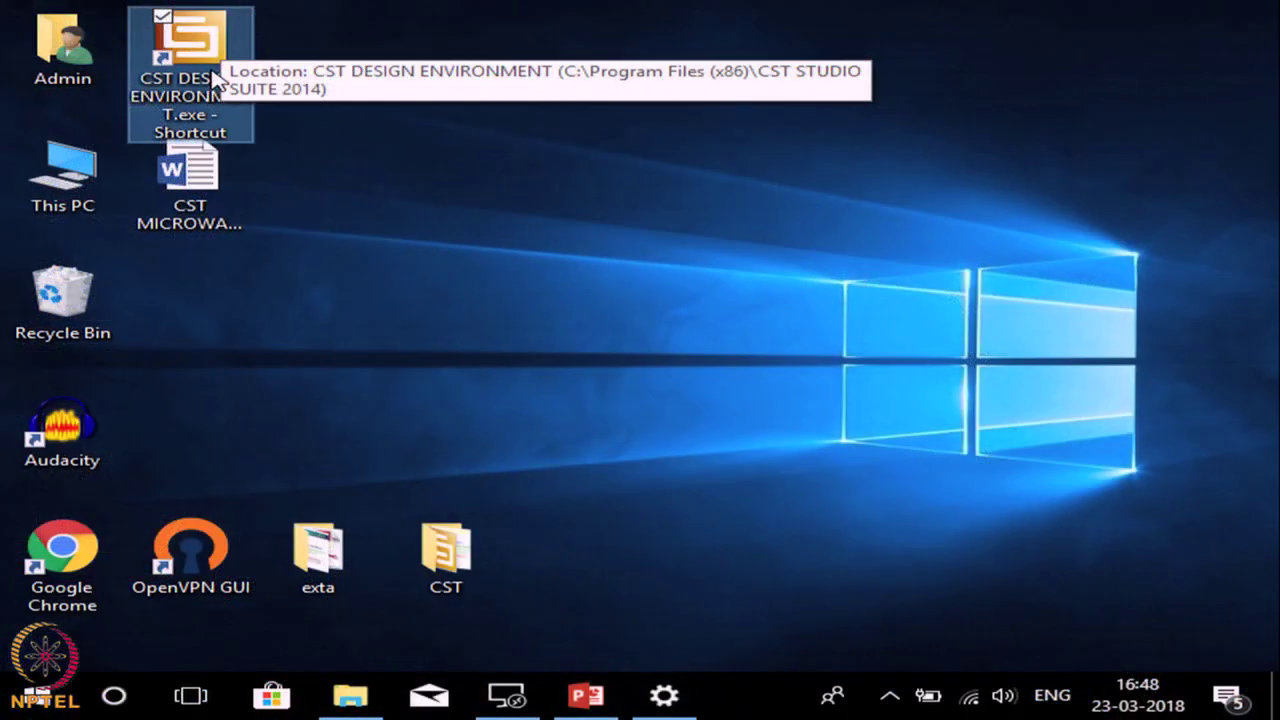
Step: Launch CST Studio Suite and start creating a new project from a template
double_click(197, 58)
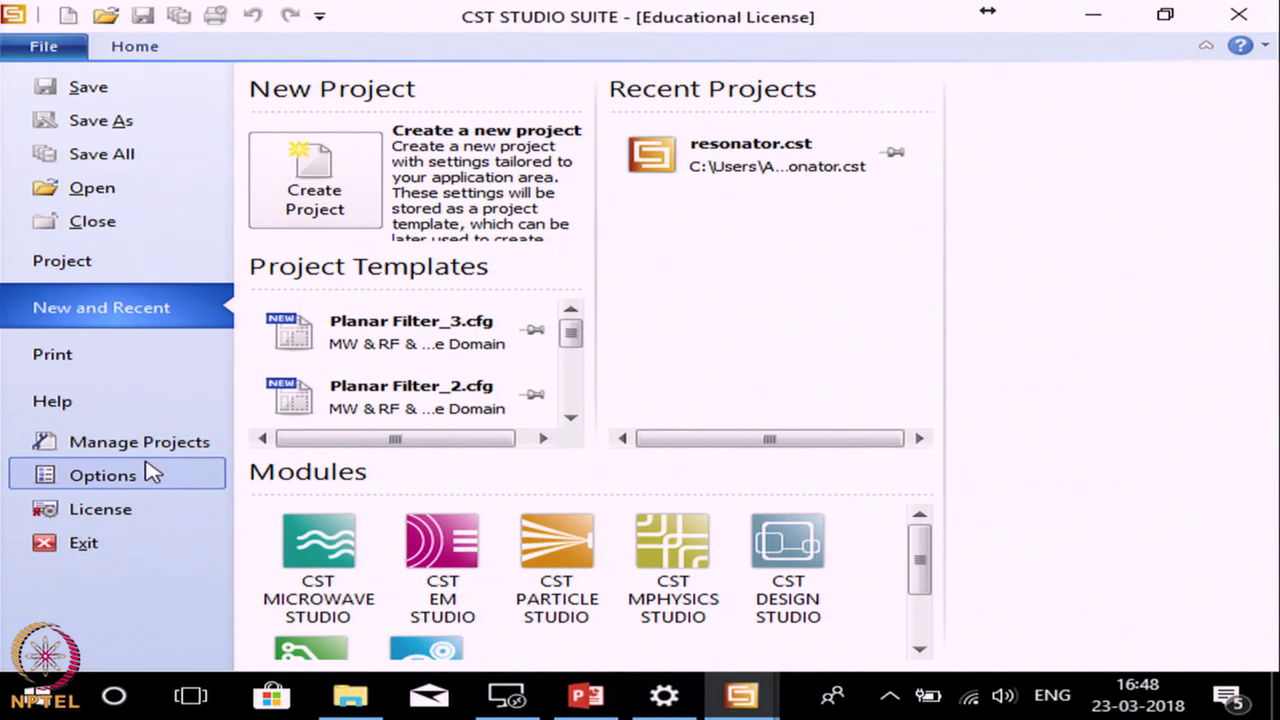
click(130, 50)
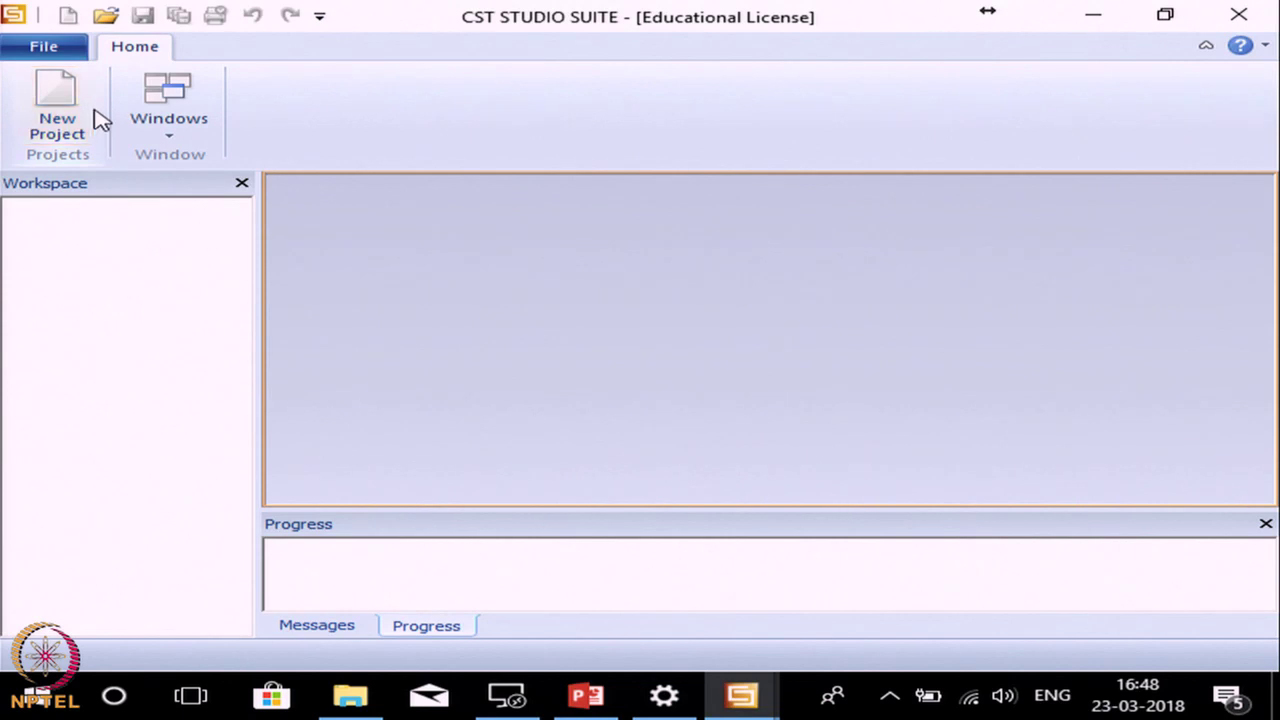
click(170, 142)
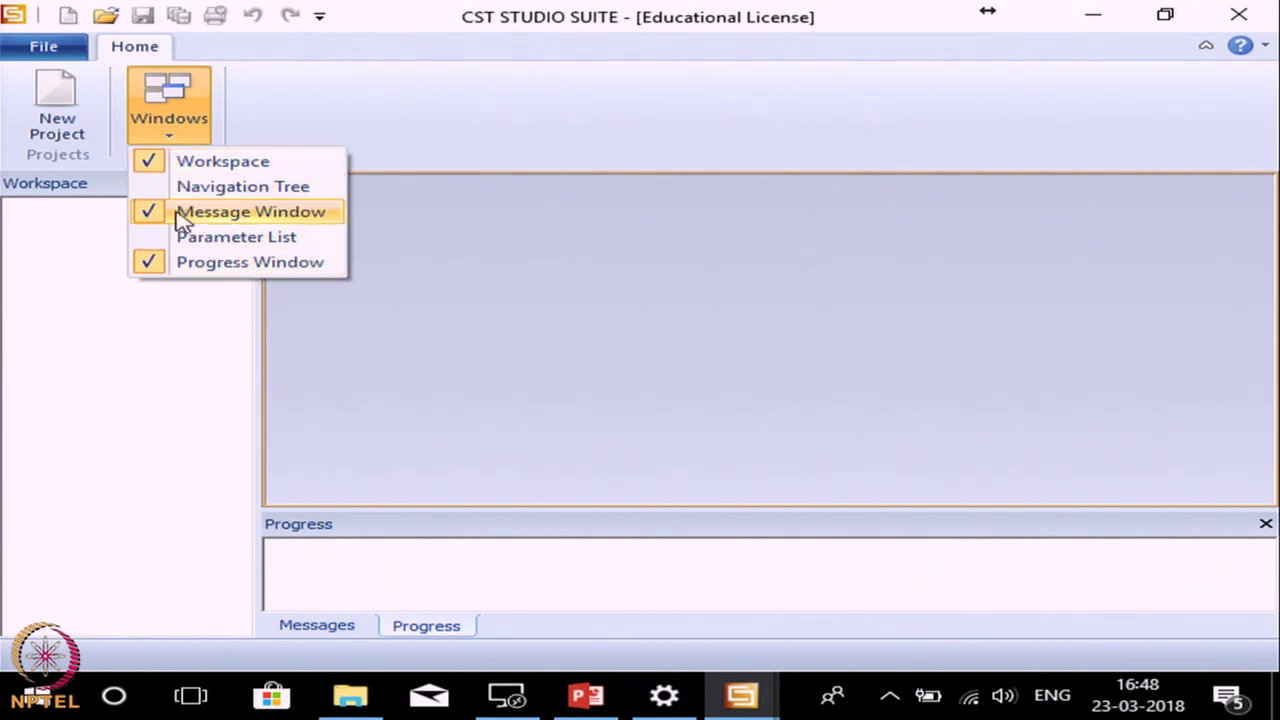
click(43, 46)
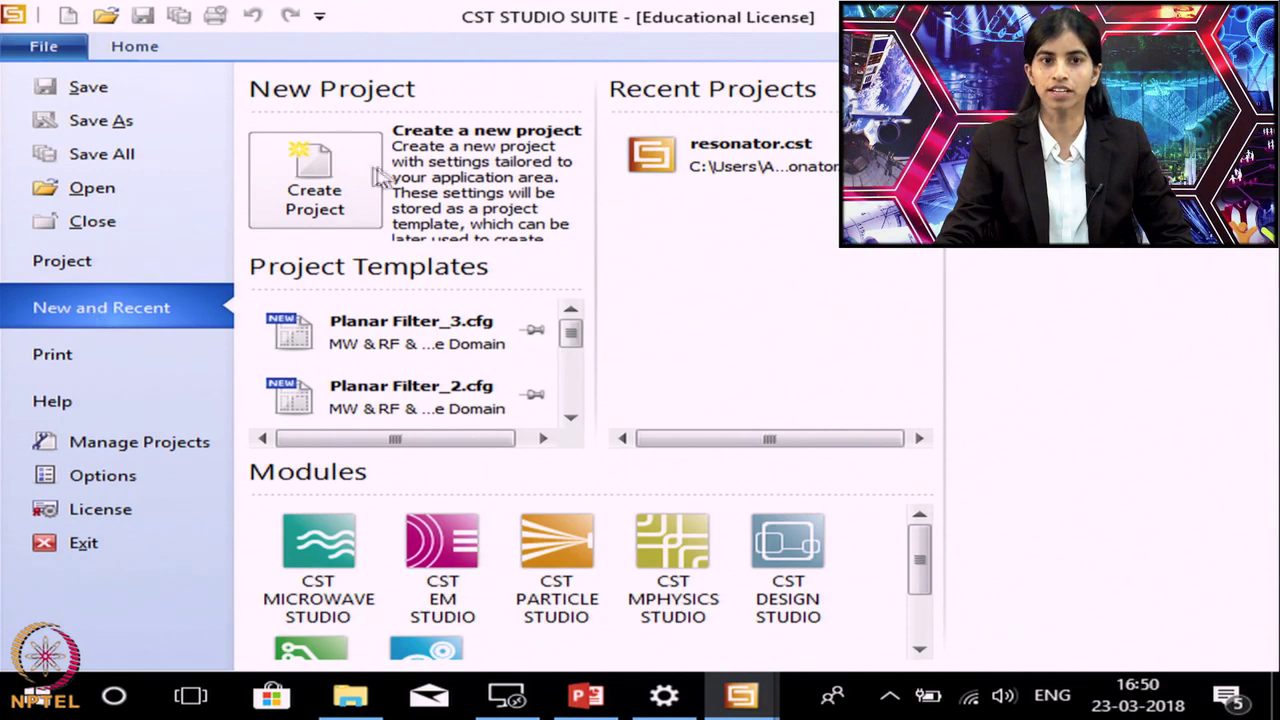
click(310, 197)
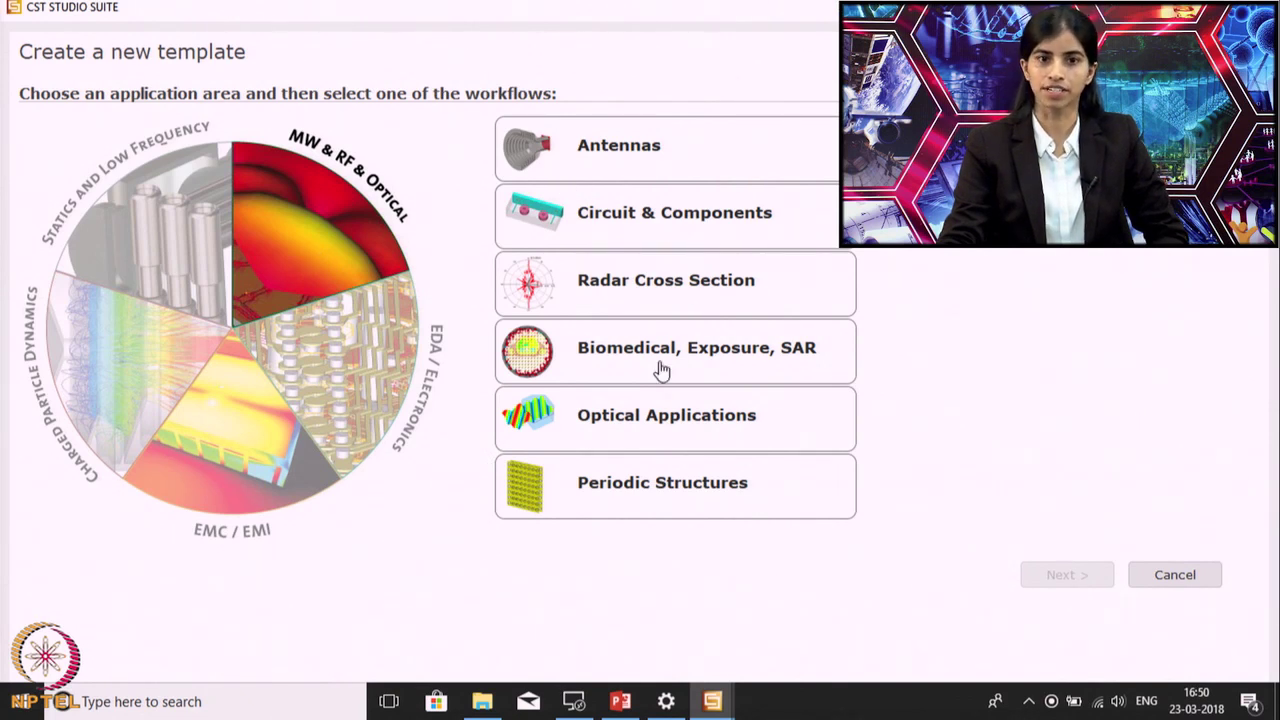
Step: Review the workflows offered for the EDA / Electronics, EMC / EMI, Charged Particle Dynamics, and Statics and Low Frequency application areas
click(367, 364)
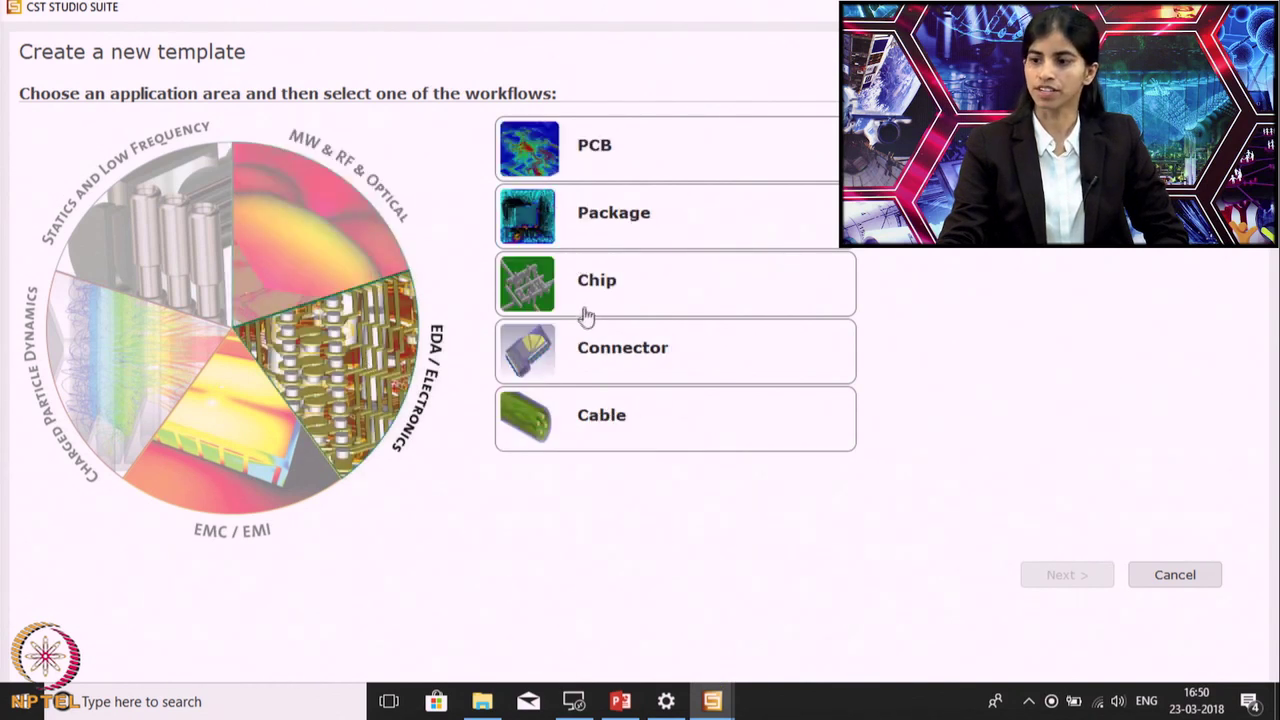
click(235, 418)
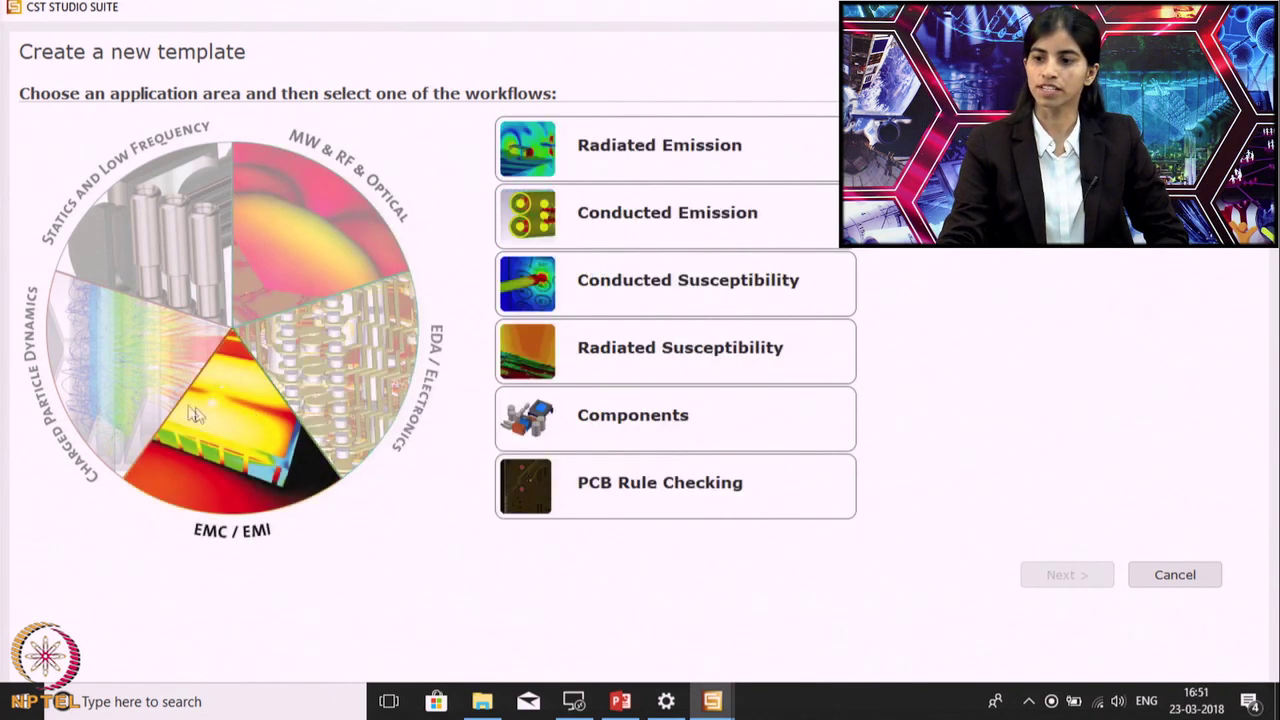
click(141, 376)
click(183, 259)
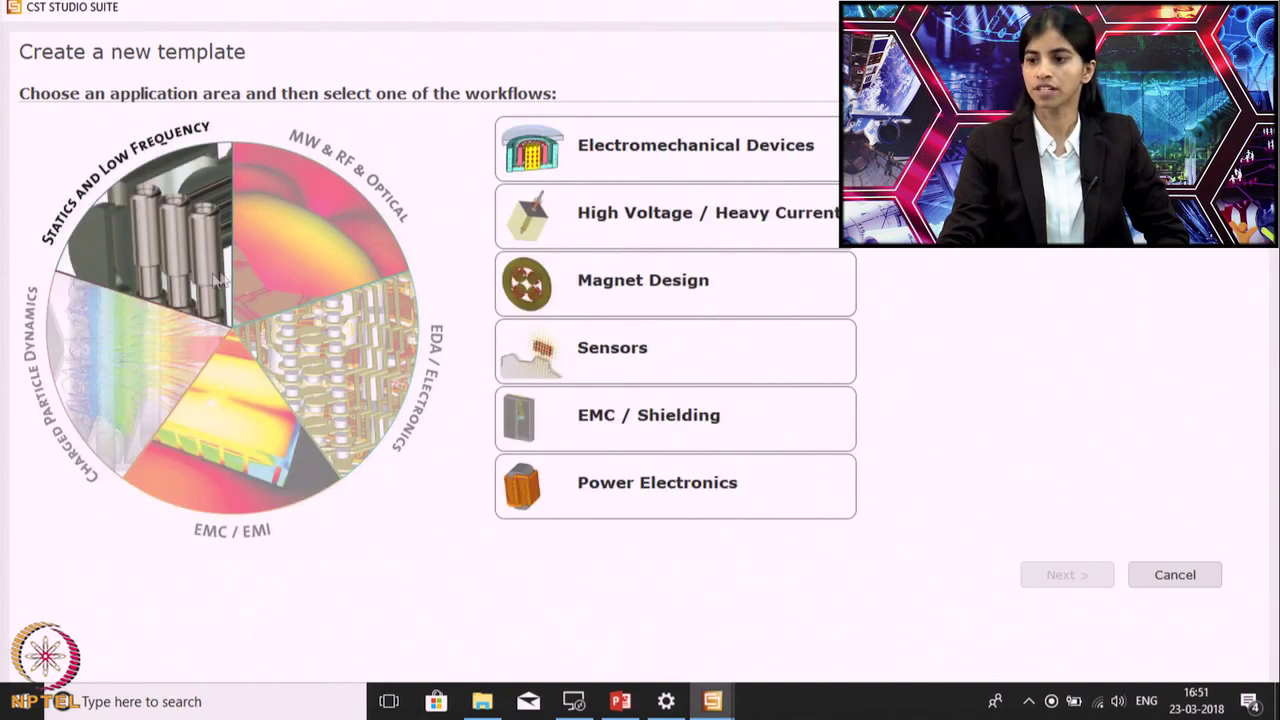
Step: Choose the Planar Filters workflow under Circuit & Components in the MW & RF & Optical application area
click(286, 250)
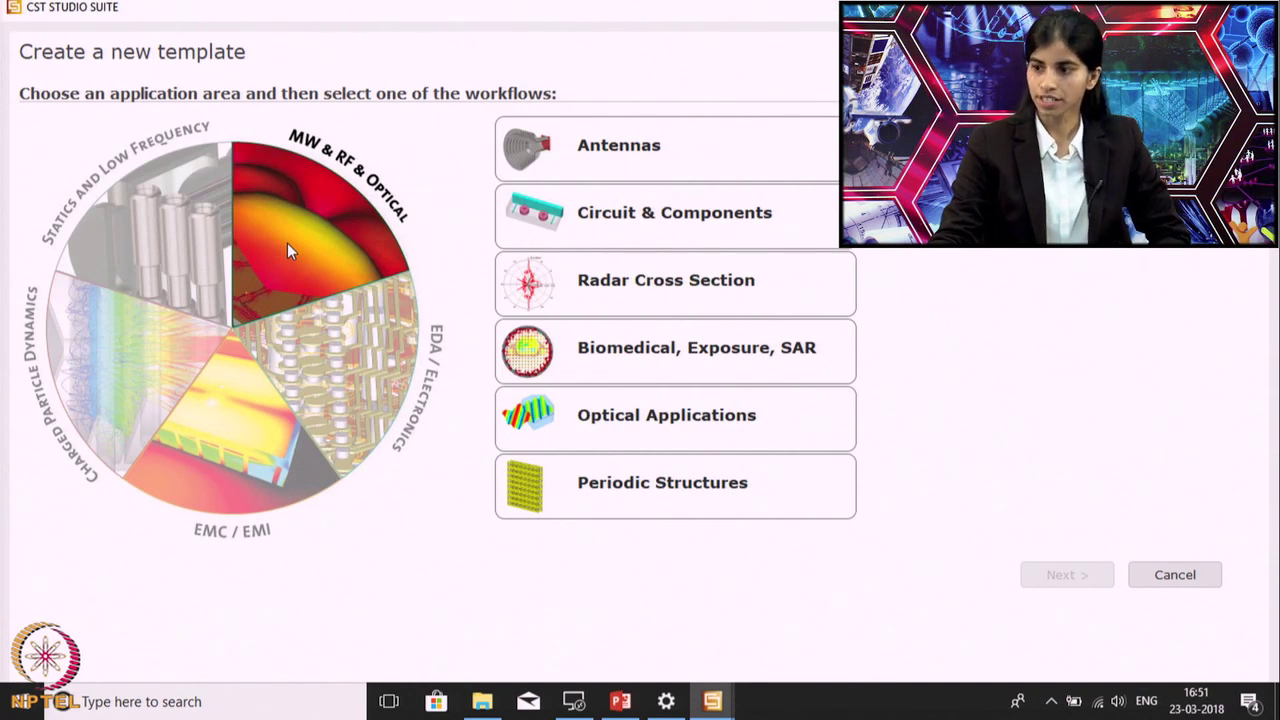
click(588, 229)
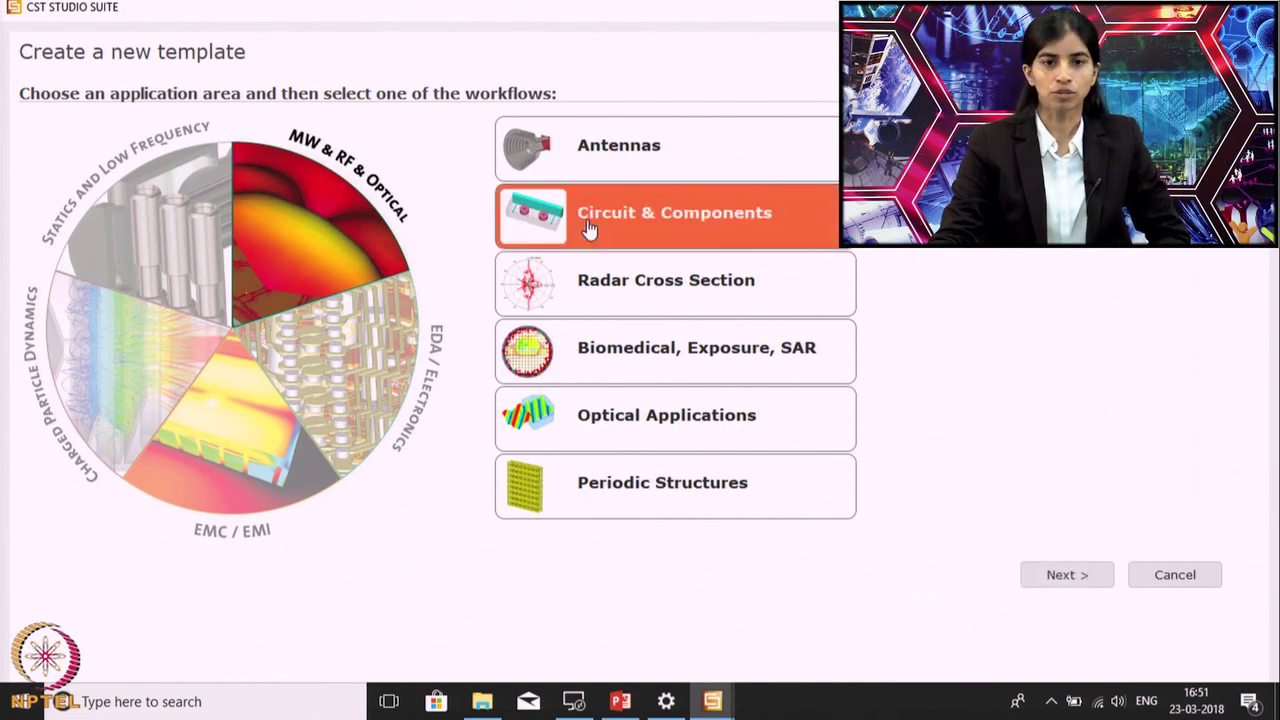
click(1056, 575)
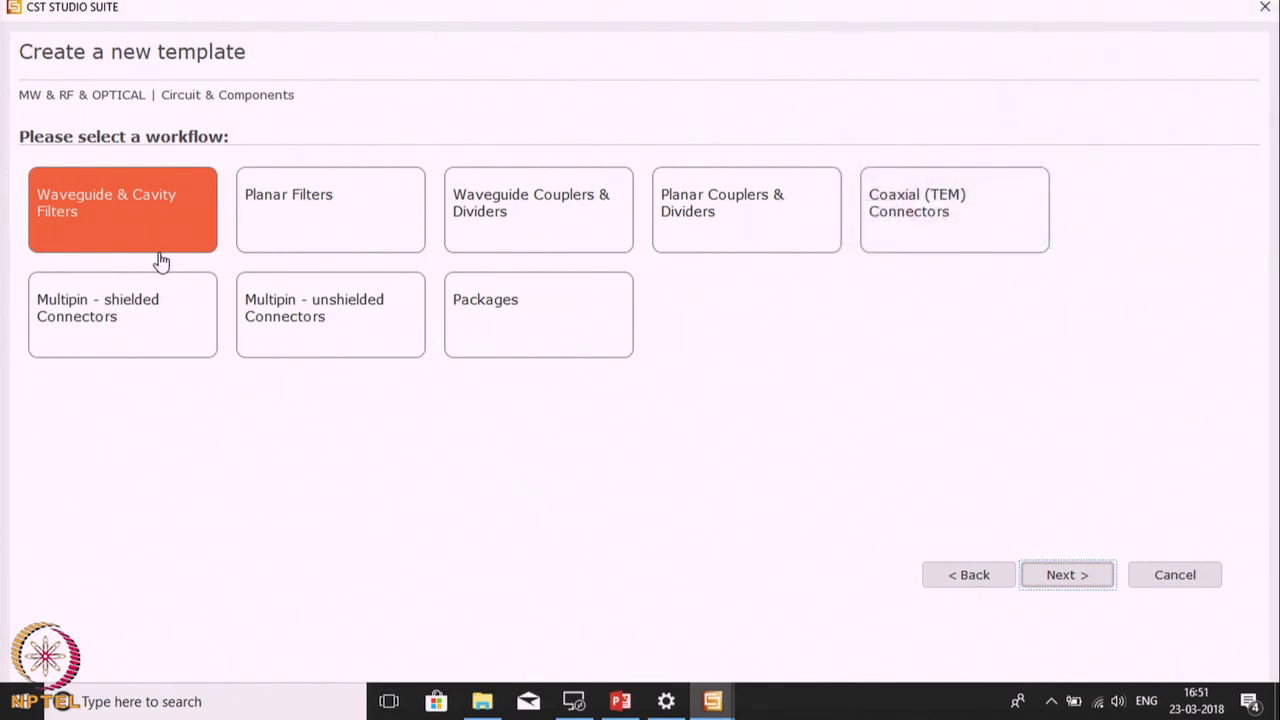
click(295, 231)
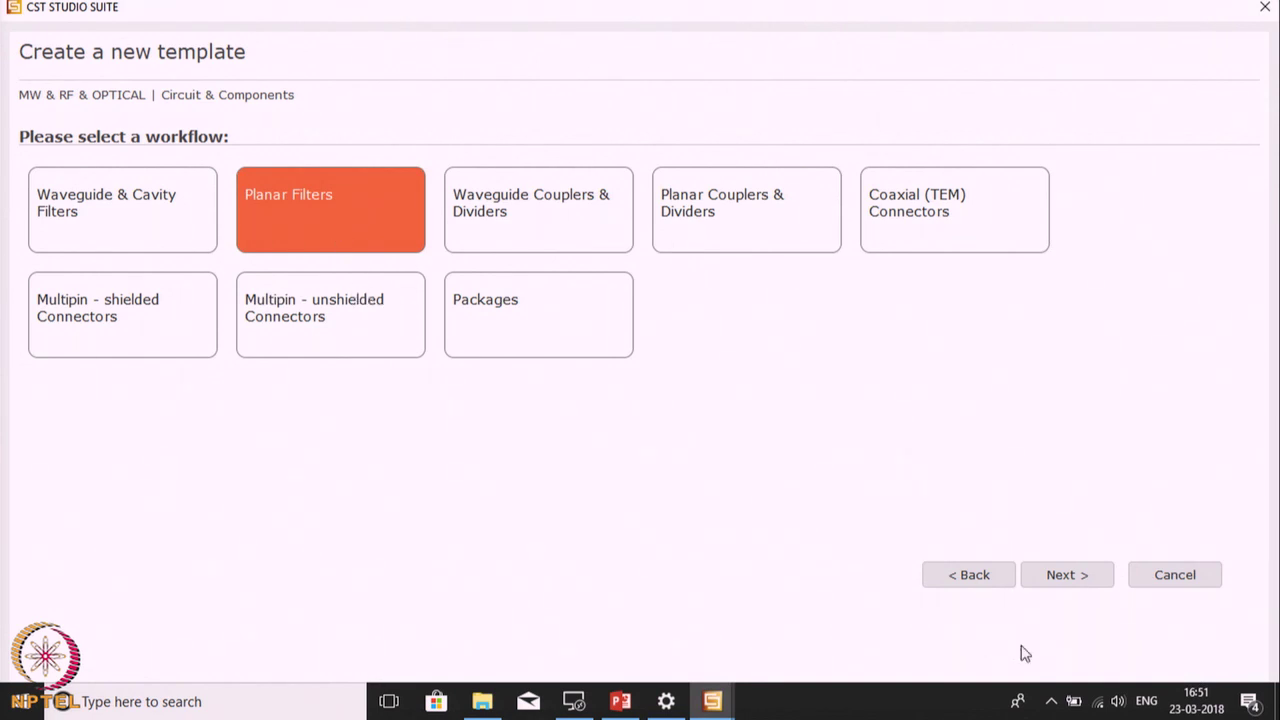
click(1049, 583)
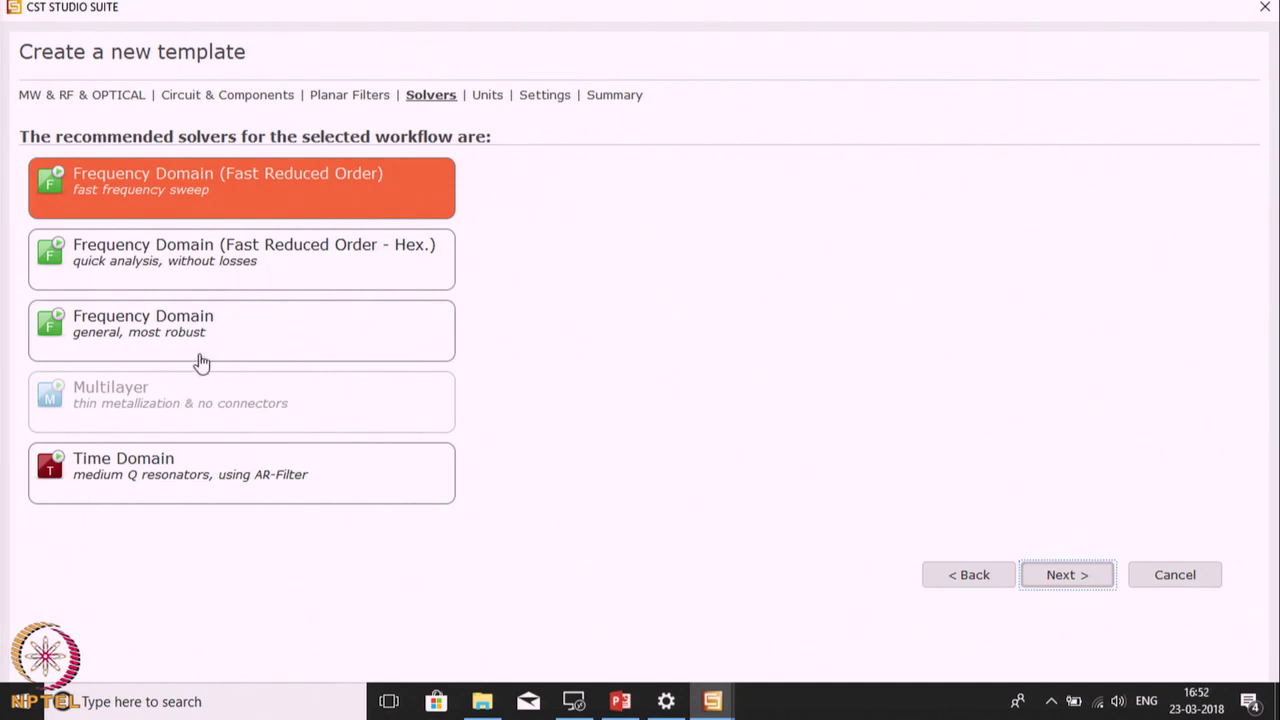
Step: Select the Time Domain solver and accept the units mm, GHz, ns and Kelvin
click(207, 483)
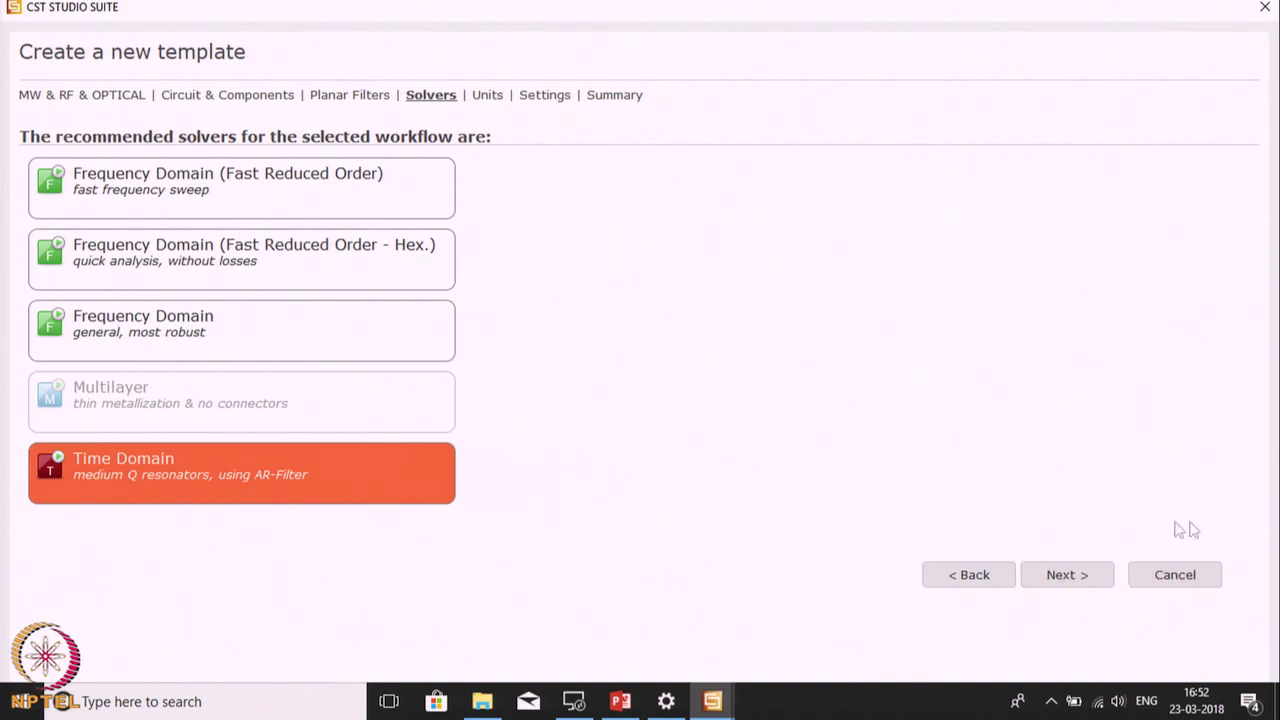
click(1089, 574)
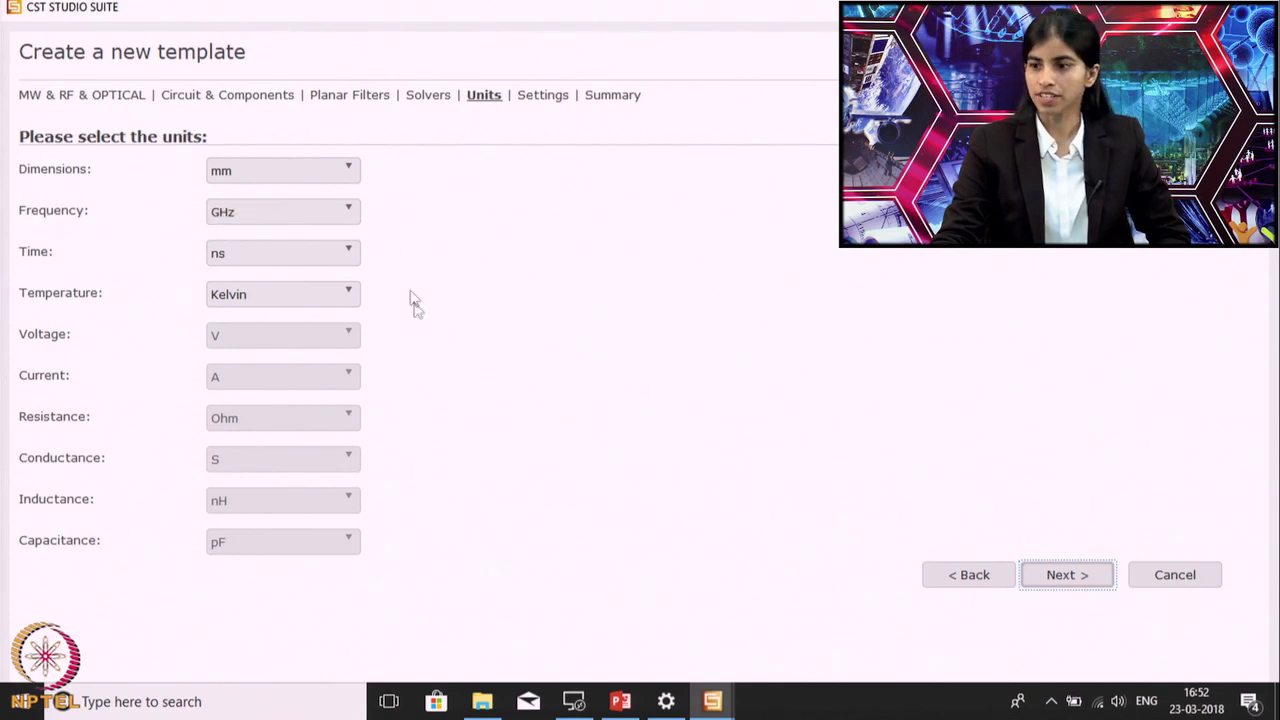
click(1078, 588)
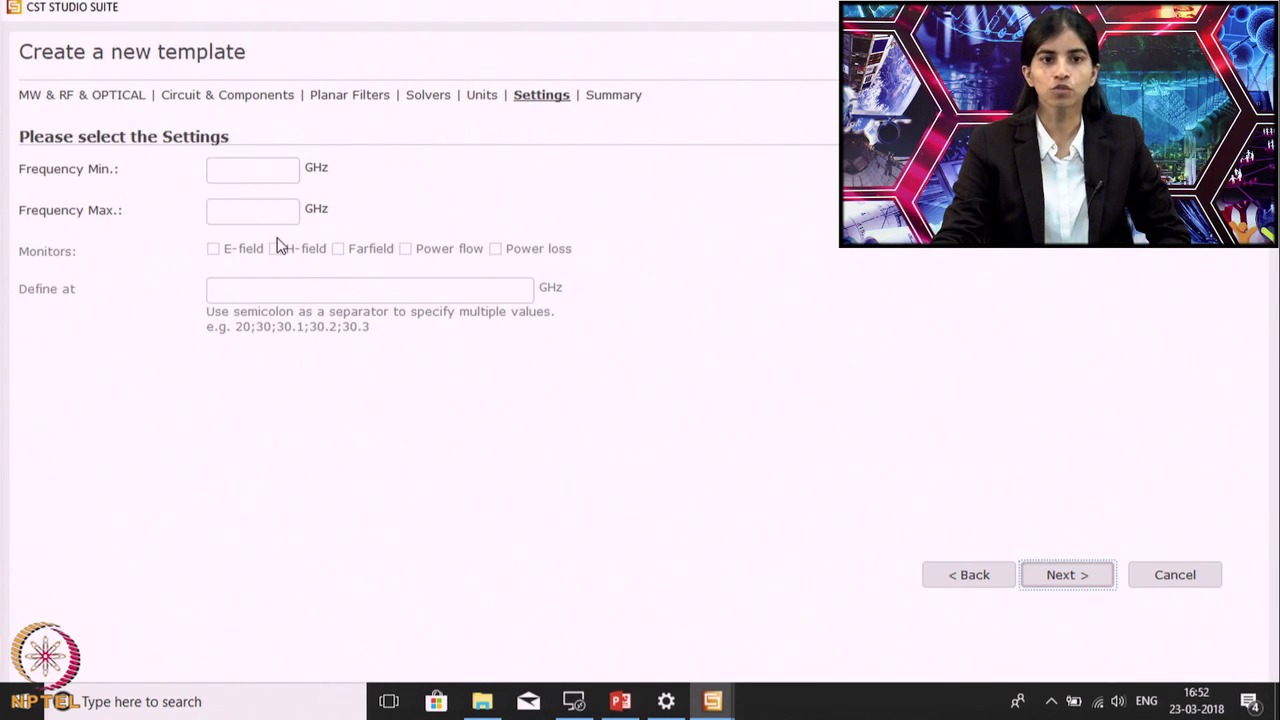
Step: Set the template's frequency range to a minimum of 0.5 GHz and a maximum of 3.5 GHz
click(273, 180)
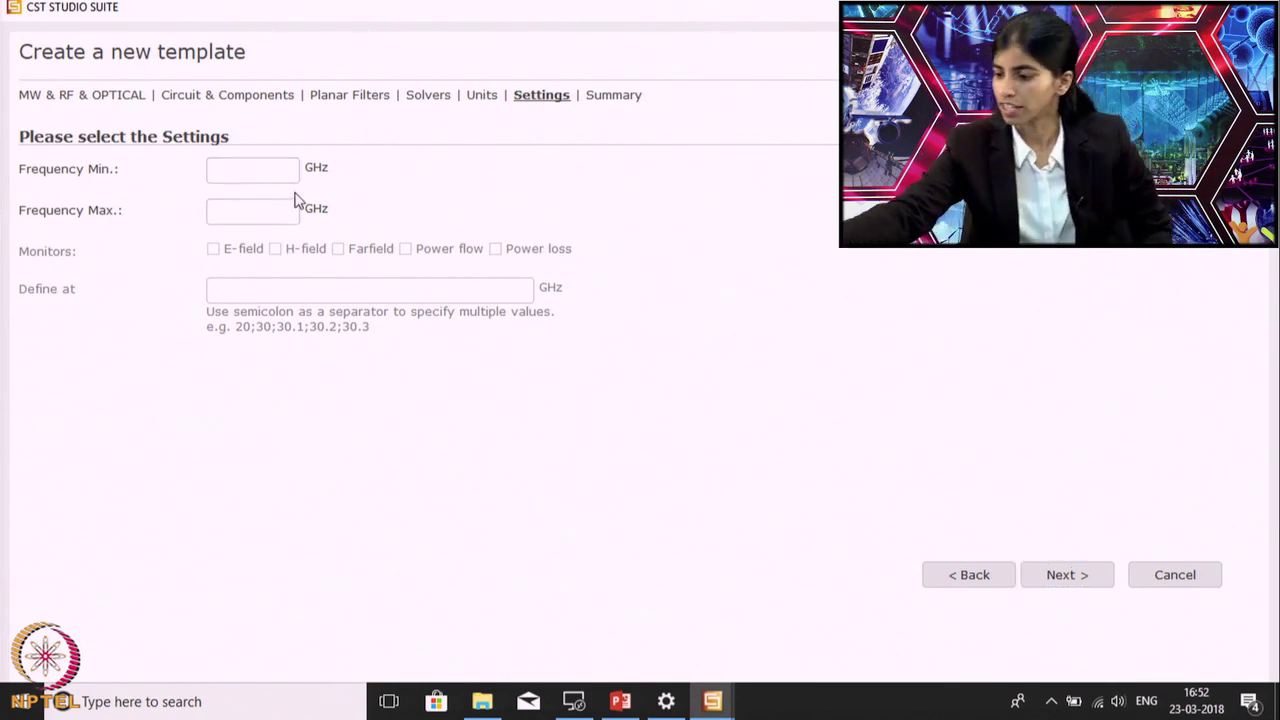
text(0.5)
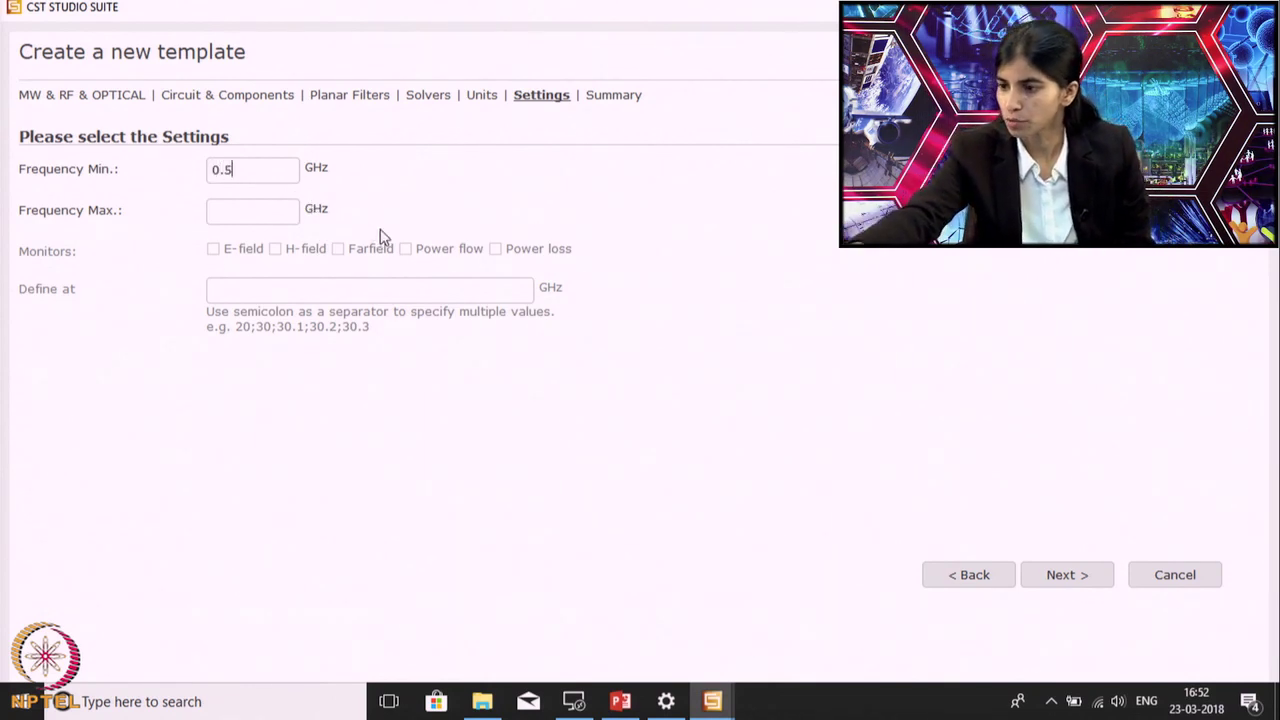
click(269, 211)
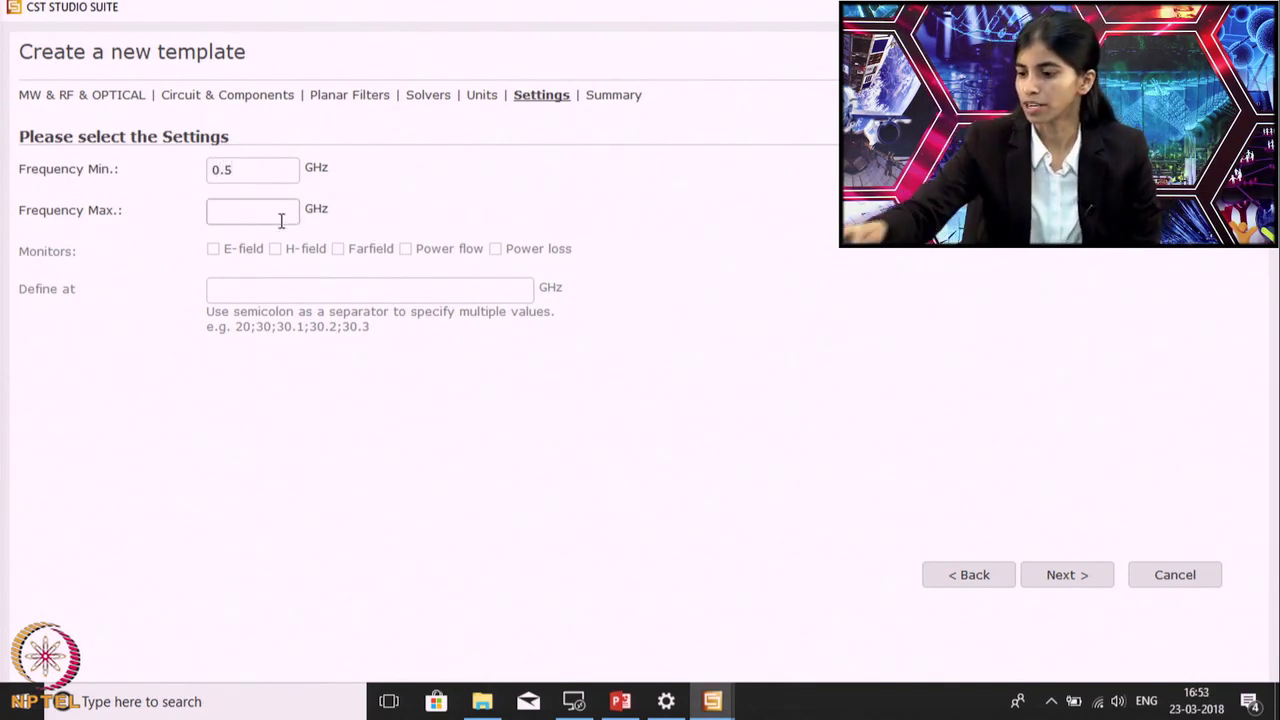
text(3)
key(BackSpace)
text(2)
key(BackSpace)
text(3.)
text(5)
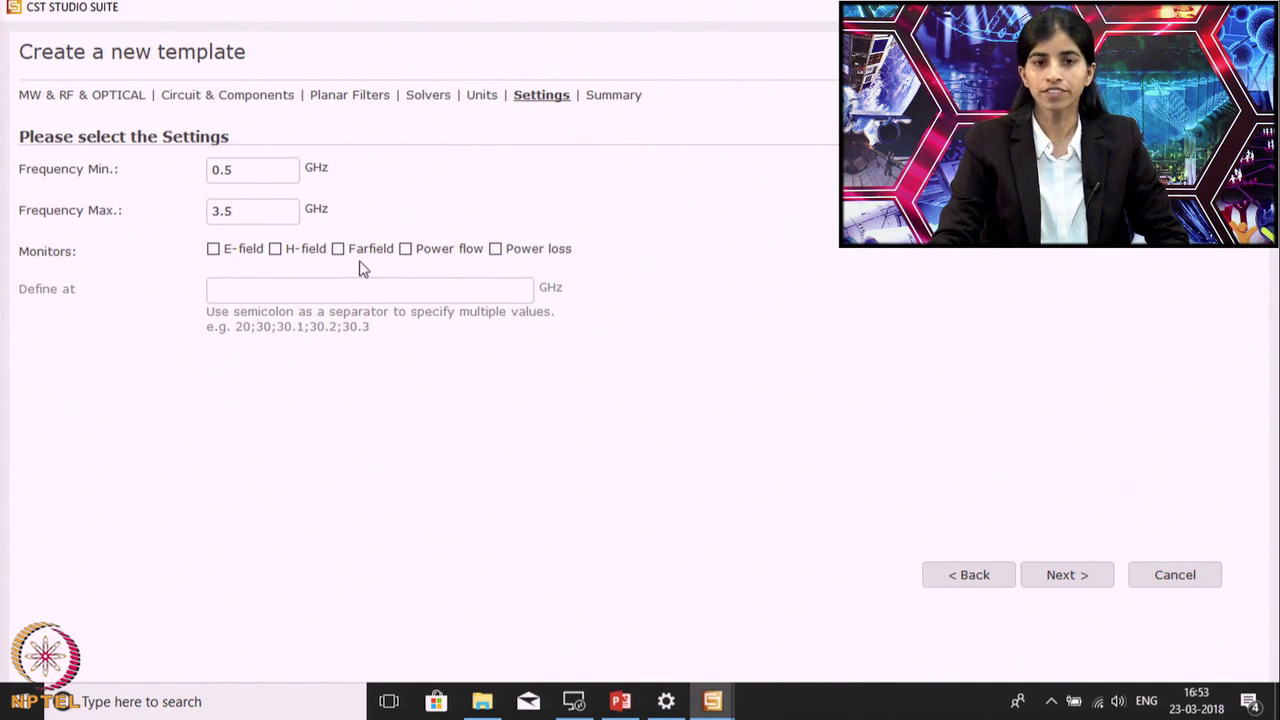
Step: Enable the E-field, H-field and Farfield monitors and define them at 0.5;1;3.0 GHz
click(214, 250)
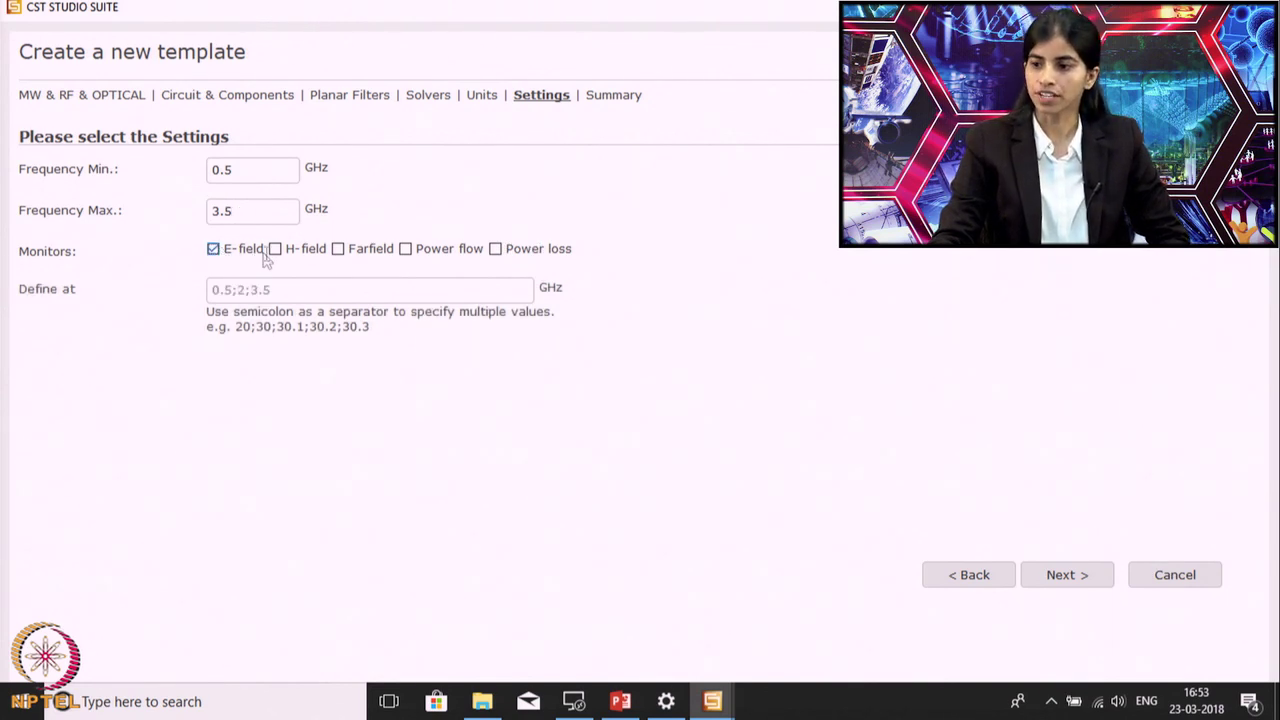
click(275, 251)
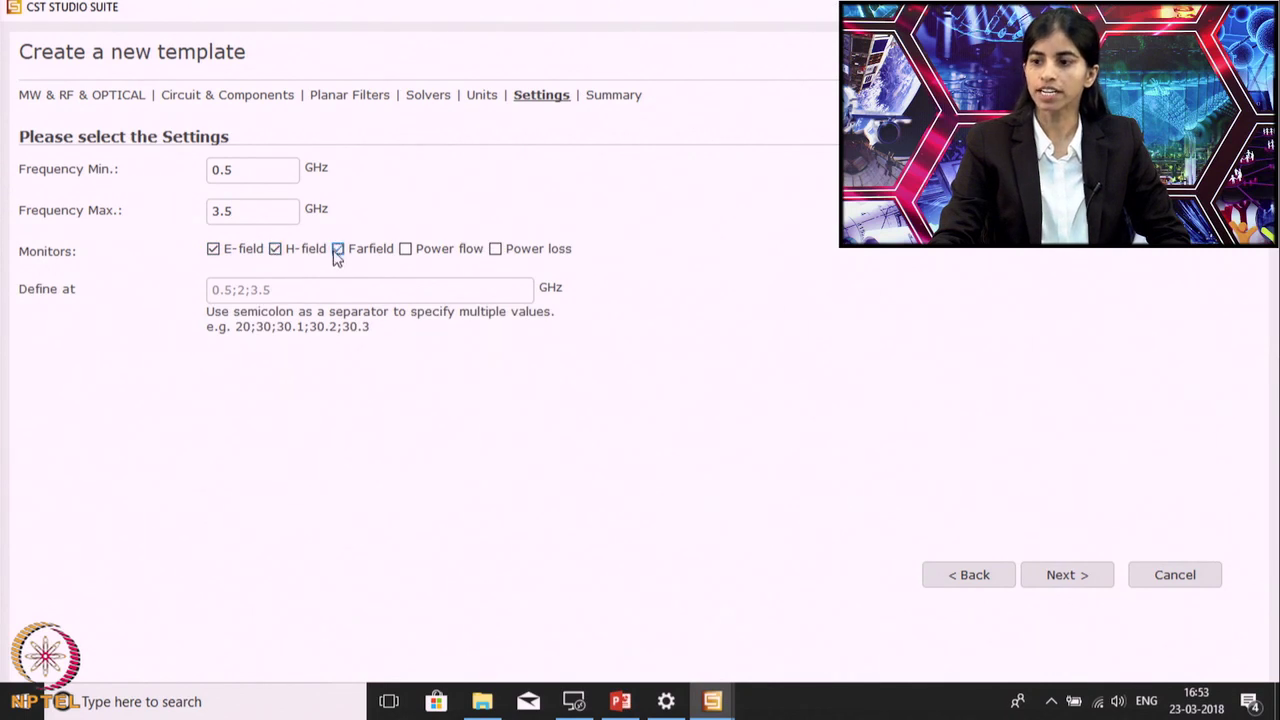
click(231, 211)
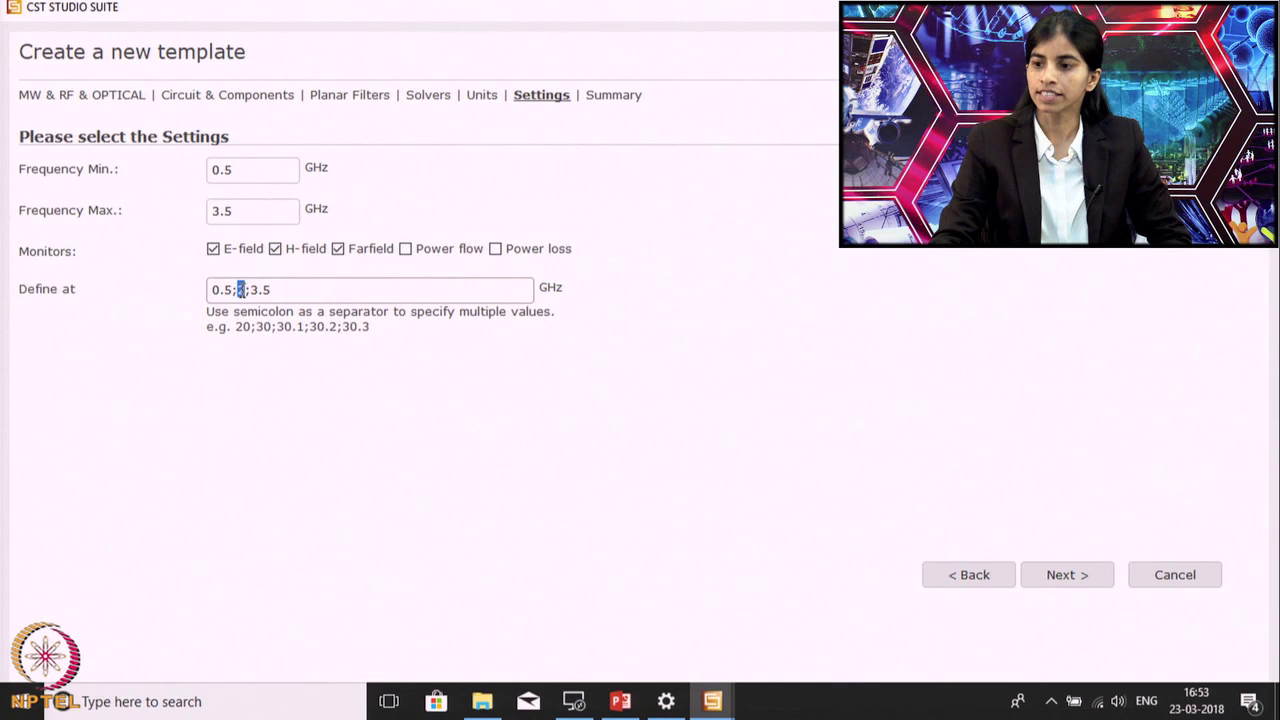
key(BackSpace)
text(1)
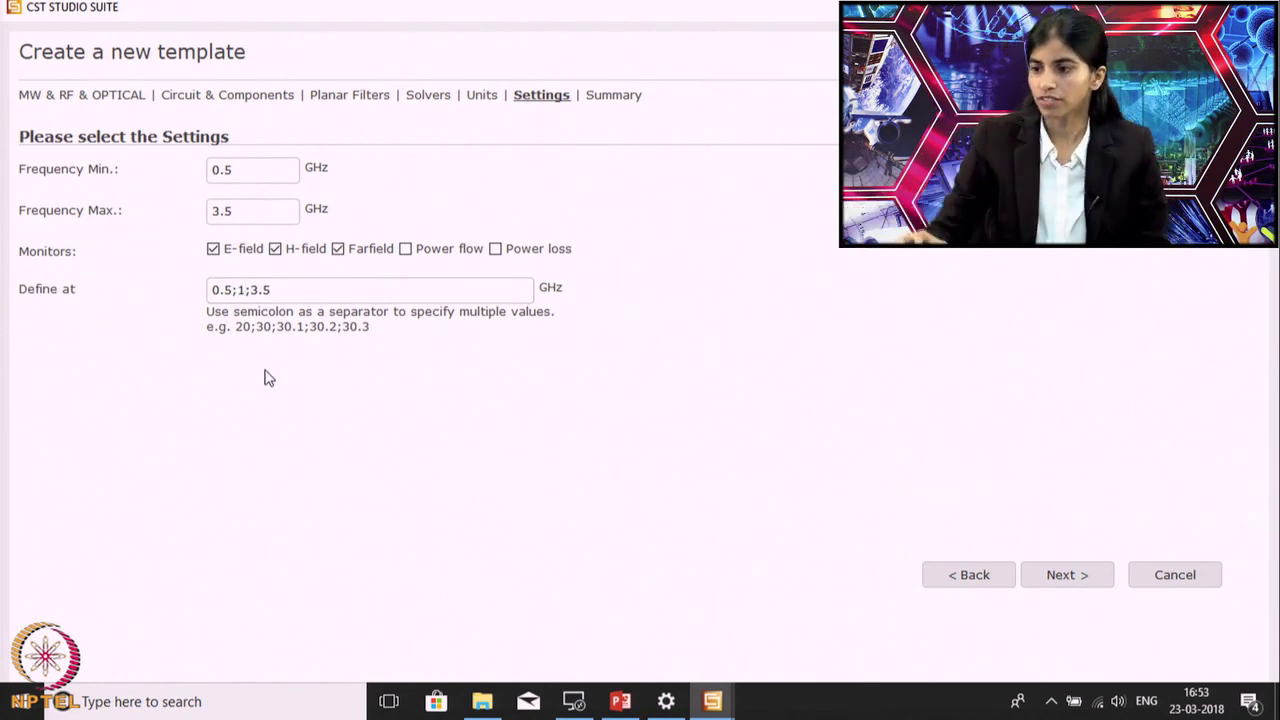
click(293, 290)
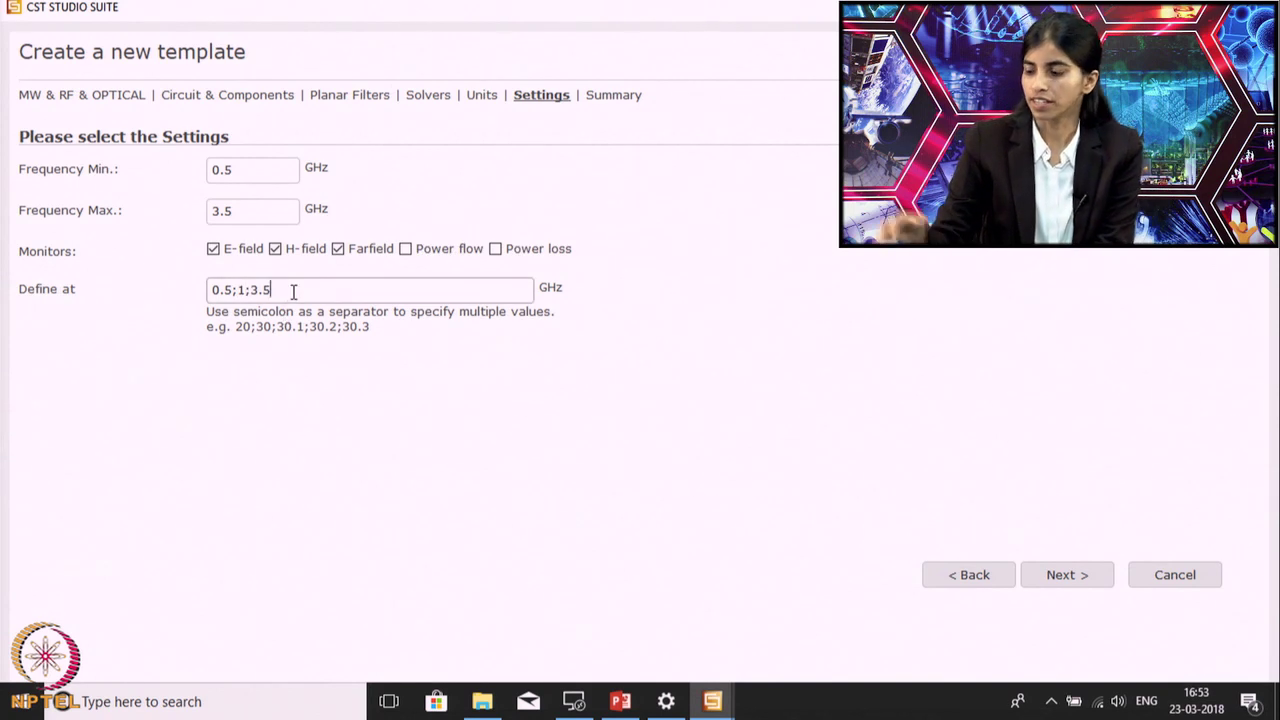
key(BackSpace)
text(0)
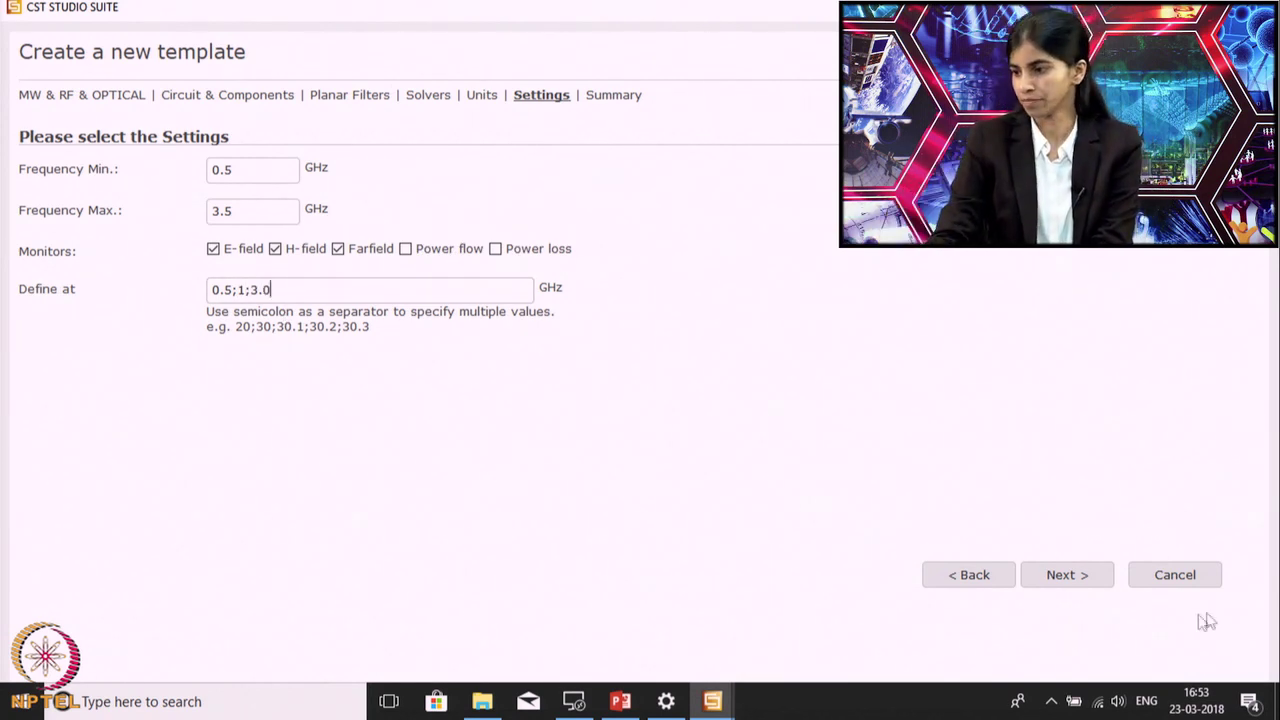
click(1065, 578)
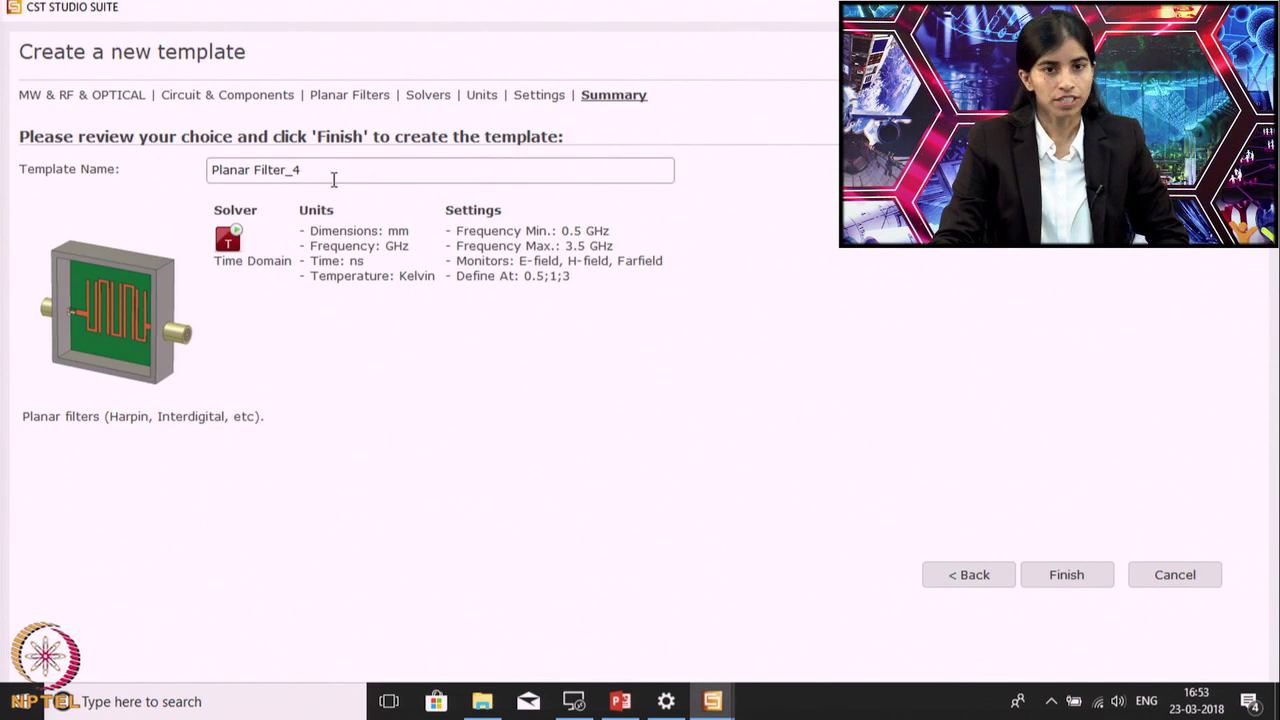
Step: Name the template Filter and finish creating it
drag(334, 171, 183, 164)
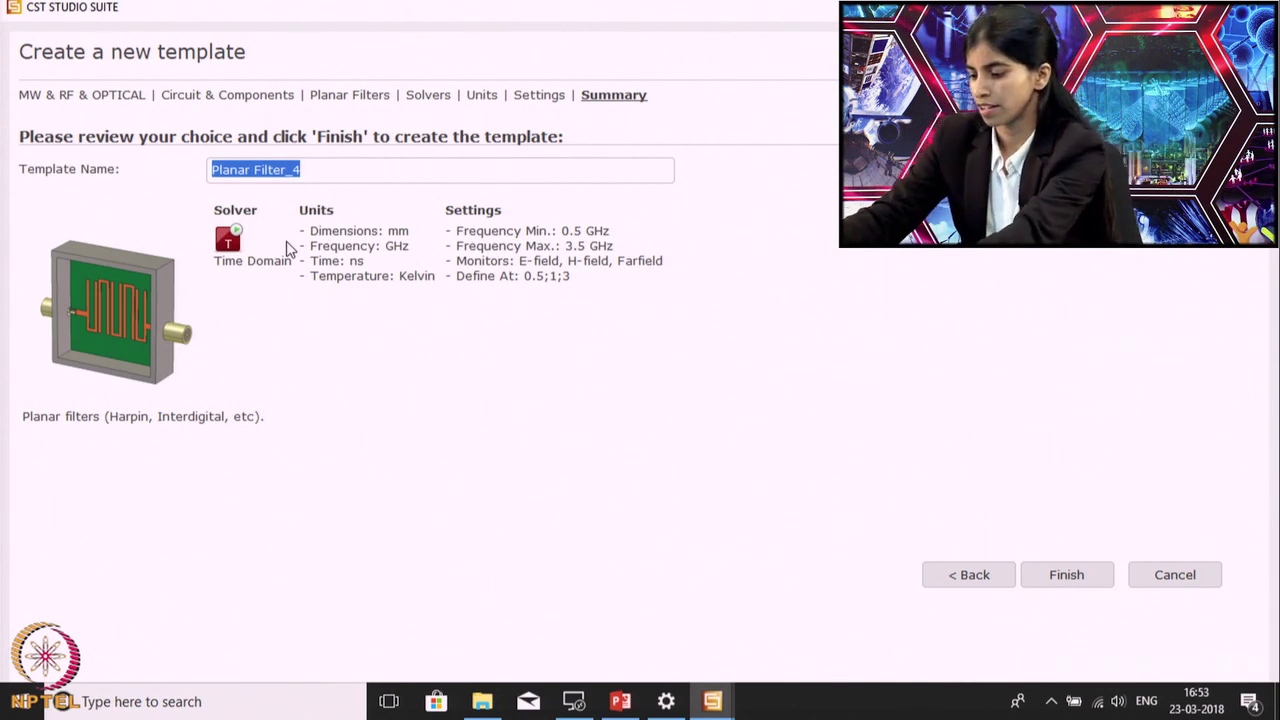
text(Filter)
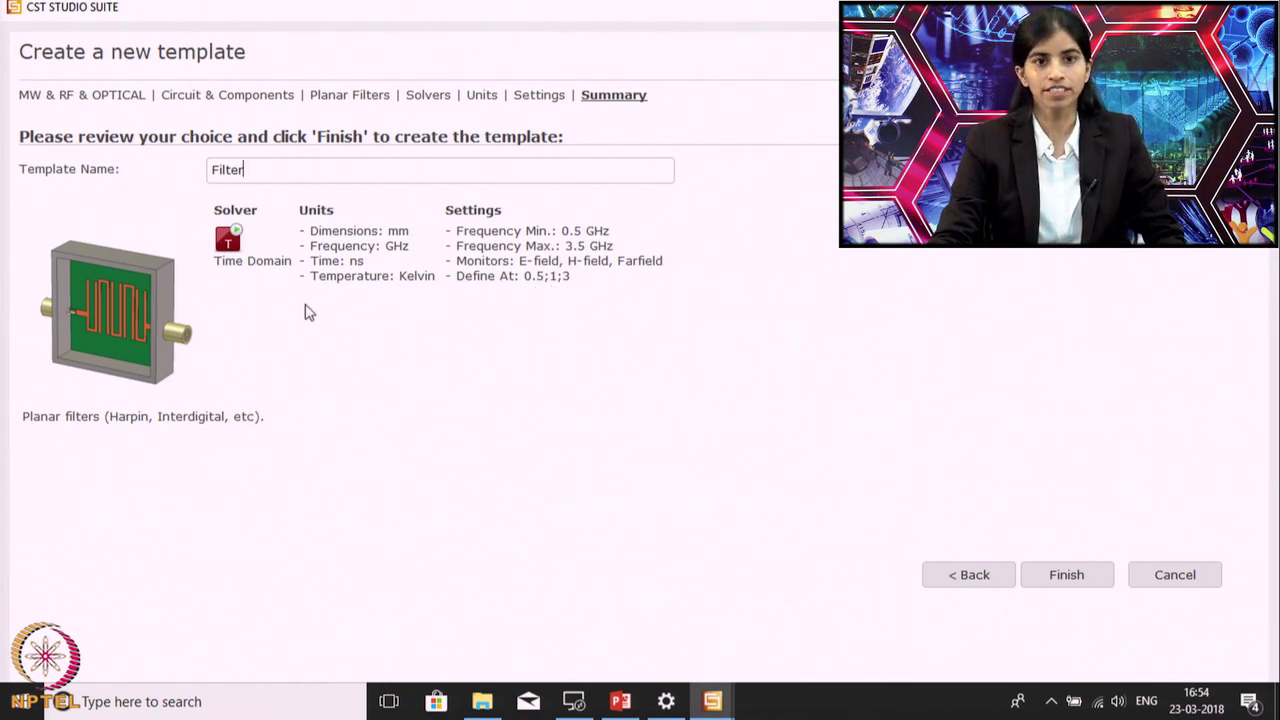
click(1066, 580)
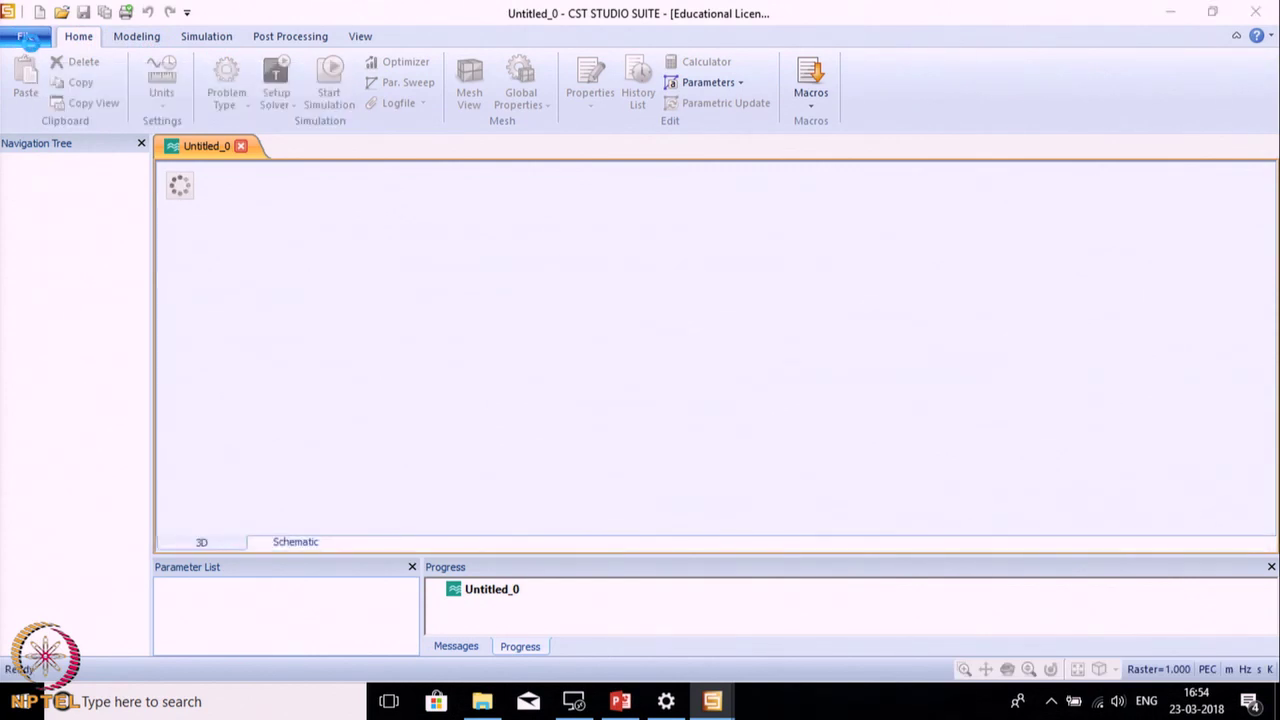
Step: Examine the file formats available for importing sub-projects, 3D and 2D/EDA files and for exporting 3D and 2D files
click(130, 36)
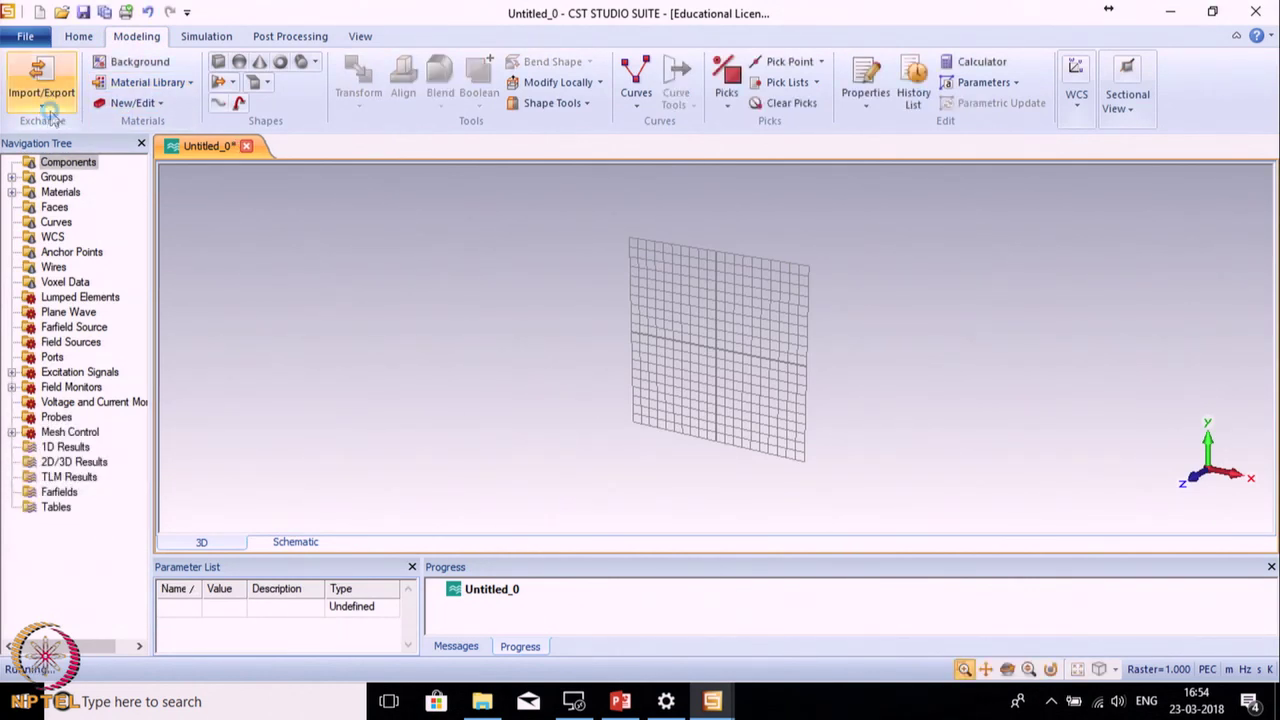
click(42, 100)
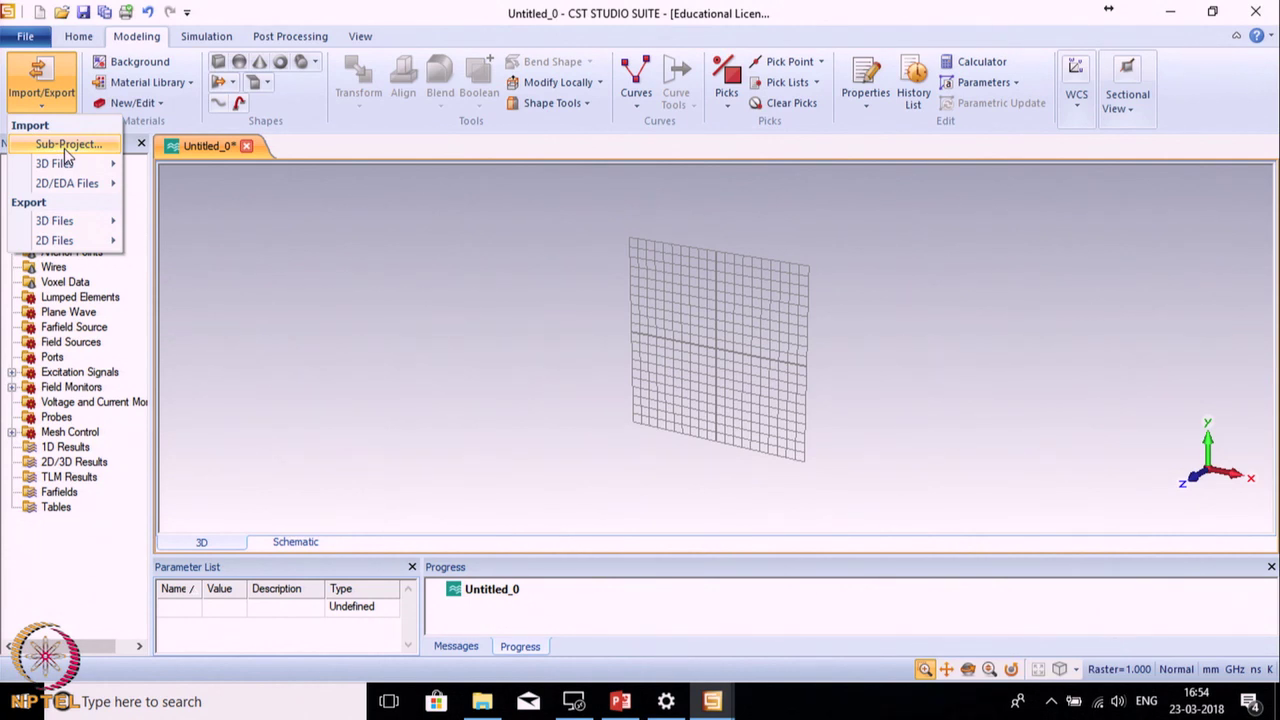
mouse_move(87, 168)
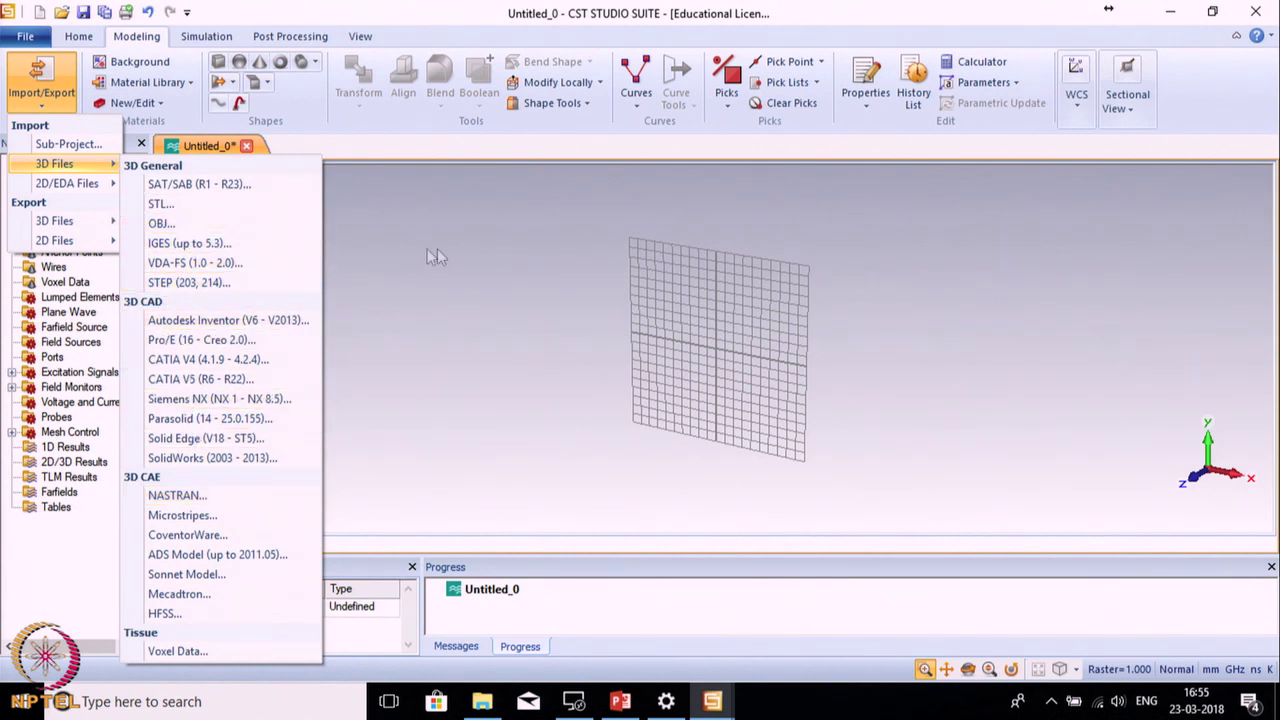
mouse_move(104, 195)
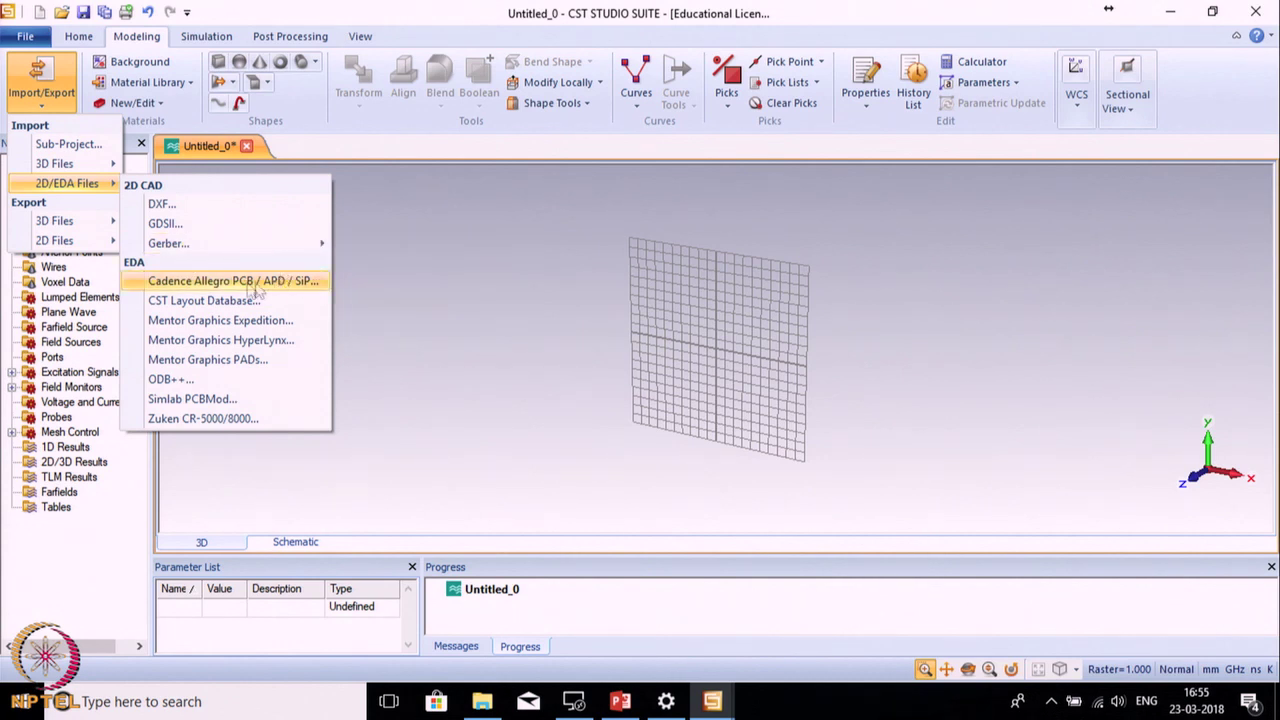
click(449, 220)
click(46, 112)
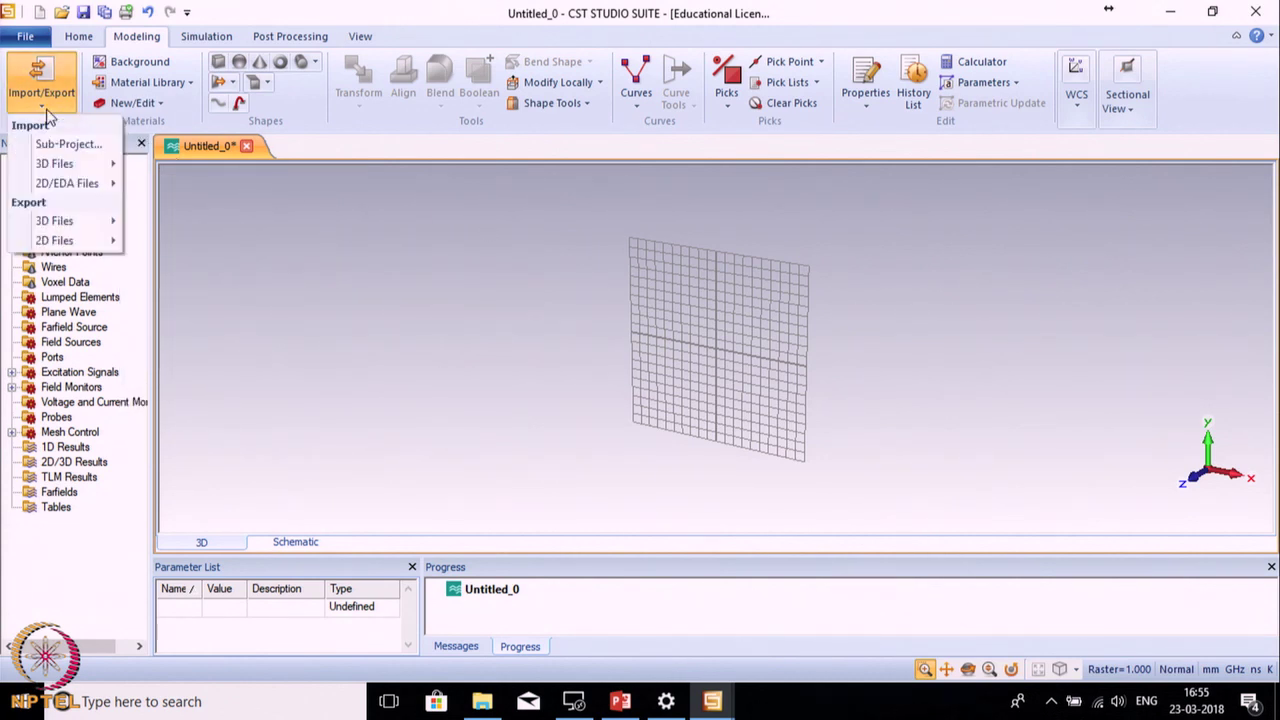
mouse_move(57, 221)
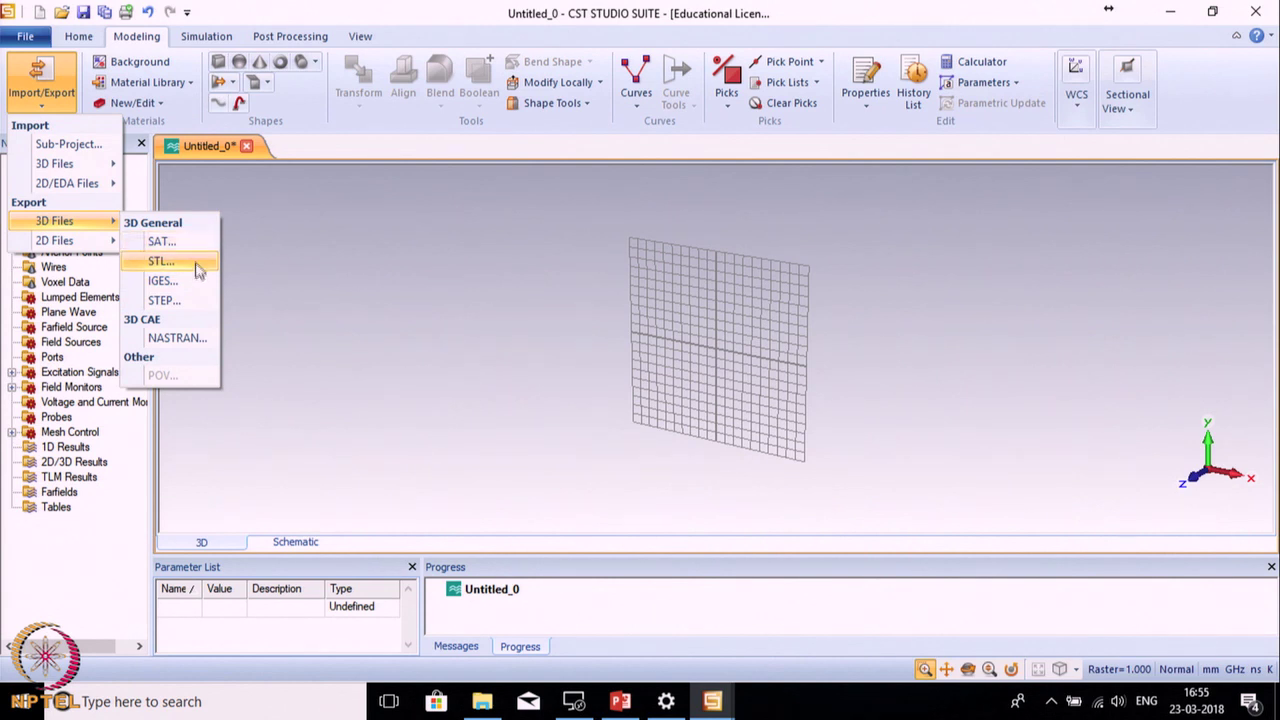
mouse_move(78, 248)
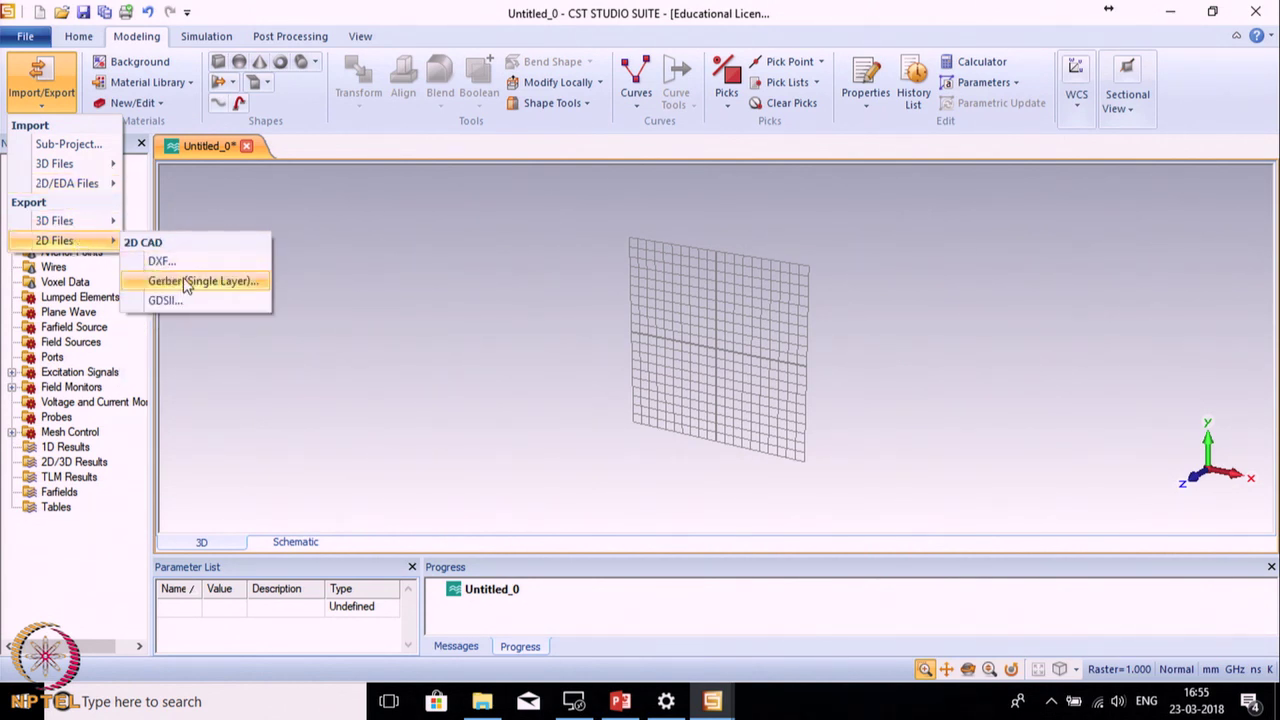
click(359, 280)
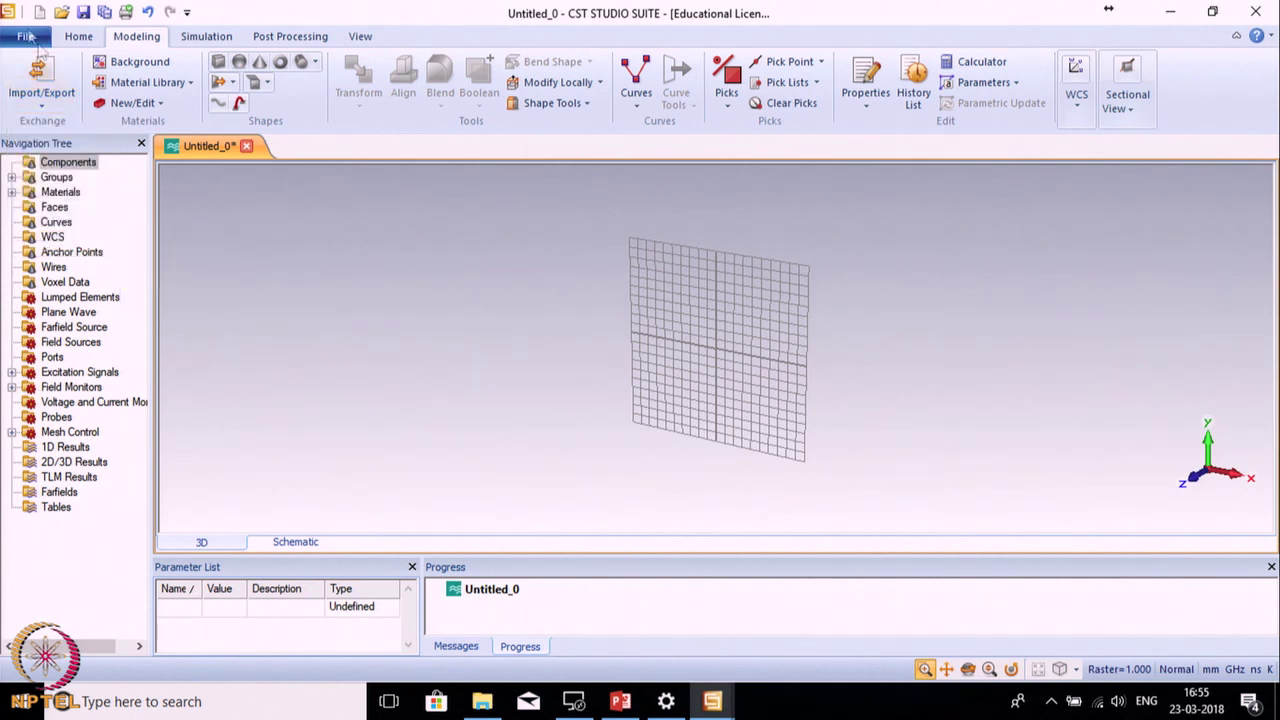
Step: Review the background properties and its material parameters, keeping the Normal material type and the surrounding space settings
click(155, 68)
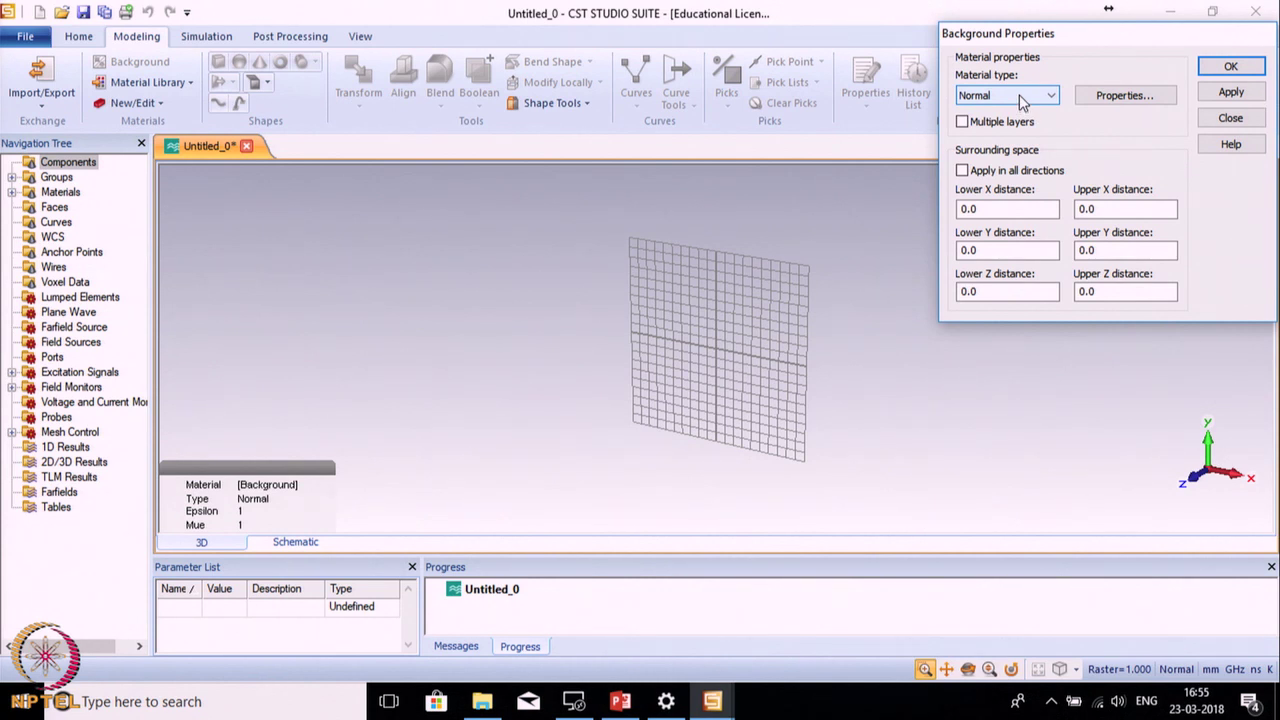
click(1124, 95)
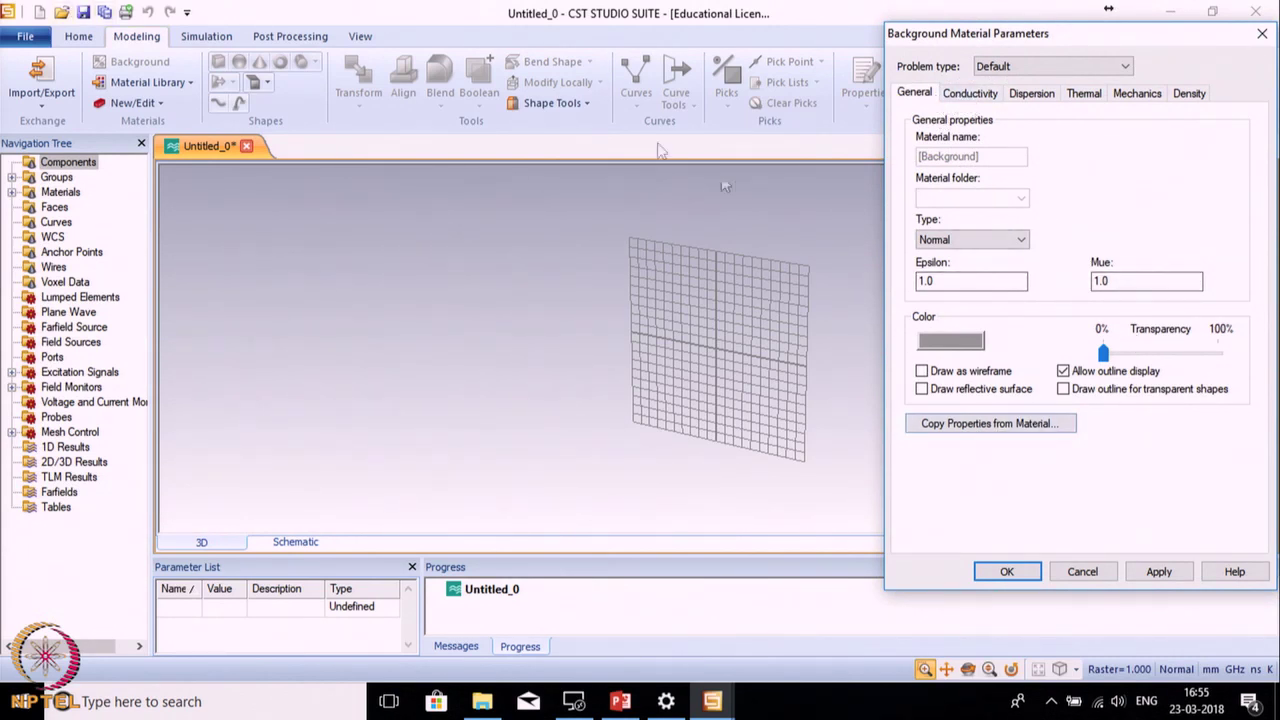
click(1091, 579)
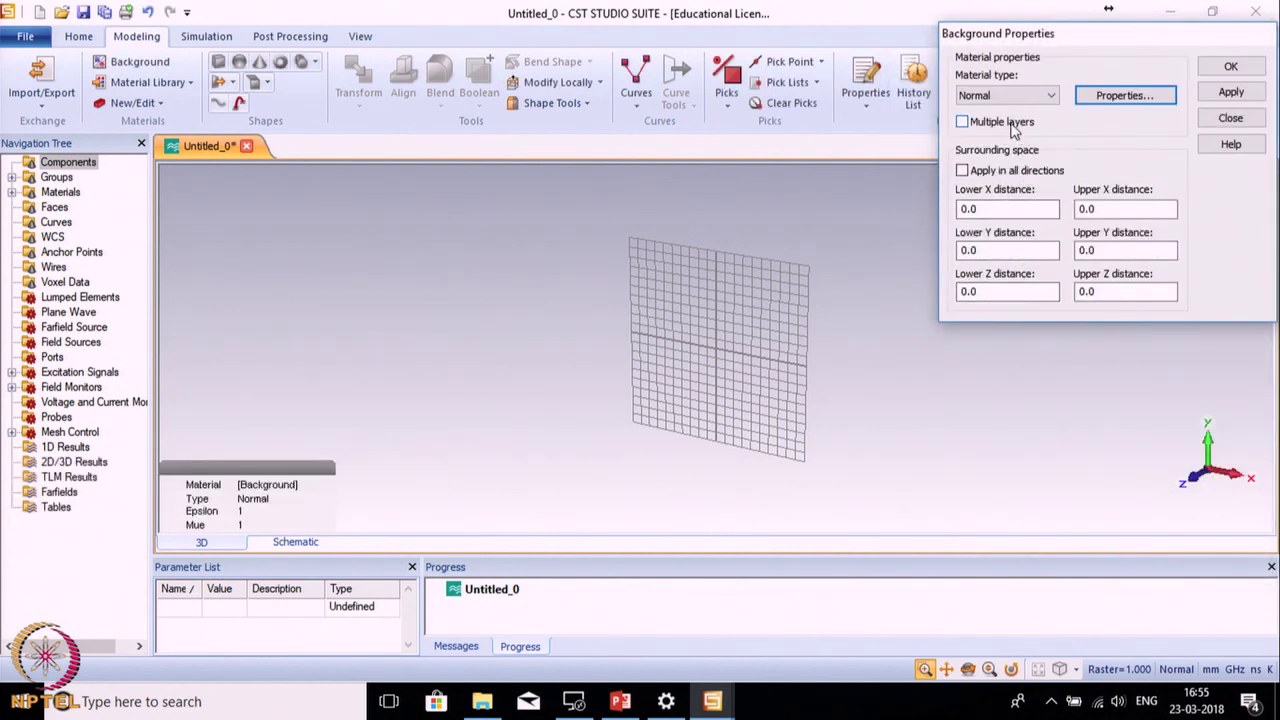
click(1231, 68)
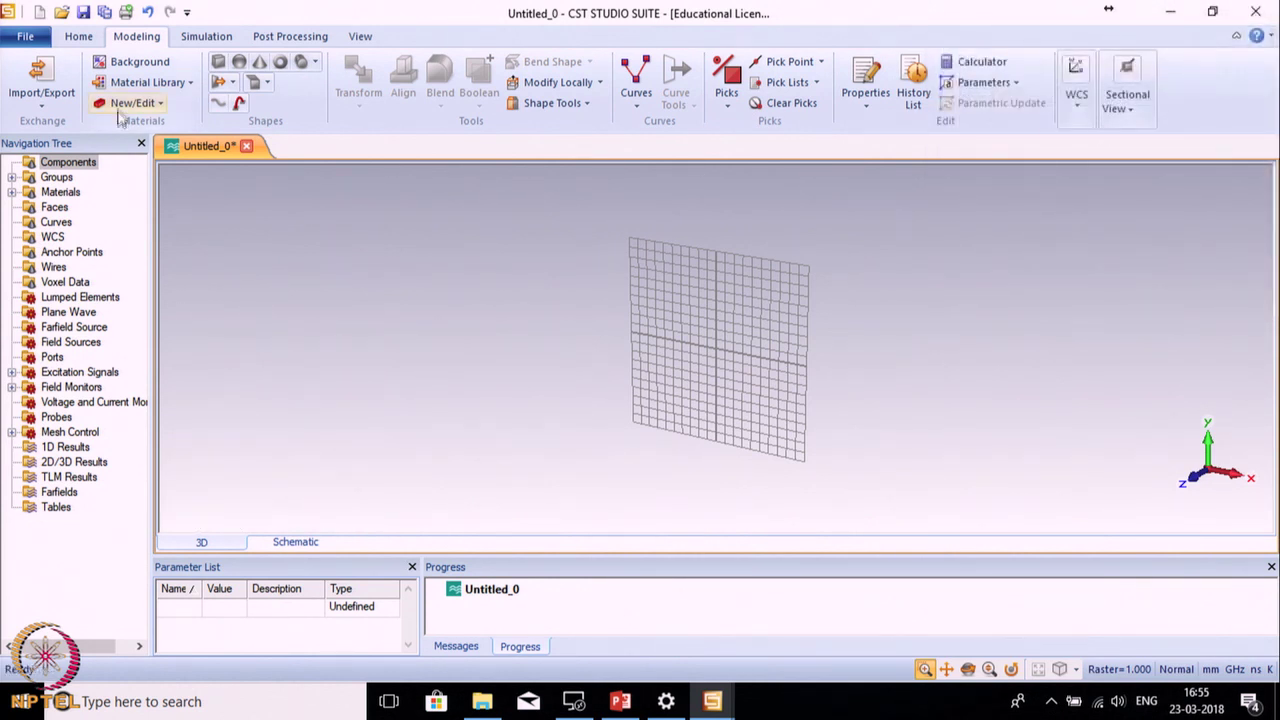
Step: Browse the material library's list of predefined materials down to the Arlon AD entries without loading any
click(142, 86)
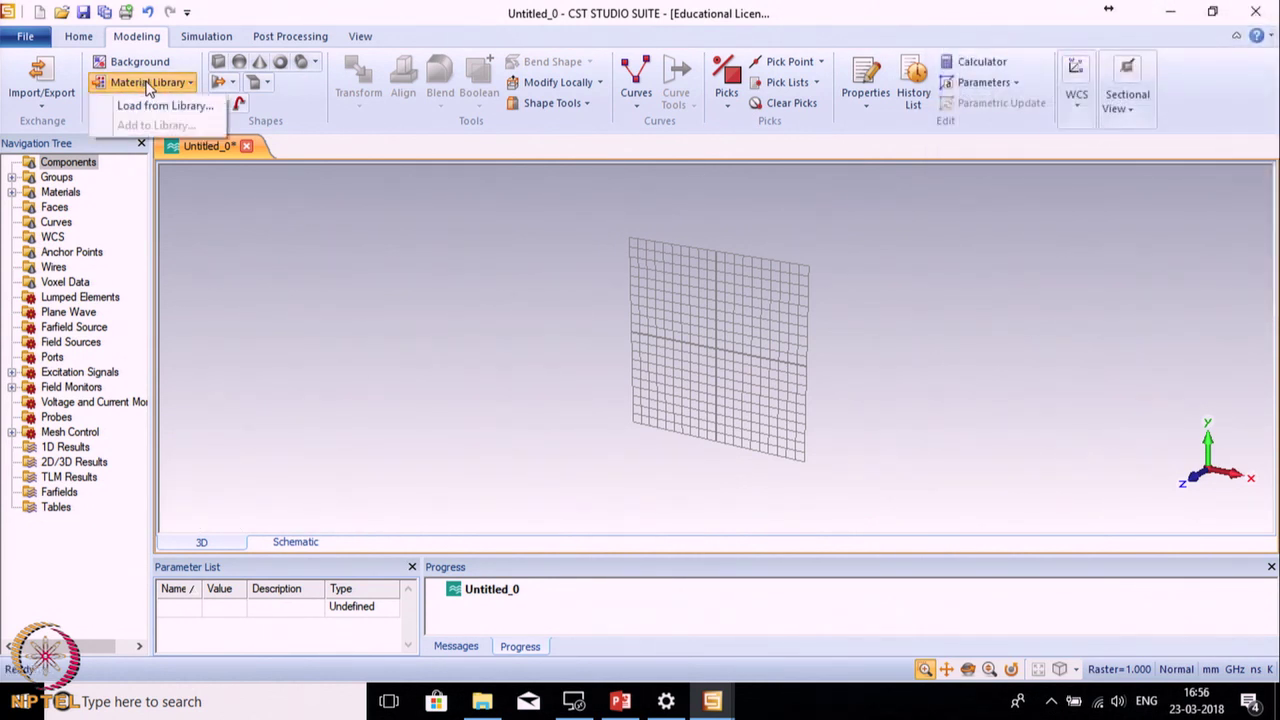
click(165, 105)
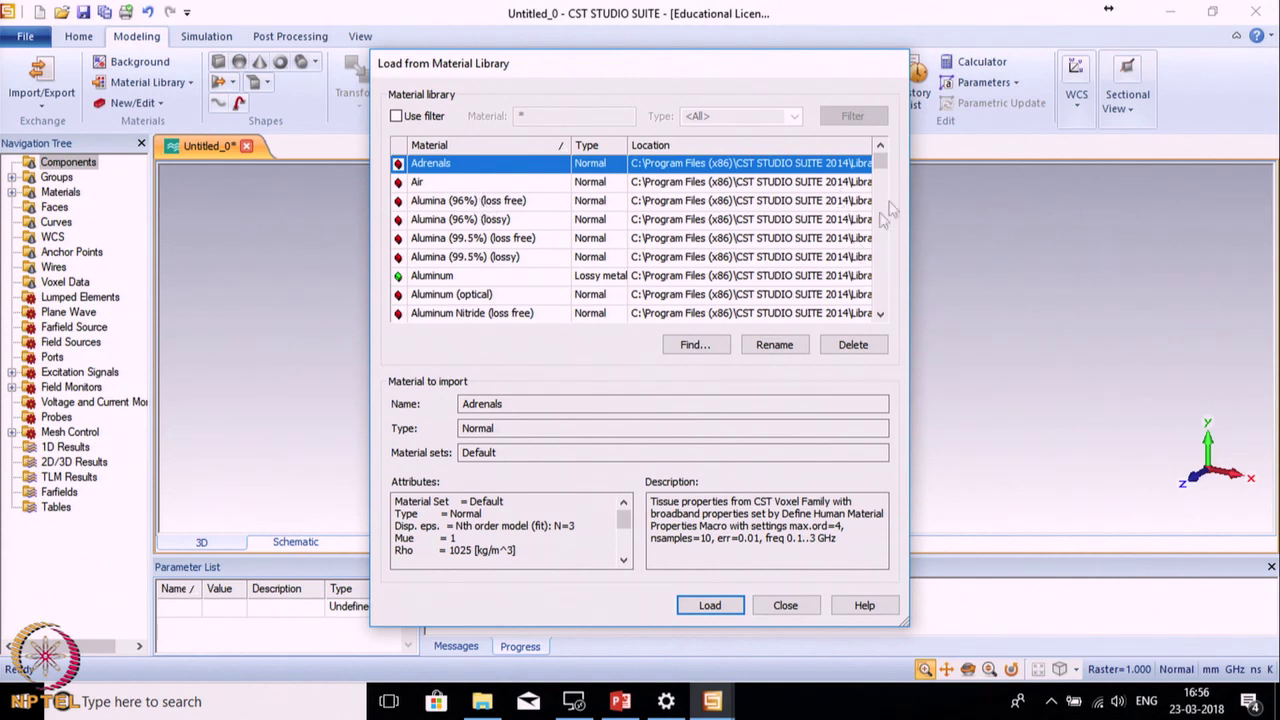
click(881, 314)
click(881, 314)
click(881, 314)
click(881, 314)
click(881, 314)
click(881, 314)
click(881, 314)
click(881, 314)
click(881, 314)
click(881, 314)
click(881, 314)
click(881, 314)
click(881, 314)
click(881, 314)
click(881, 314)
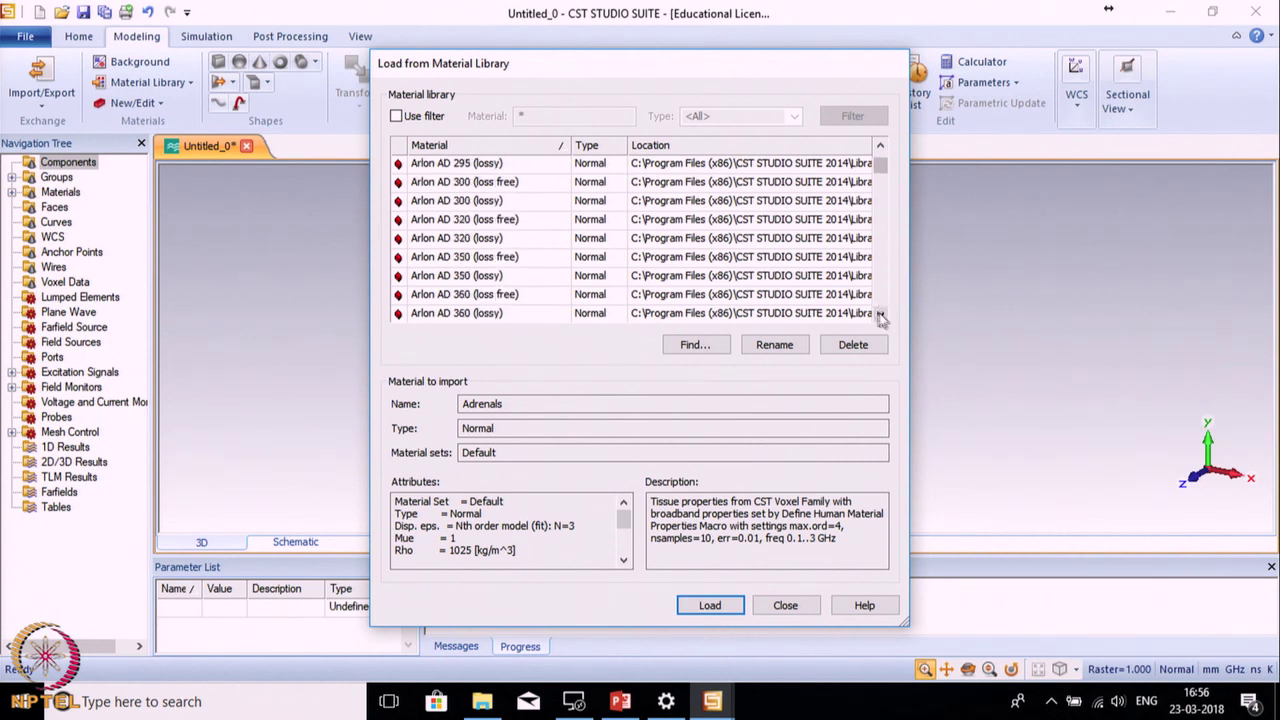
click(787, 606)
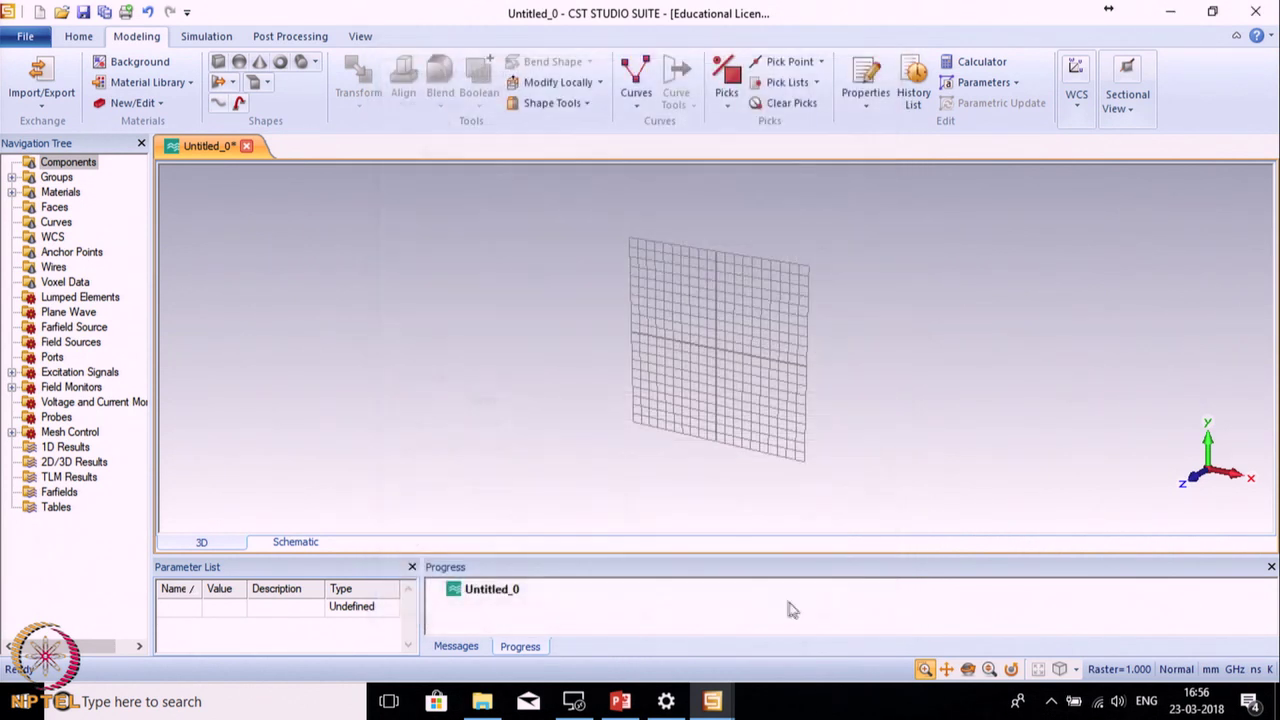
Step: Create a new Normal material named material1 with Epsilon 1 and Mue 1, checking its conductivity settings
click(117, 108)
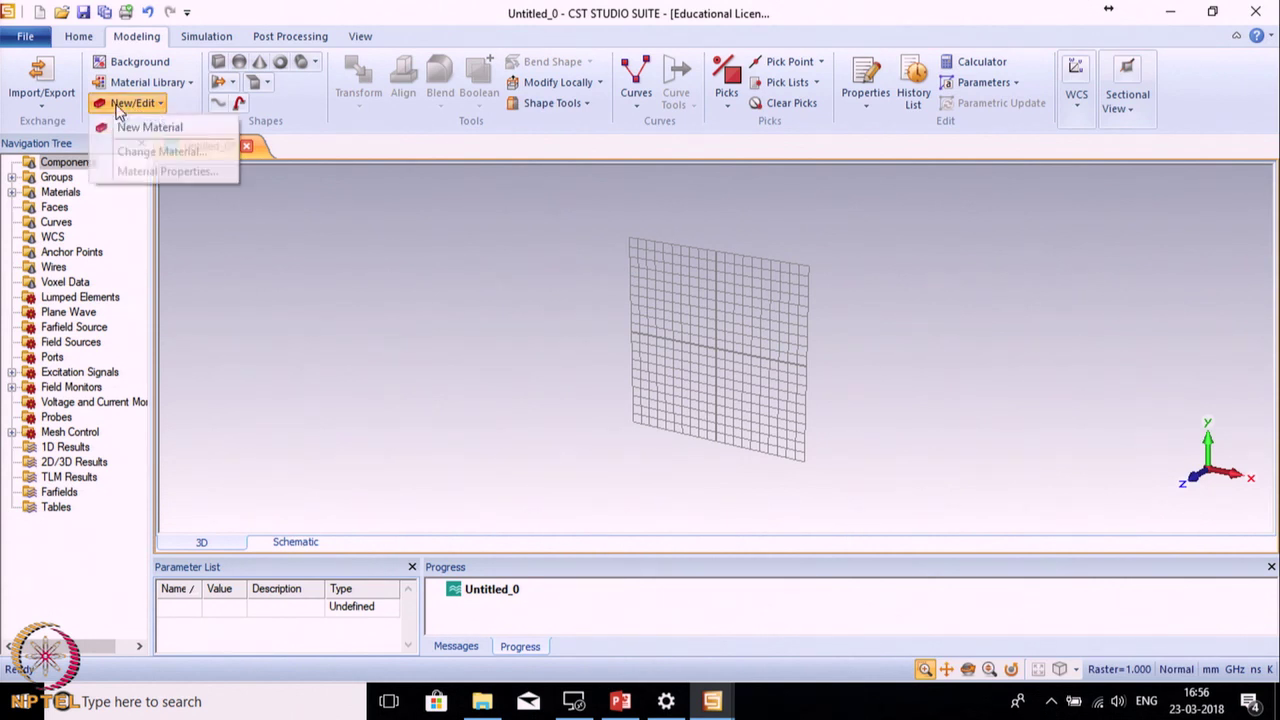
click(139, 128)
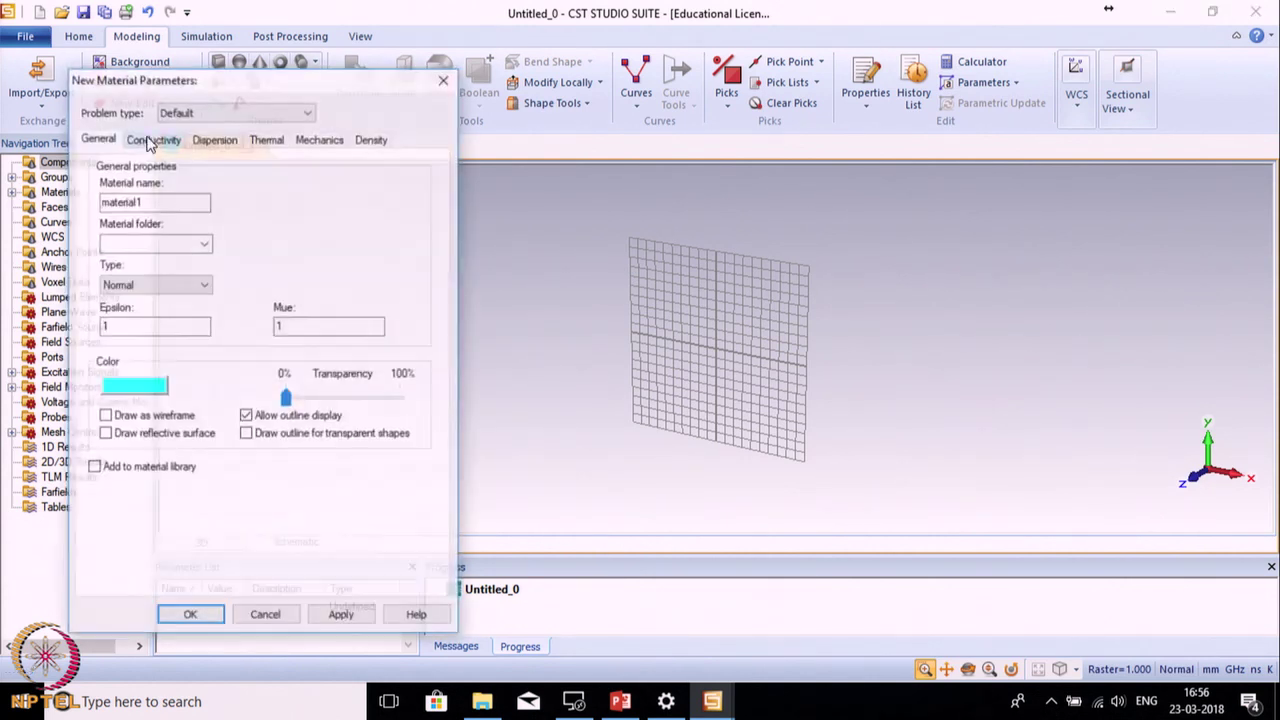
drag(150, 86, 467, 90)
key(Tab)
key(Tab)
key(Tab)
key(Tab)
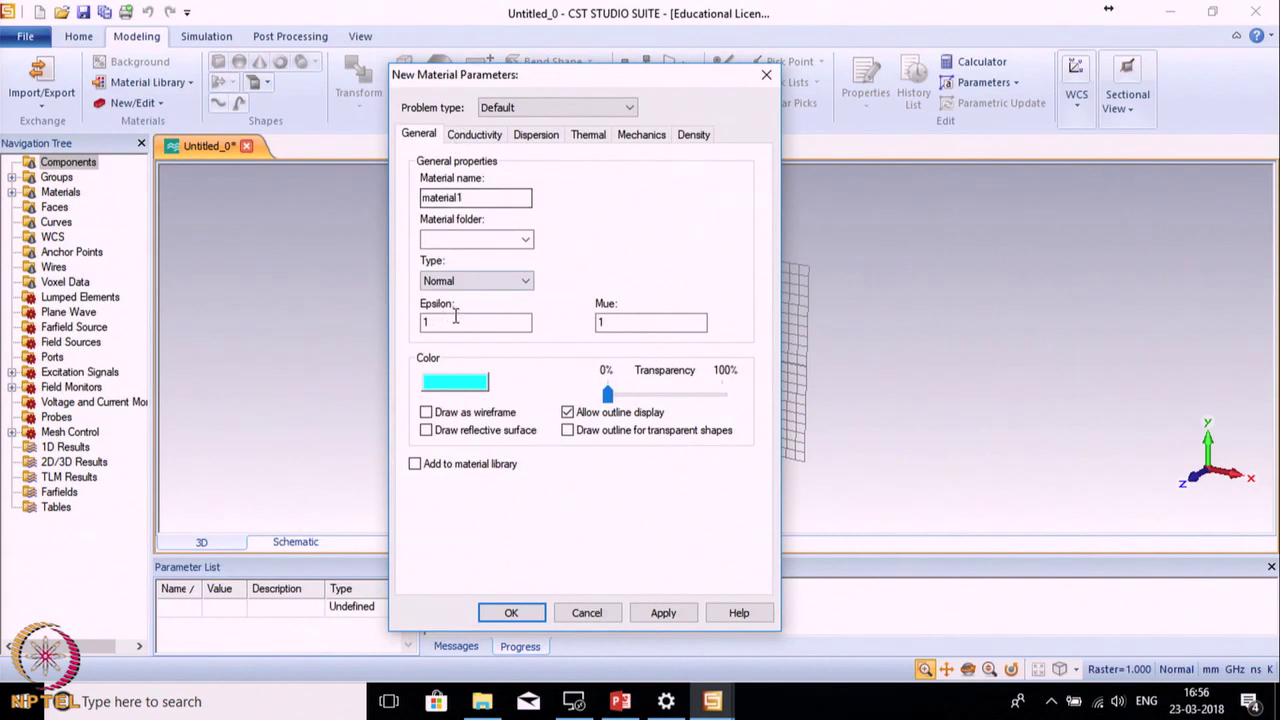
click(484, 137)
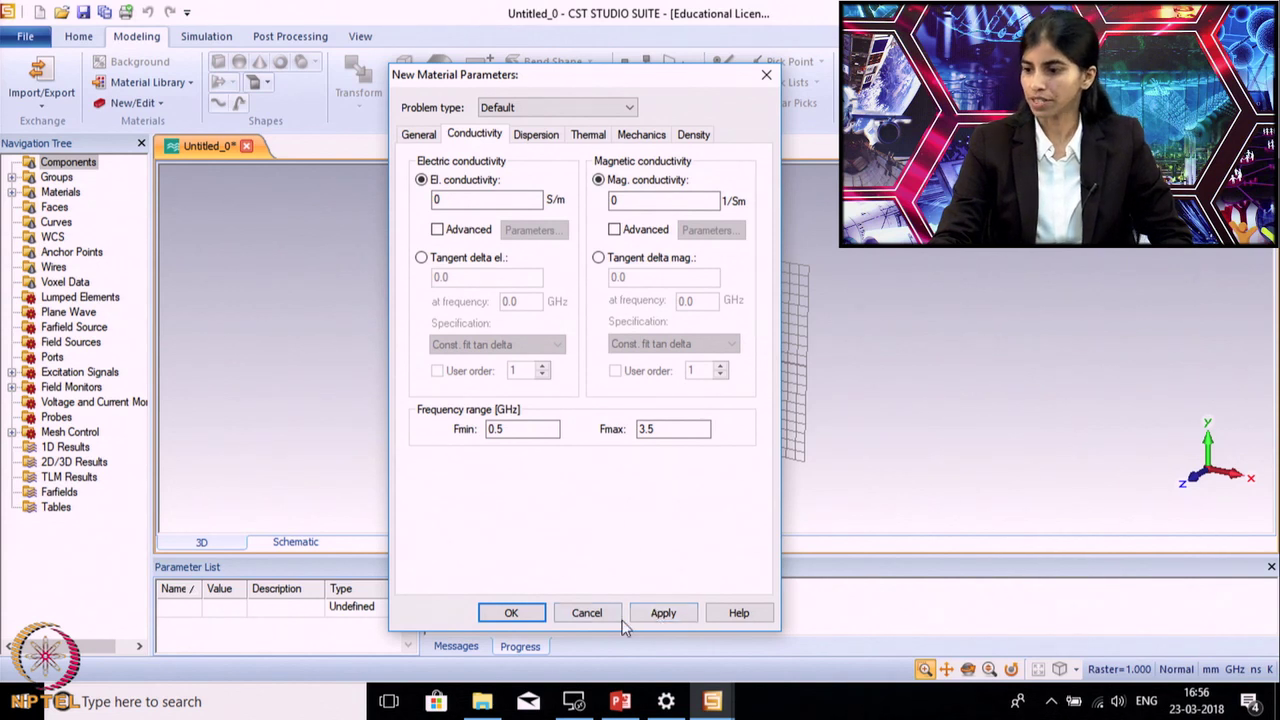
click(511, 613)
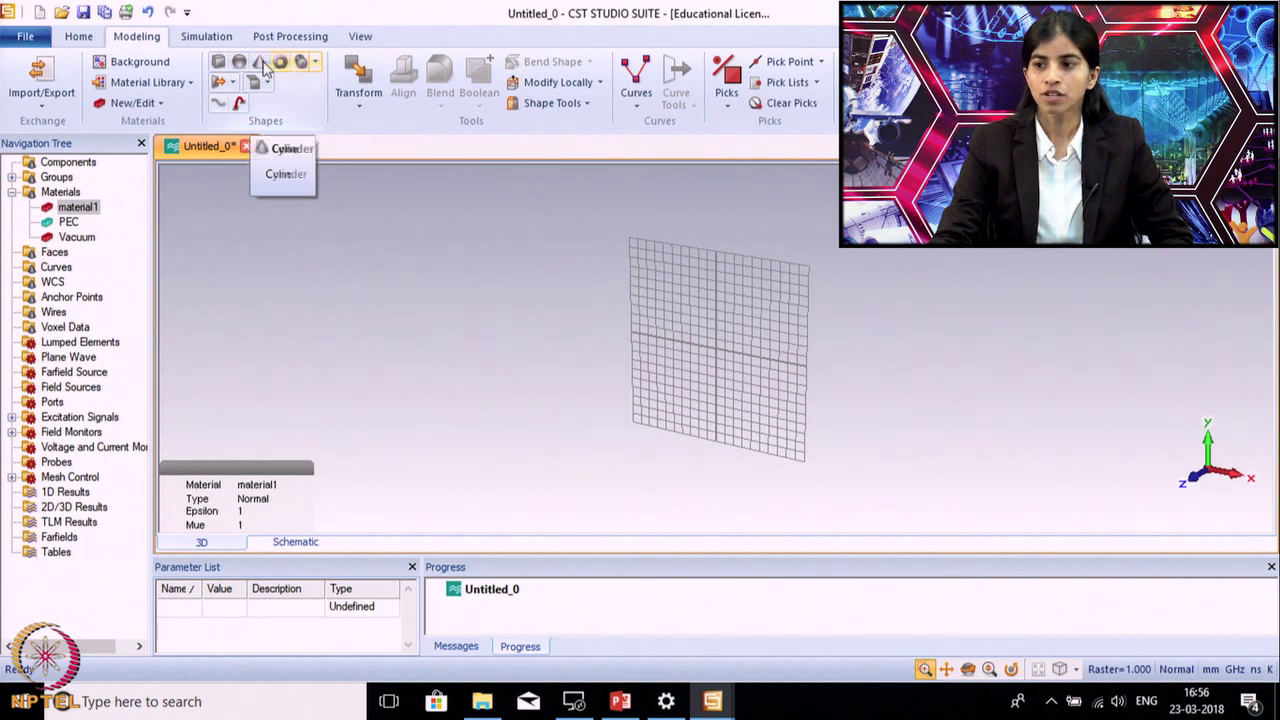
Step: Create a material1 brick spanning about X -6 to 0, Y 0 to 2 and Z 0 to 4 mm
click(221, 63)
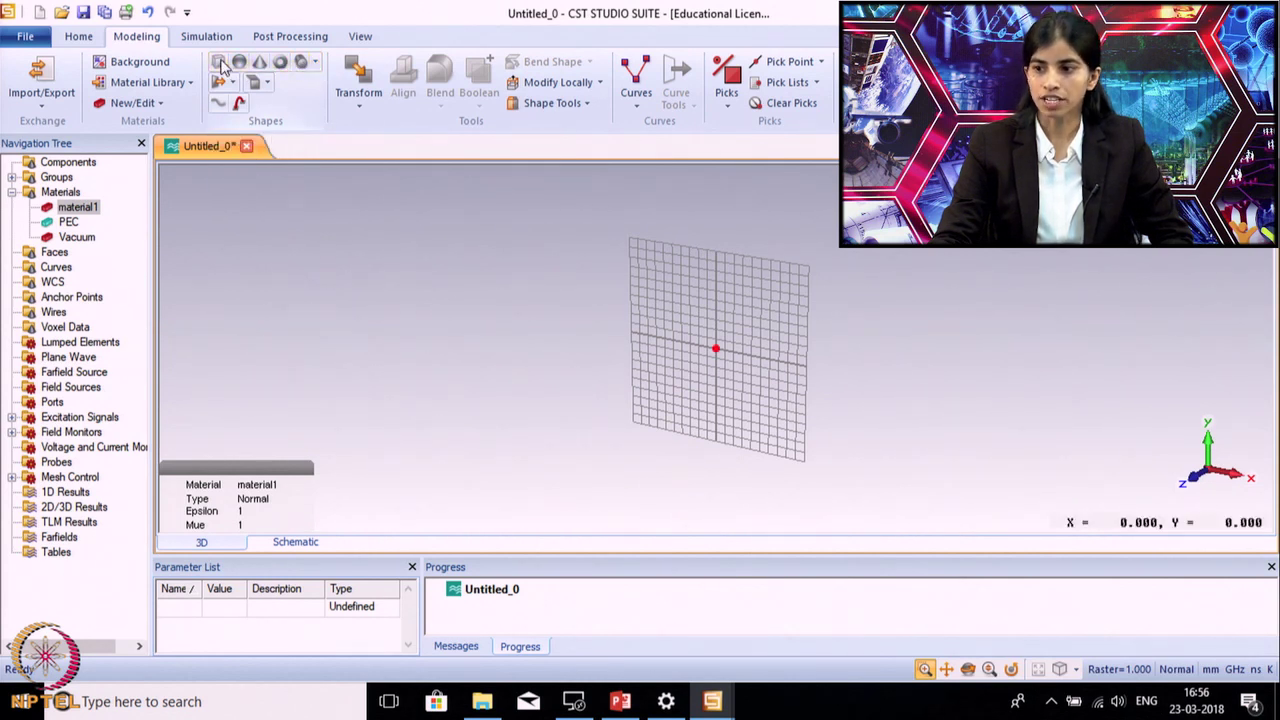
double_click(662, 334)
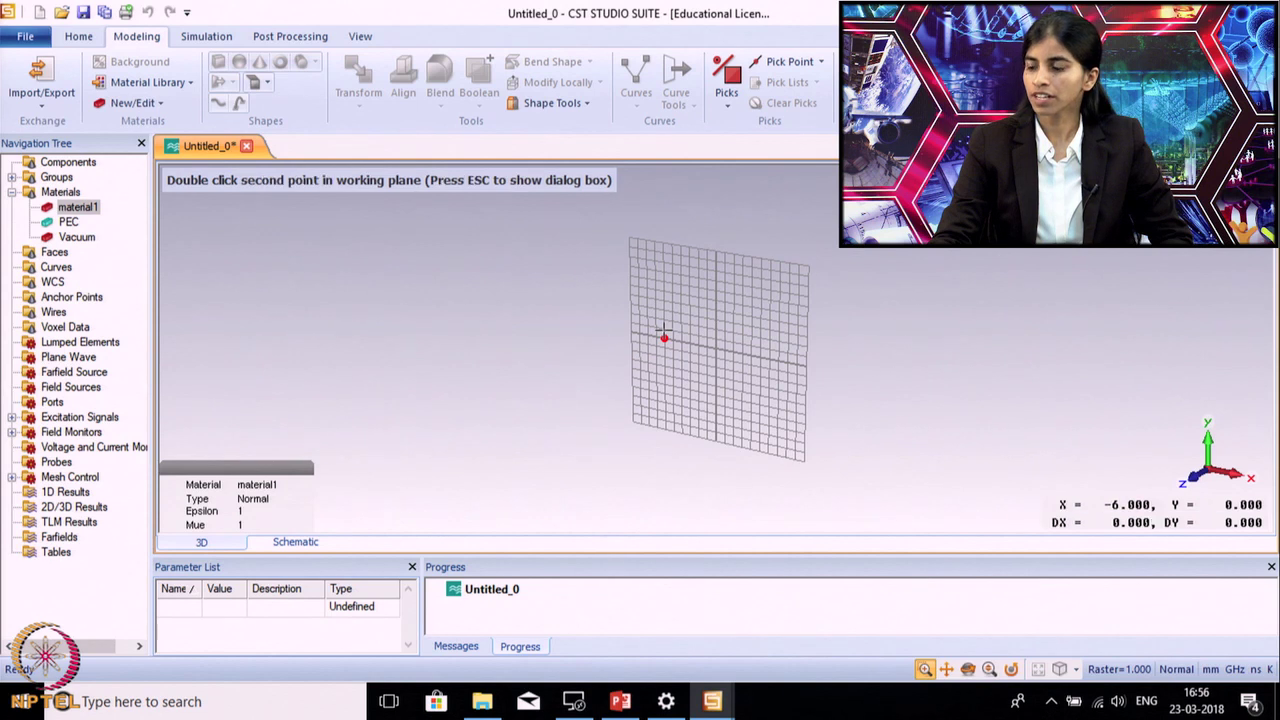
double_click(717, 330)
double_click(690, 320)
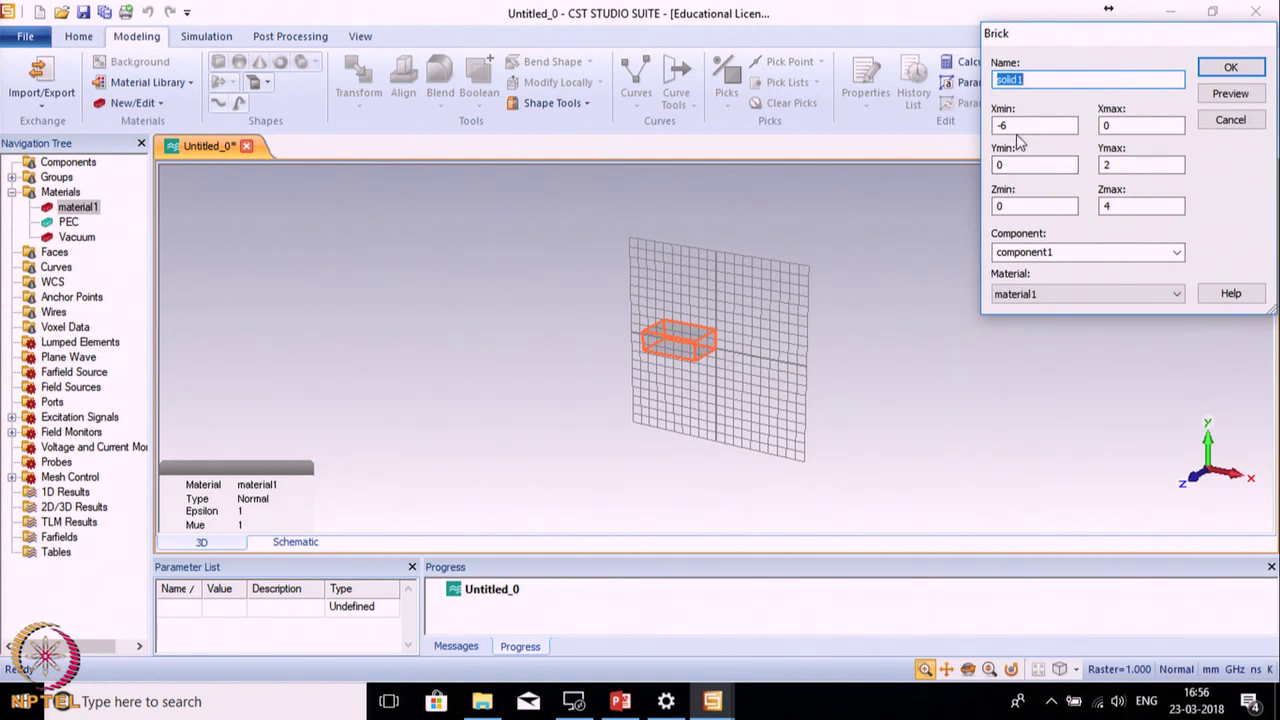
click(1230, 70)
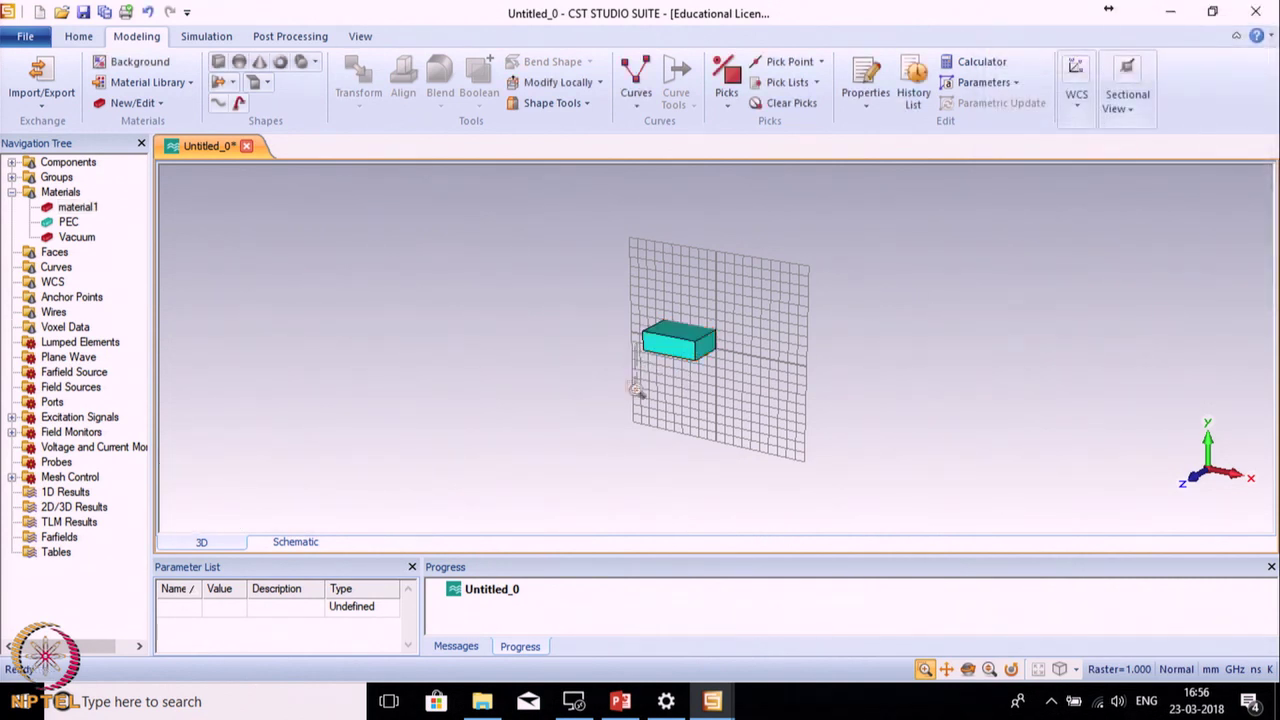
Step: Create a material1 sphere above the brick, about 2 mm in radius and centred near X -2.5, Y 5.5
scroll(617, 323, up, 5)
scroll(679, 354, down, 4)
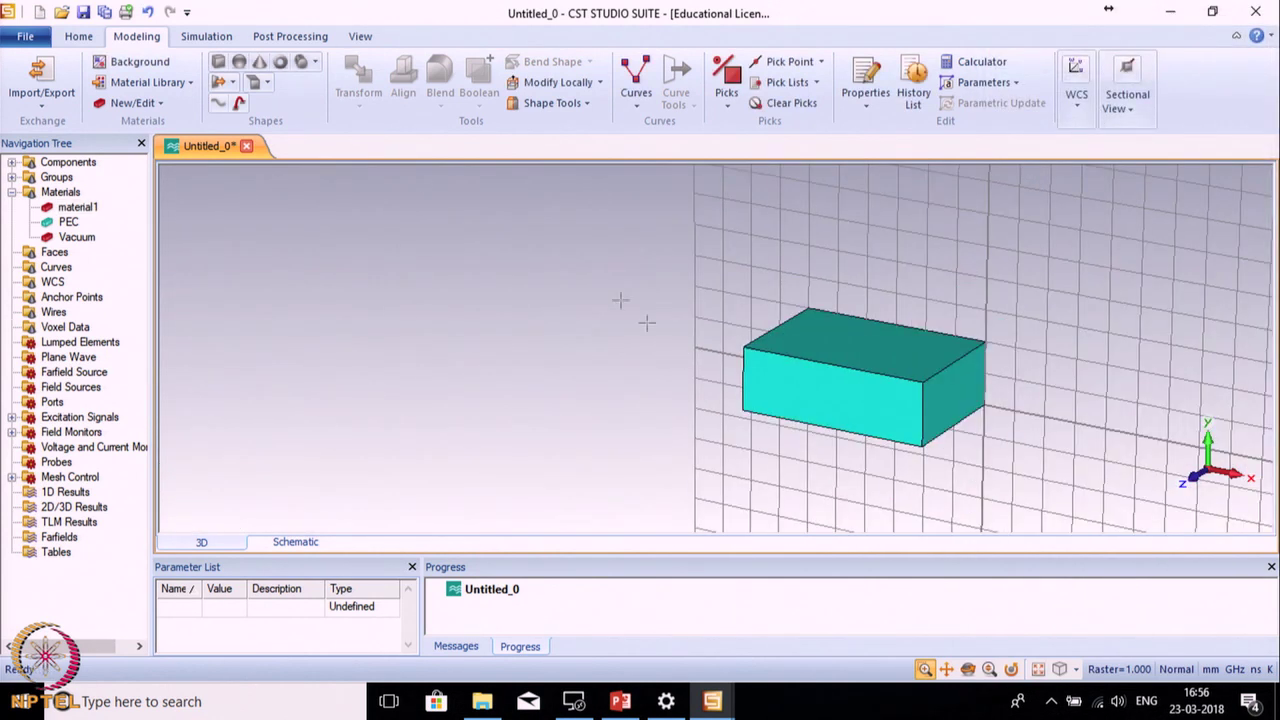
click(239, 63)
double_click(913, 217)
double_click(963, 240)
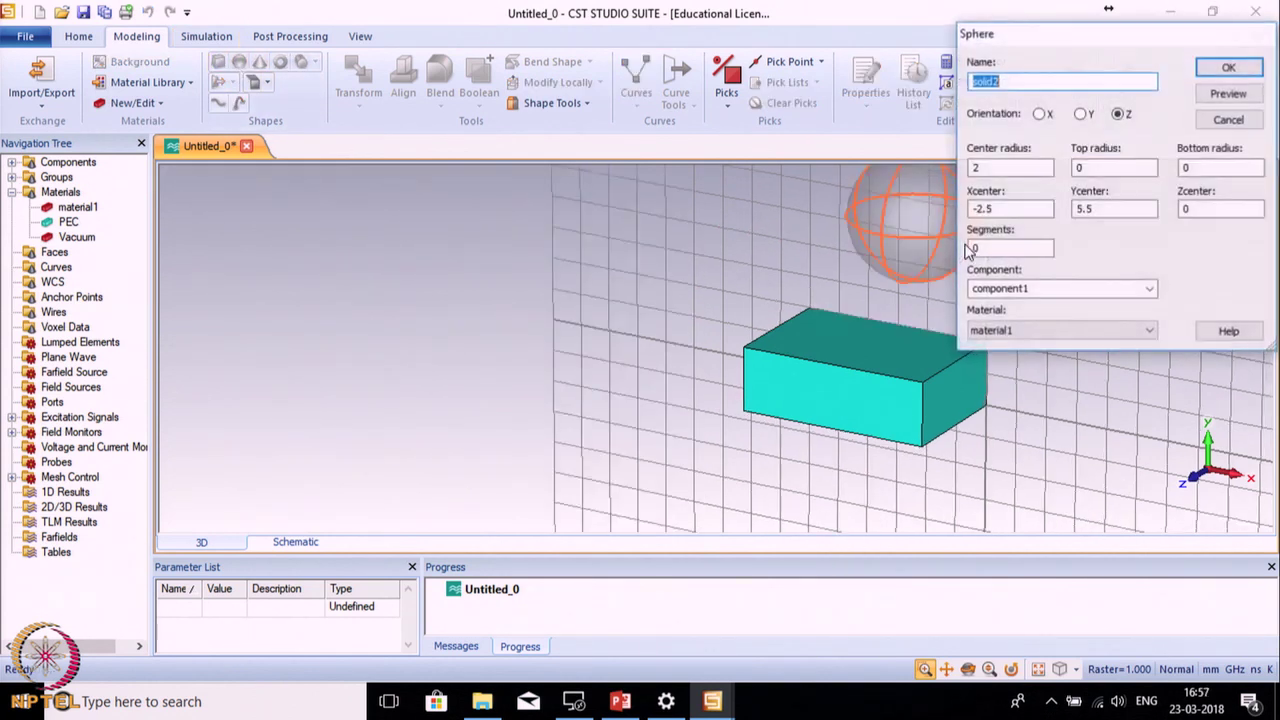
click(1226, 69)
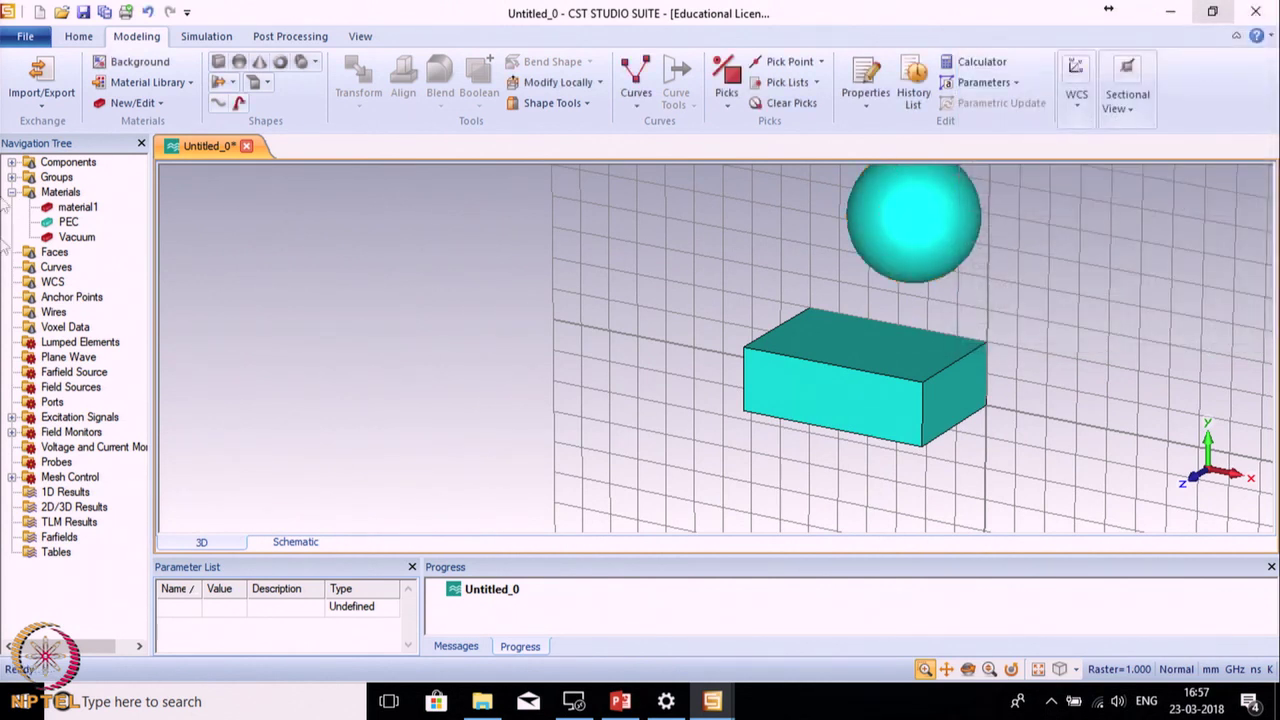
Step: Create a material1 cone beside the brick at about X -14.5, Y 0.5, with both radii about 0.5 mm and a height of about 8 mm
click(260, 65)
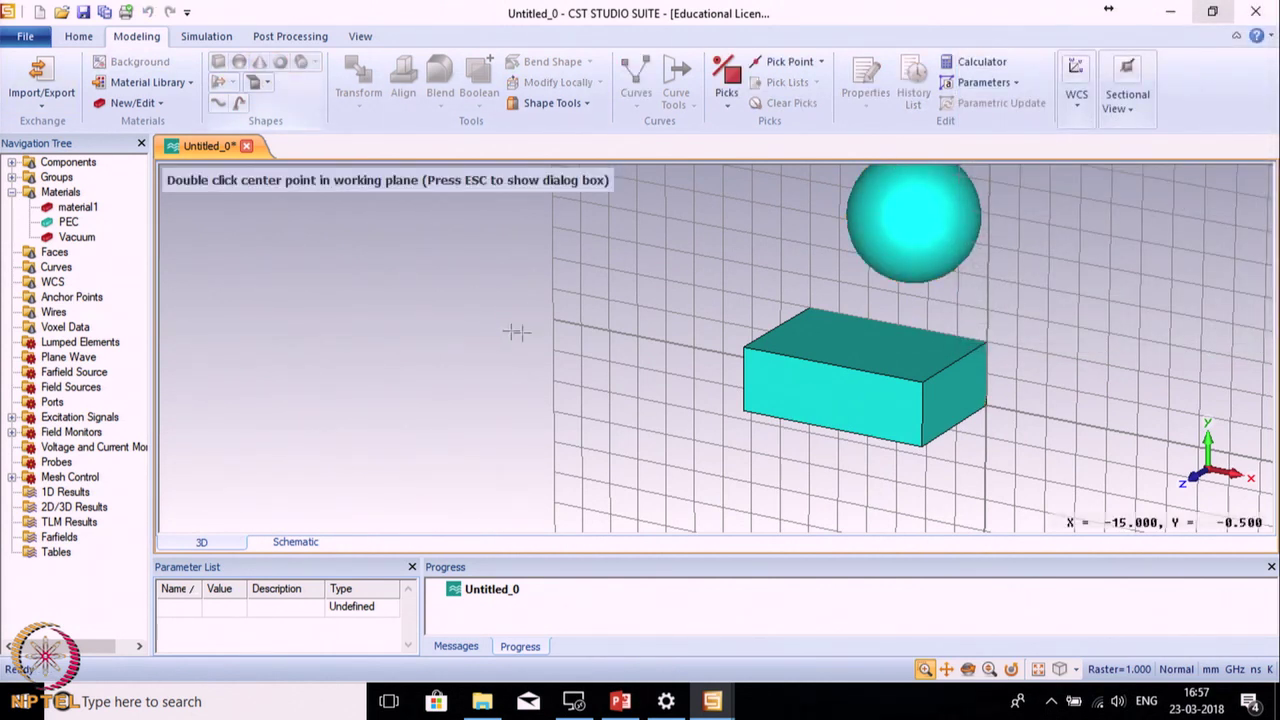
double_click(566, 307)
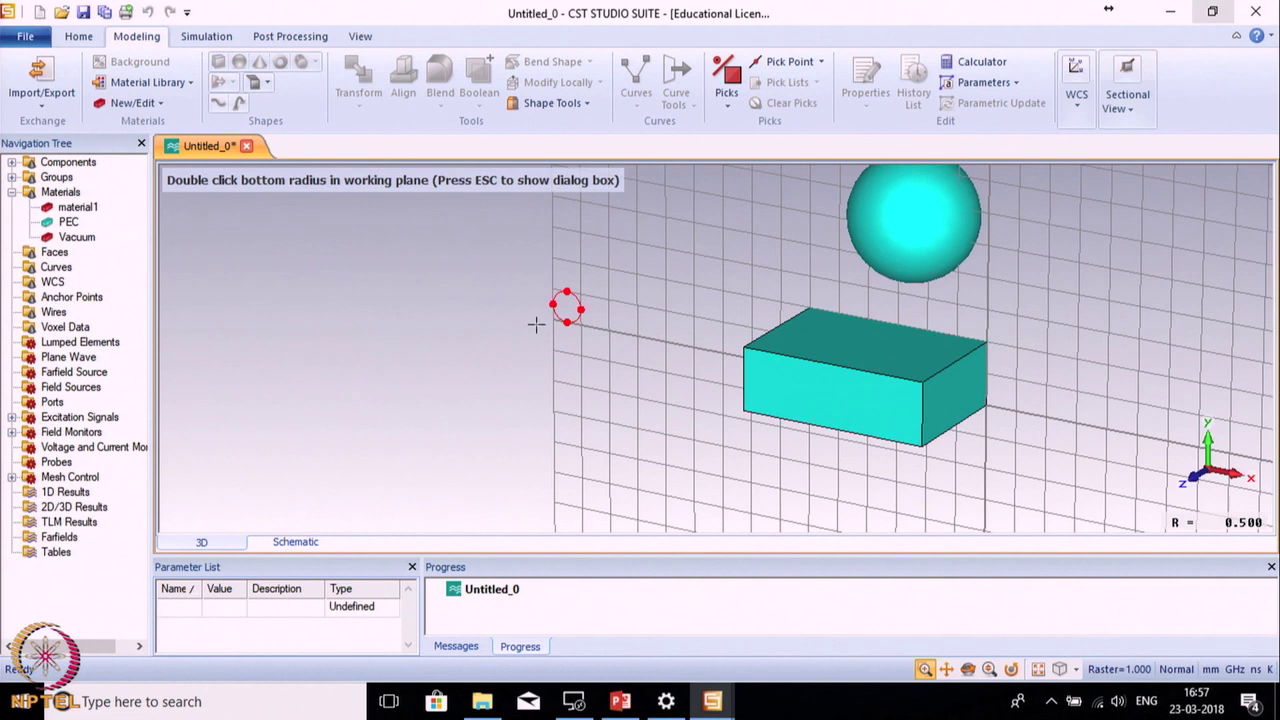
double_click(536, 325)
double_click(430, 305)
double_click(437, 313)
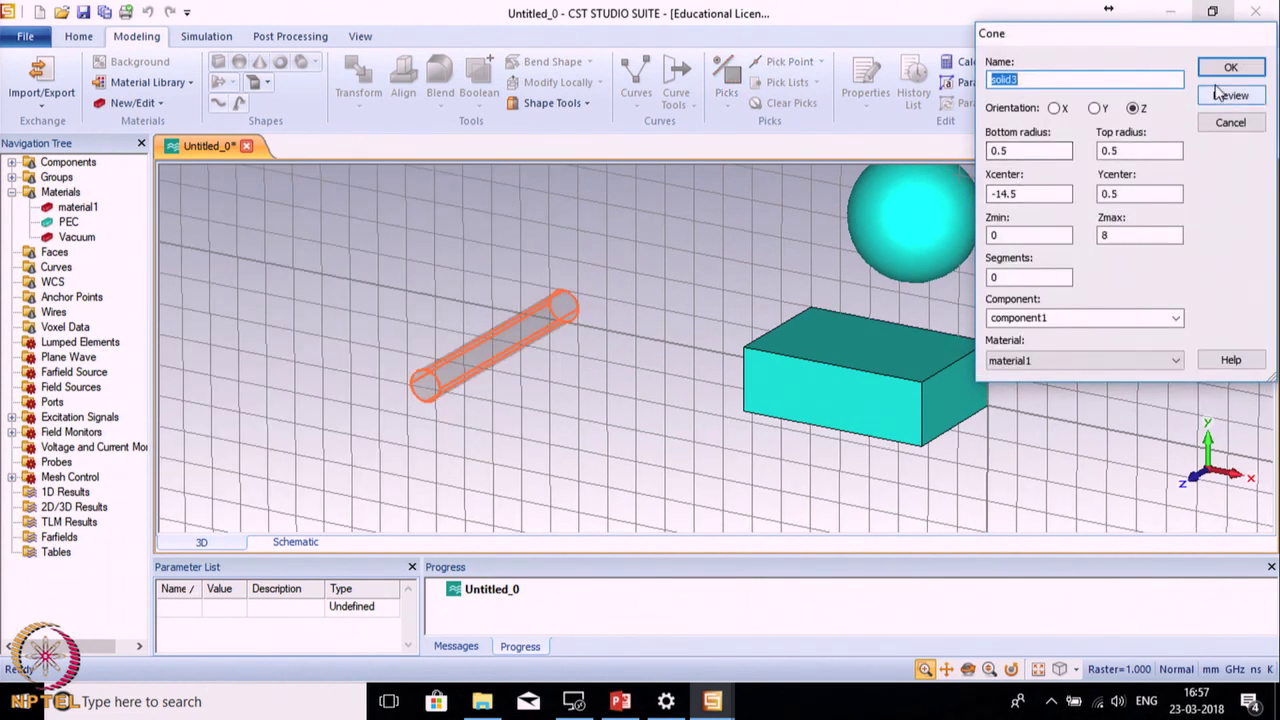
click(1230, 68)
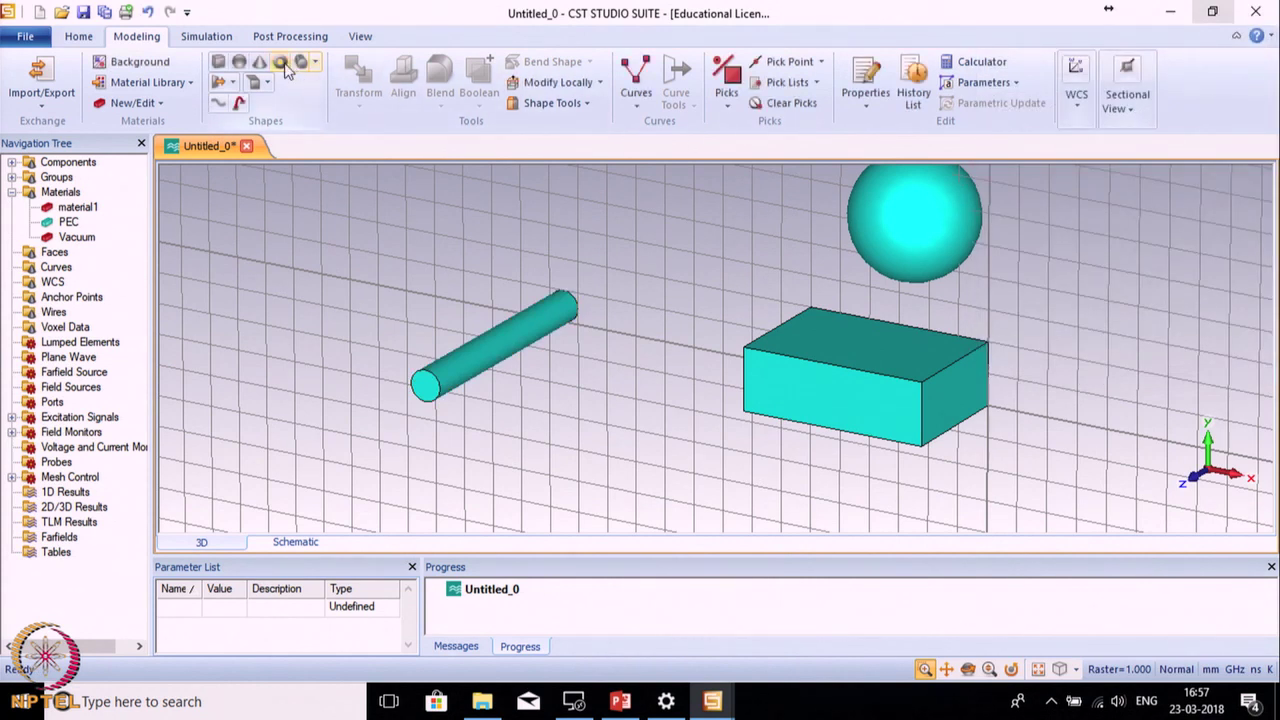
Step: Create a material1 torus far to the negative X side at about X -25.4, Y 0.6, with large radius about 1 mm and small radius about 0.2 mm
click(283, 62)
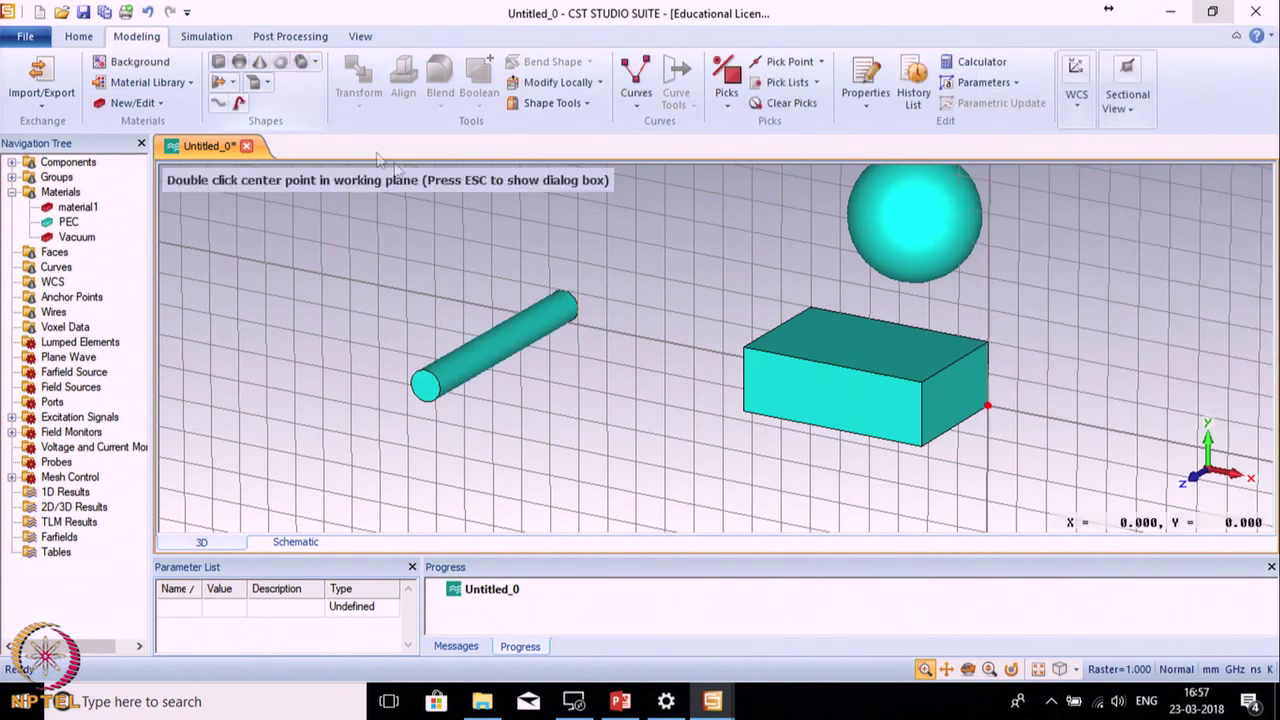
double_click(252, 240)
double_click(275, 249)
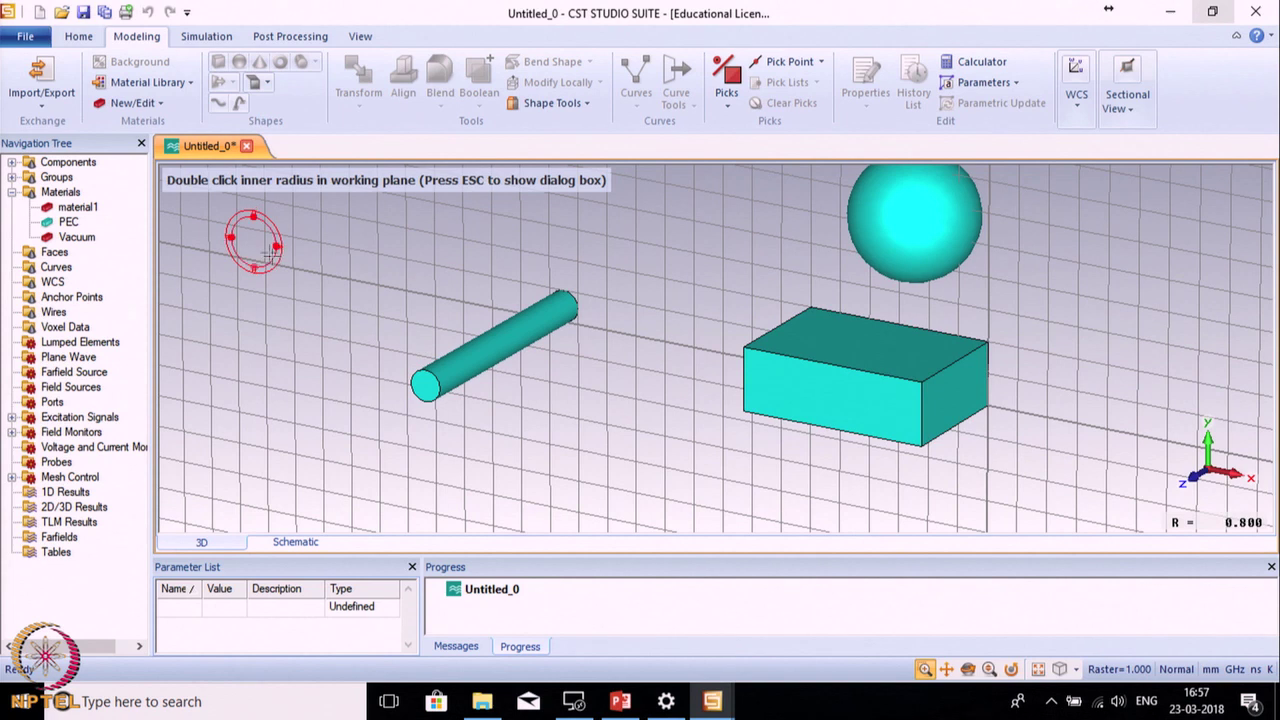
double_click(254, 241)
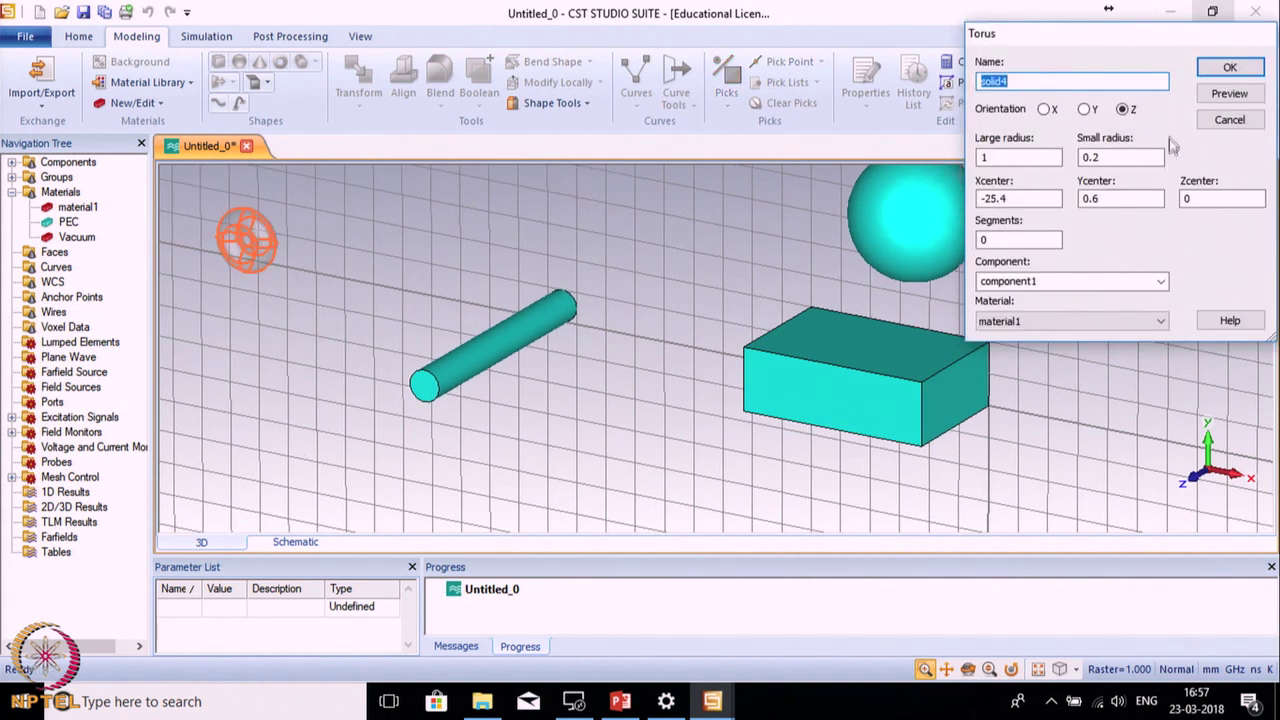
click(1229, 67)
Step: Create a hollow material1 cylinder below the torus at about X -25.1, Y -3.3, with radii about 0.8 and 0.3 mm, spanning Z -6.8 to 0
click(317, 62)
click(365, 86)
click(256, 364)
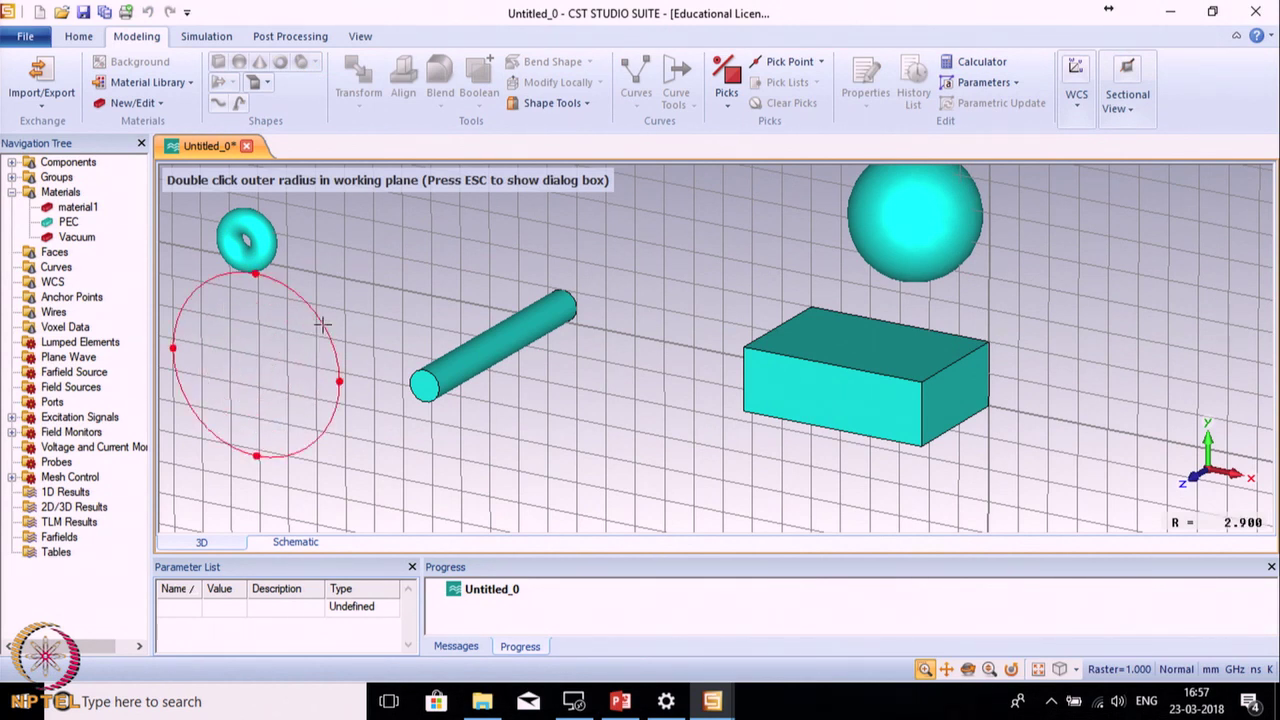
double_click(276, 352)
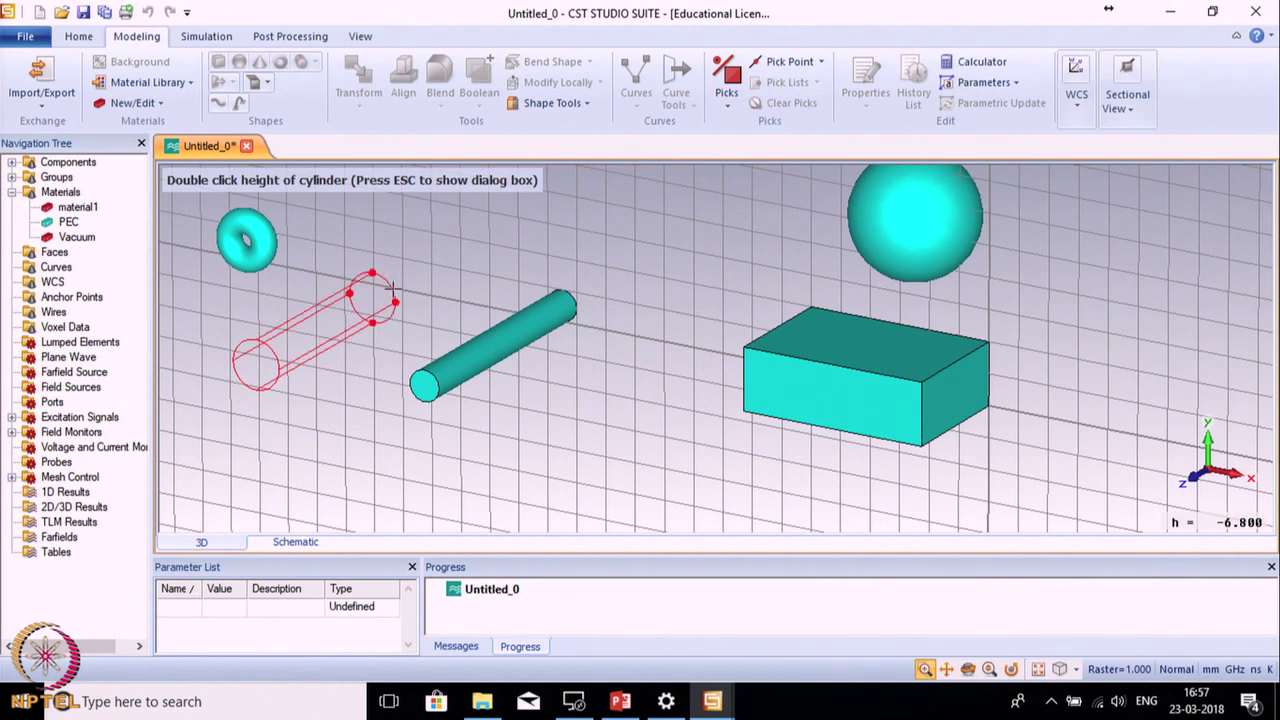
double_click(393, 289)
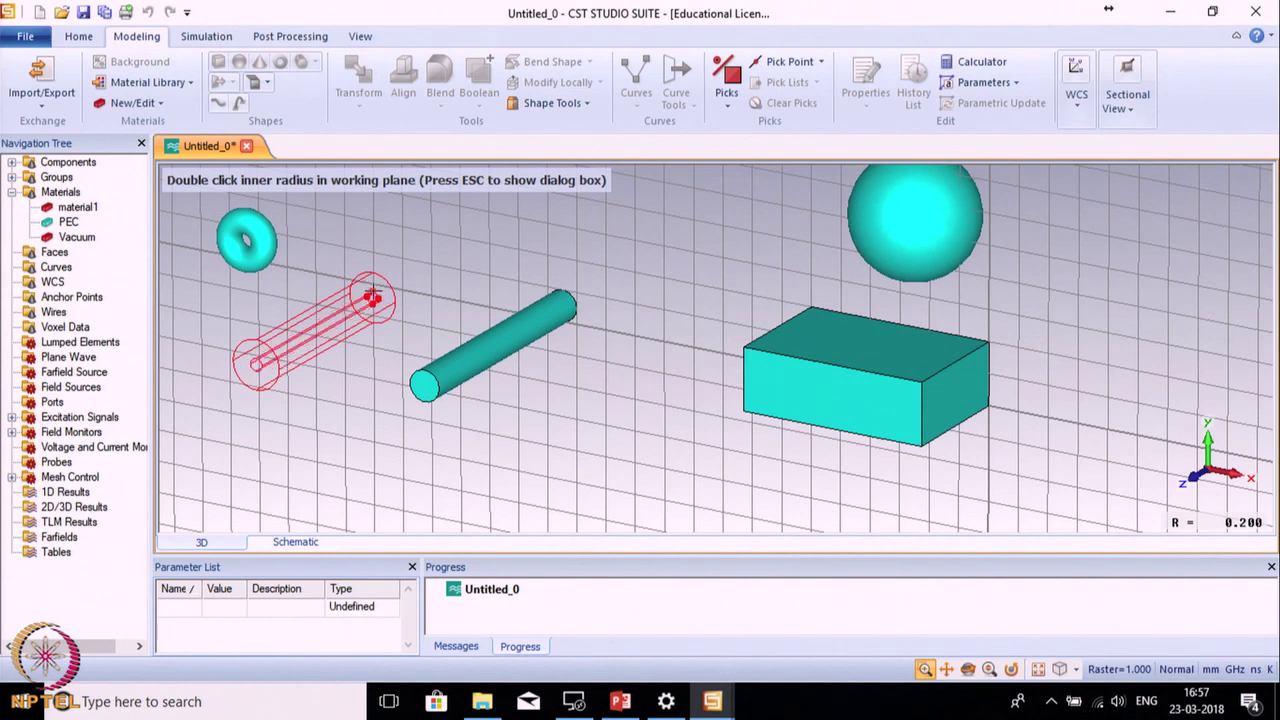
double_click(370, 296)
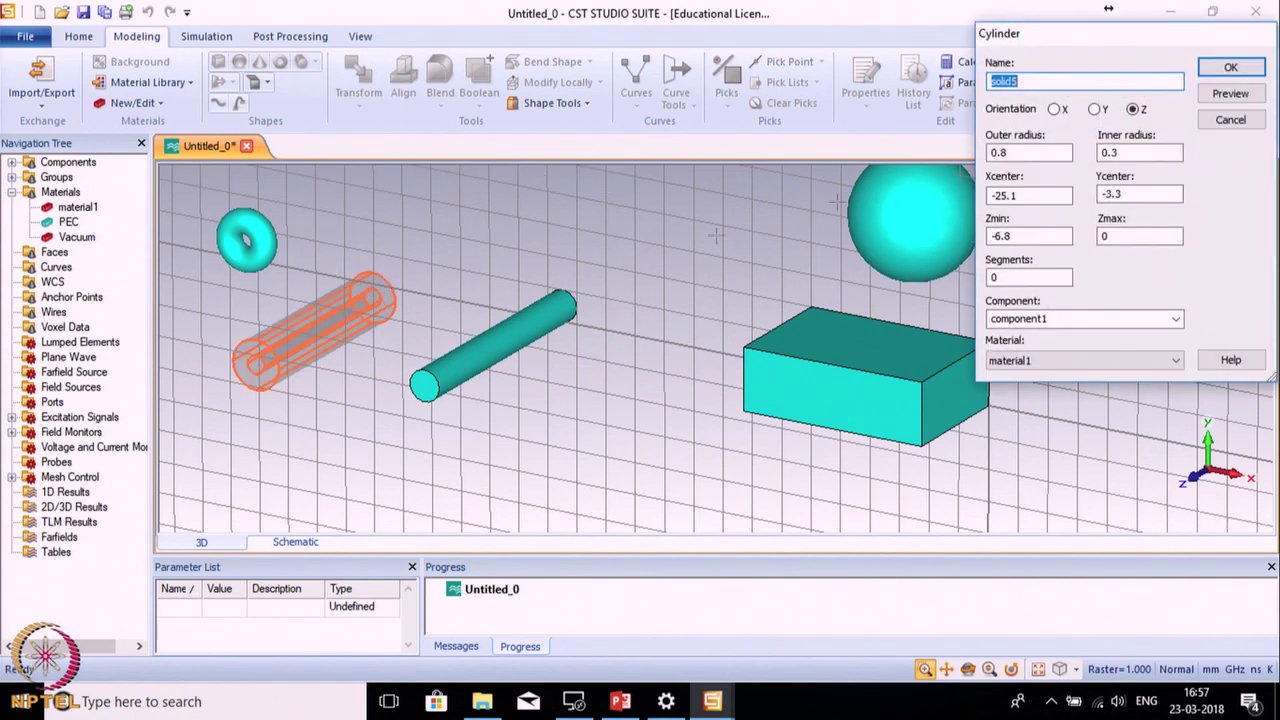
click(1231, 67)
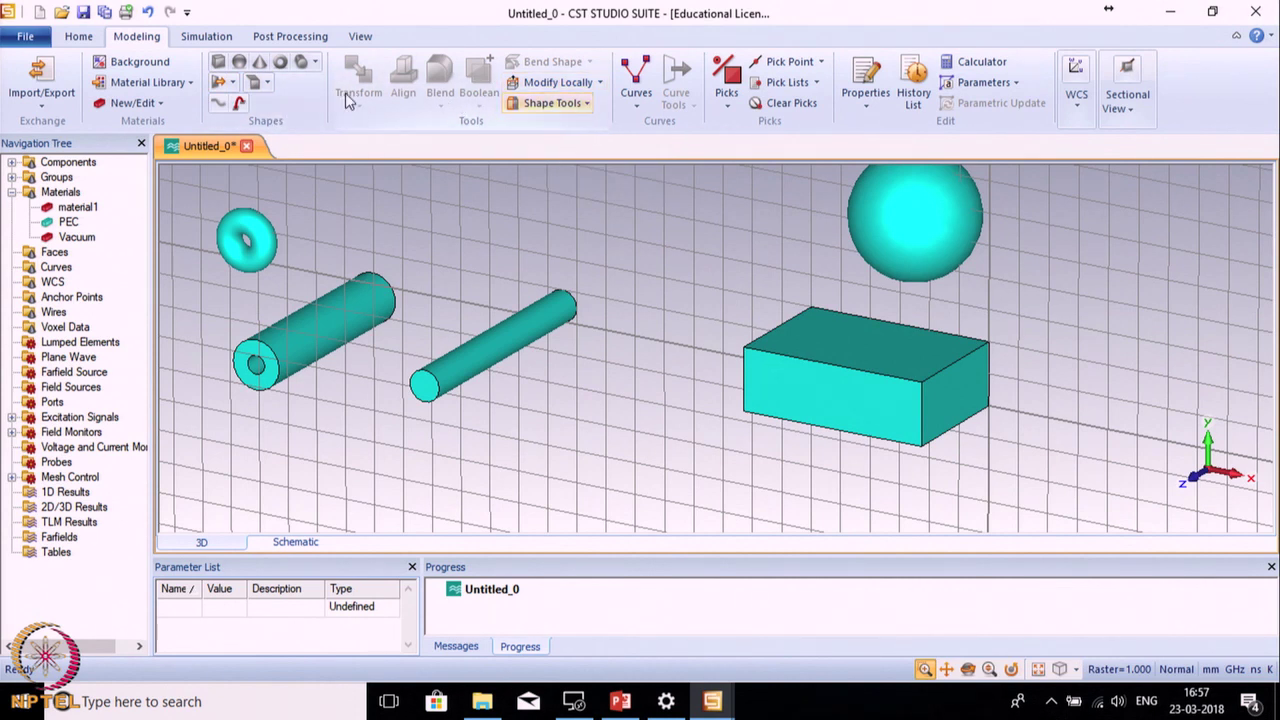
Step: Extrude the brick's front face 0.5 mm as a PEC solid with a 60-degree twist and a 70-degree taper
click(729, 112)
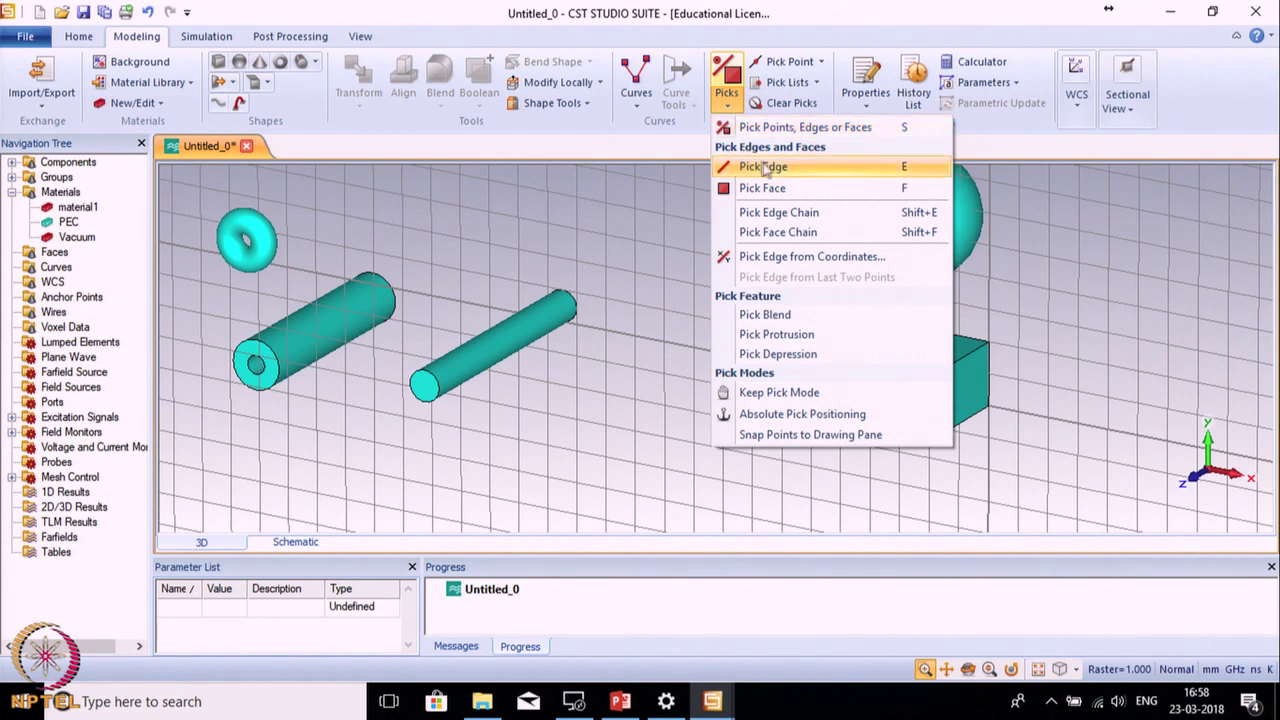
click(530, 240)
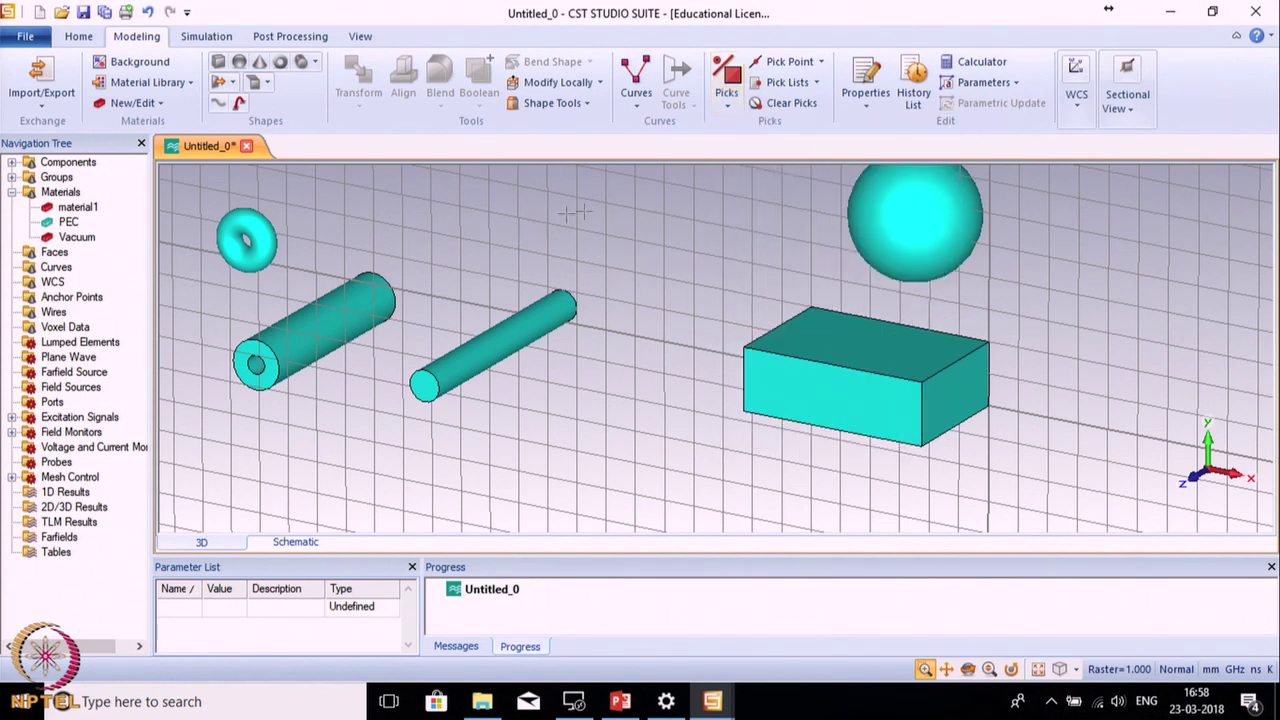
click(727, 100)
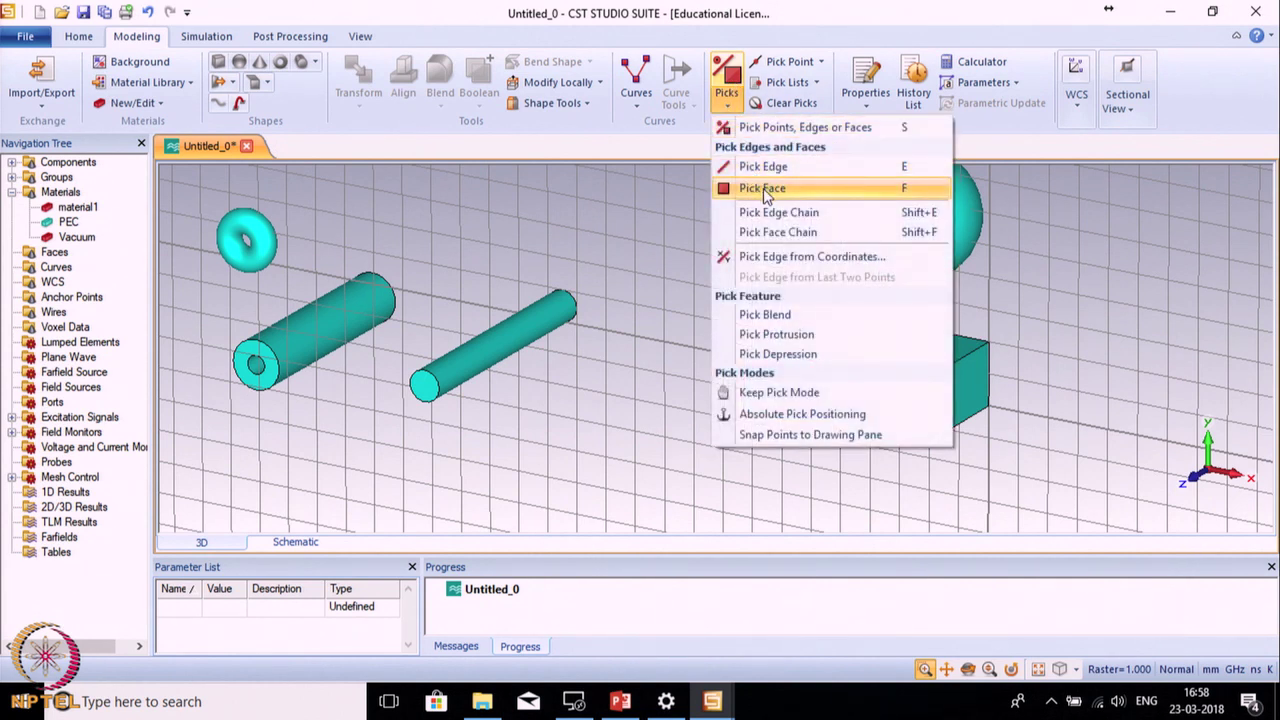
click(765, 190)
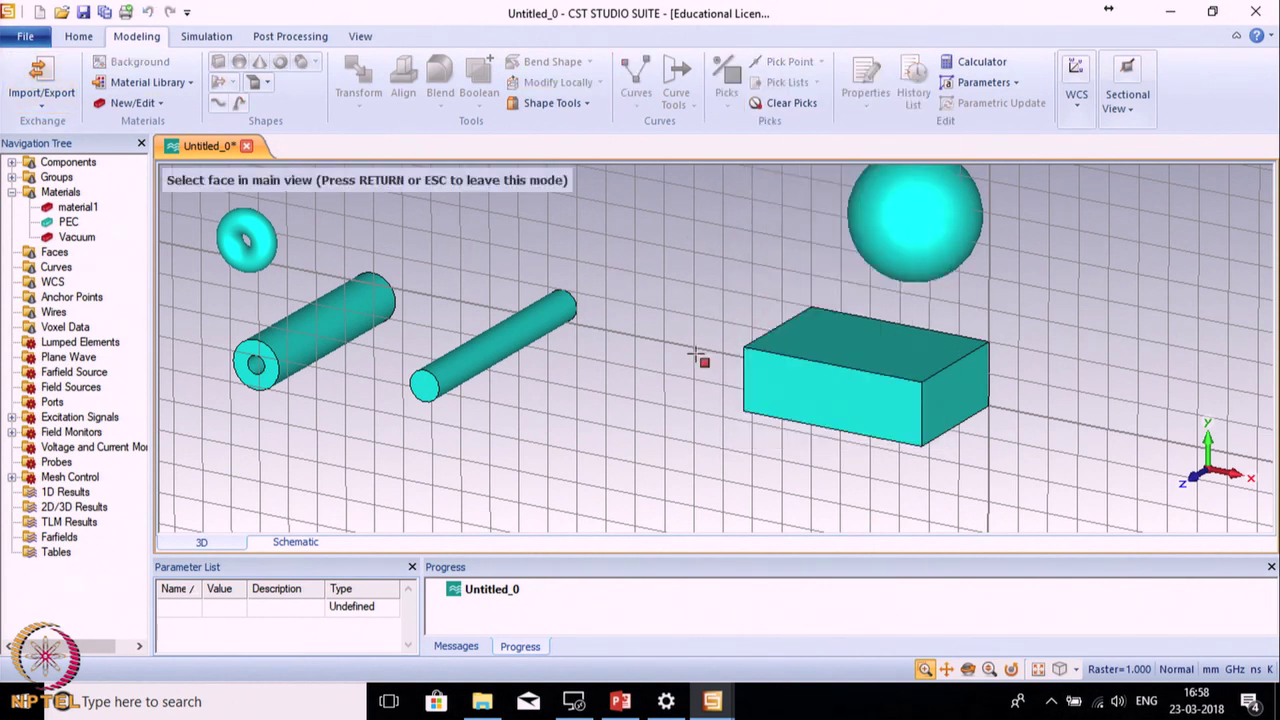
click(790, 385)
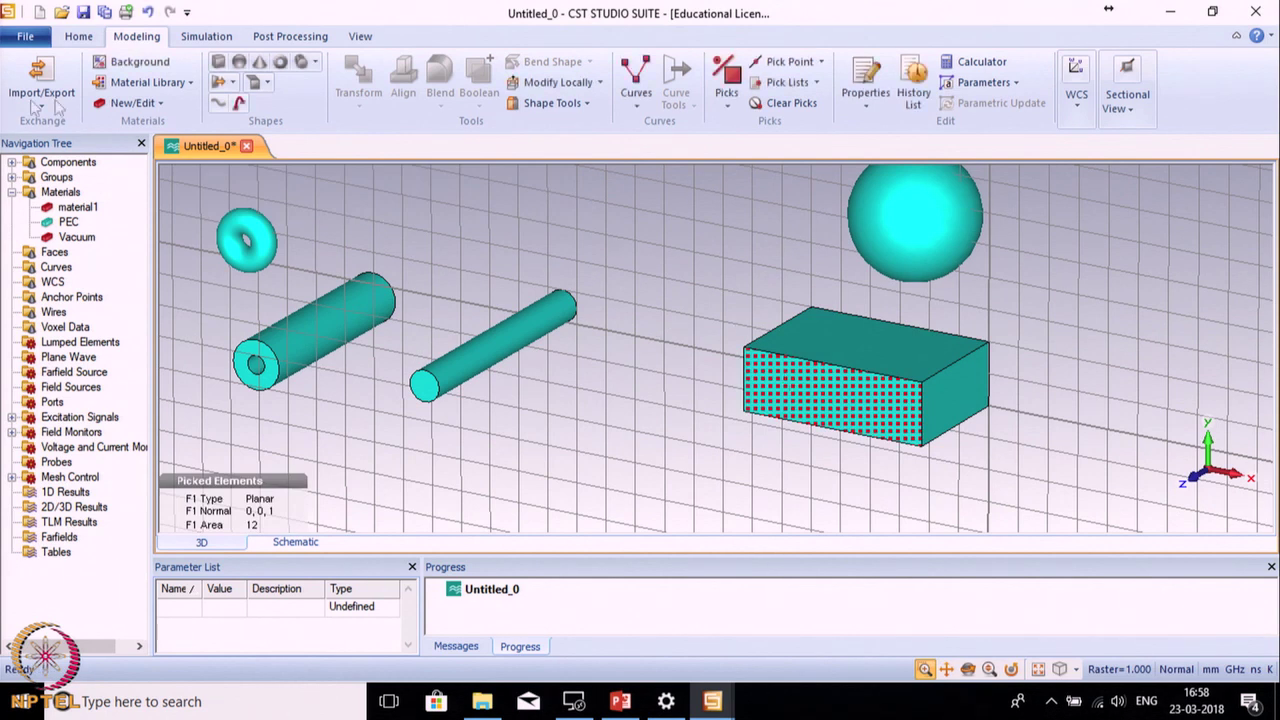
click(232, 84)
click(255, 106)
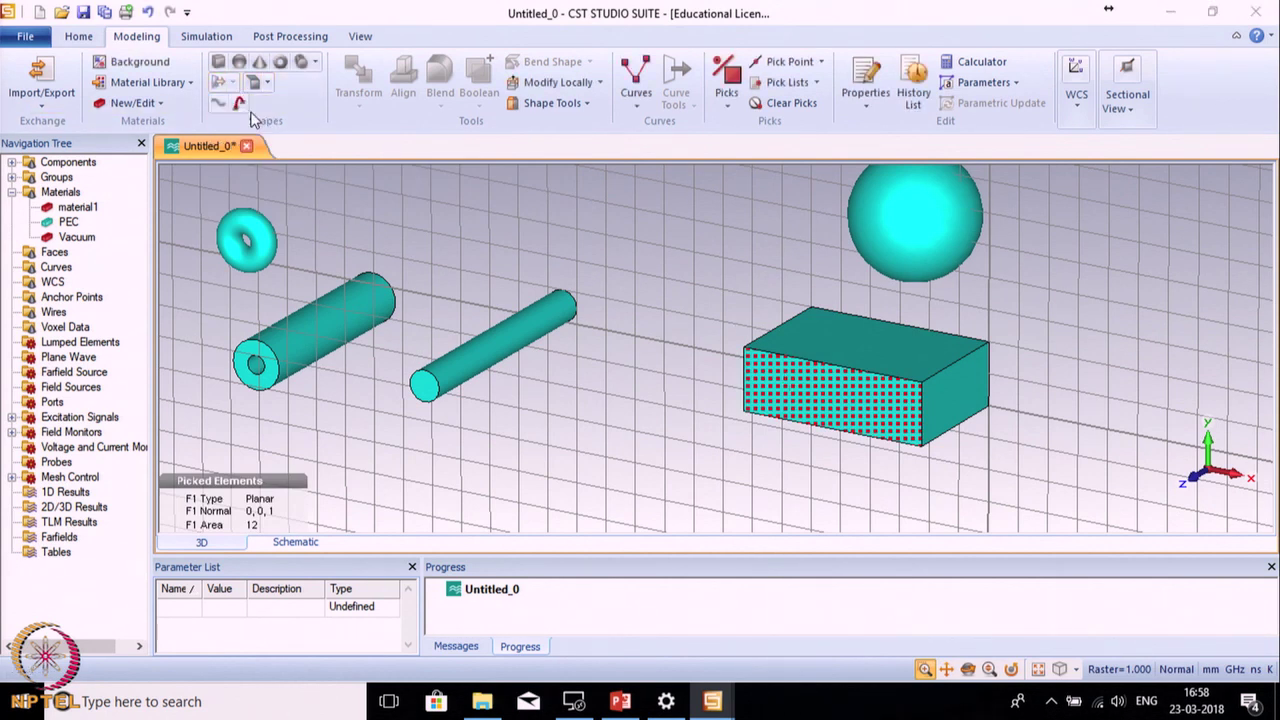
drag(1150, 33, 620, 115)
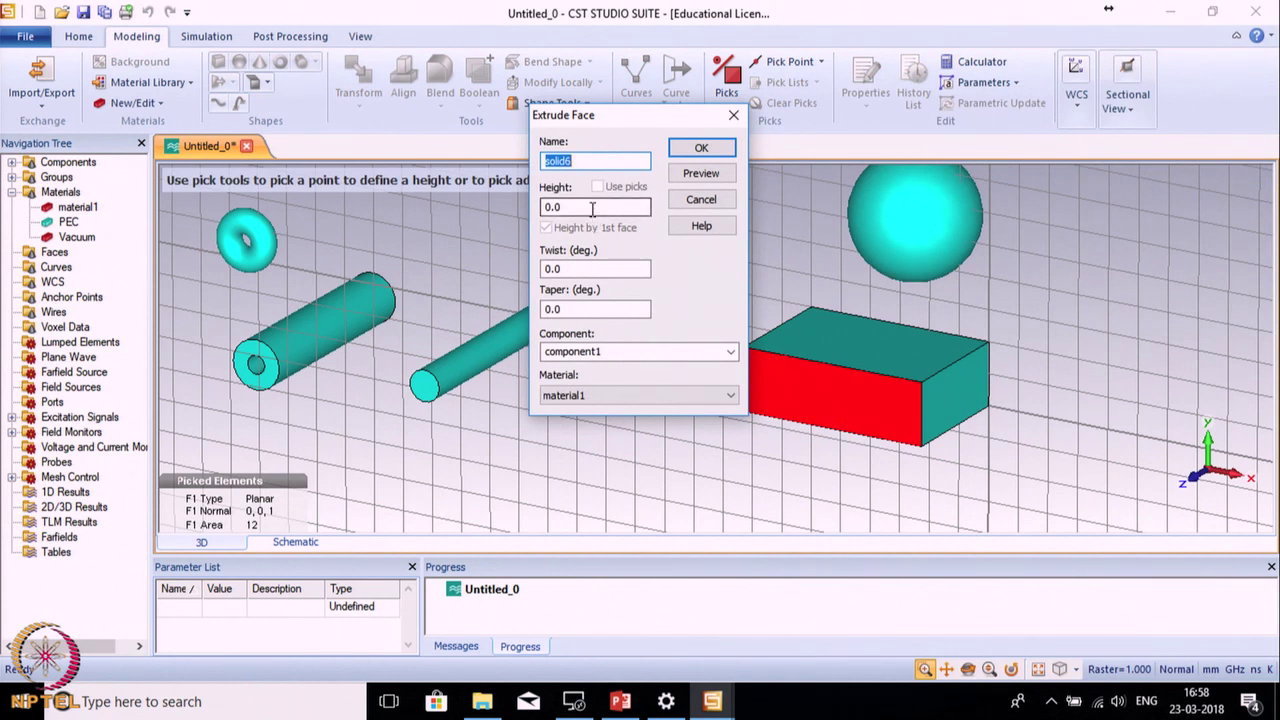
click(590, 207)
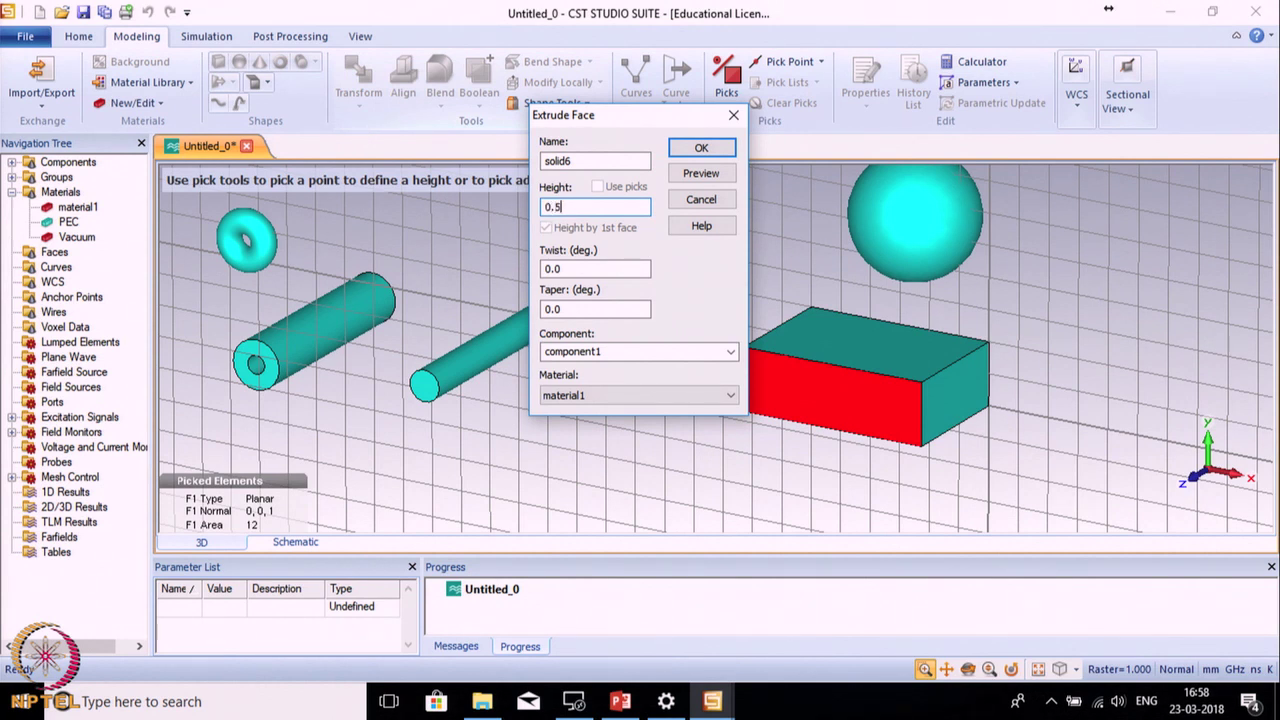
key(Tab)
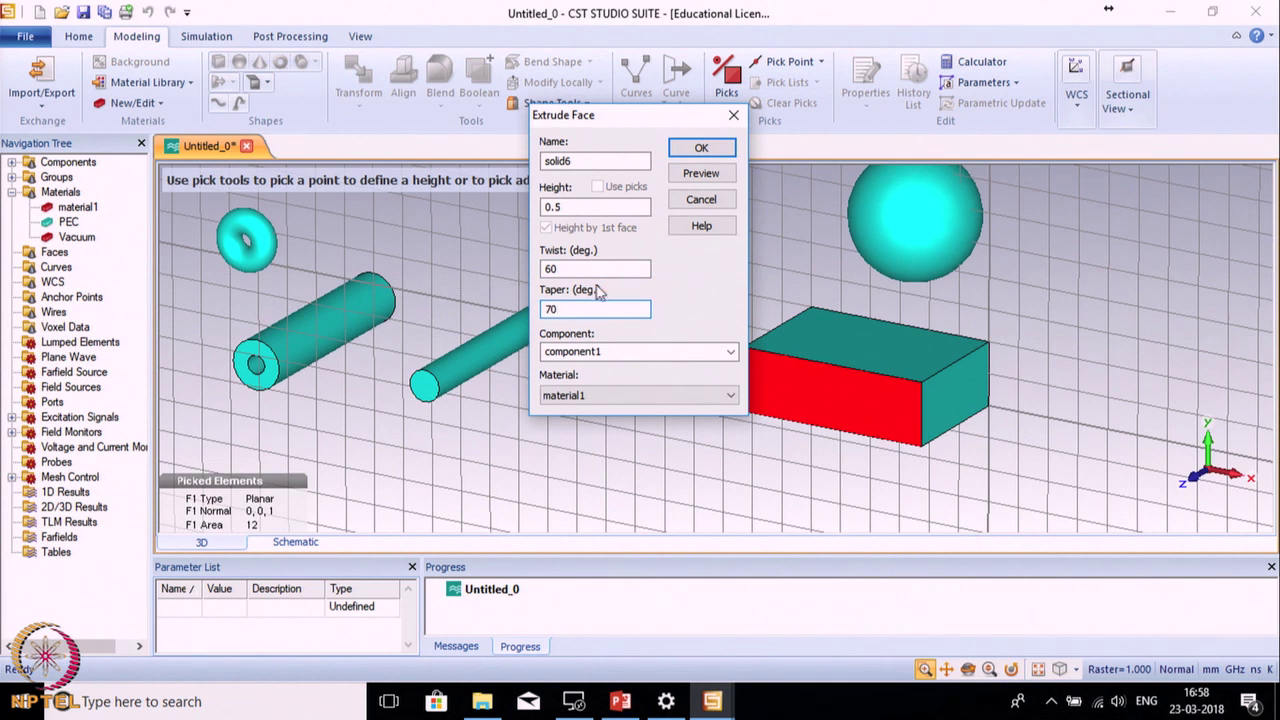
click(646, 398)
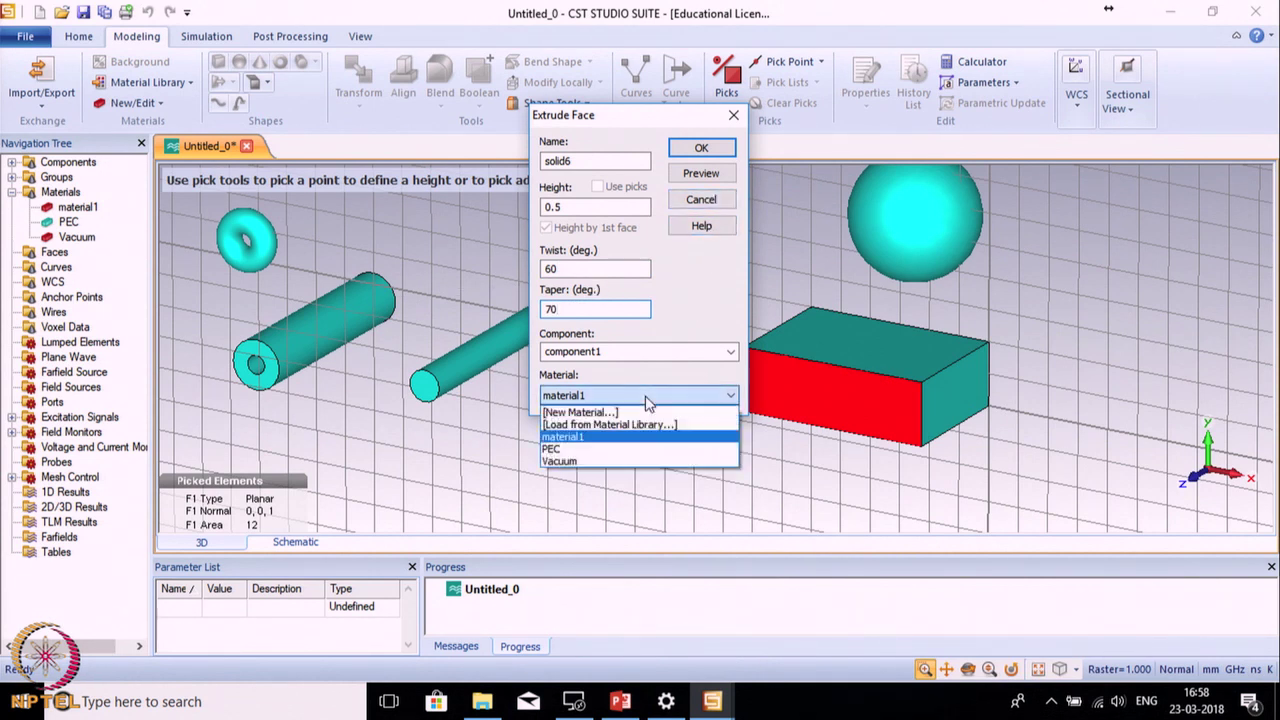
click(605, 450)
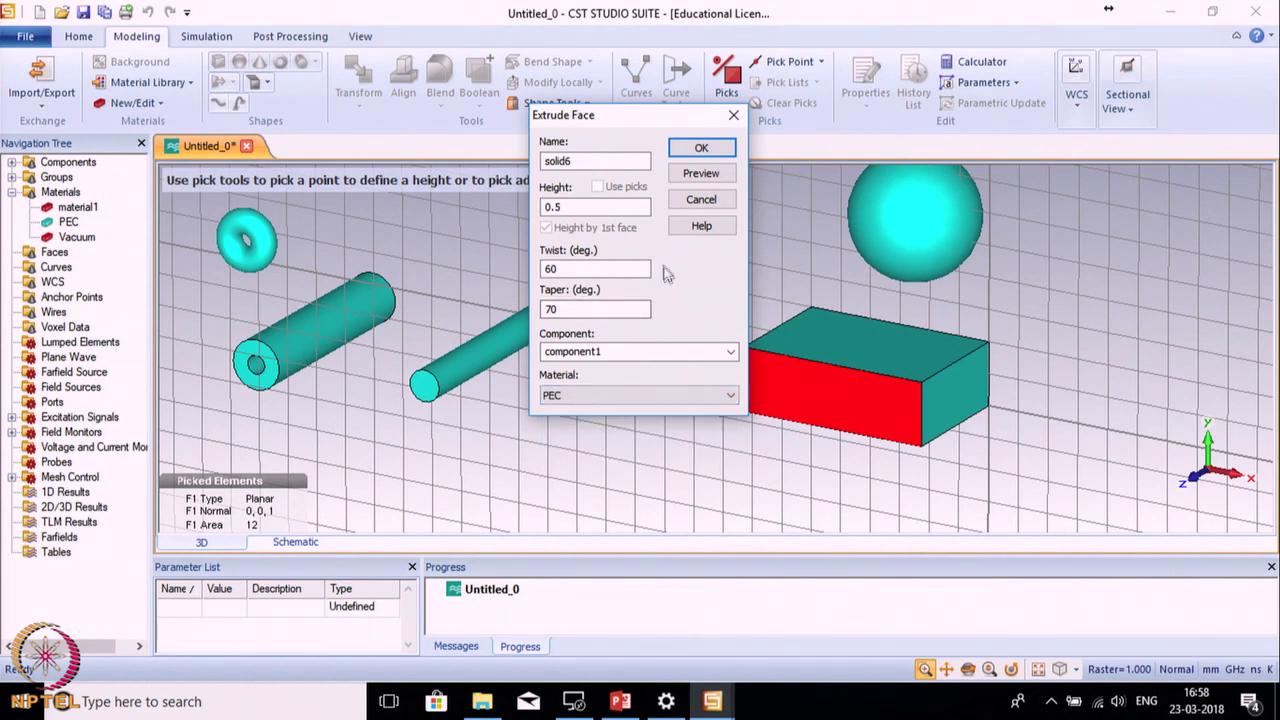
click(712, 176)
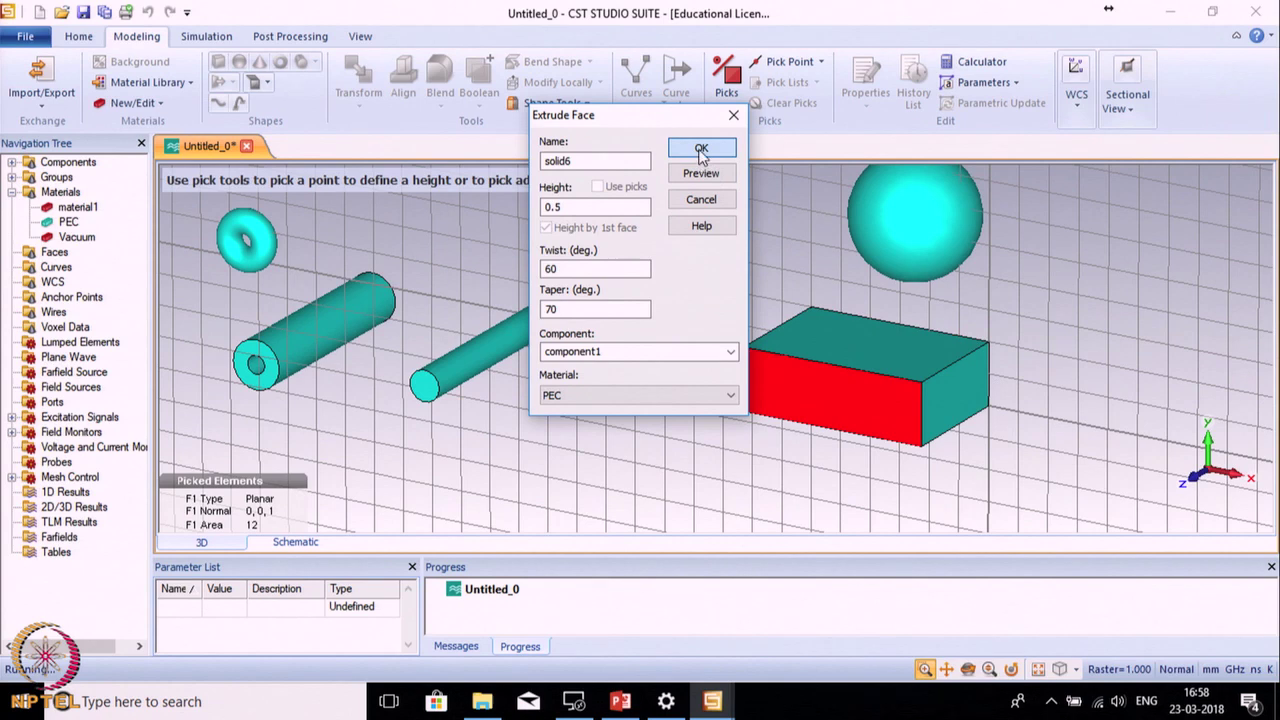
click(701, 149)
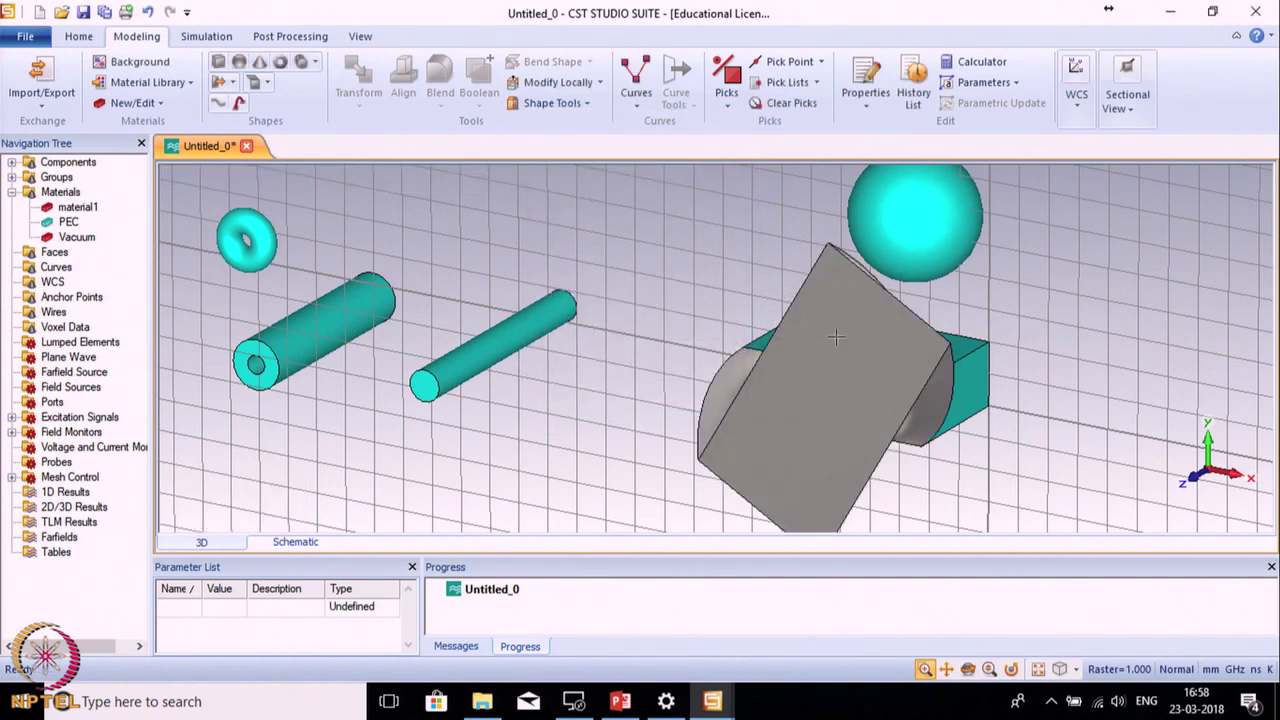
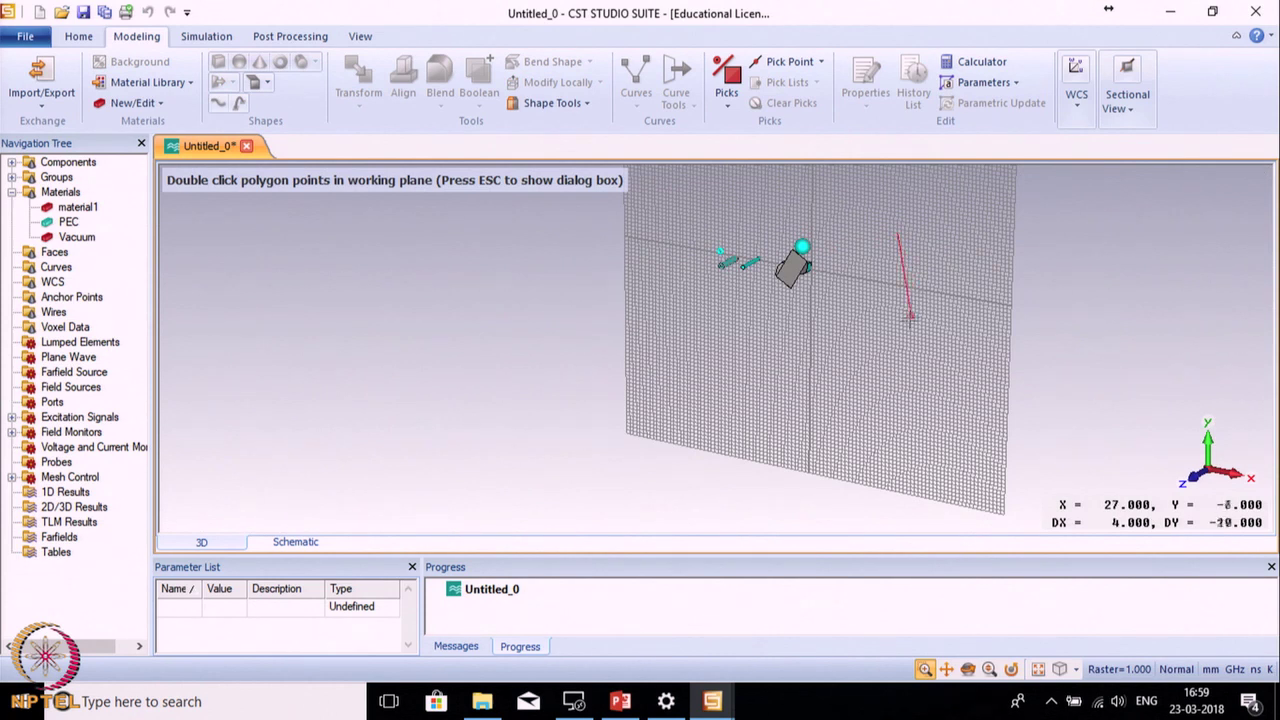
Step: Draw a closed house-shaped polygon curve through about (23, 13), (22, -15), (50, -14), (52, 16) and (40, 30)
double_click(893, 342)
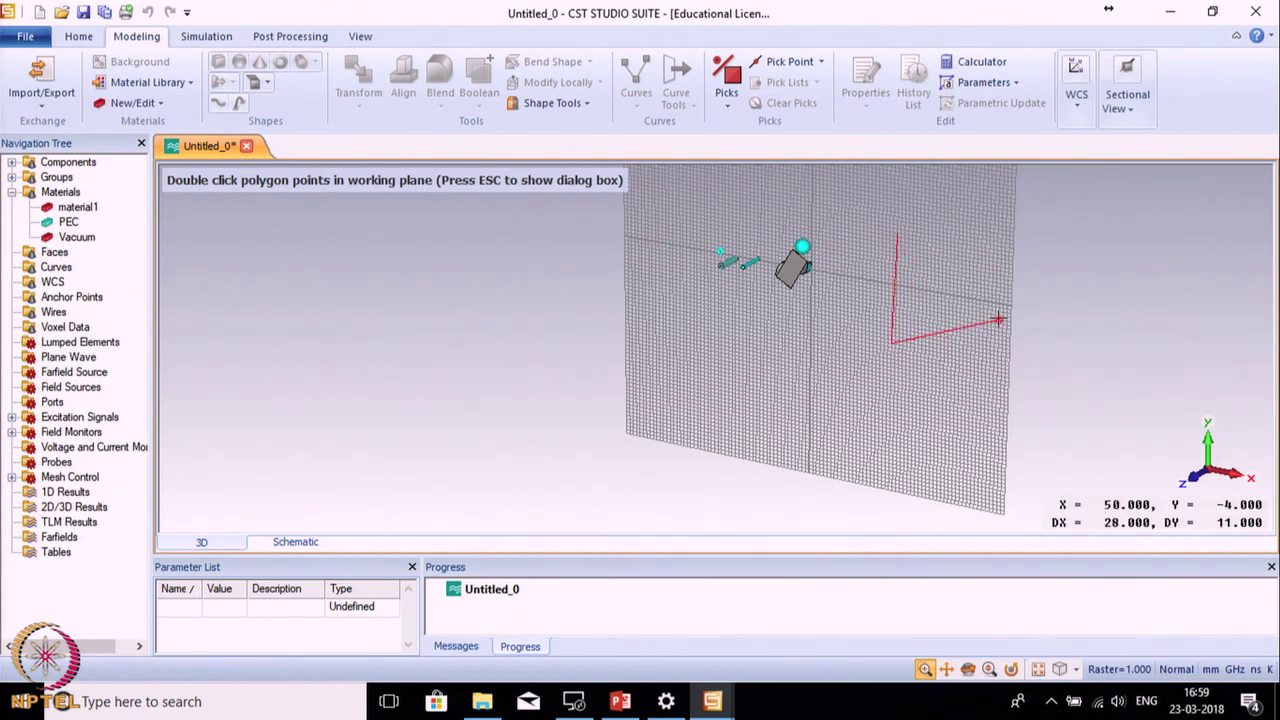
double_click(999, 357)
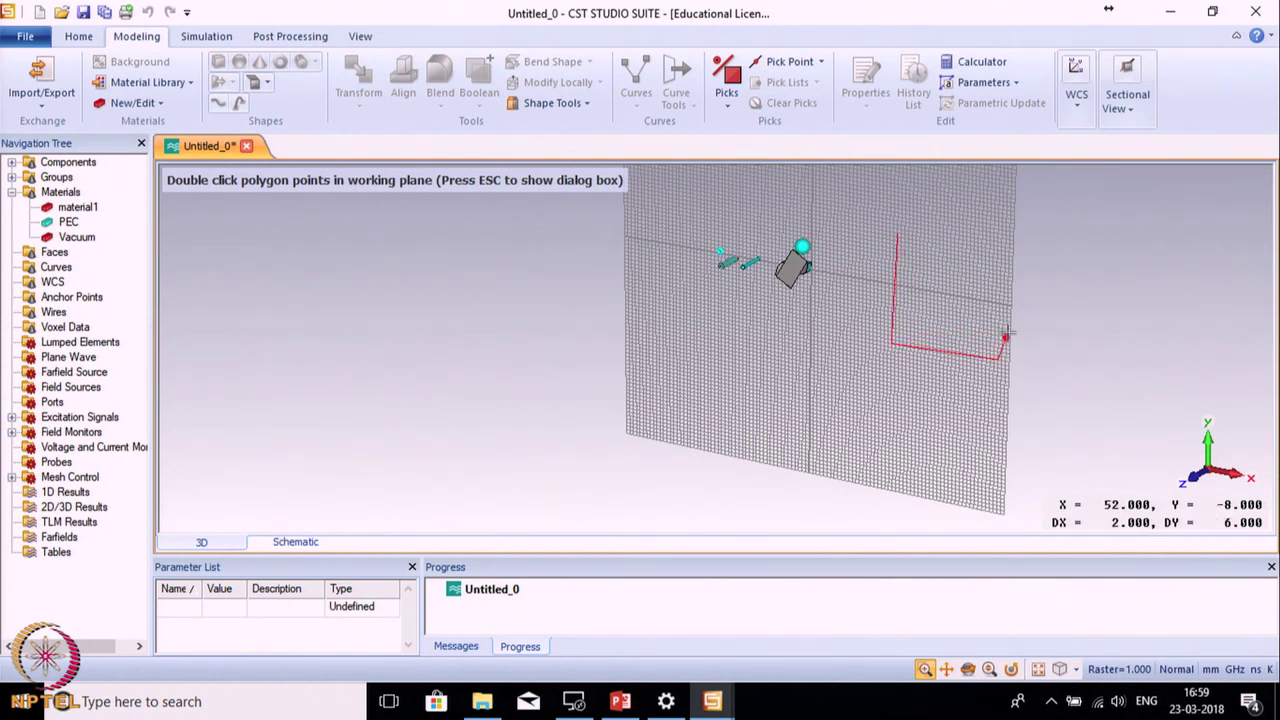
double_click(1011, 243)
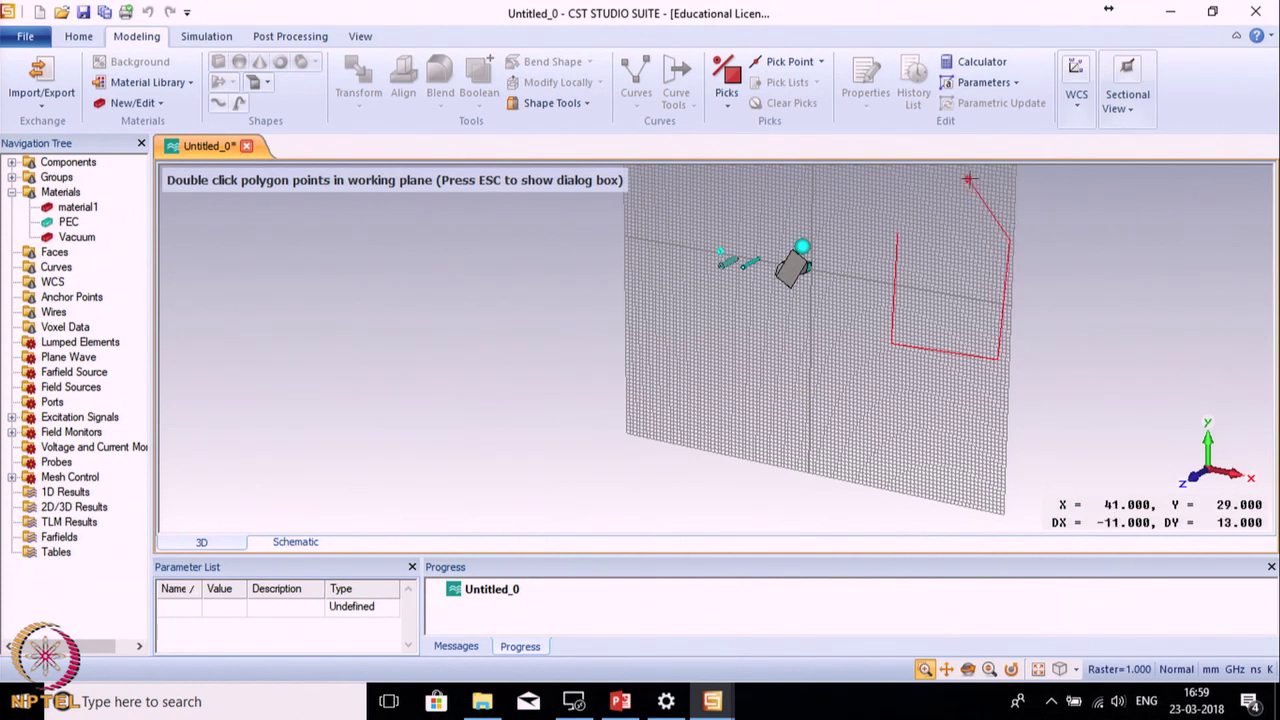
double_click(964, 177)
double_click(894, 235)
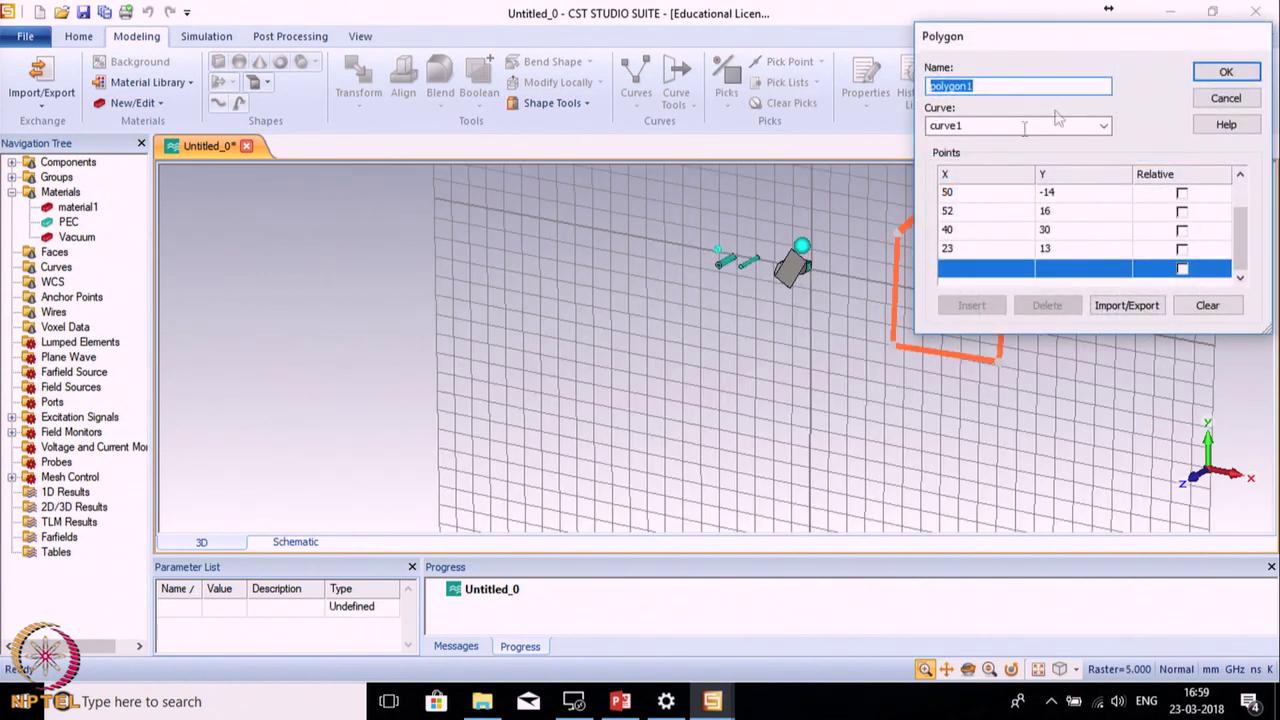
click(1228, 80)
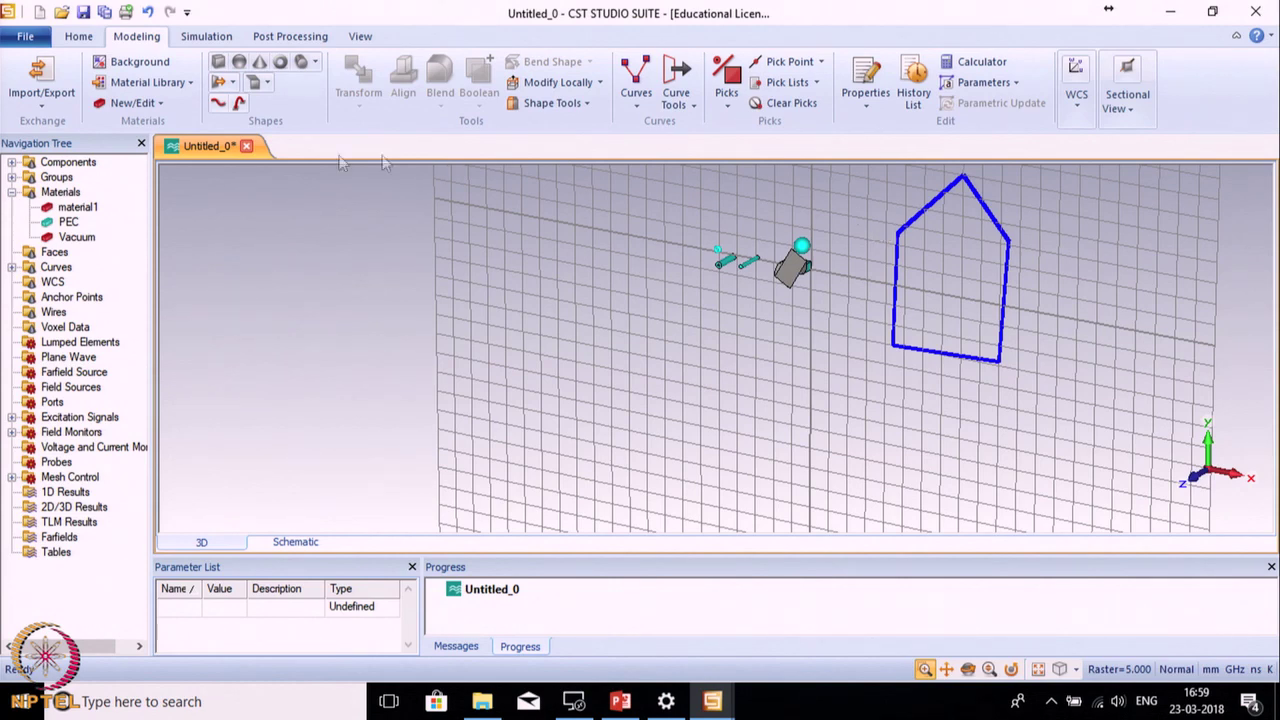
Step: Expand component1 in the navigation tree and highlight solid3 and solid5 in turn to identify them in the model
scroll(740, 291, up, 2)
scroll(740, 291, up, 1)
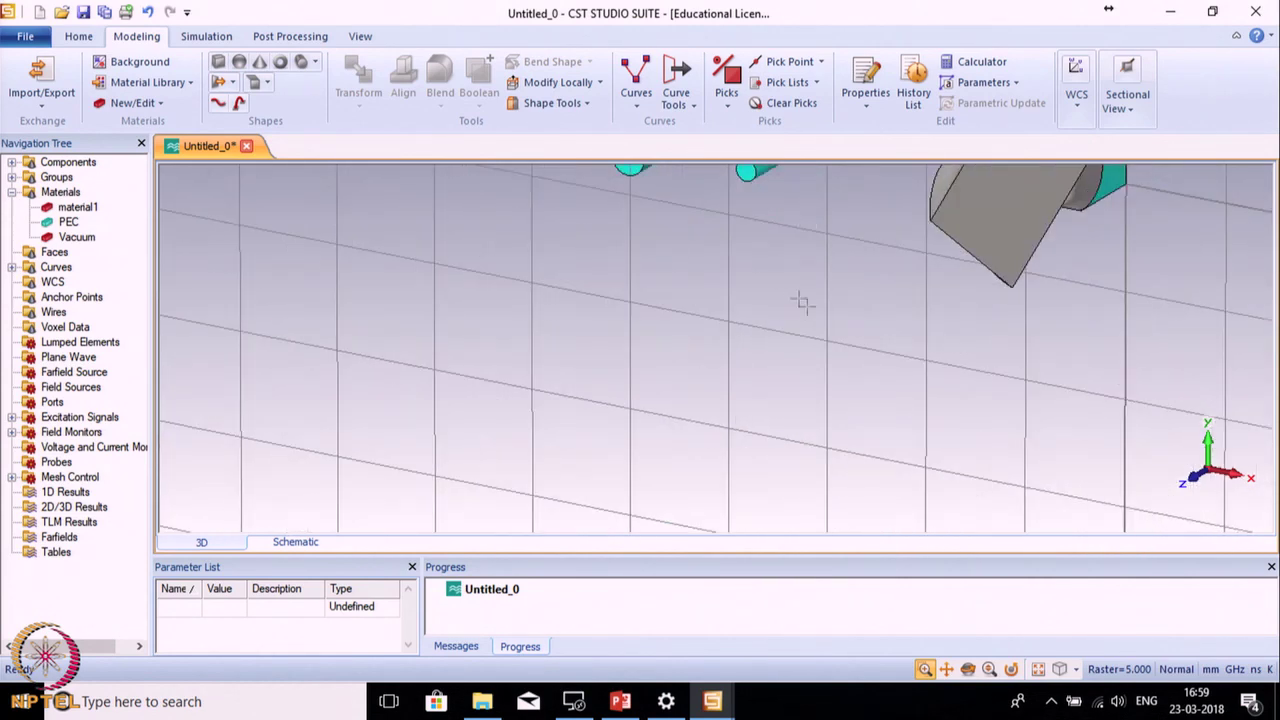
scroll(808, 300, down, 3)
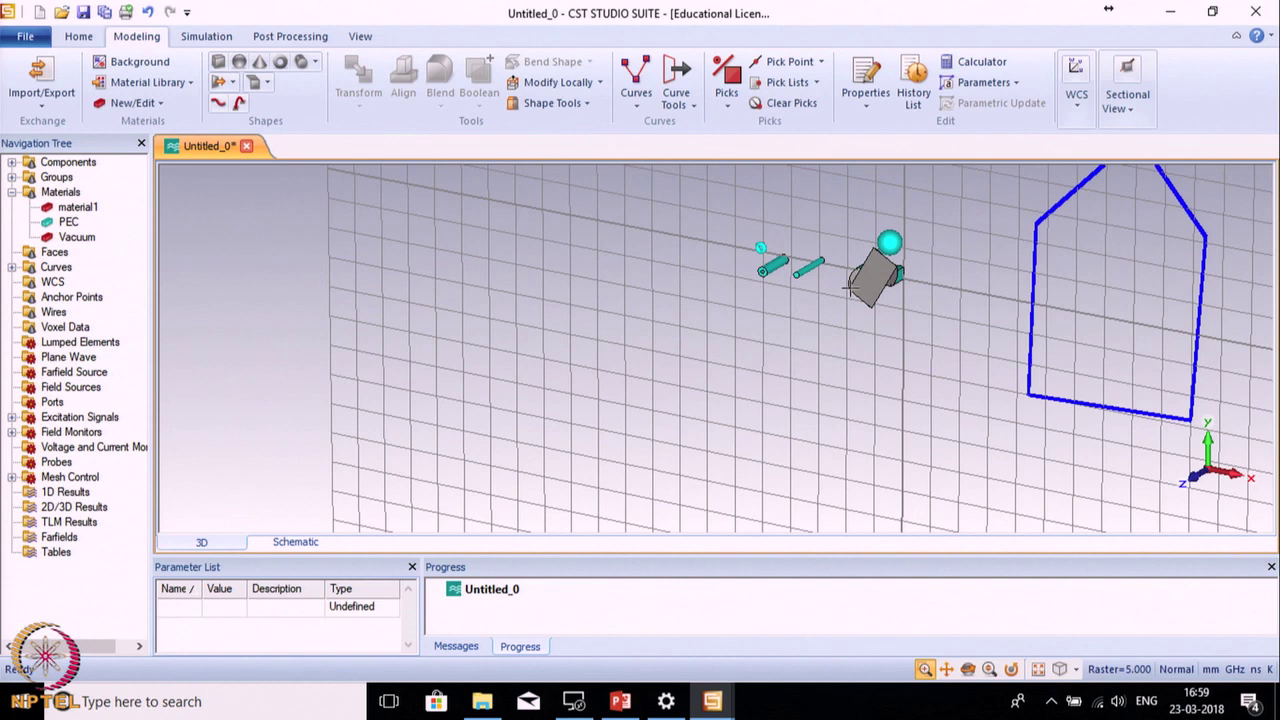
click(14, 164)
click(30, 177)
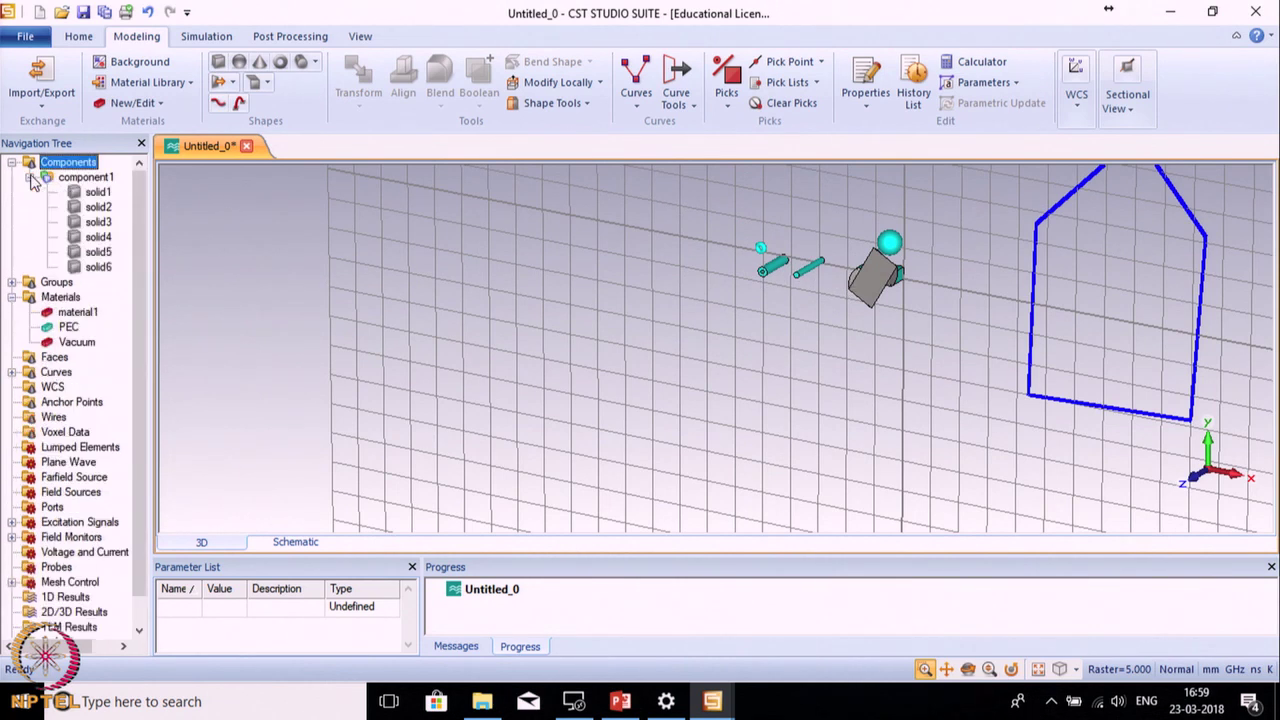
click(100, 222)
click(98, 252)
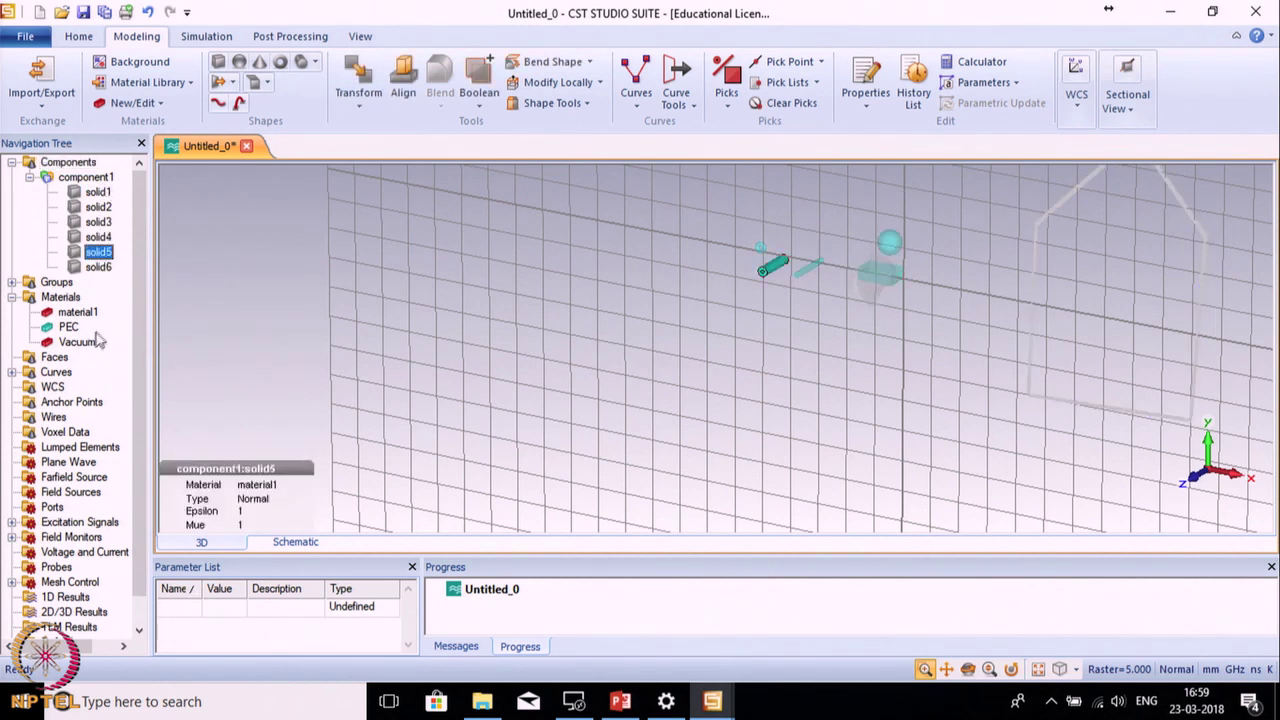
Step: Expand curve1 in the navigation tree and highlight its polygon to identify it in the model
click(11, 372)
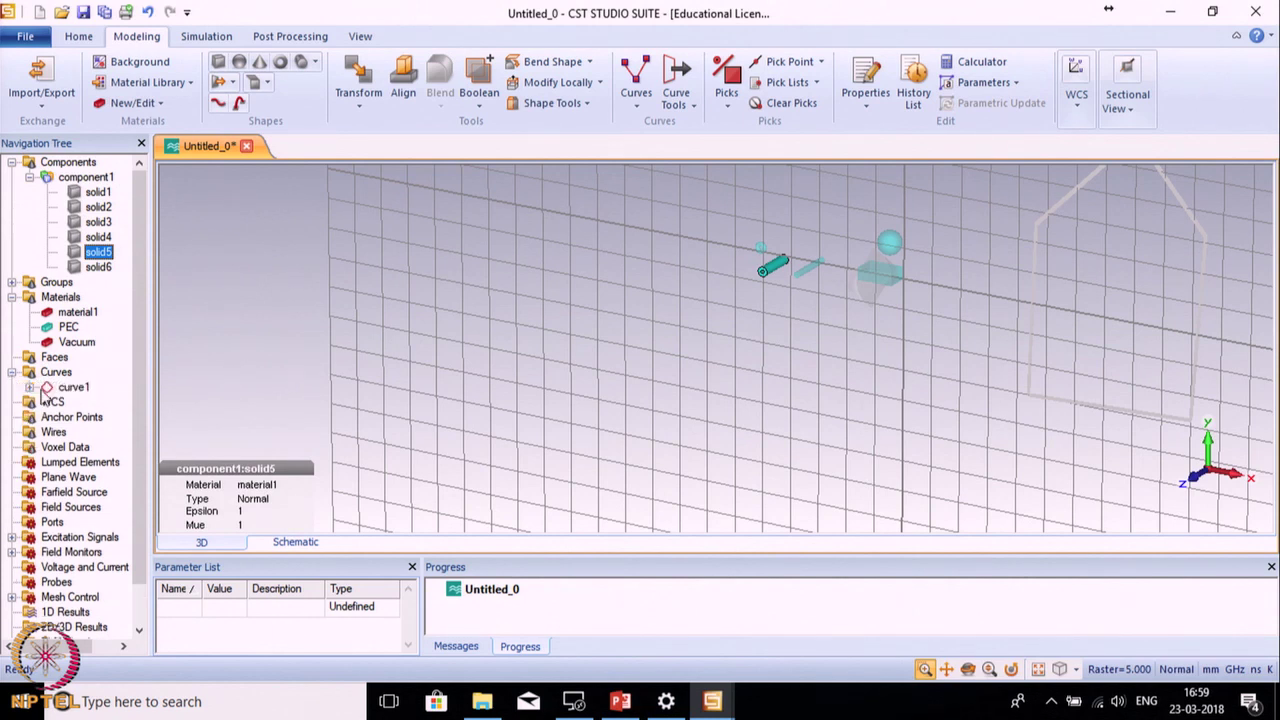
double_click(43, 392)
click(95, 402)
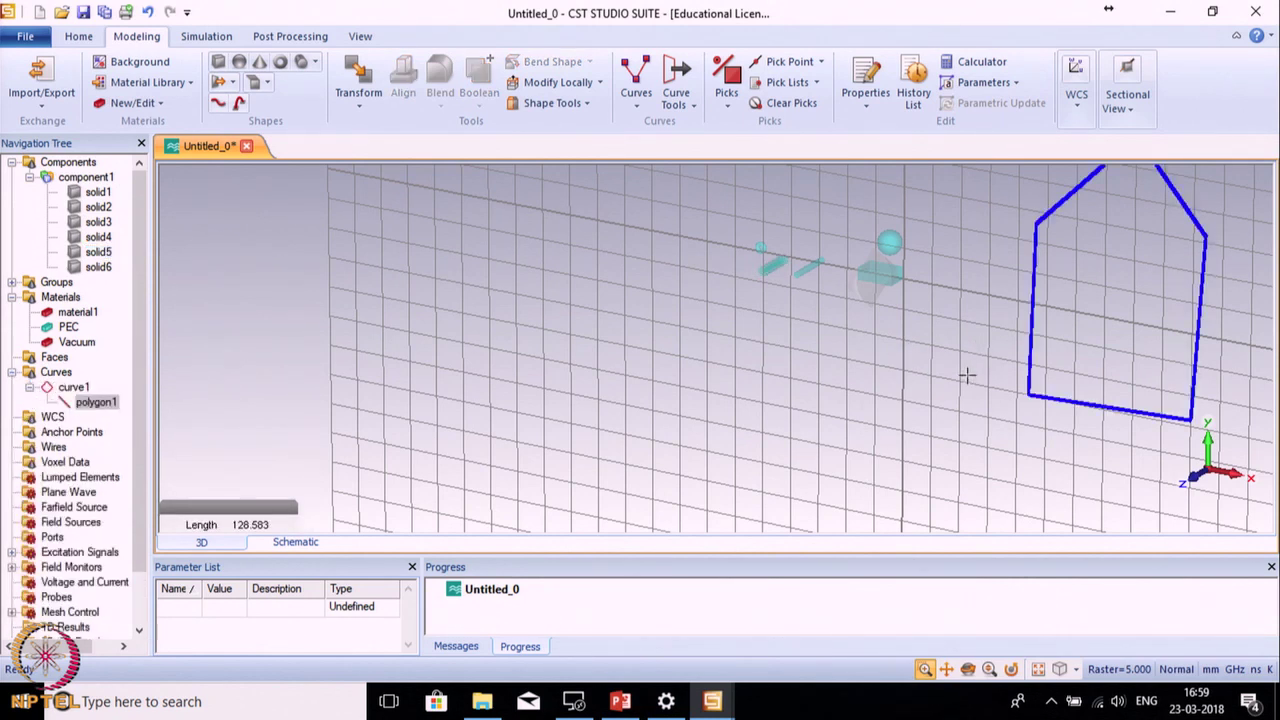
scroll(967, 376, down, 2)
scroll(942, 355, down, 1)
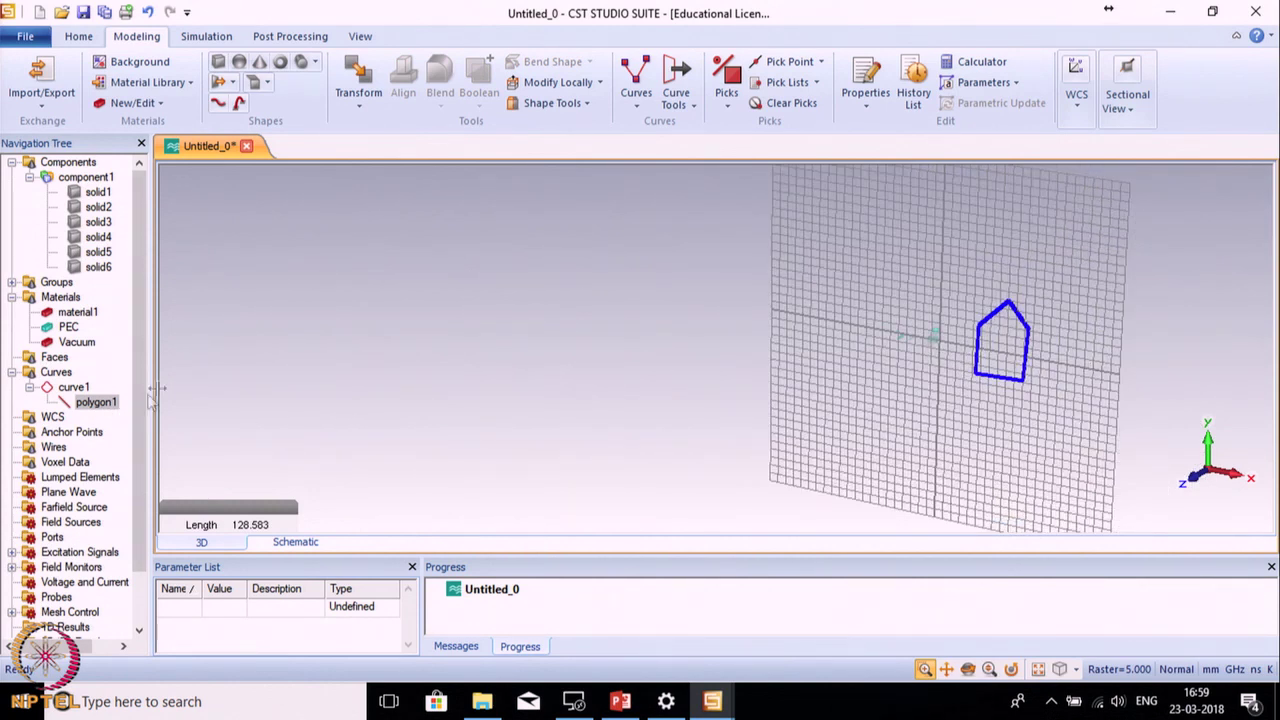
Step: Extrude the house-shaped polygon curve 0.5 mm thick as a PEC solid in component1
click(678, 106)
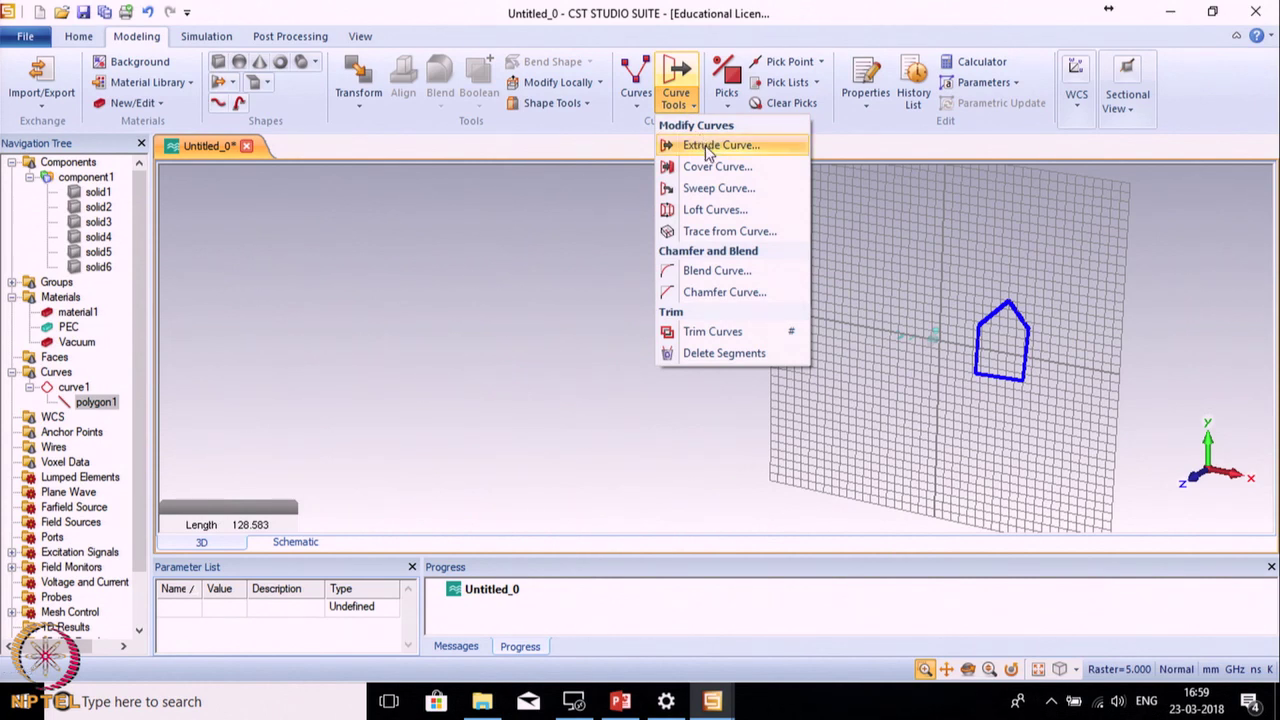
click(707, 150)
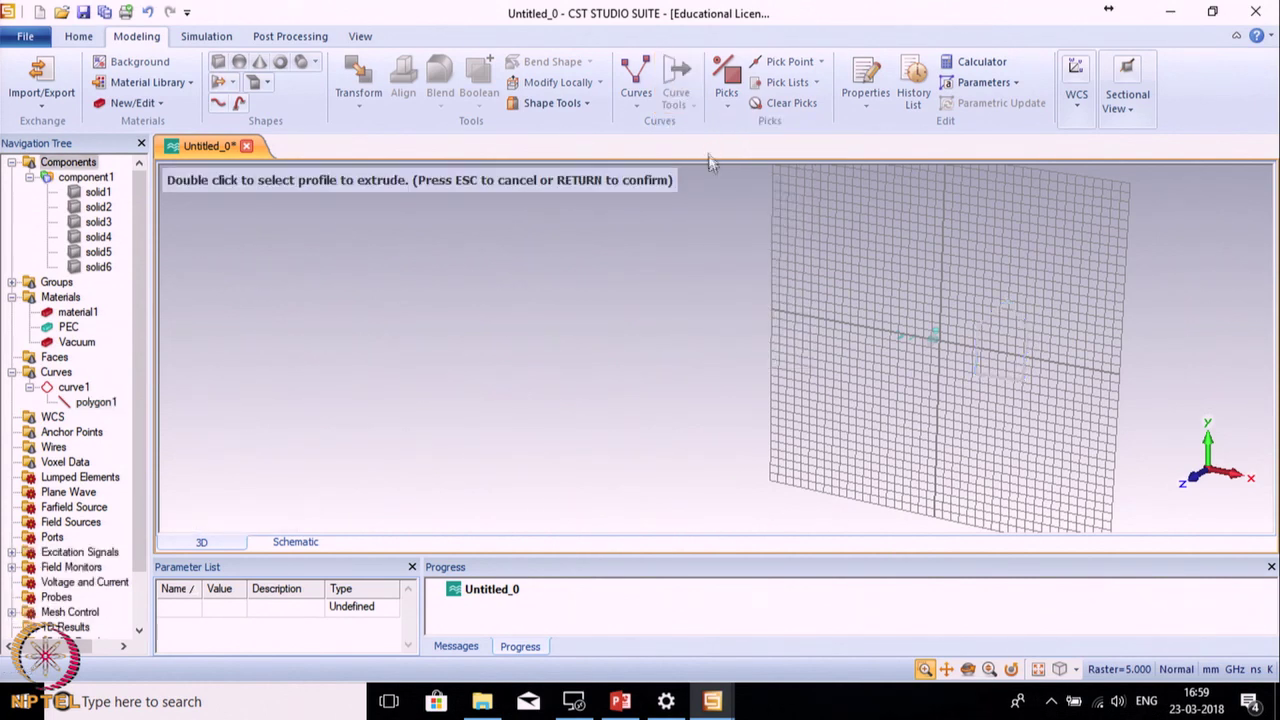
double_click(988, 318)
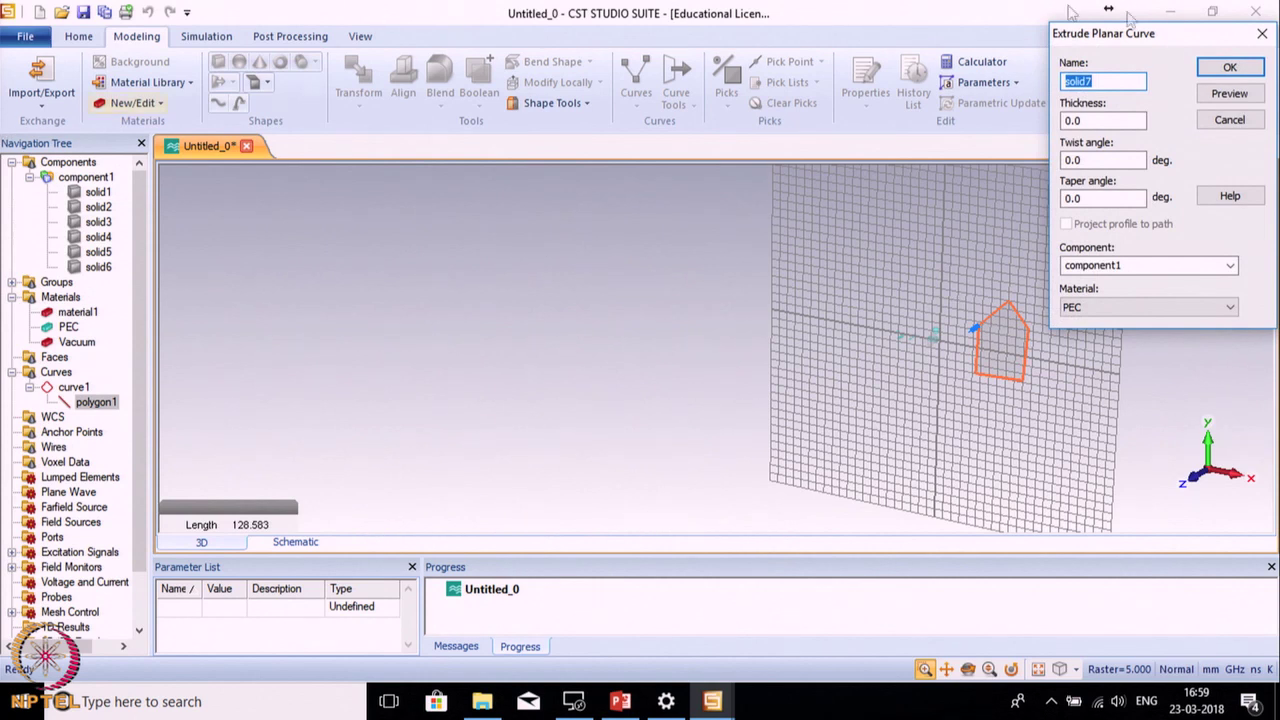
key(Tab)
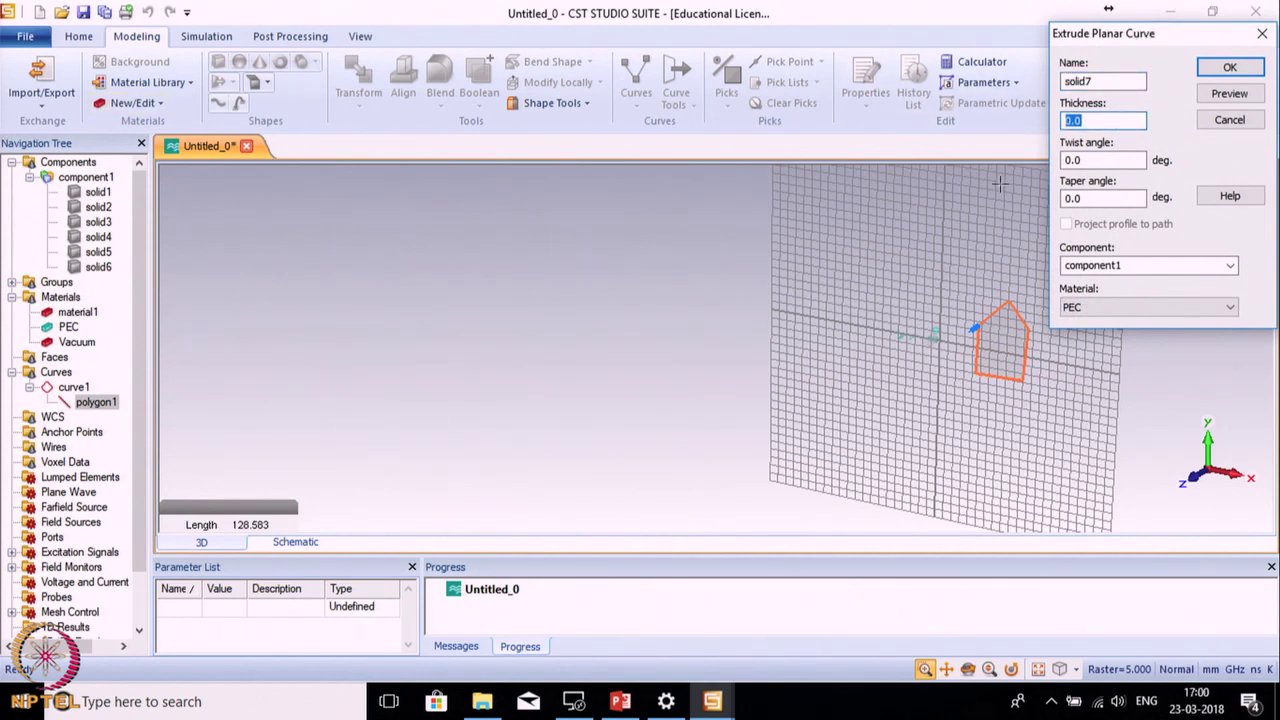
text(0.)
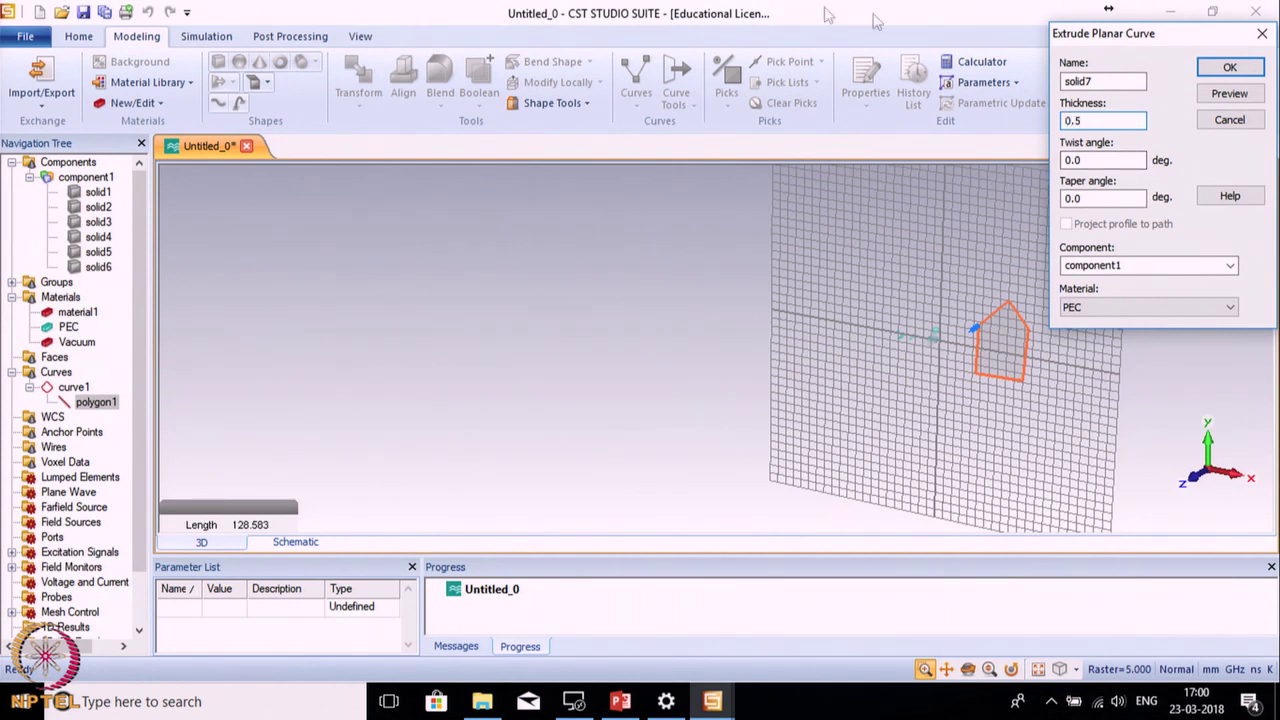
click(1230, 68)
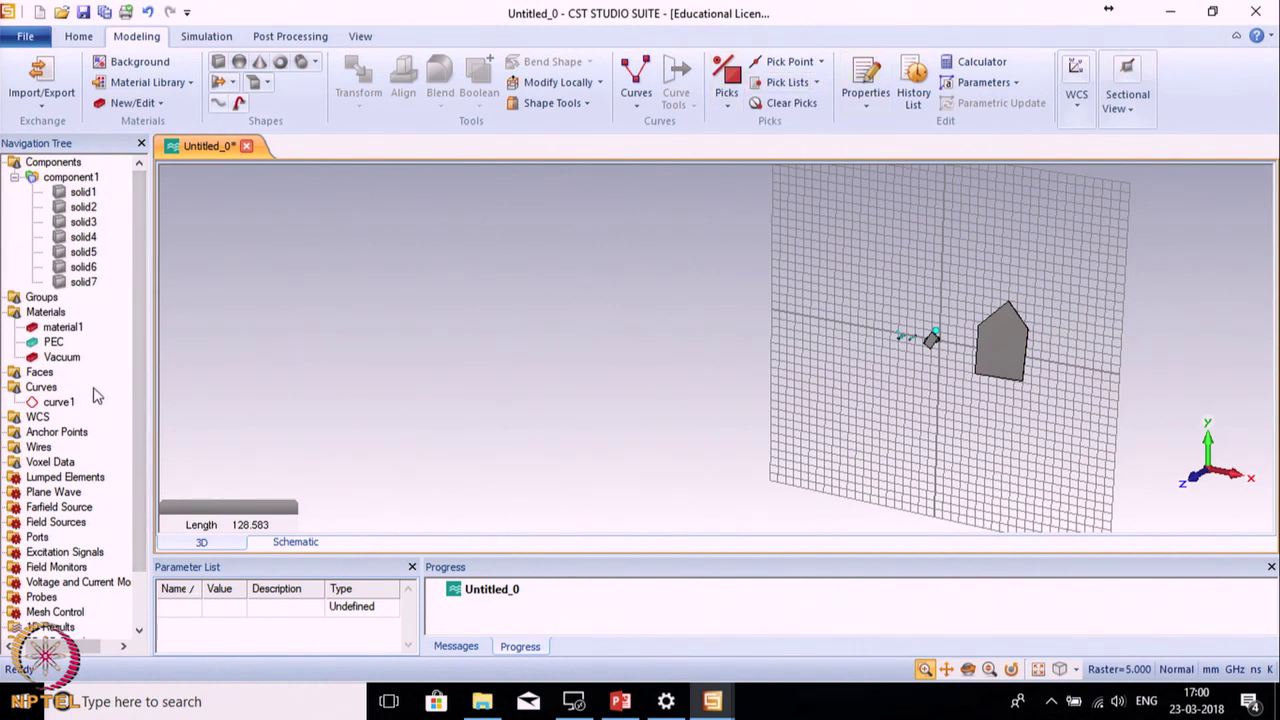
Step: Select solid7 and pick the center of its lower front edge and the edge itself
click(86, 283)
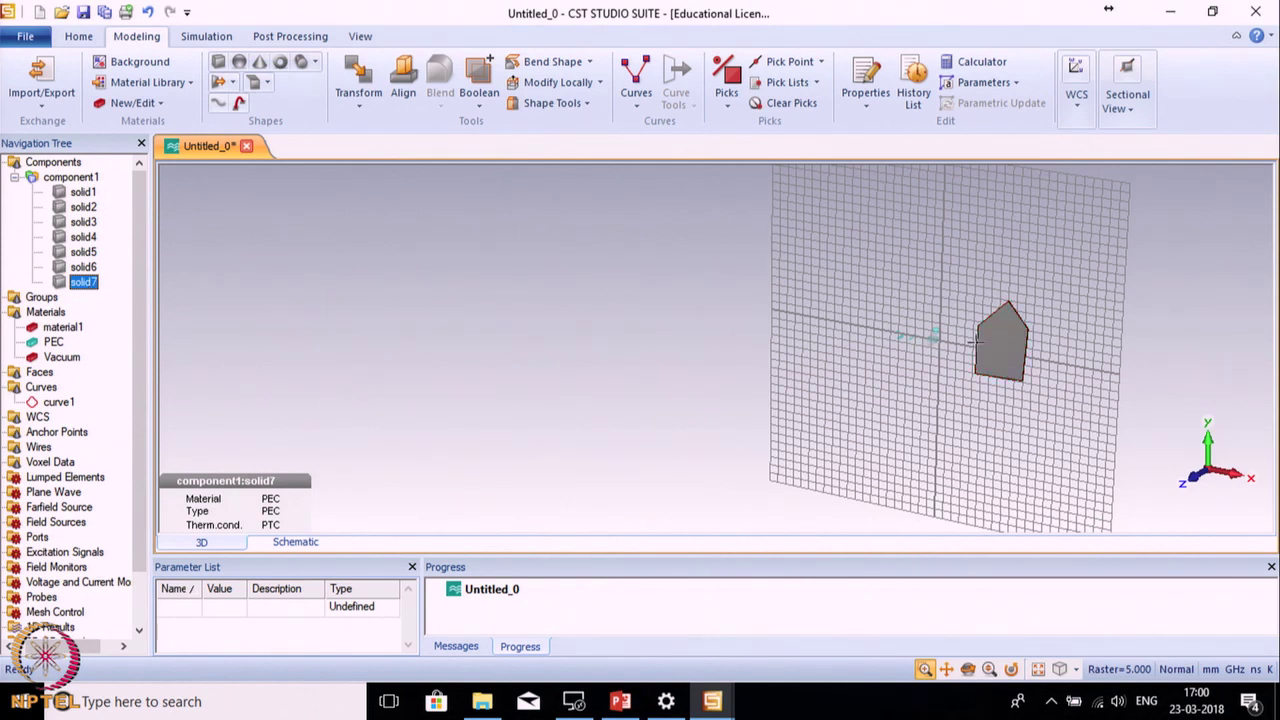
click(815, 103)
click(821, 62)
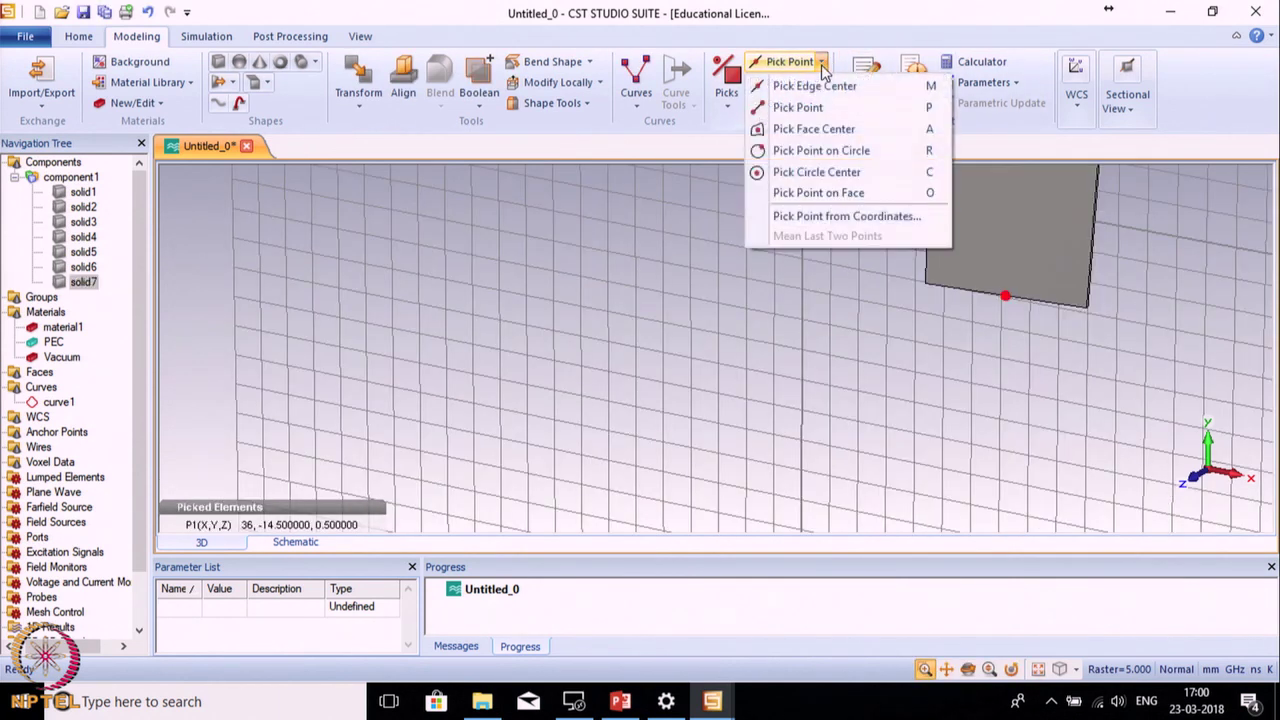
click(726, 82)
click(760, 168)
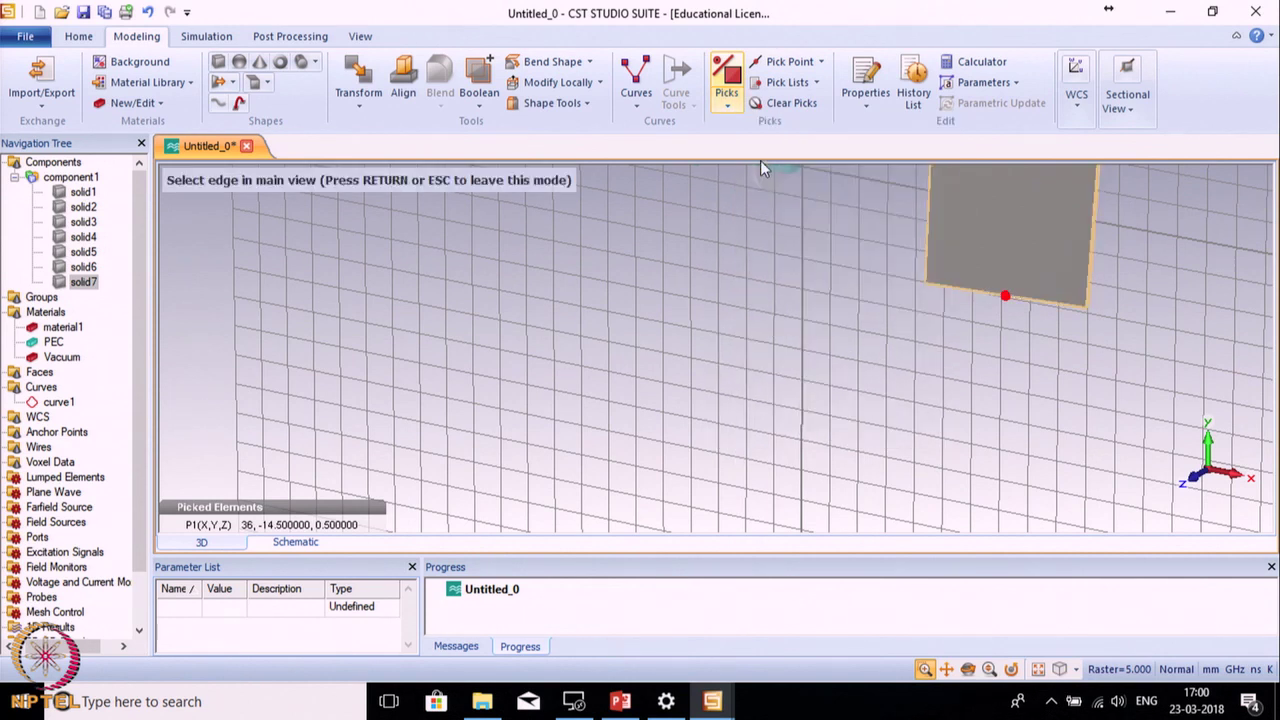
click(968, 290)
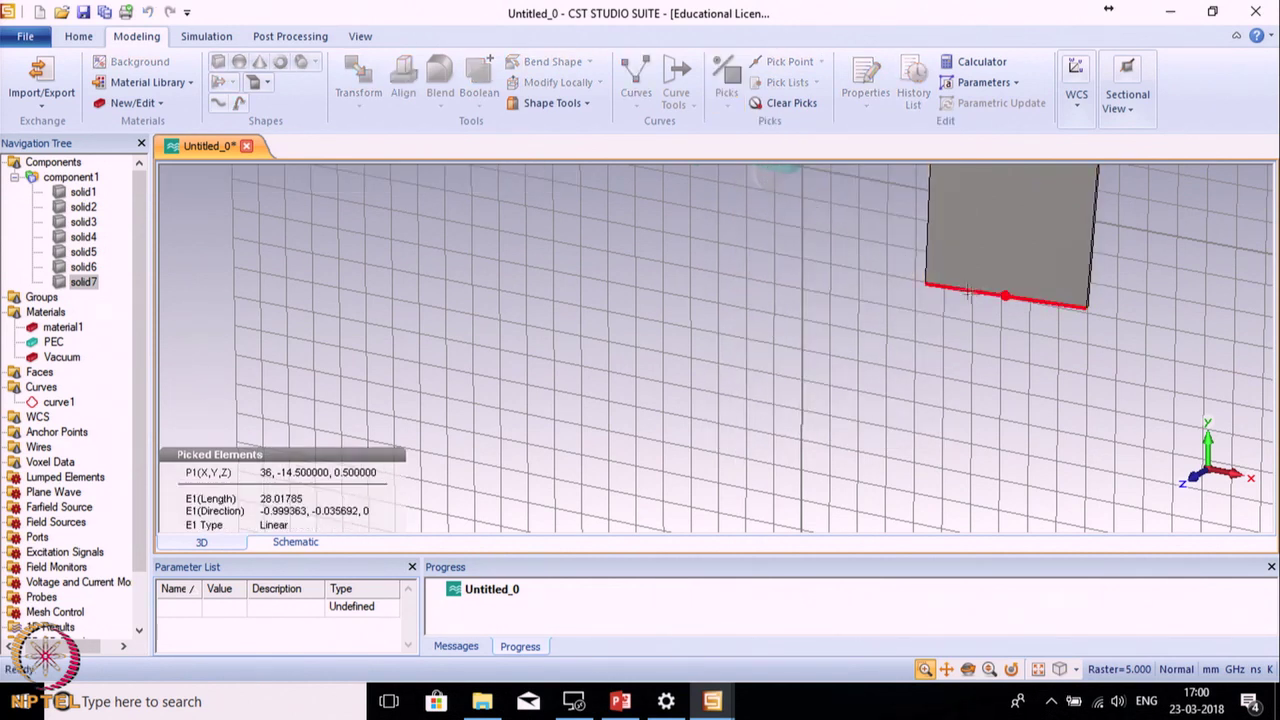
scroll(993, 300, up, 2)
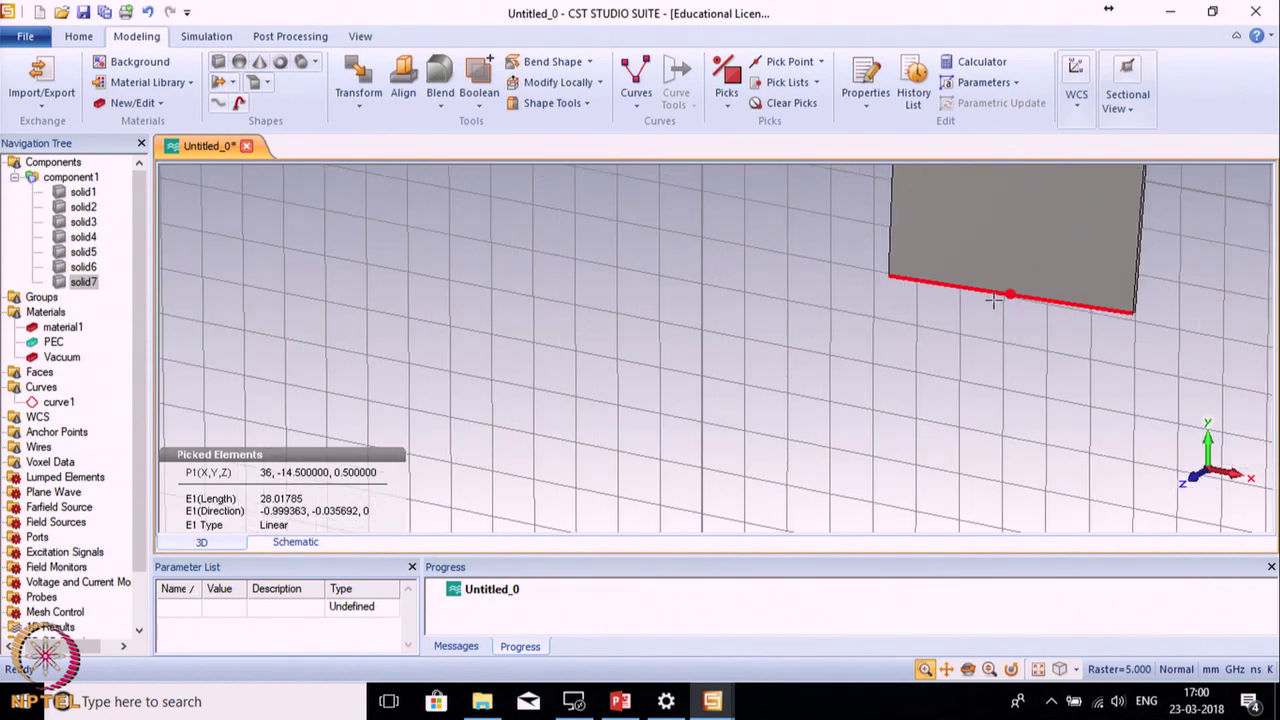
Step: Clear the picked edge and edge center on solid7
scroll(993, 300, down, 2)
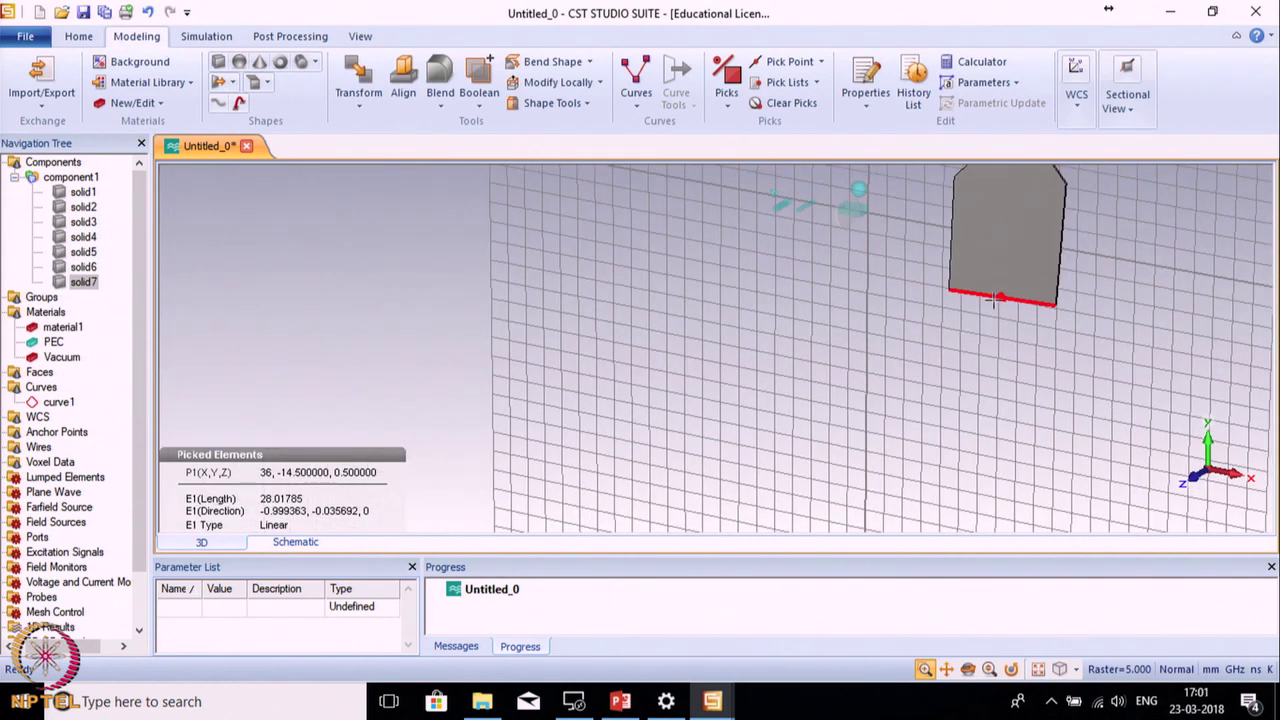
scroll(993, 300, up, 2)
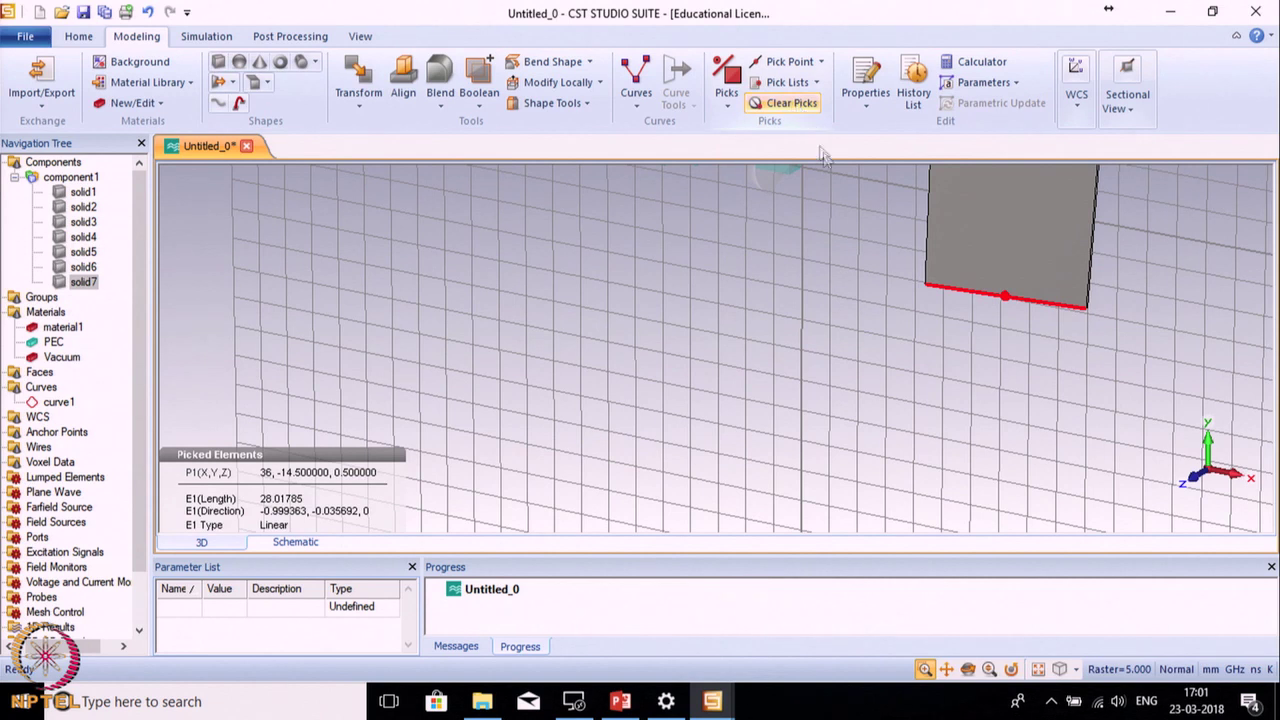
scroll(943, 331, down, 2)
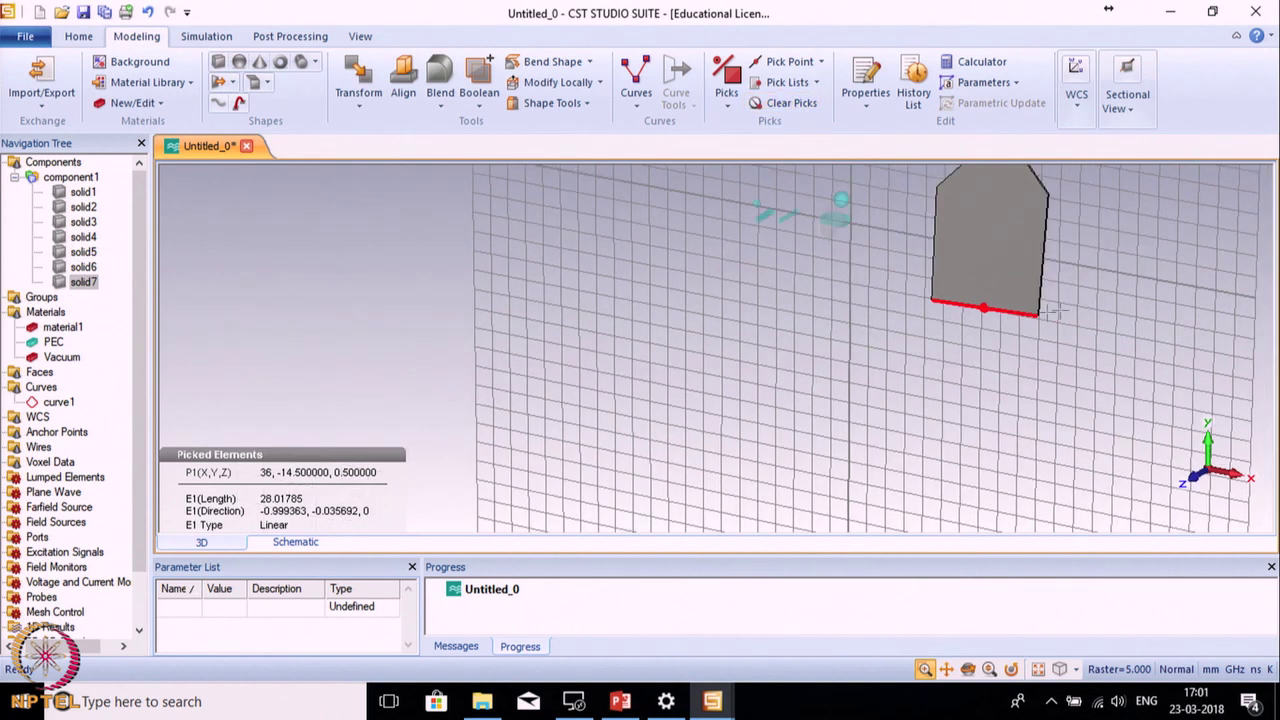
click(821, 62)
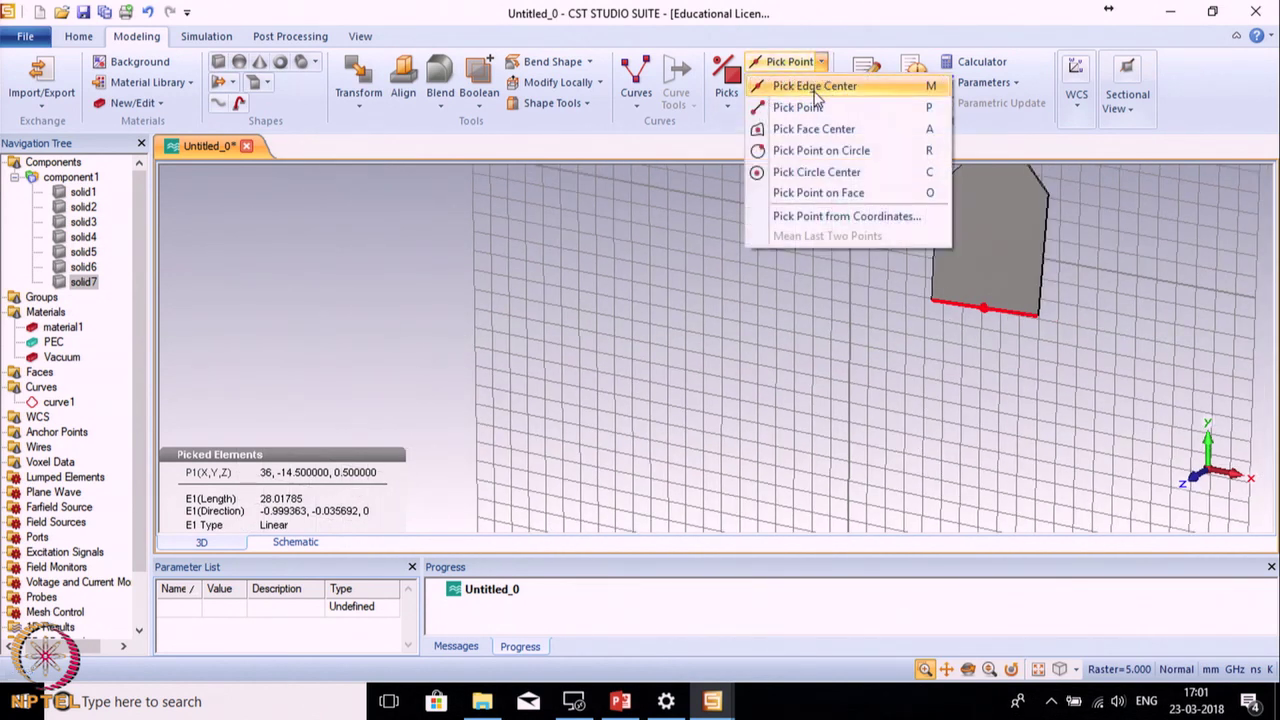
click(889, 333)
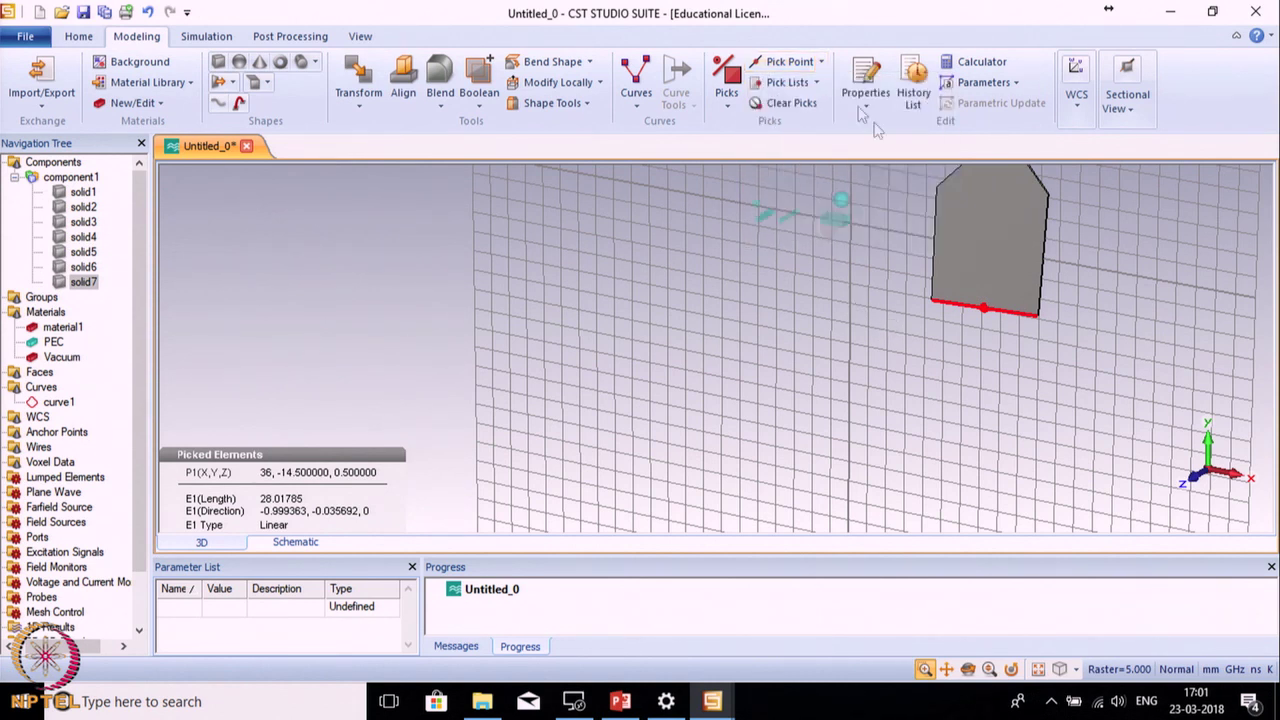
click(772, 104)
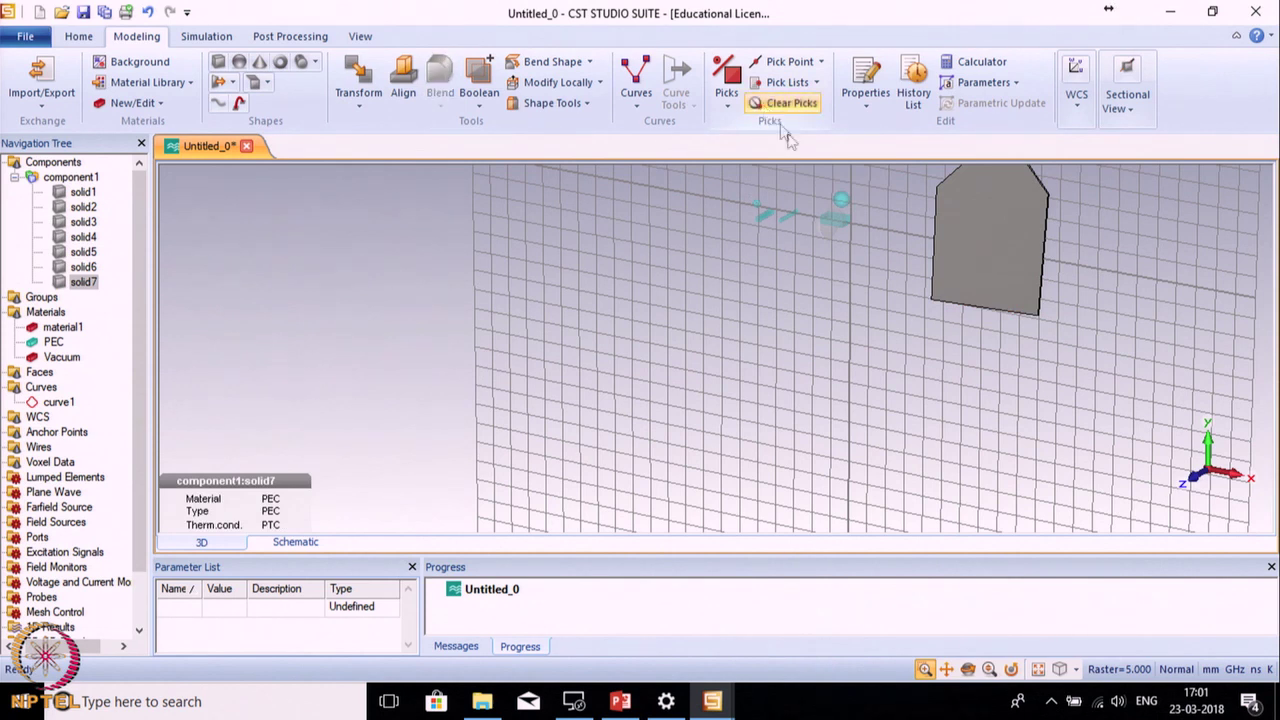
Step: Evaluate the expression 20*30 with the calculator and close it
click(866, 104)
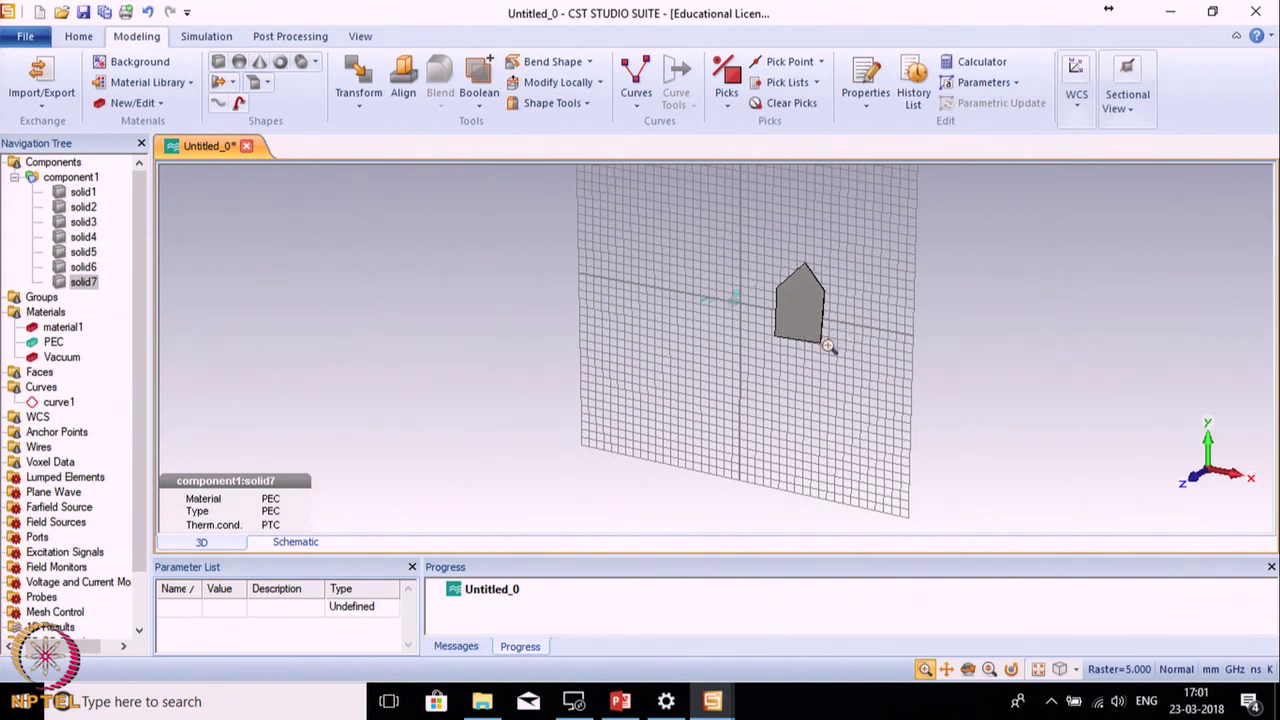
click(915, 95)
click(985, 64)
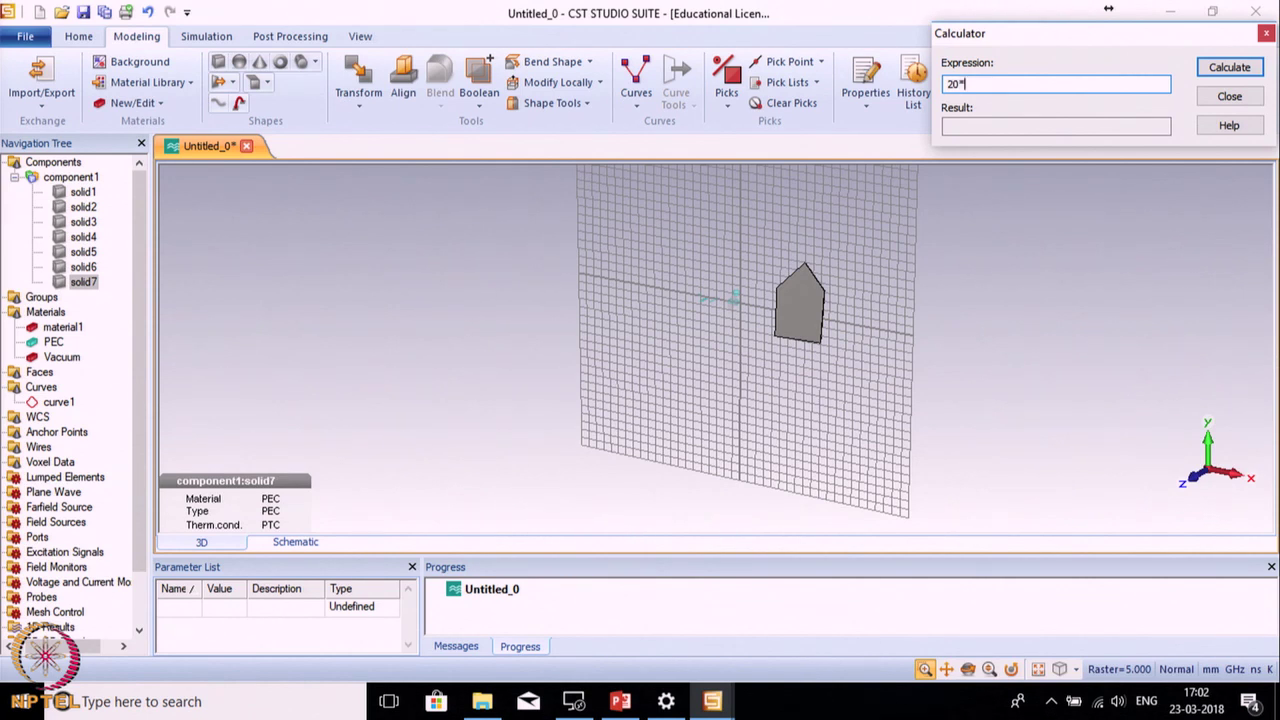
click(1229, 67)
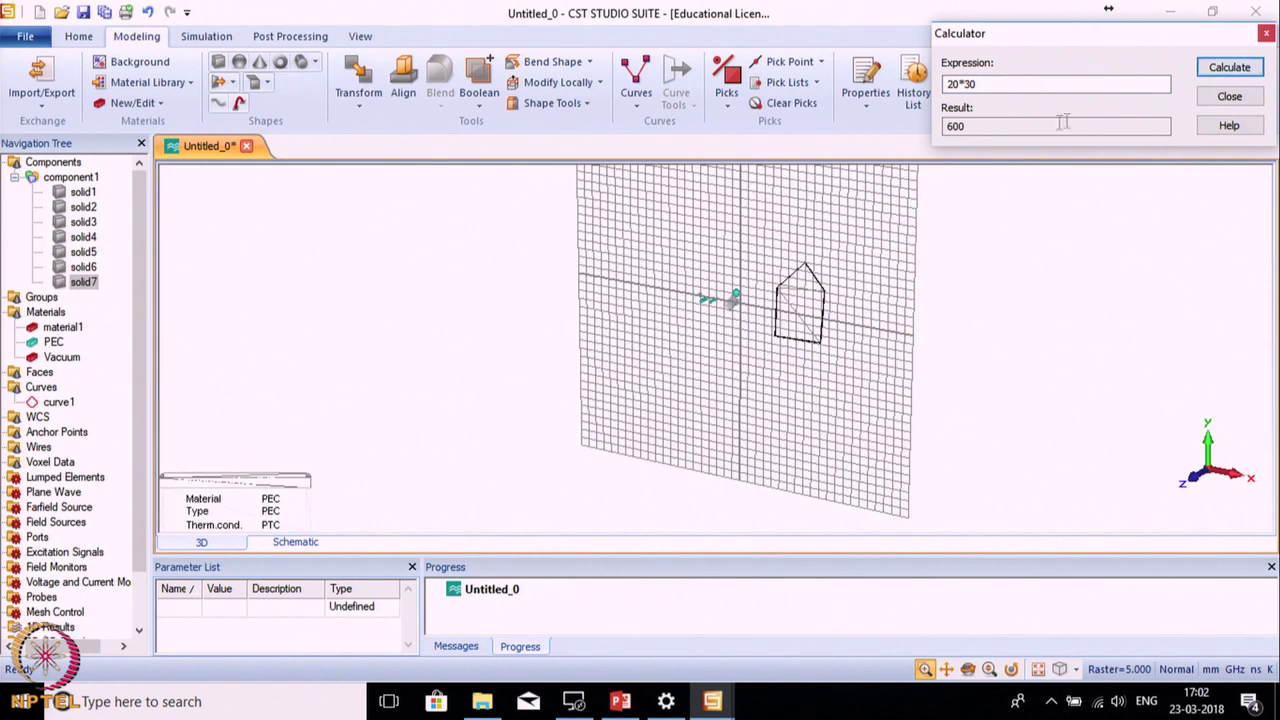
click(1238, 97)
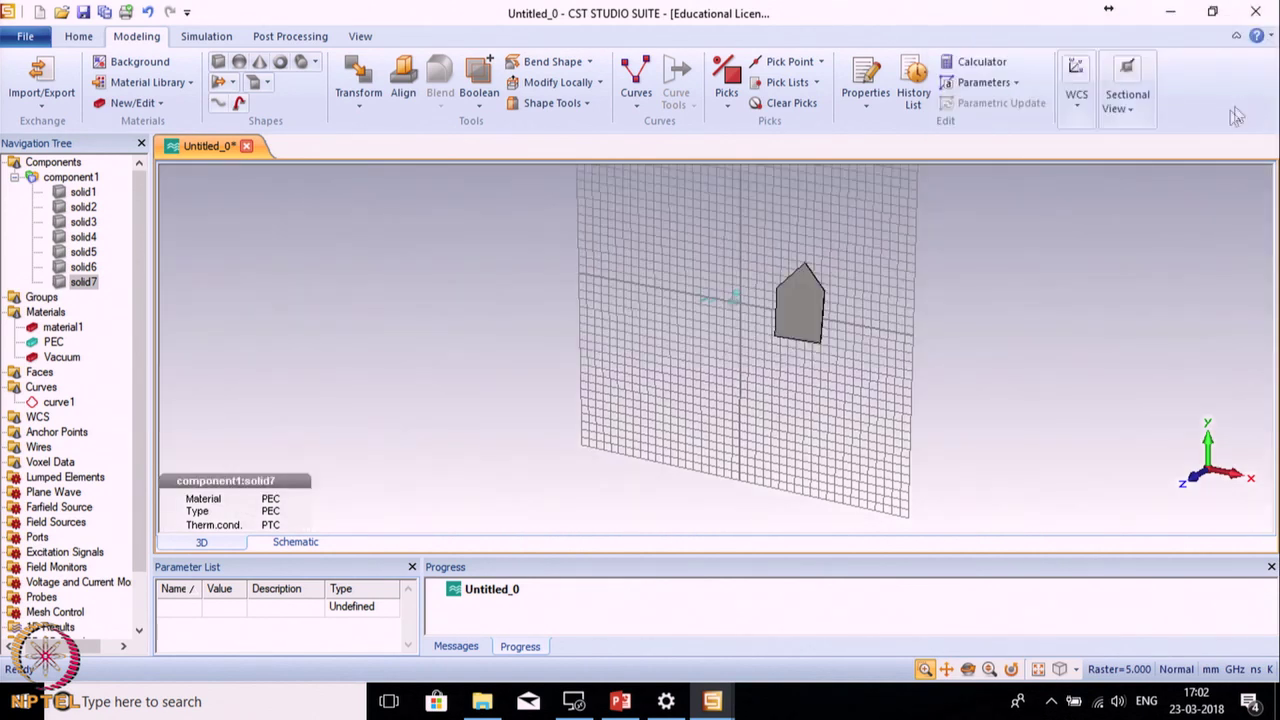
Step: Activate the local working coordinate system at the model origin
click(1080, 112)
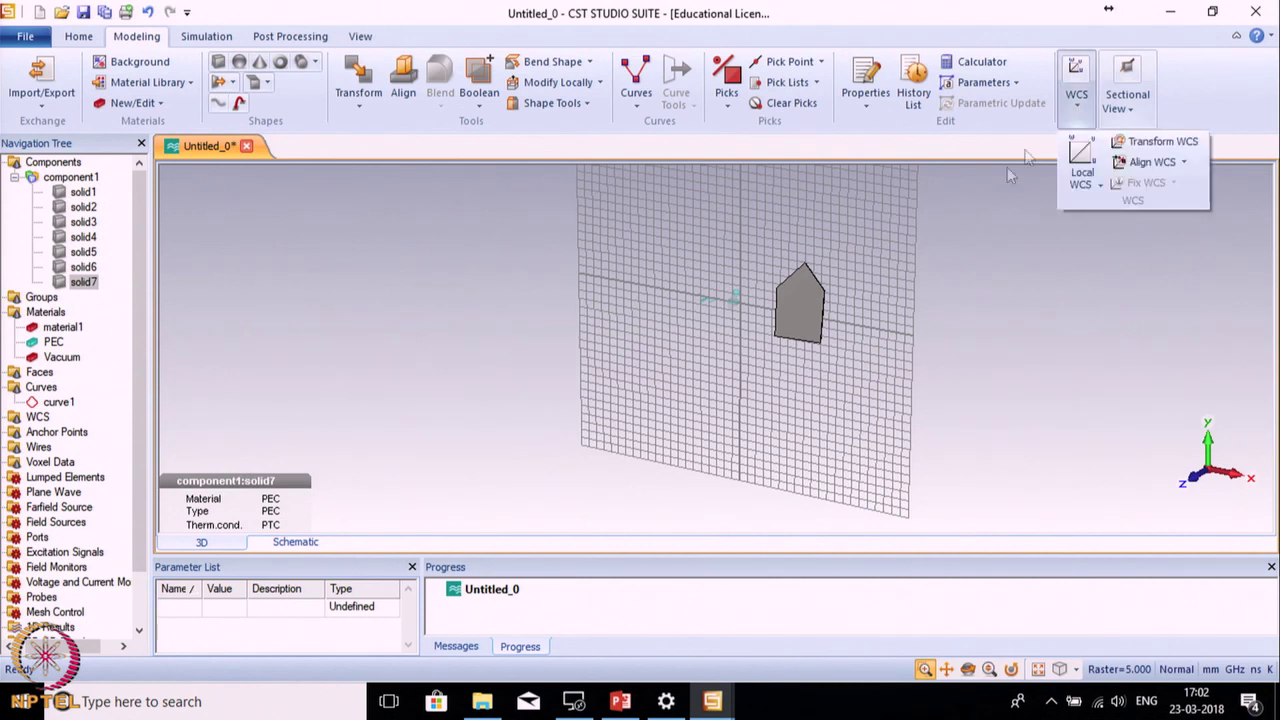
click(910, 255)
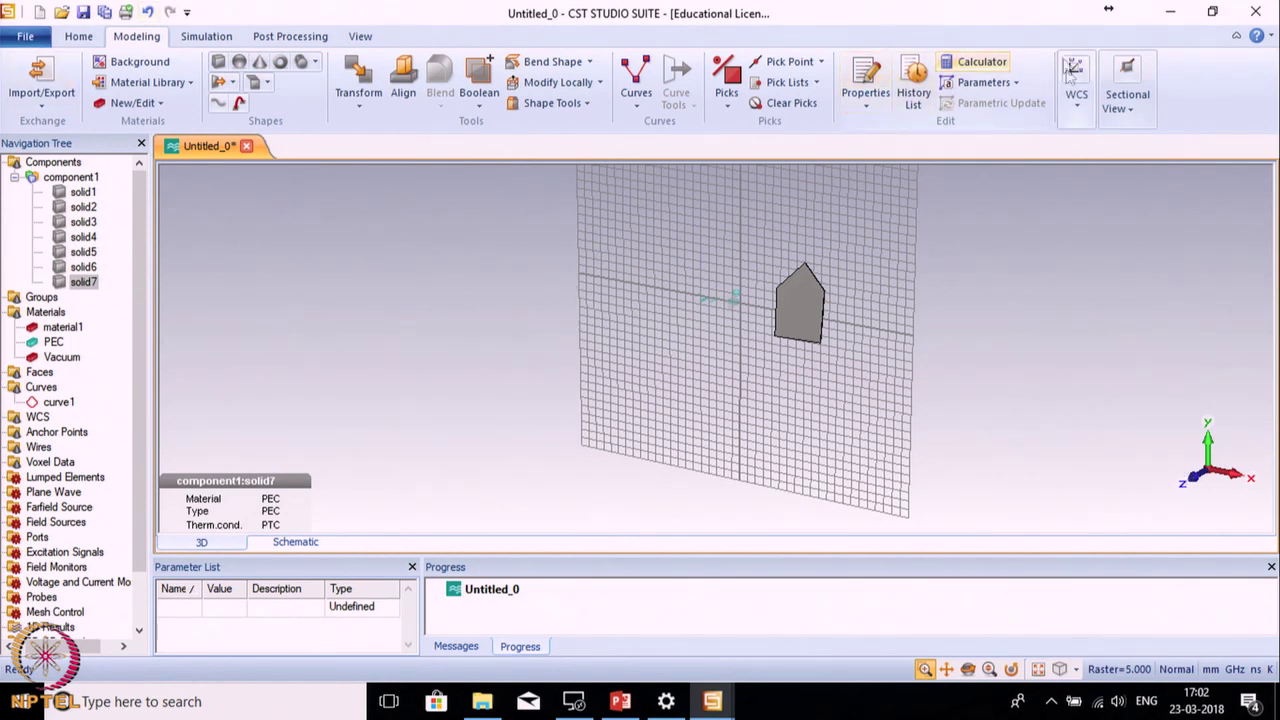
click(1078, 106)
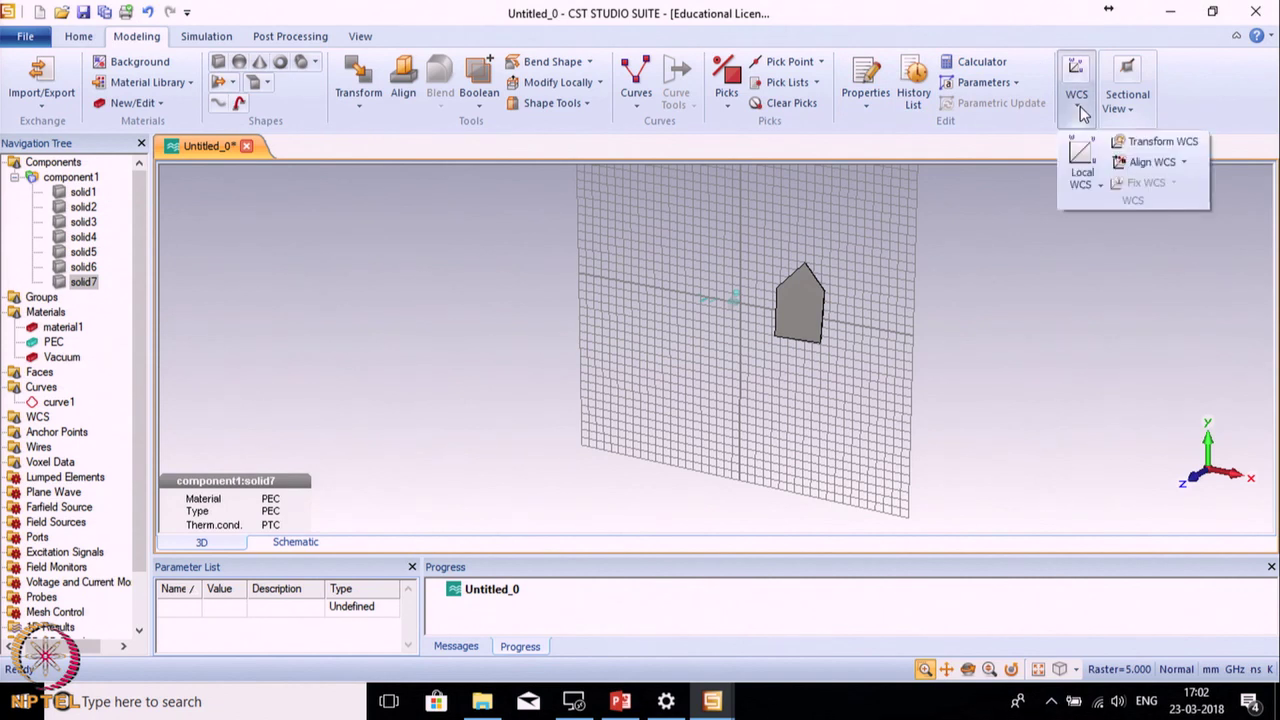
click(1084, 158)
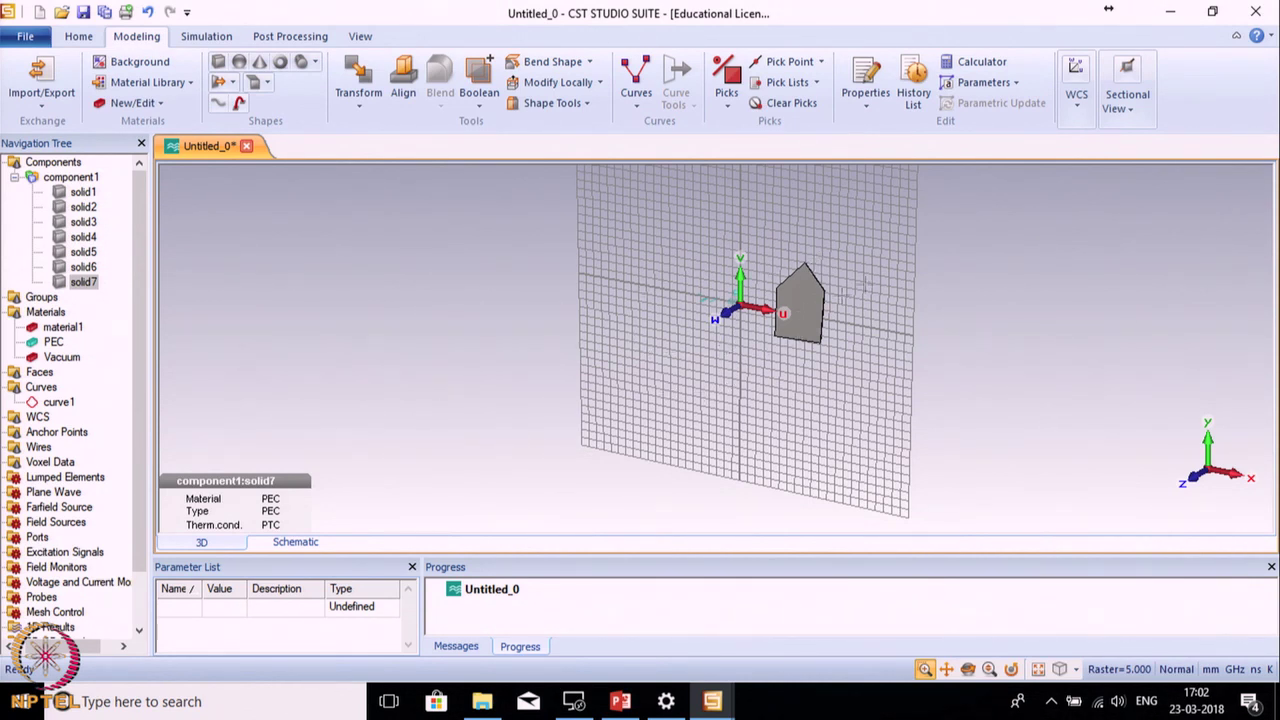
click(1077, 108)
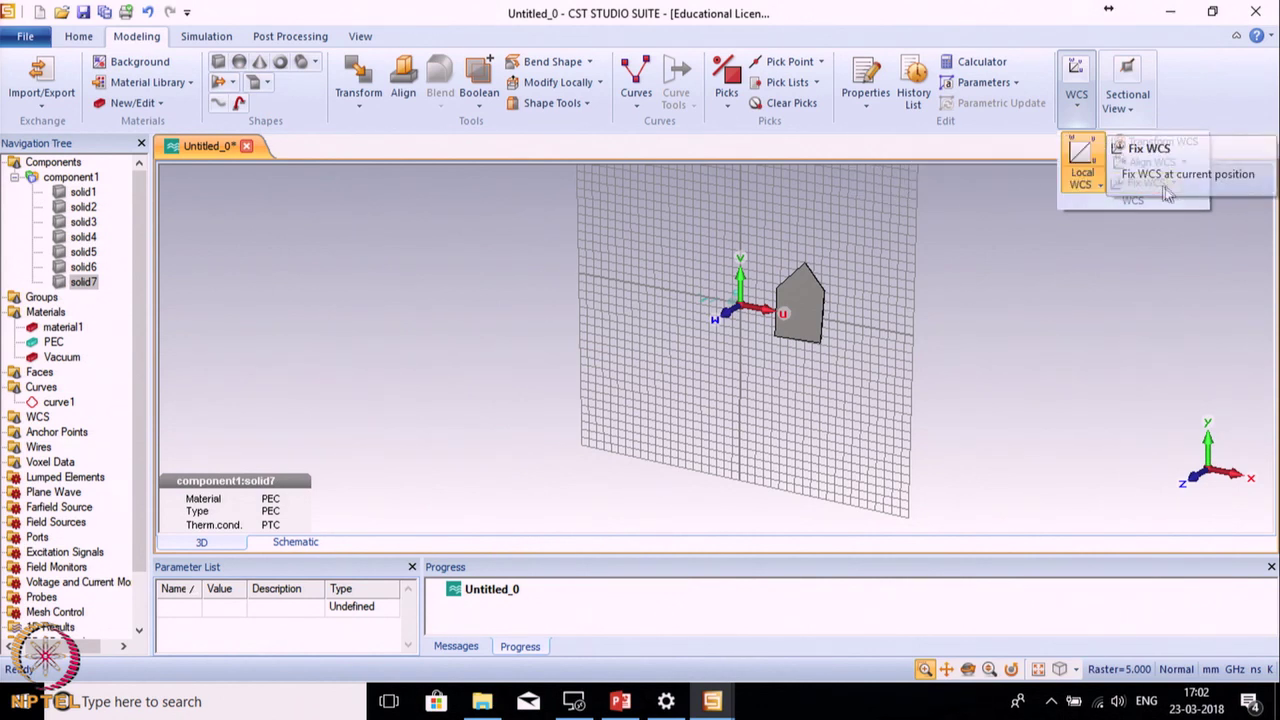
click(1131, 285)
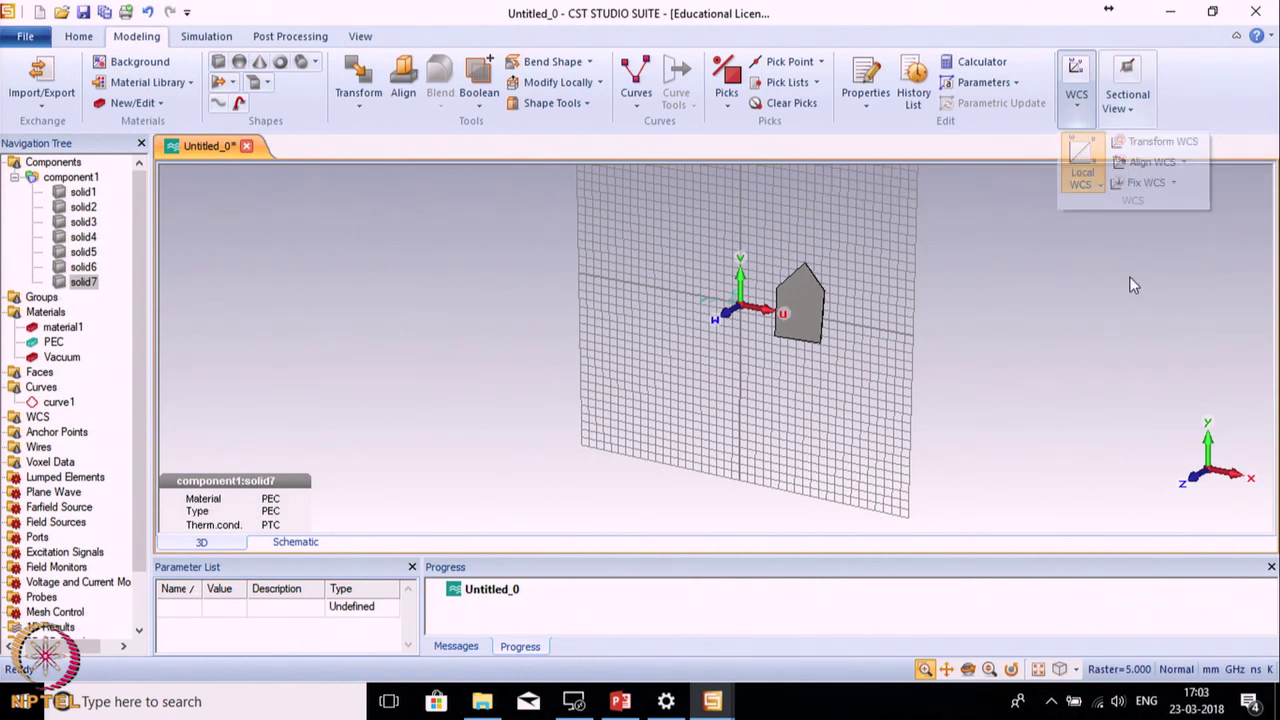
Step: Turn on the sectional cutting plane normal to X at position -3 and examine the cut solids up close
click(1135, 115)
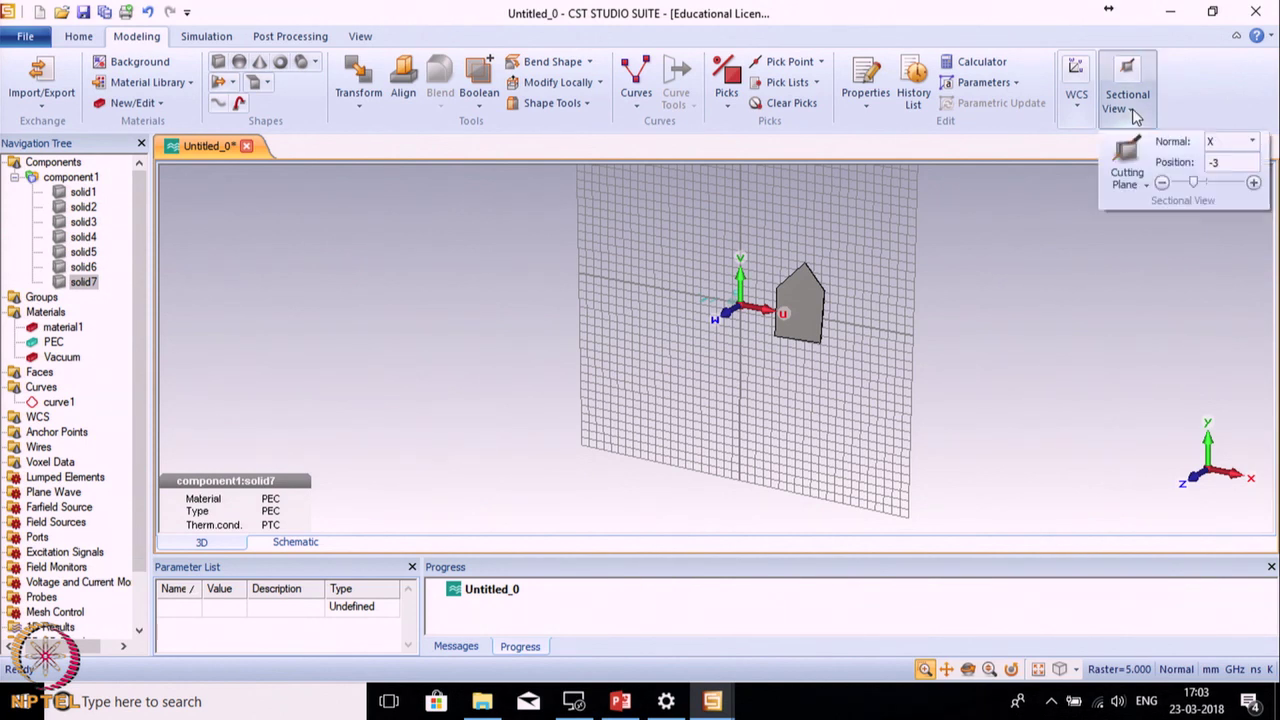
click(1130, 160)
scroll(814, 289, up, 3)
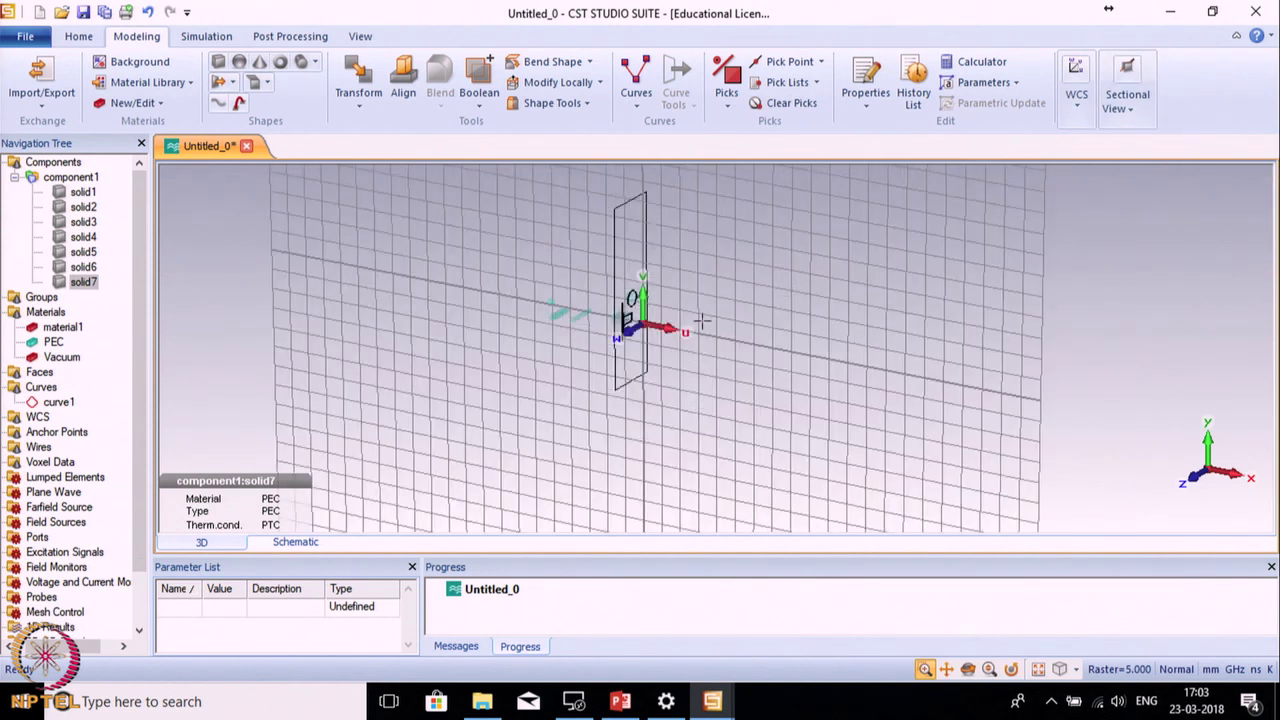
click(1127, 100)
click(1130, 180)
click(809, 331)
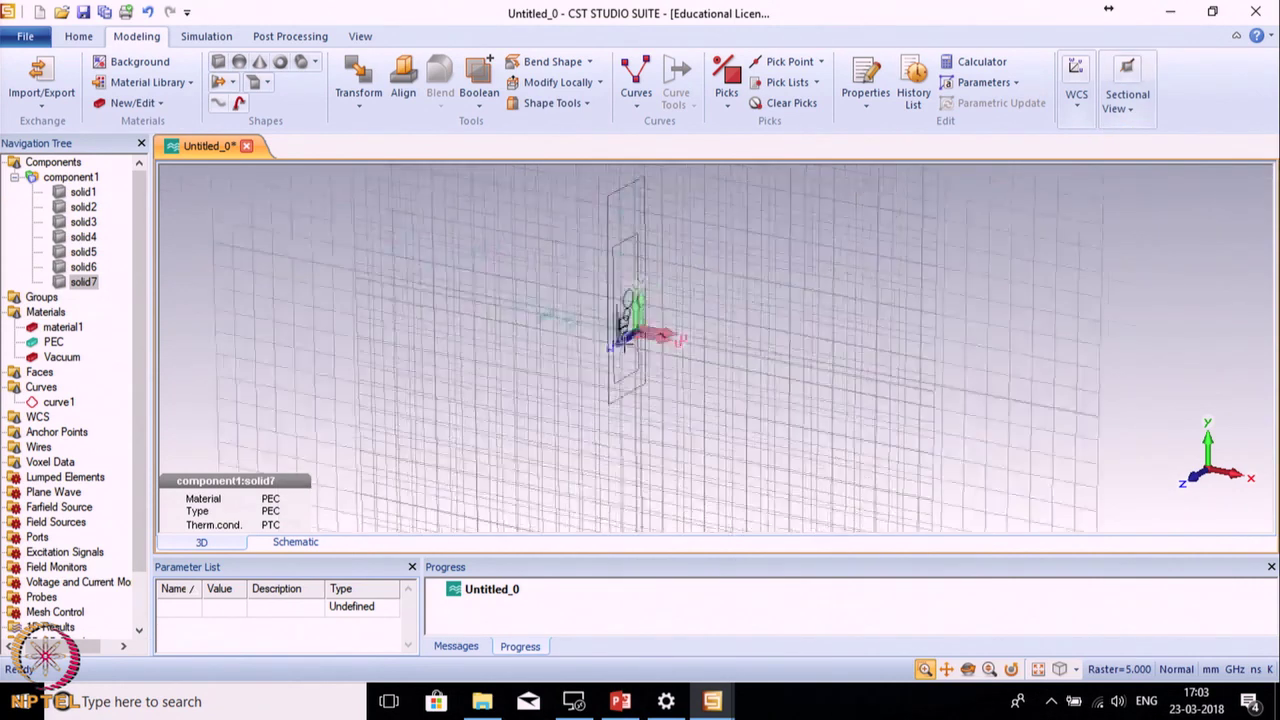
scroll(622, 341, up, 5)
scroll(655, 318, up, 4)
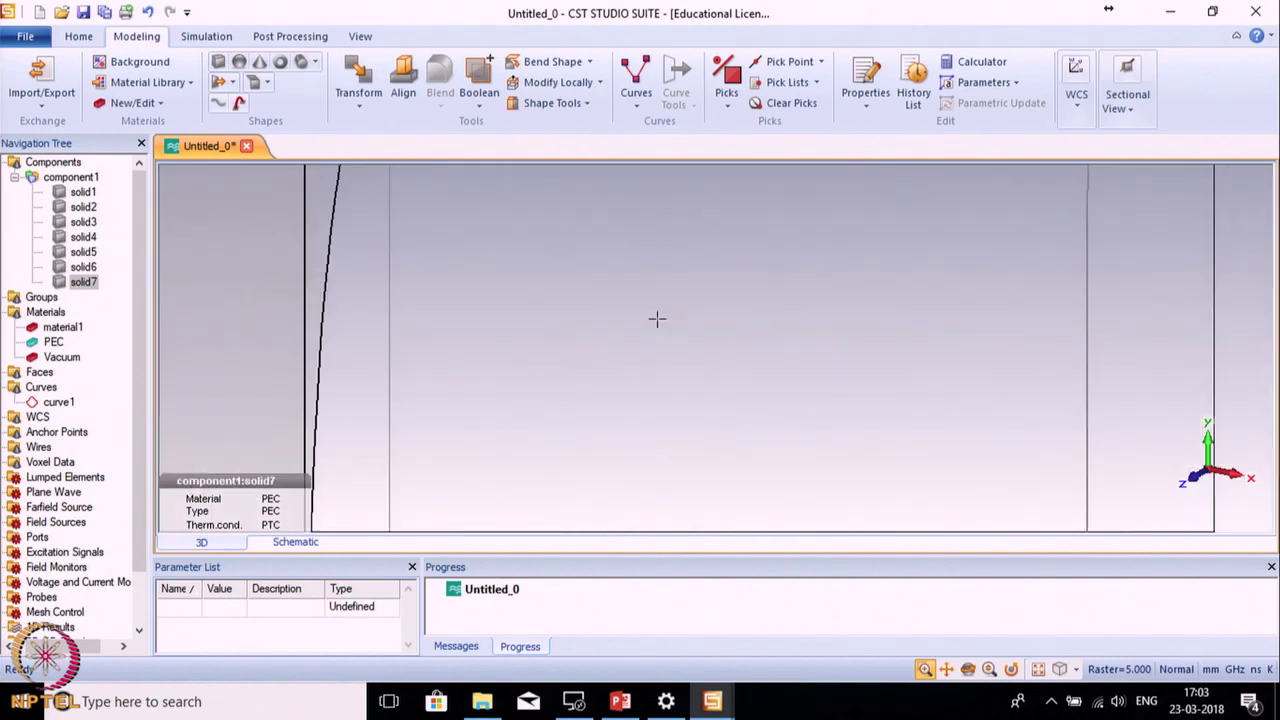
scroll(657, 317, down, 6)
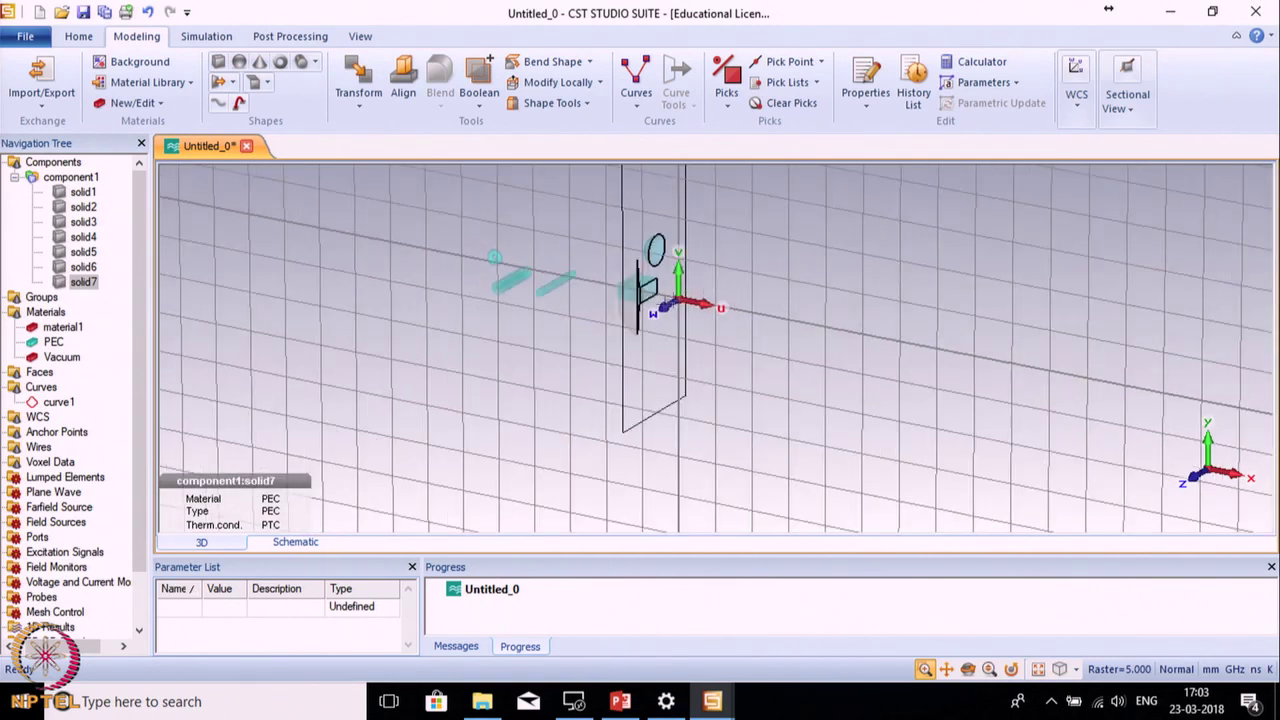
Step: Set the sectional cutting plane normal to Y at position -10.95
click(1128, 105)
click(1127, 160)
mouse_move(1196, 184)
mouse_down()
mouse_move(1224, 188)
mouse_move(1183, 184)
mouse_up()
click(1252, 142)
click(1228, 170)
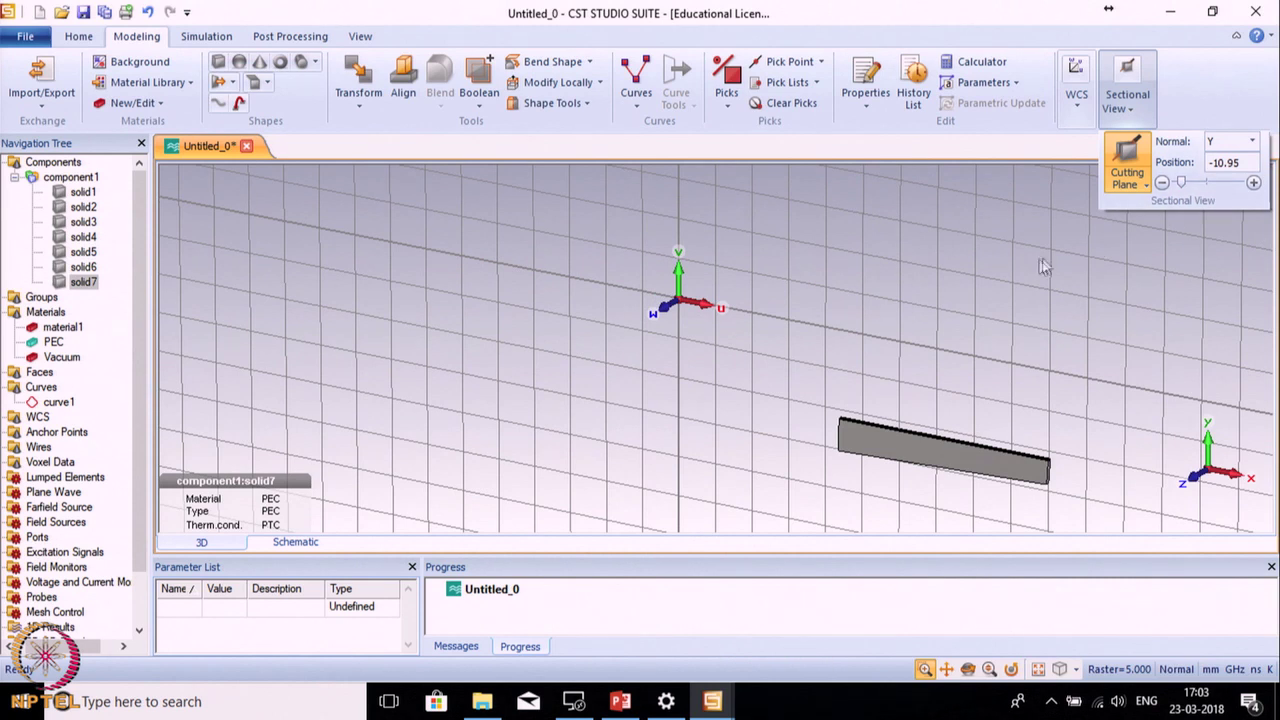
Step: Review the simulation's frequency range settings and background properties, leaving both unchanged
click(203, 36)
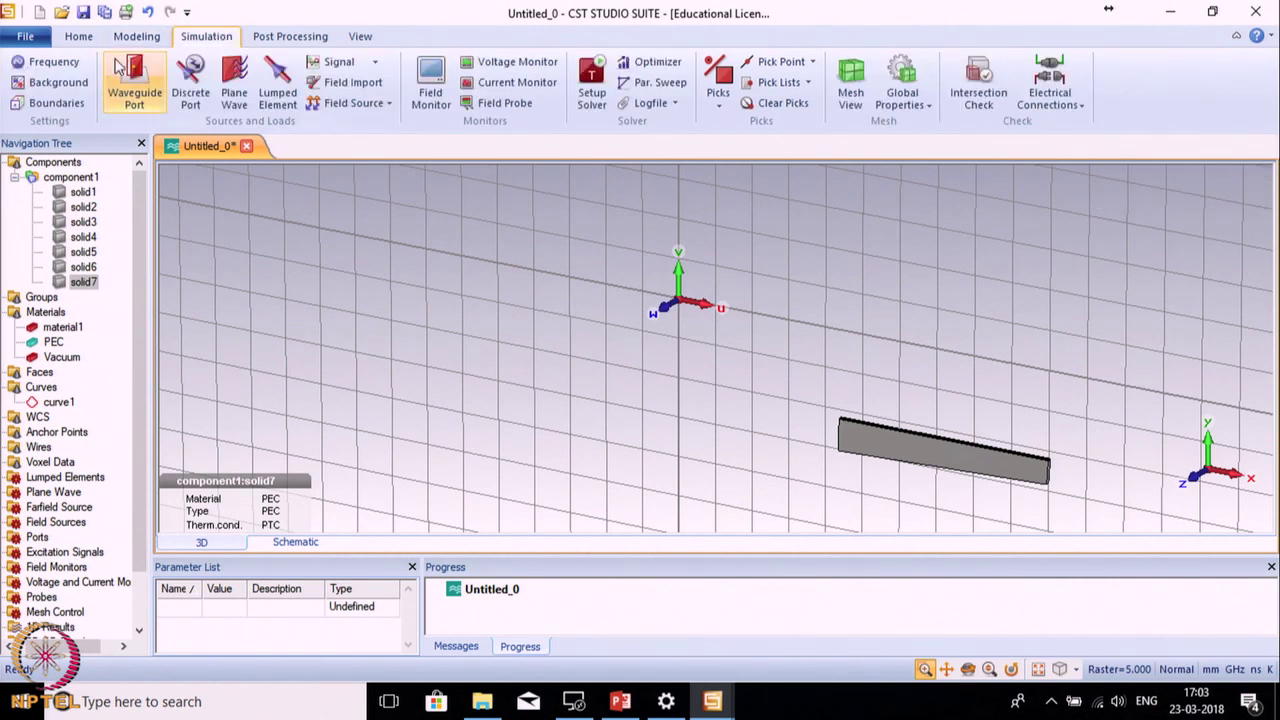
click(60, 64)
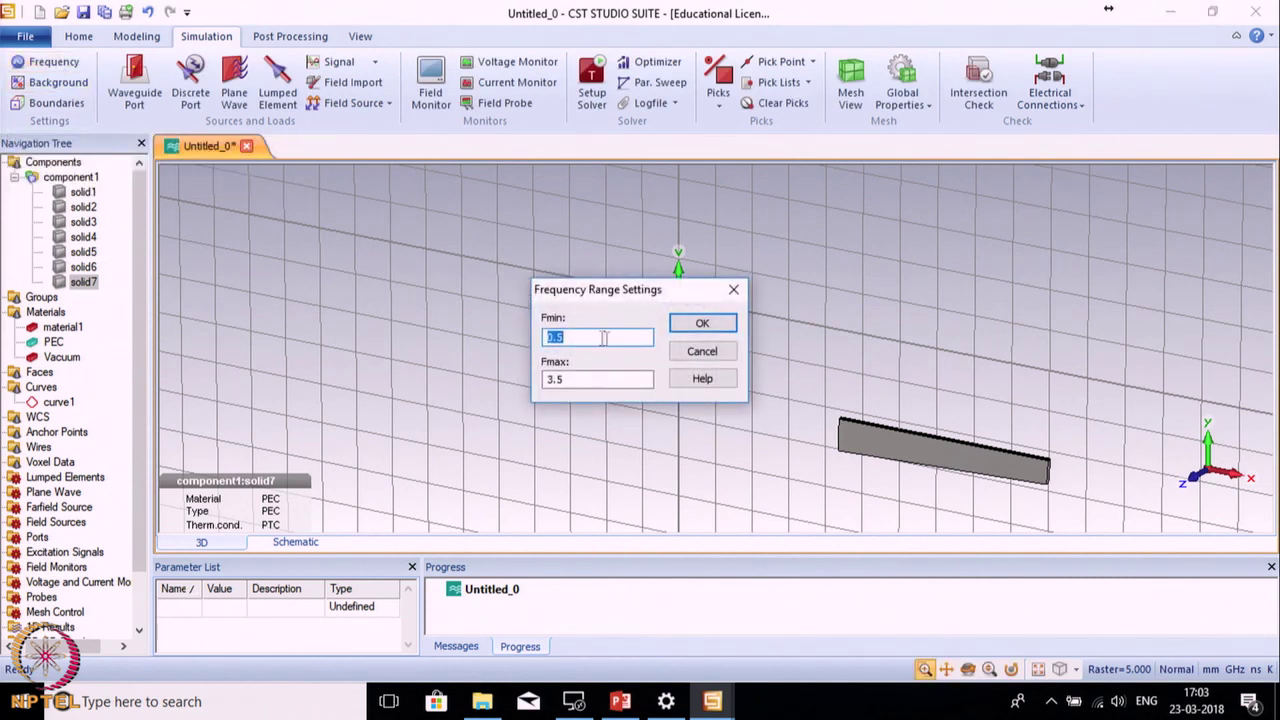
click(733, 289)
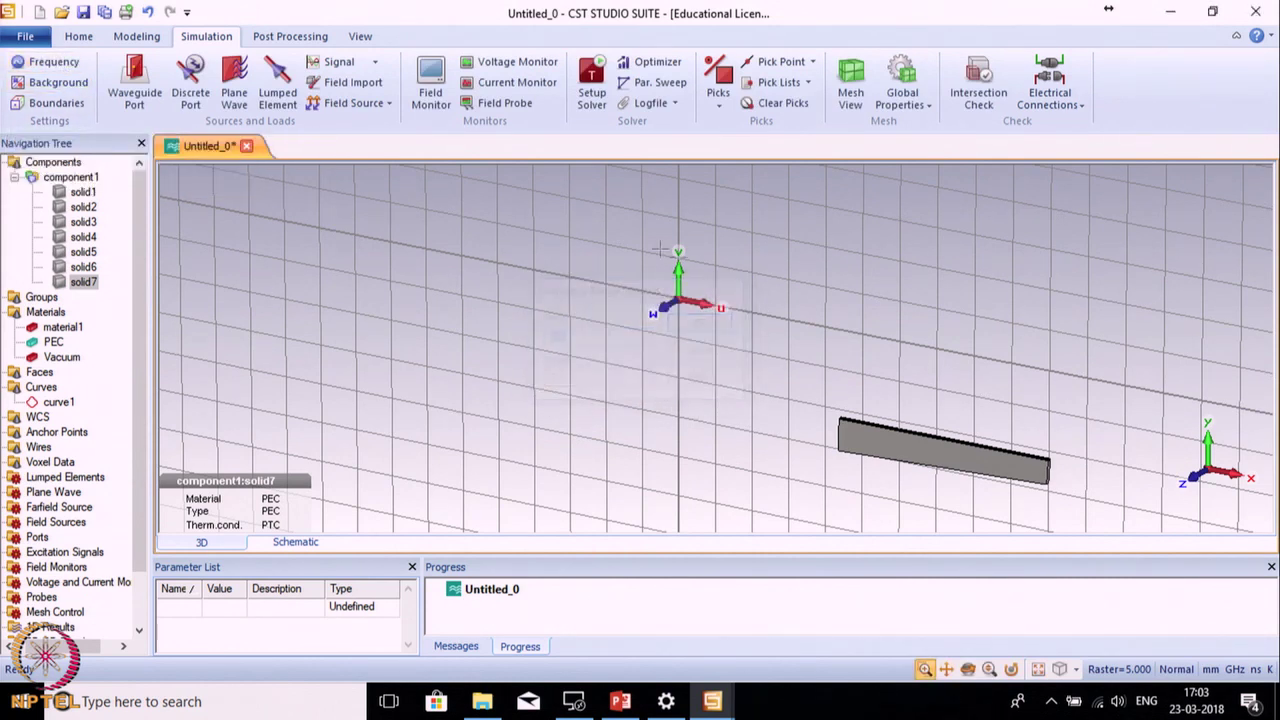
click(69, 87)
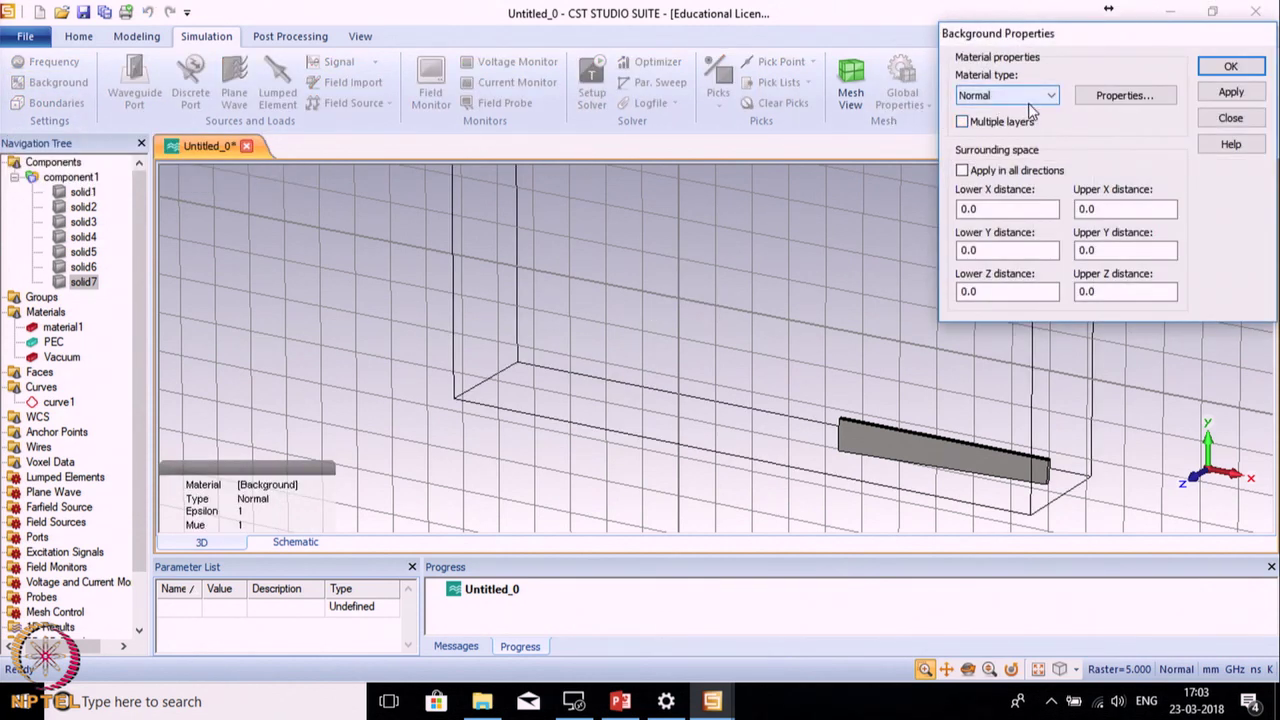
click(1228, 118)
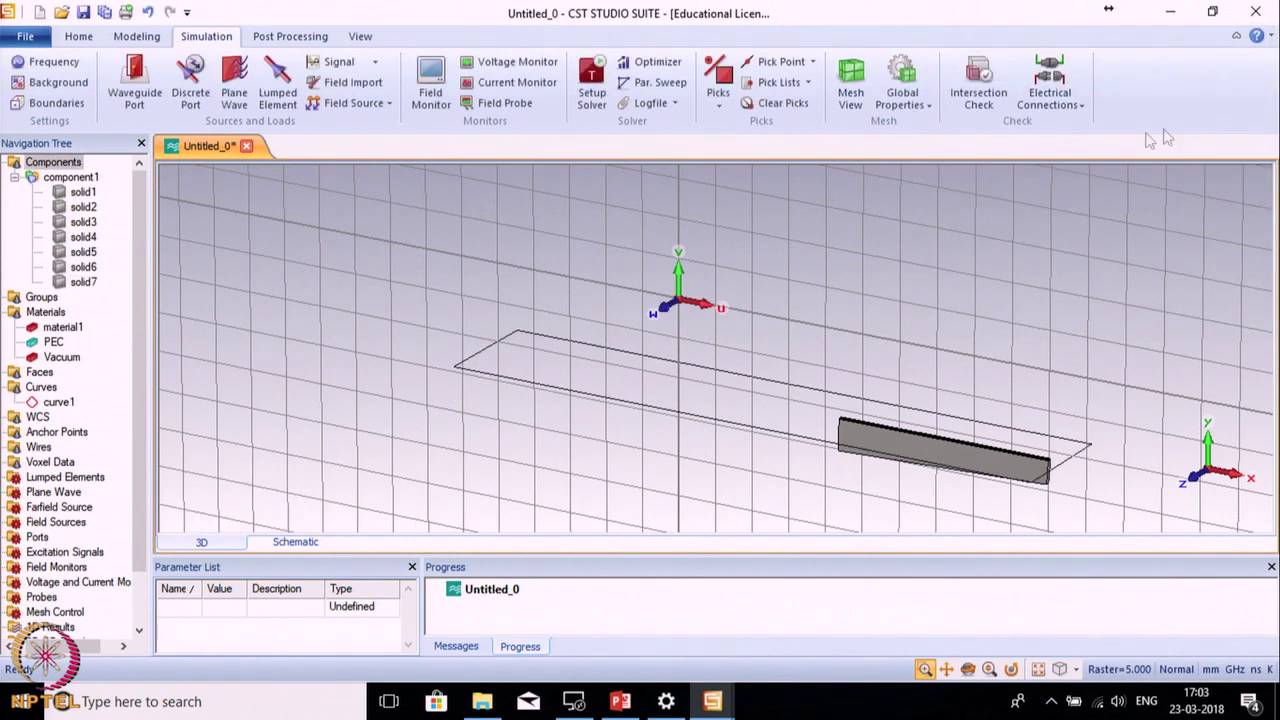
Step: Set the boundary conditions to open (add space) in all directions
click(58, 110)
click(80, 105)
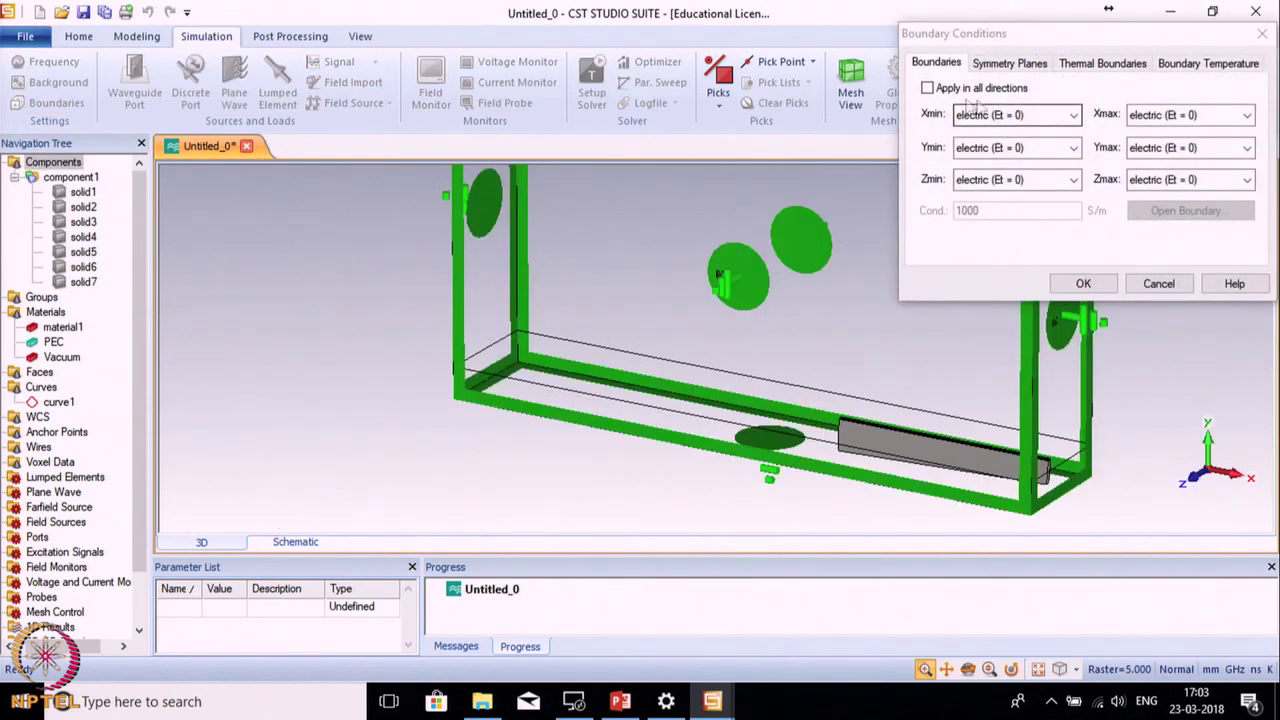
click(1076, 116)
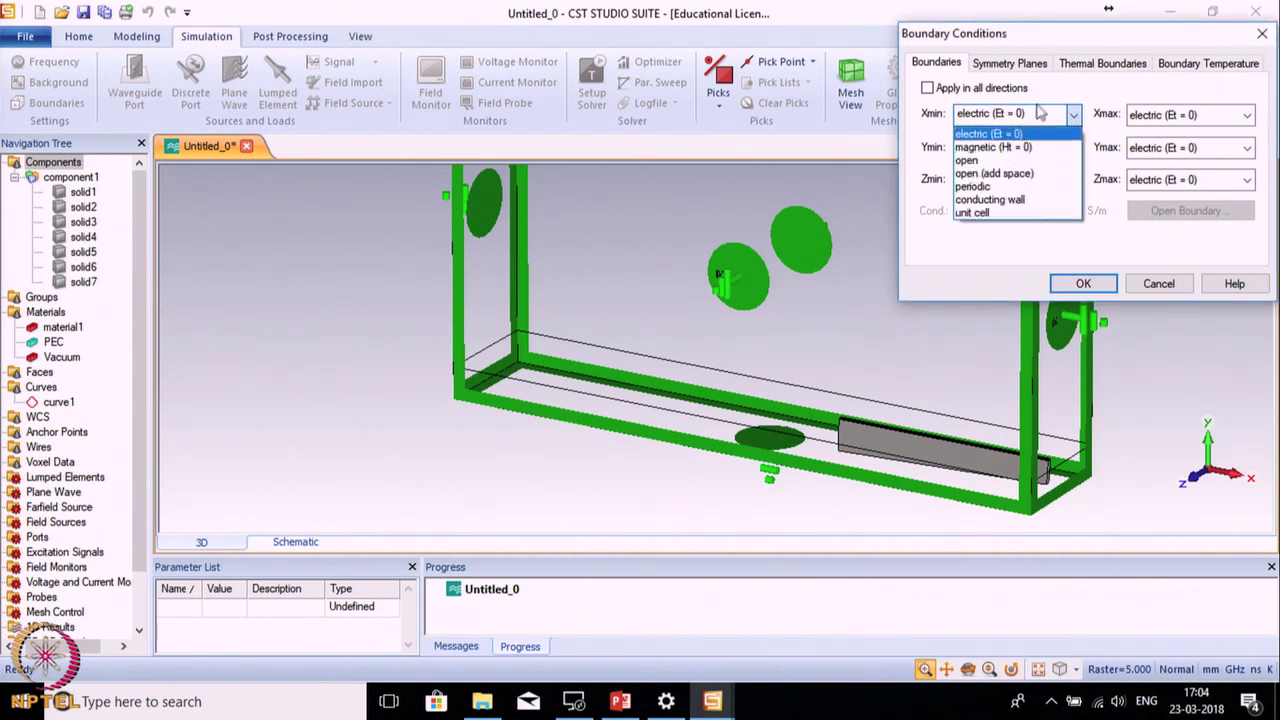
click(1051, 116)
click(1051, 116)
click(993, 173)
click(927, 88)
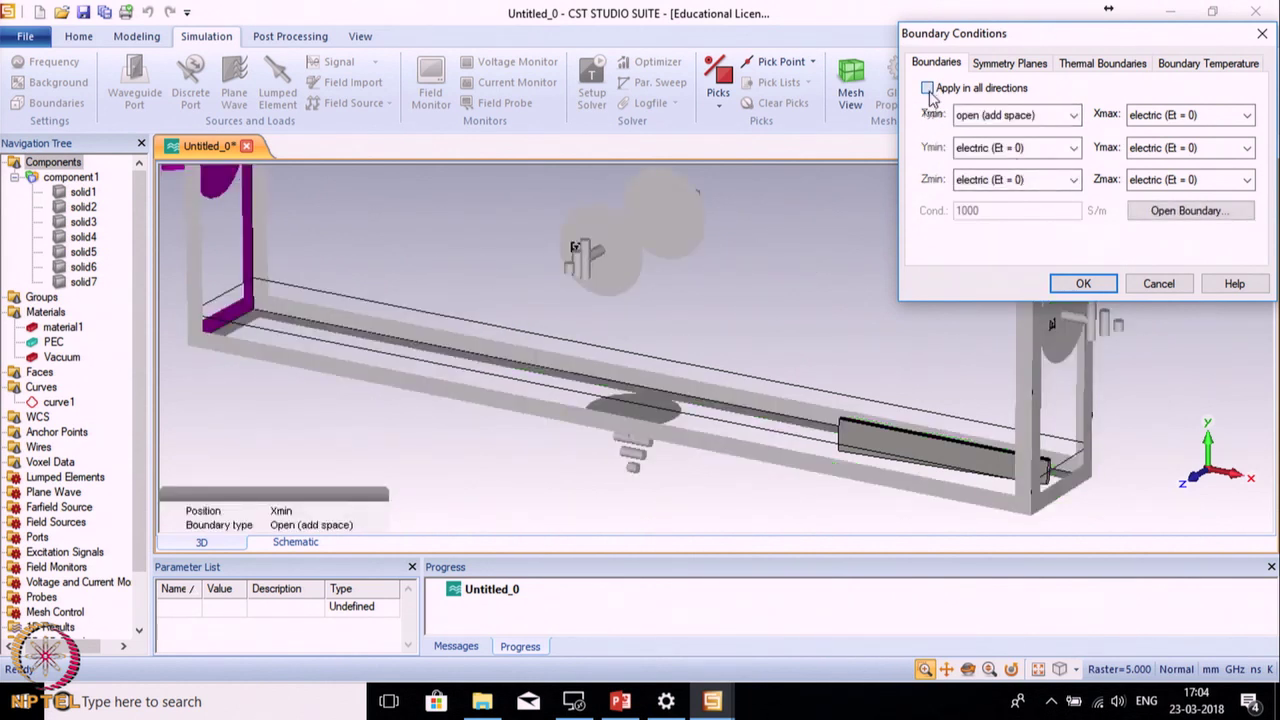
click(1082, 283)
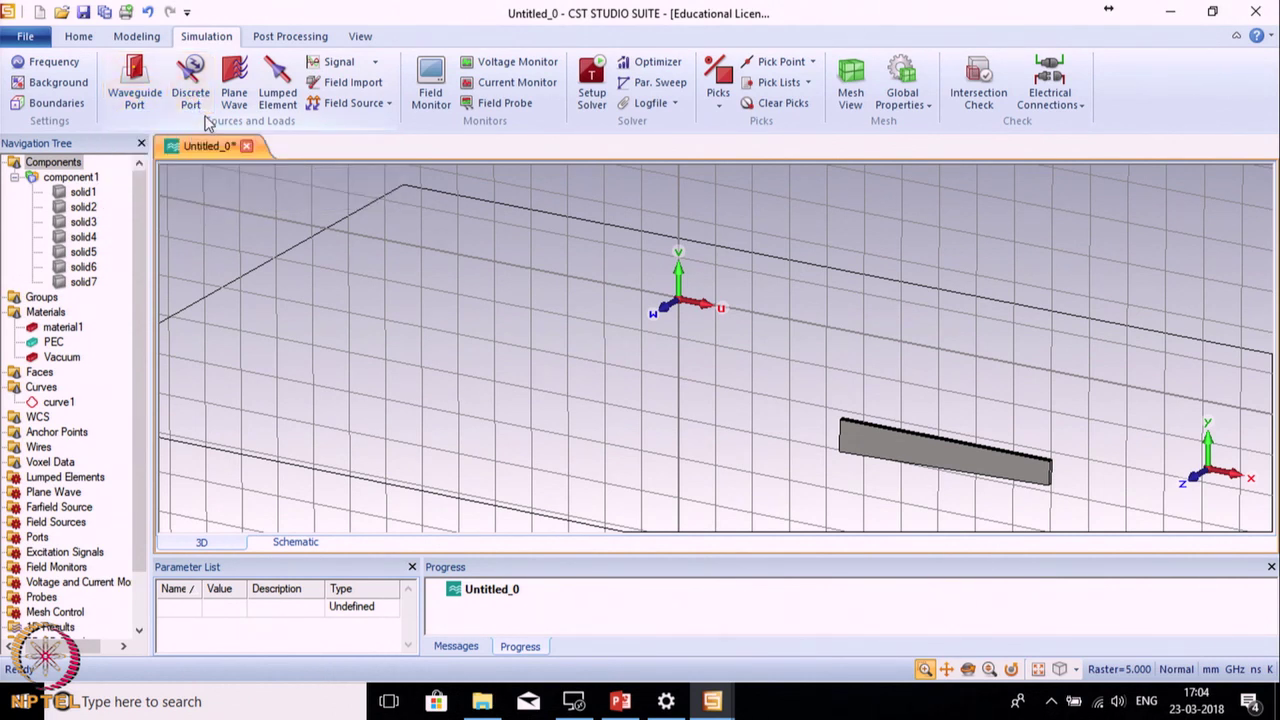
Step: Review the lumped network element and field monitor settings without creating either one
click(288, 115)
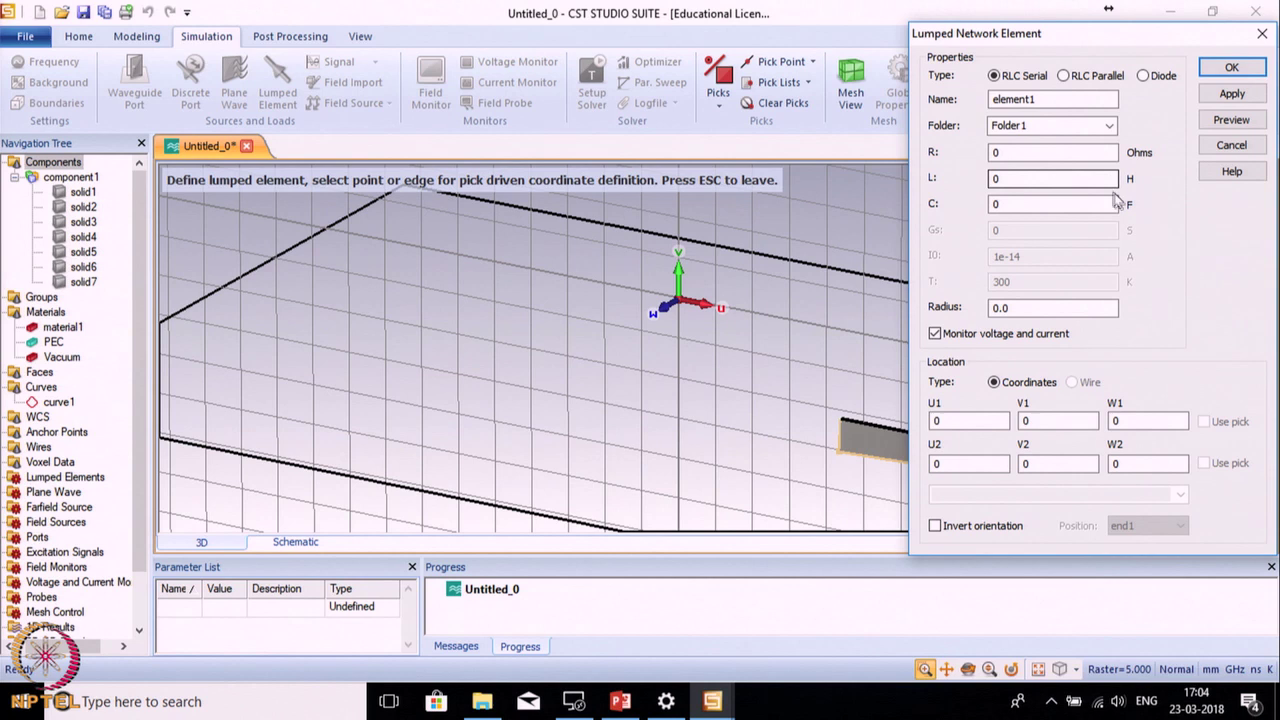
click(1236, 148)
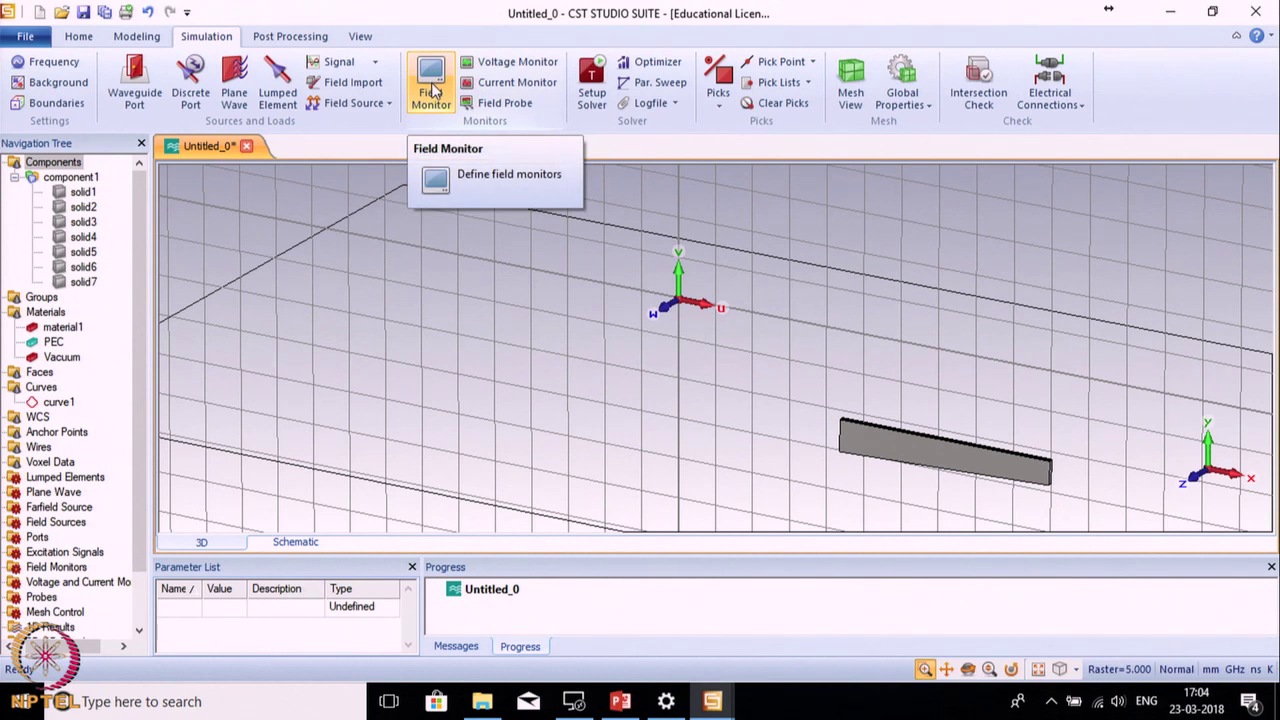
click(433, 90)
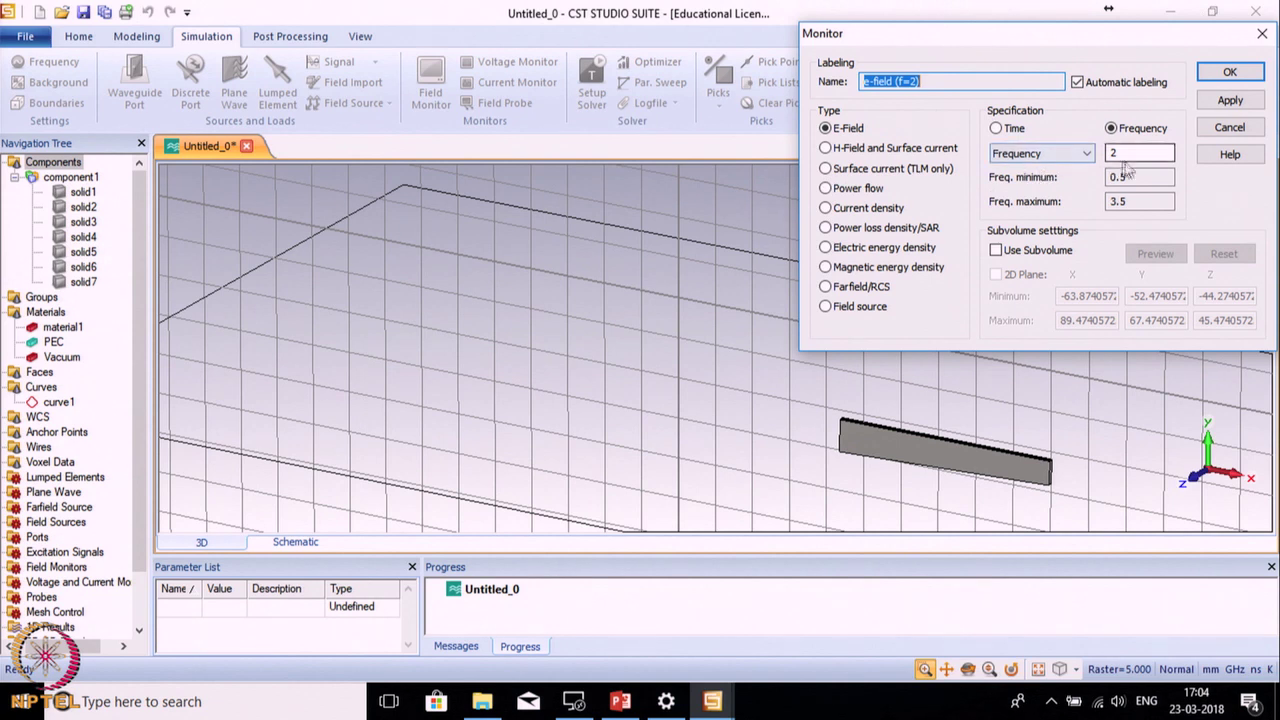
click(1229, 127)
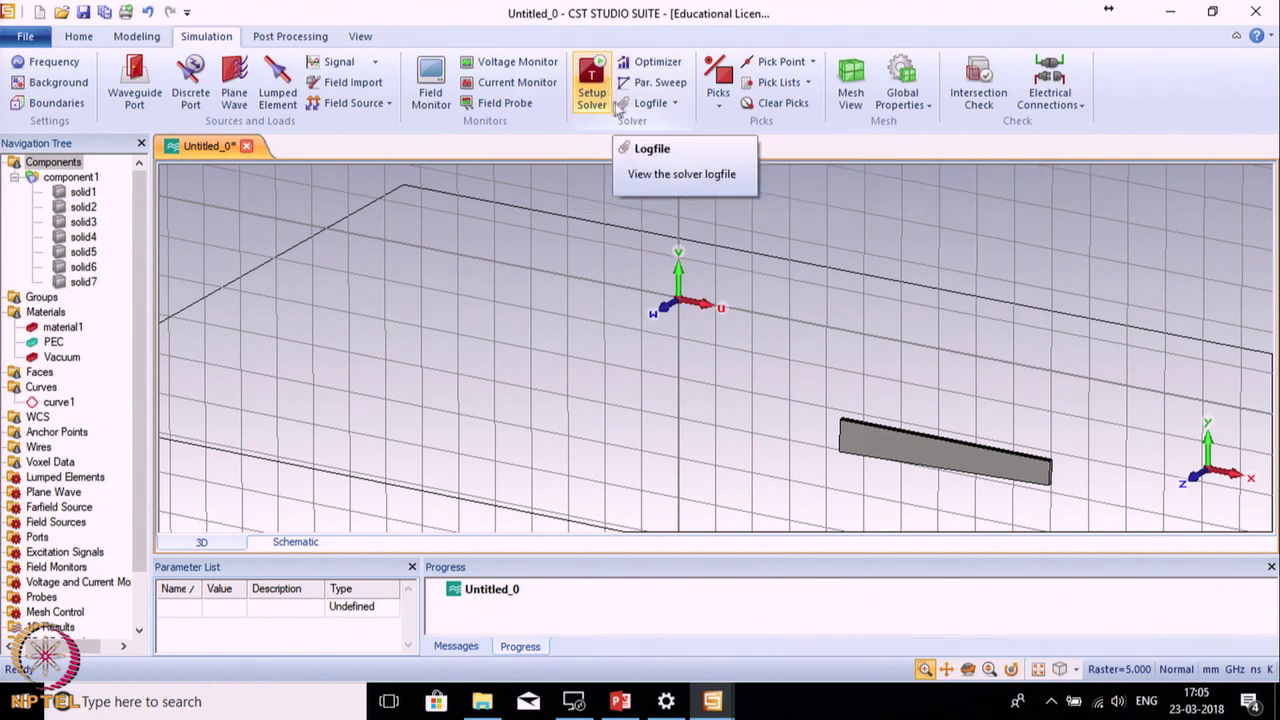
Step: Review the optimizer's algorithms and goals and the hexahedral mesh properties, leaving the settings unchanged
click(667, 70)
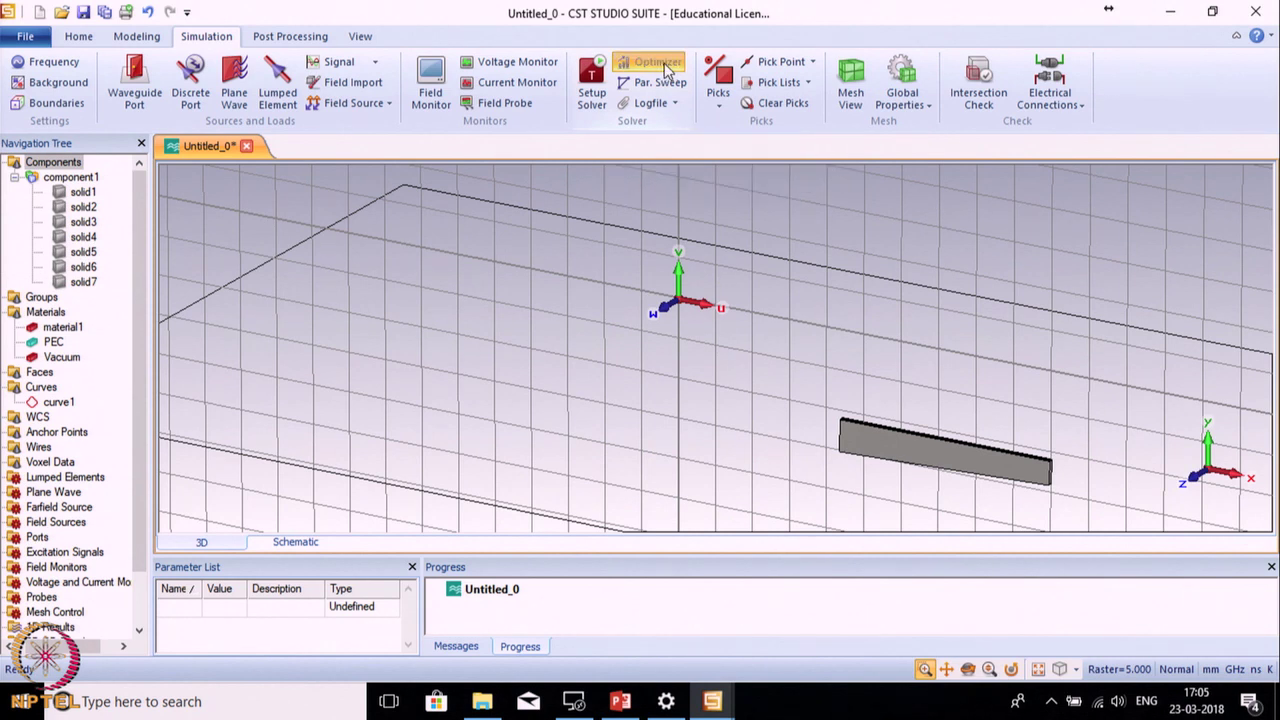
click(596, 236)
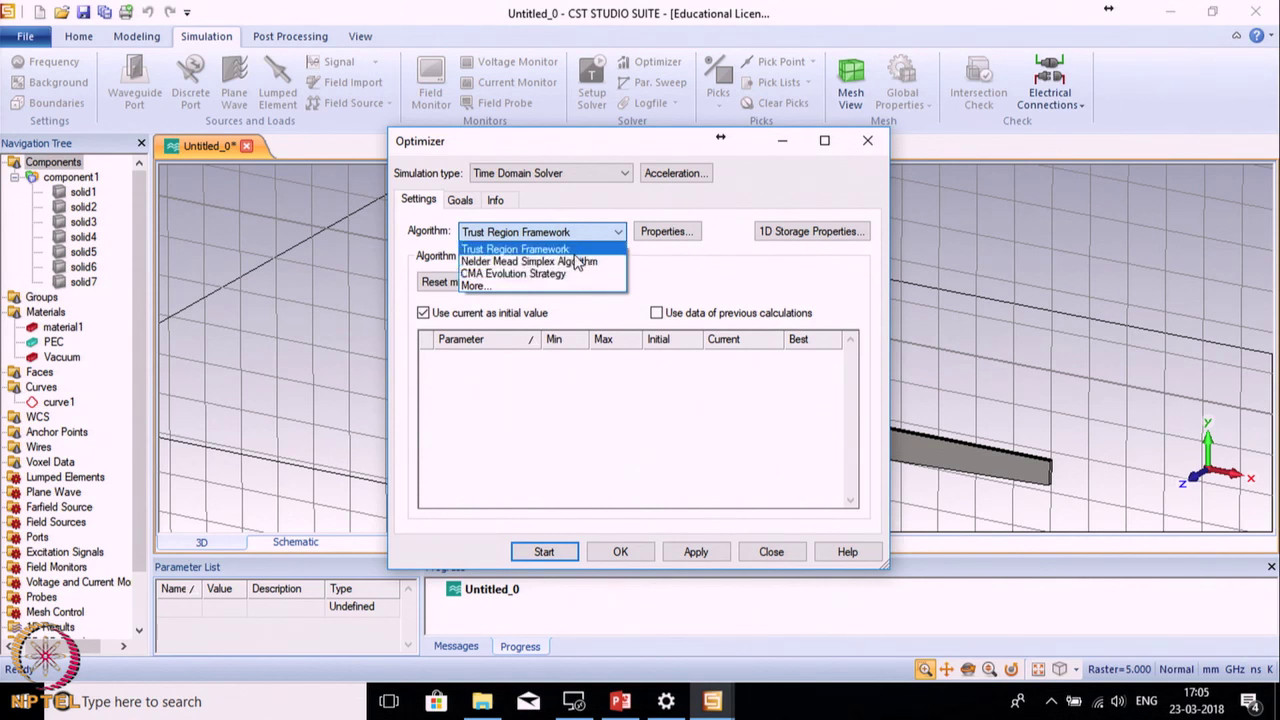
click(641, 268)
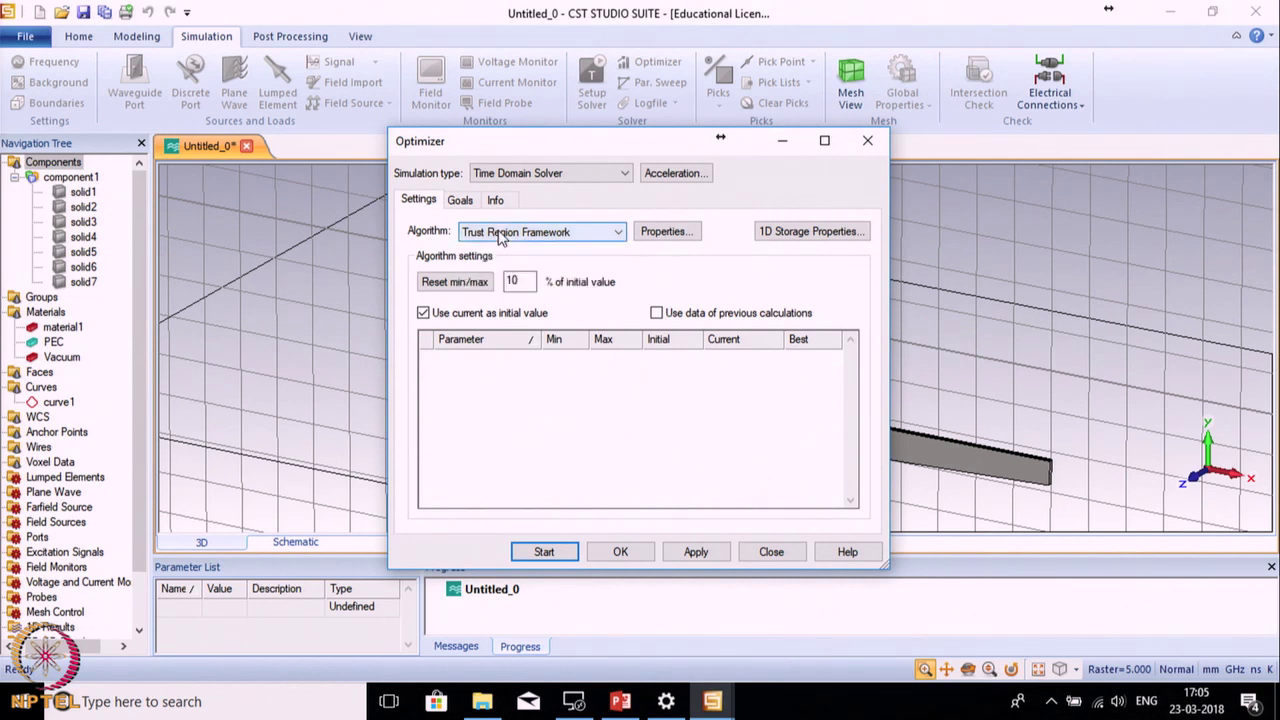
click(460, 201)
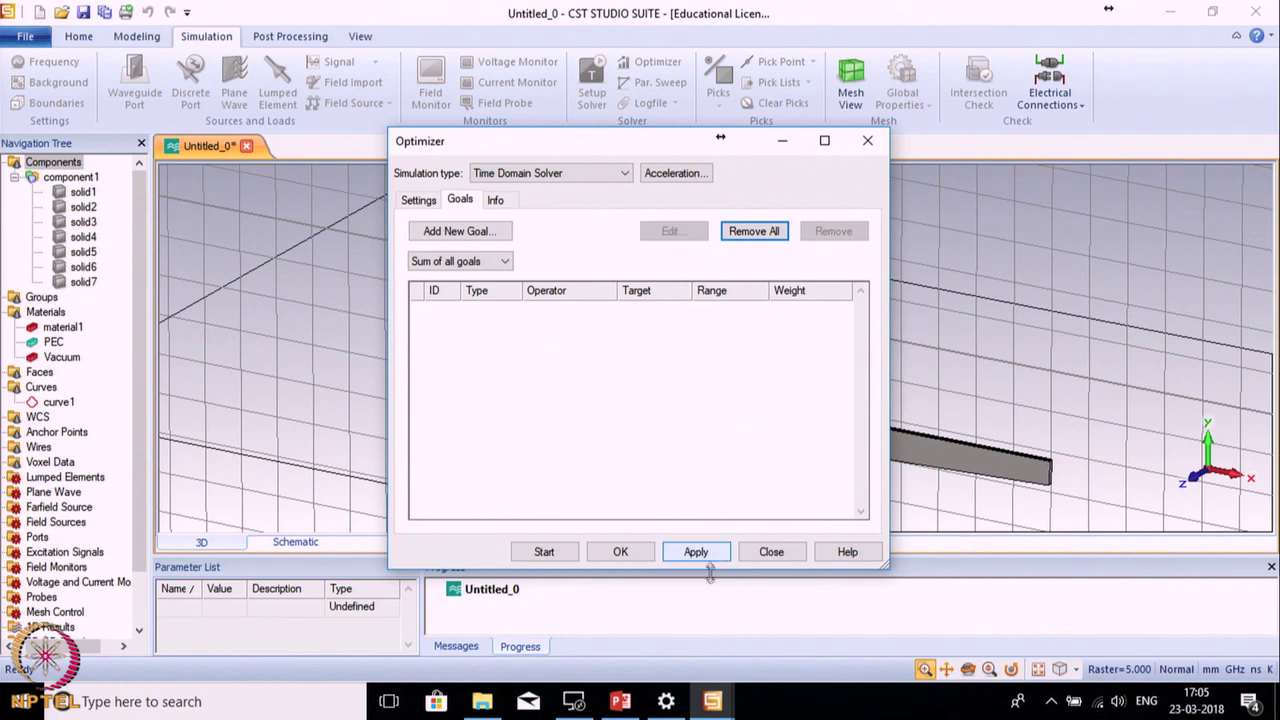
click(770, 553)
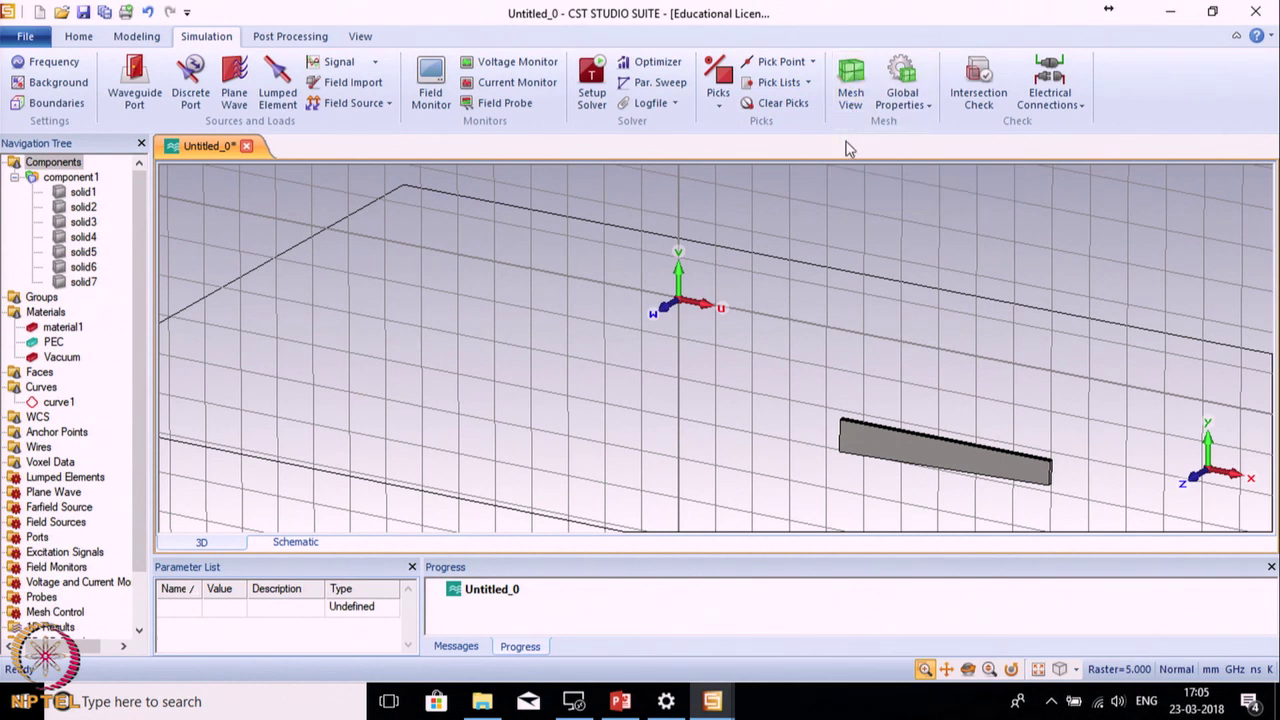
click(908, 84)
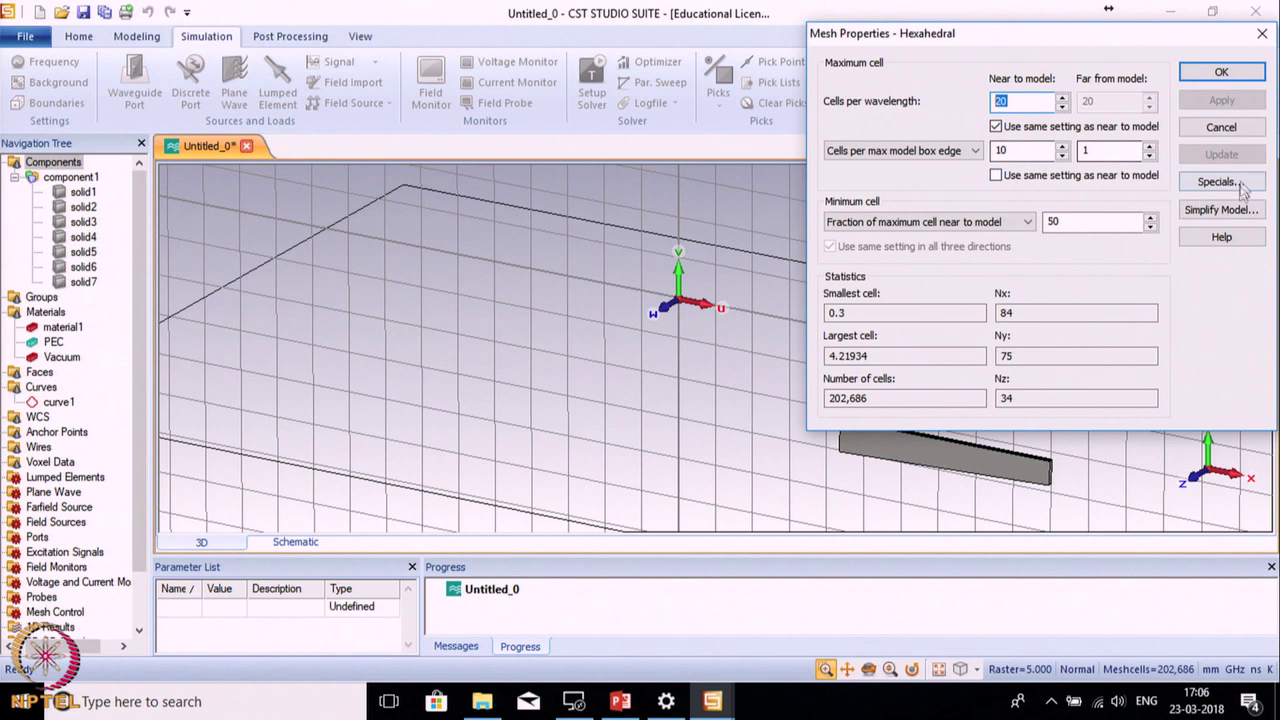
click(1223, 130)
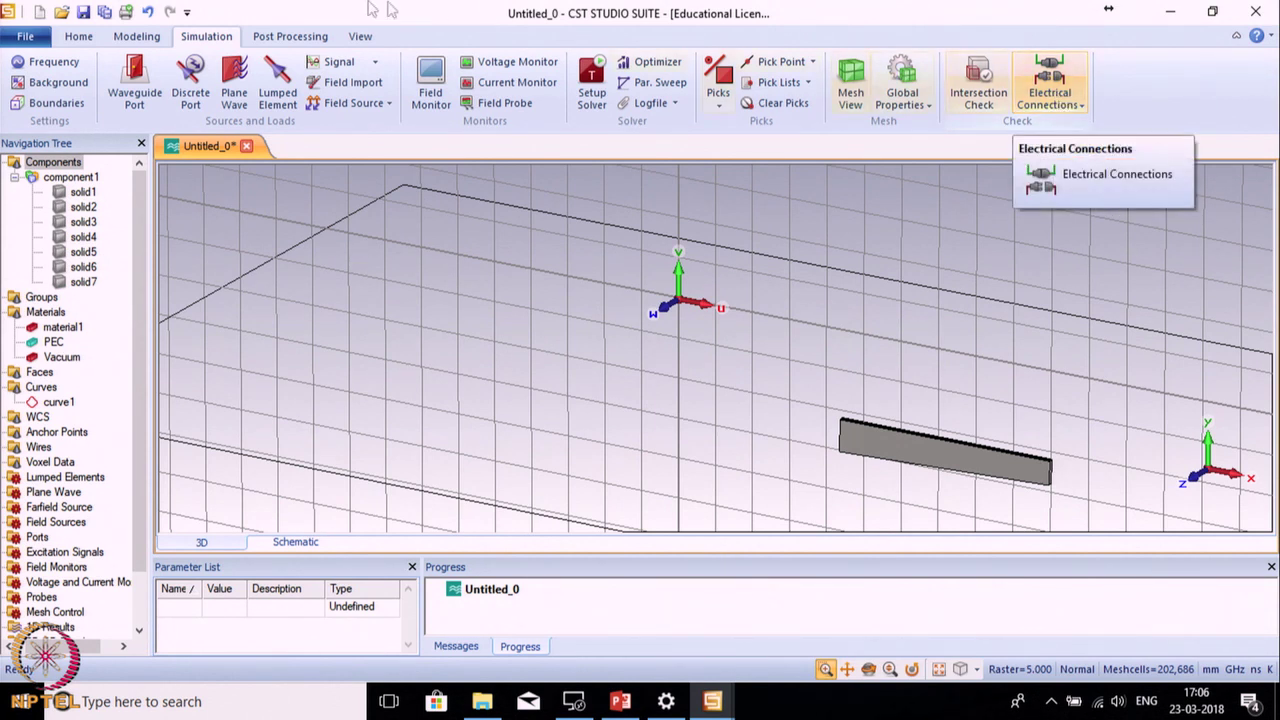
Step: Browse the template-based postprocessing categories, choose S-Parameters and close the dialog without adding a postprocessing step
click(276, 38)
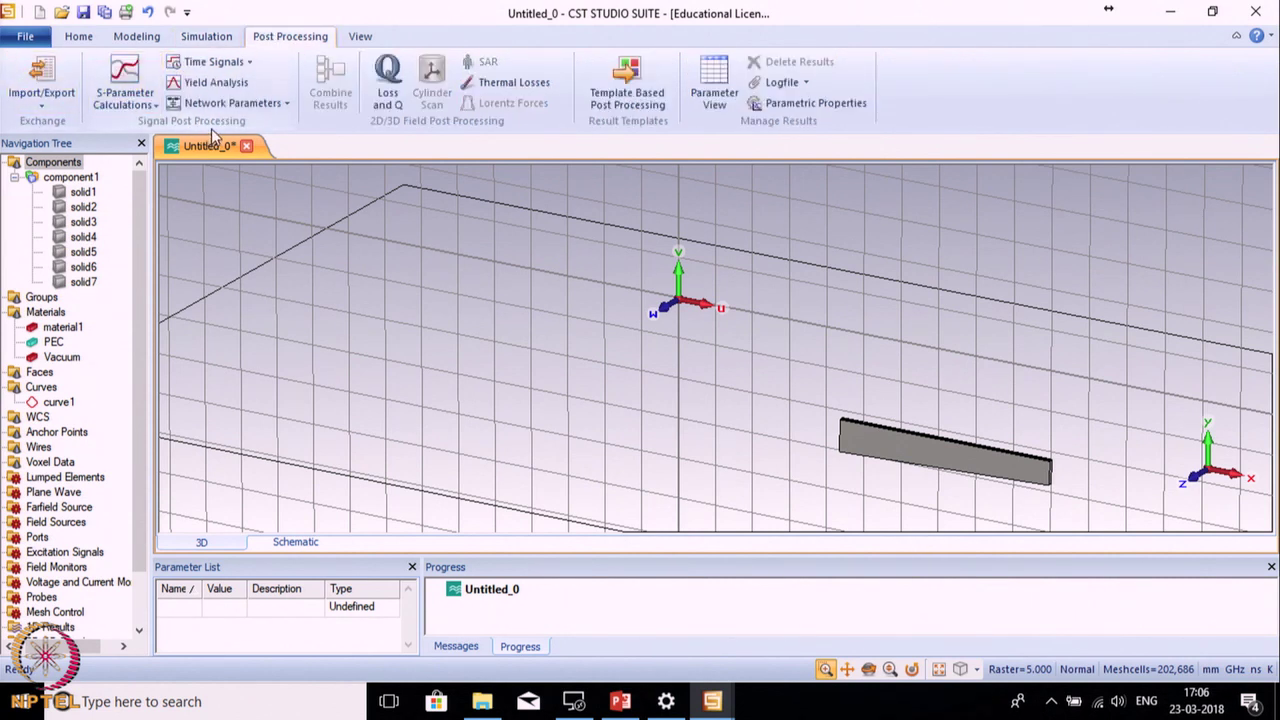
click(122, 99)
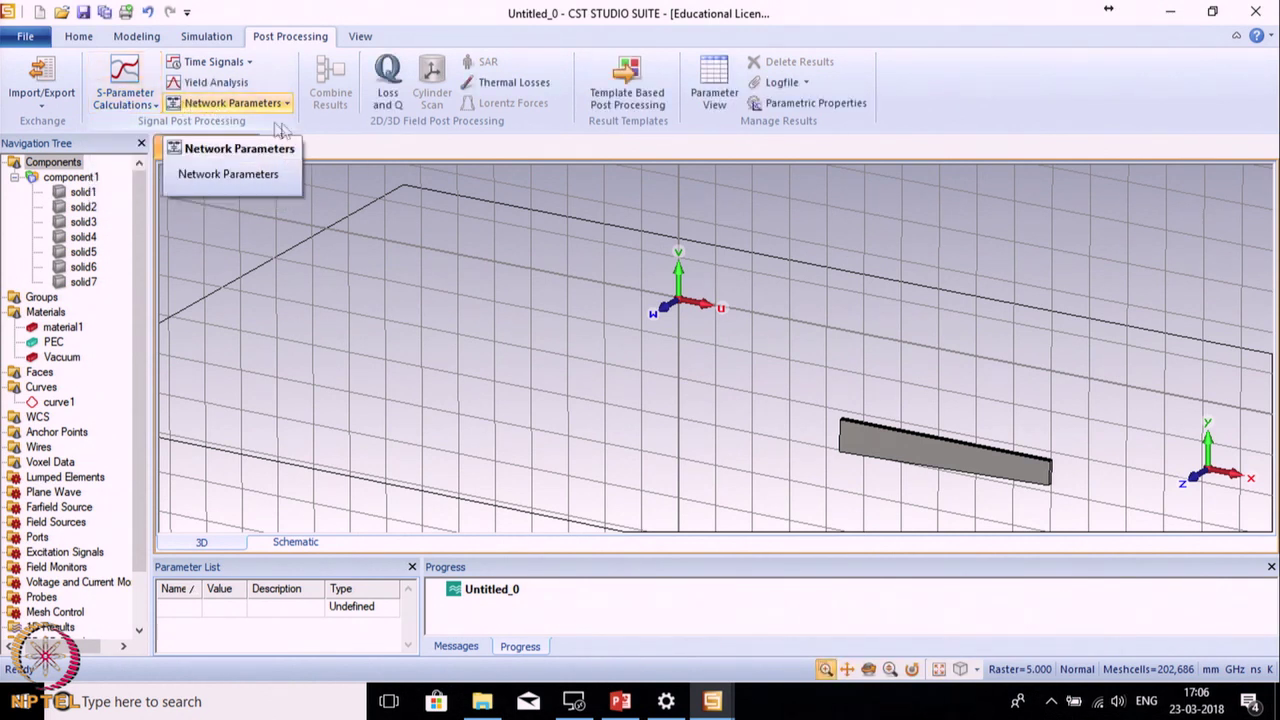
click(450, 130)
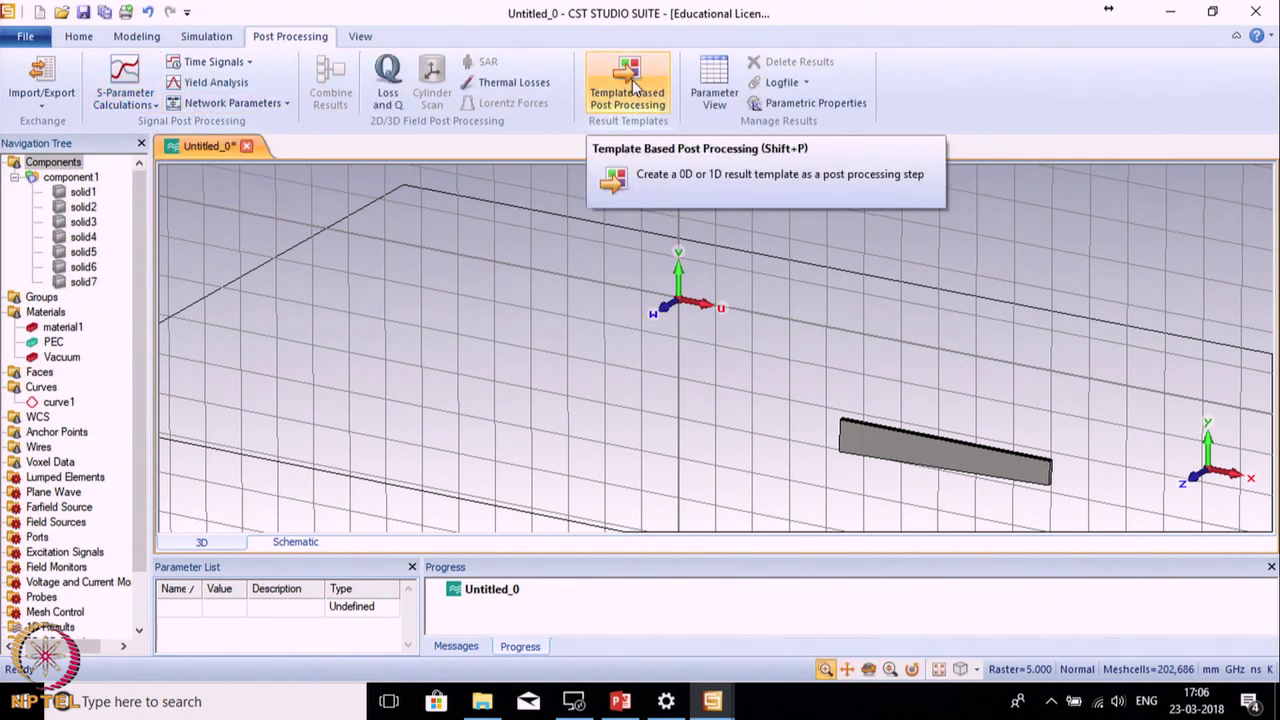
click(630, 85)
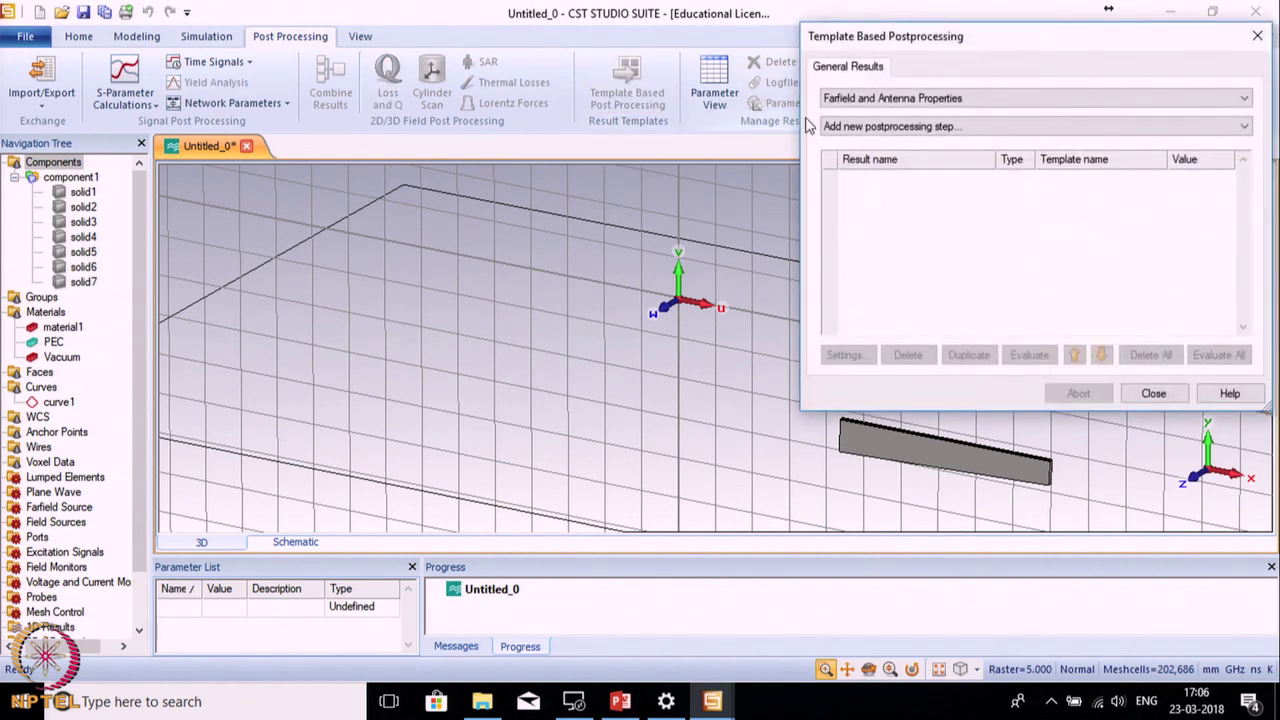
click(911, 101)
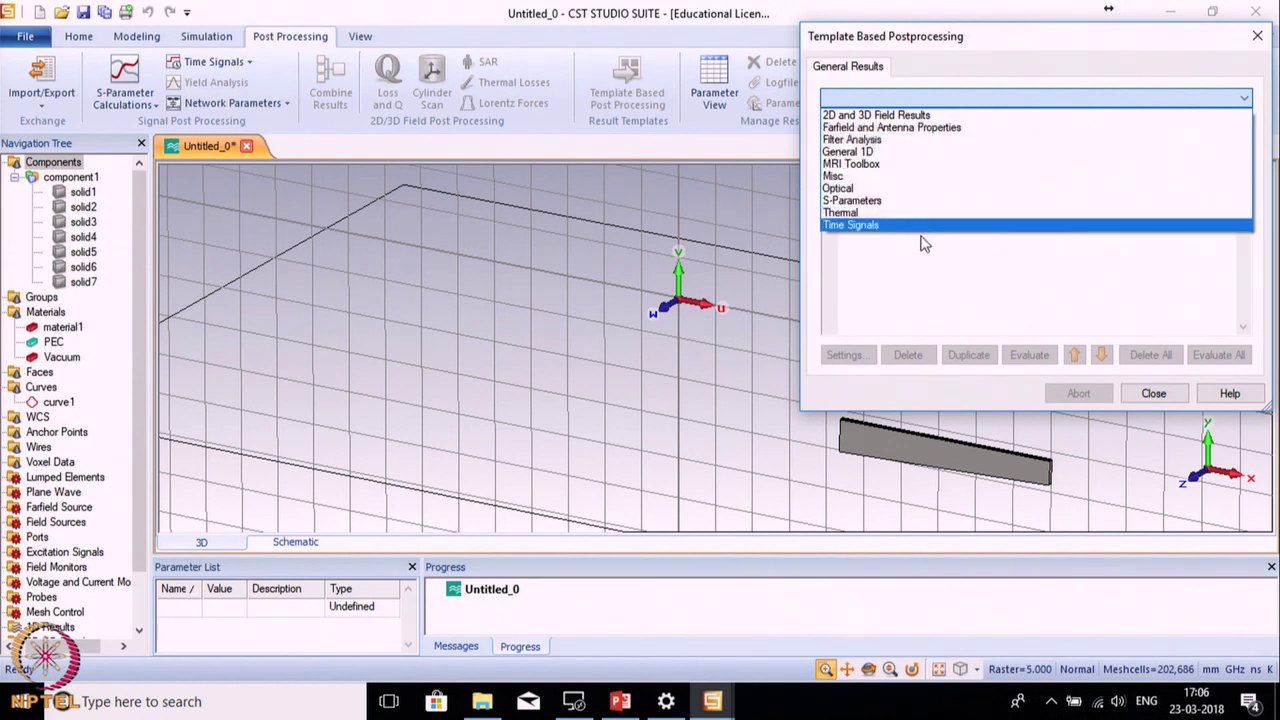
click(885, 201)
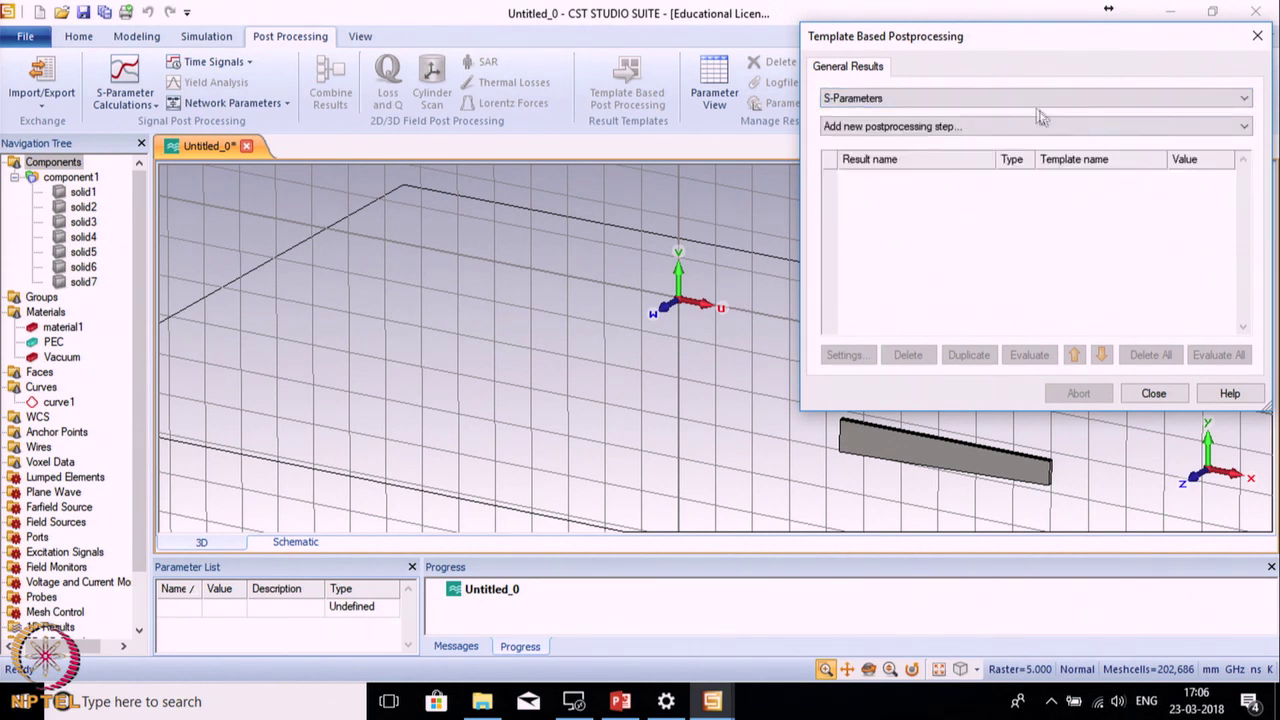
click(1150, 395)
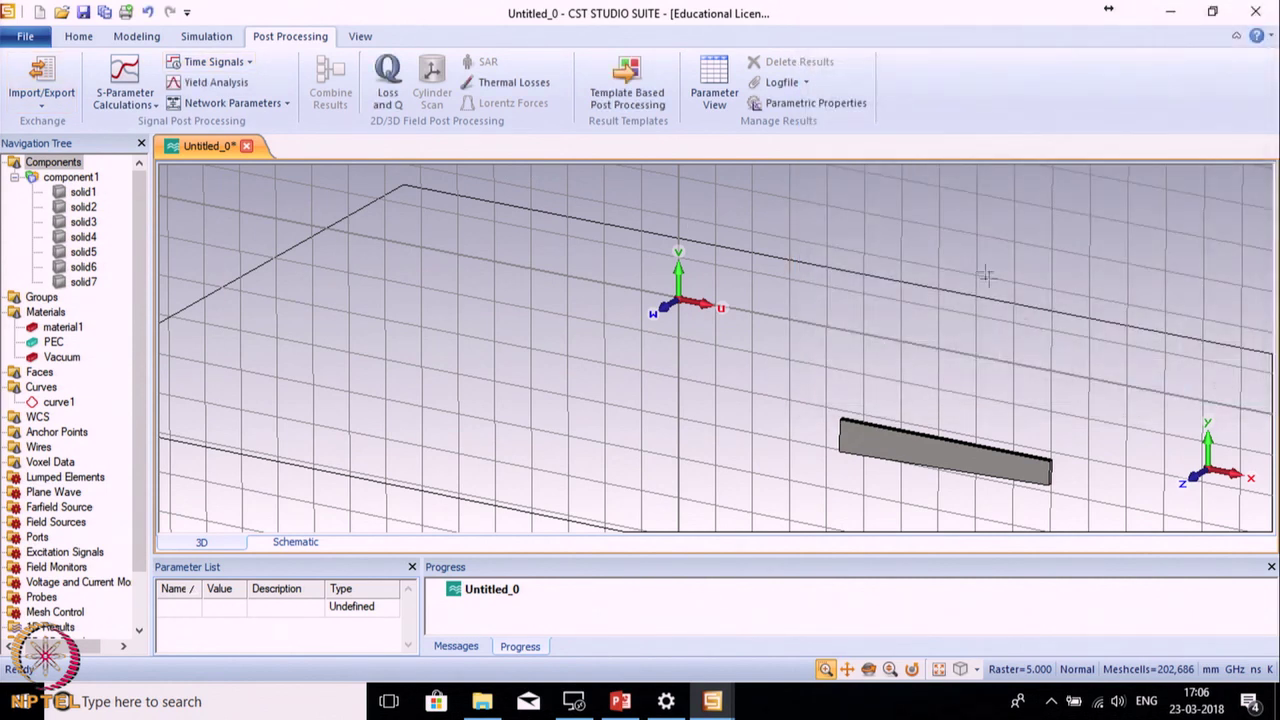
Step: Rotate the 3D view slightly to look at the cut model from another angle
click(360, 37)
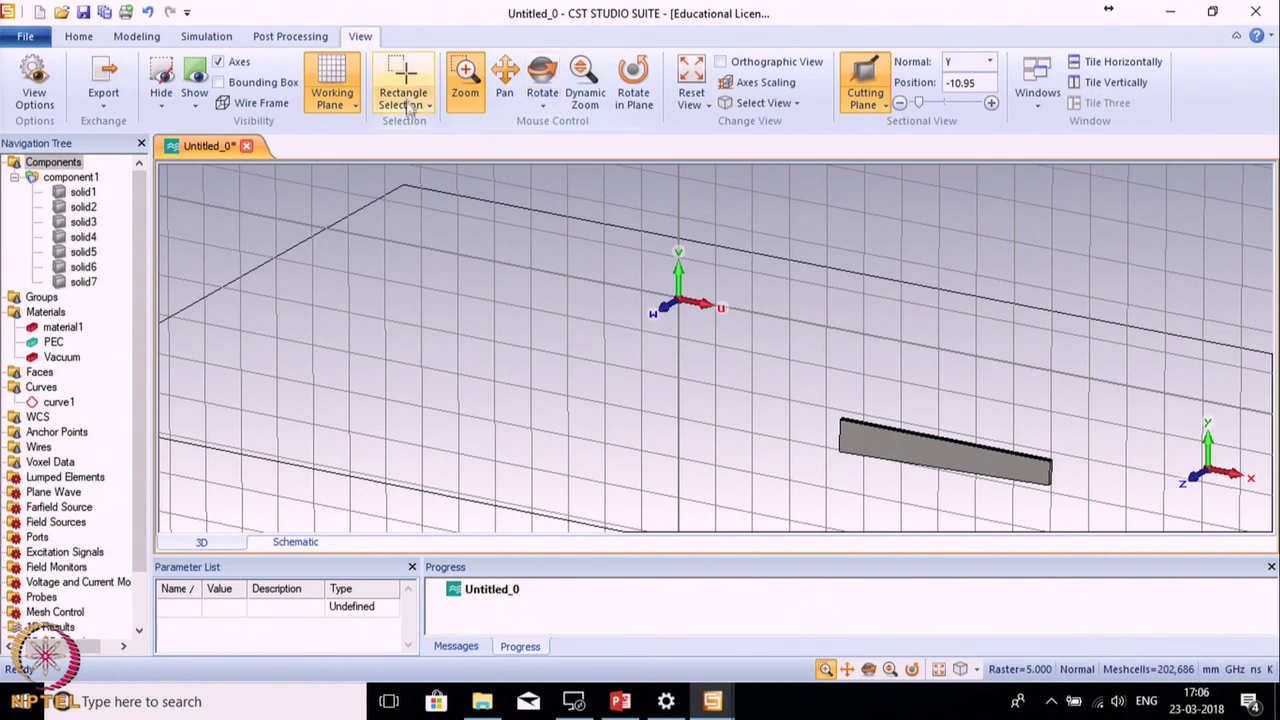
click(542, 78)
drag(660, 262, 757, 225)
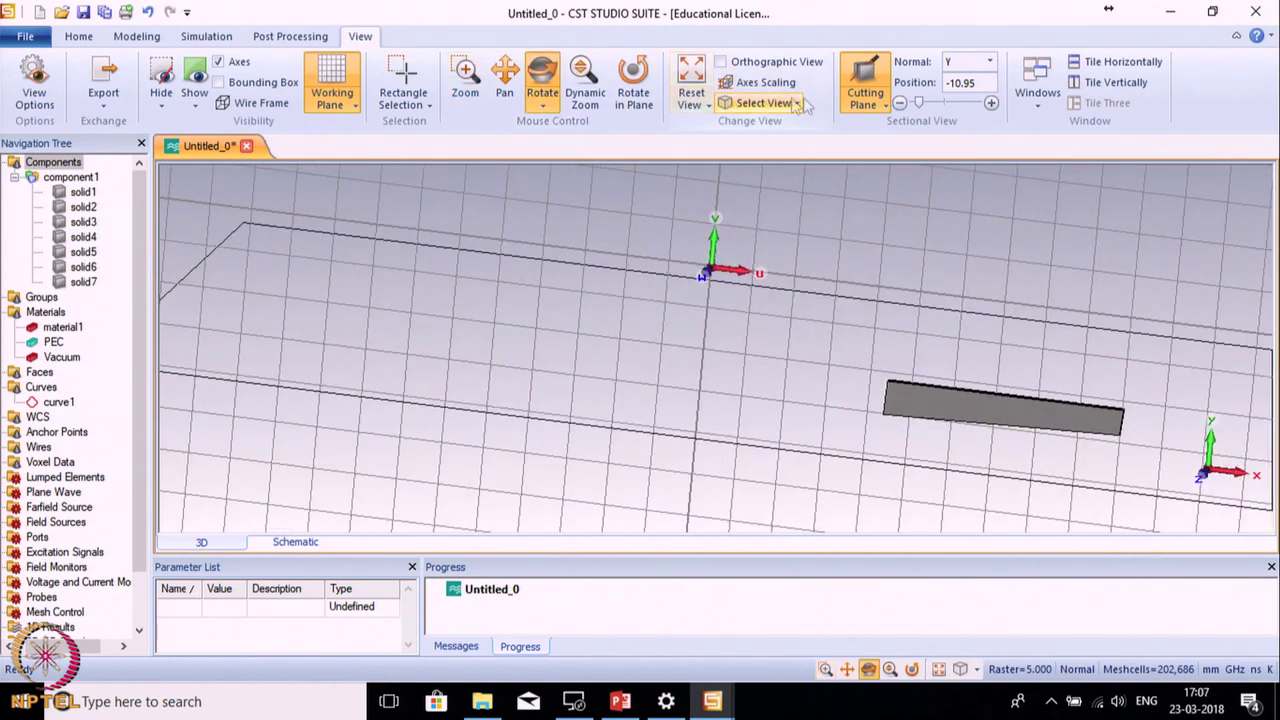
Step: Hide the navigation tree and restore it
click(1036, 100)
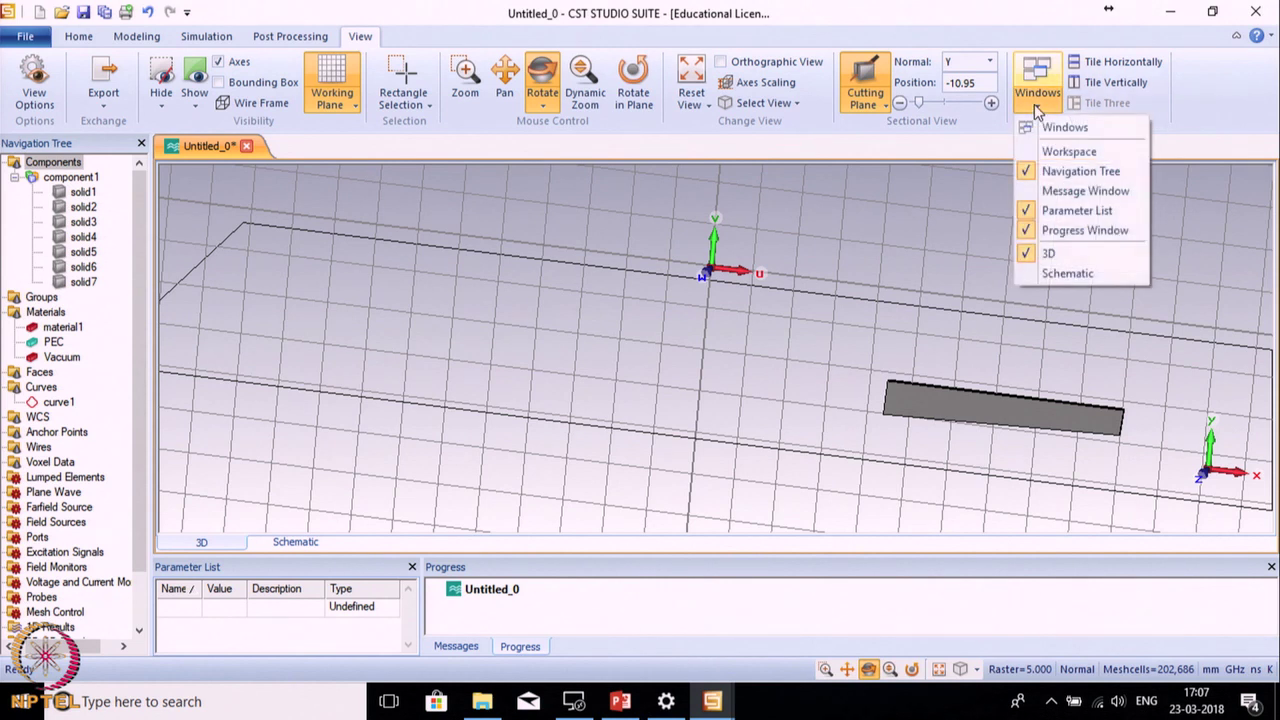
click(1030, 172)
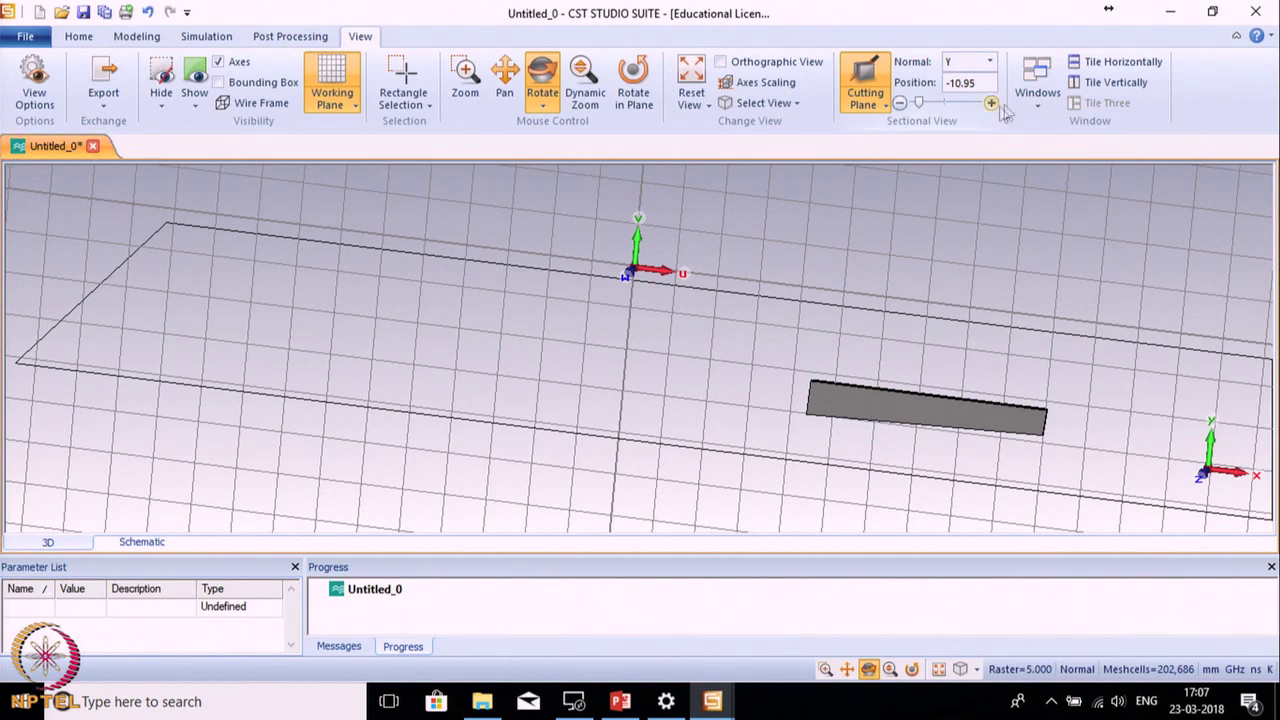
click(1033, 98)
click(1033, 170)
click(1037, 100)
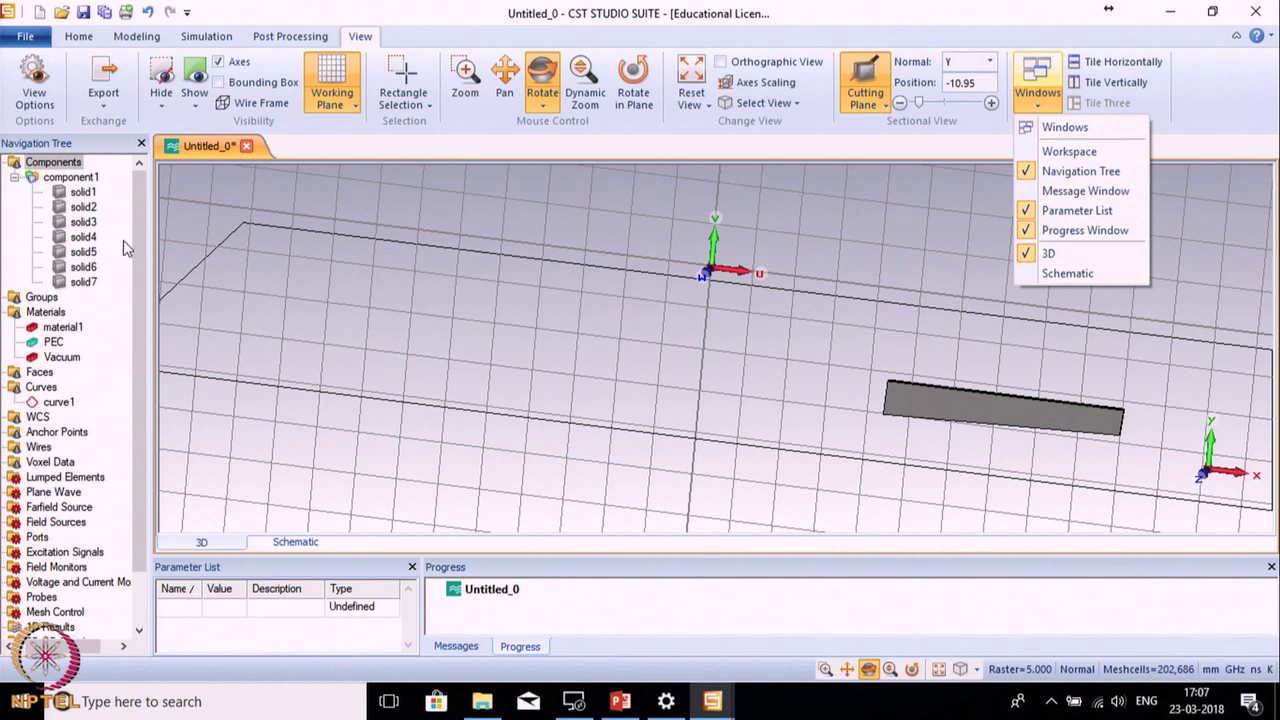
Step: Collapse component1 in the navigation tree
click(20, 188)
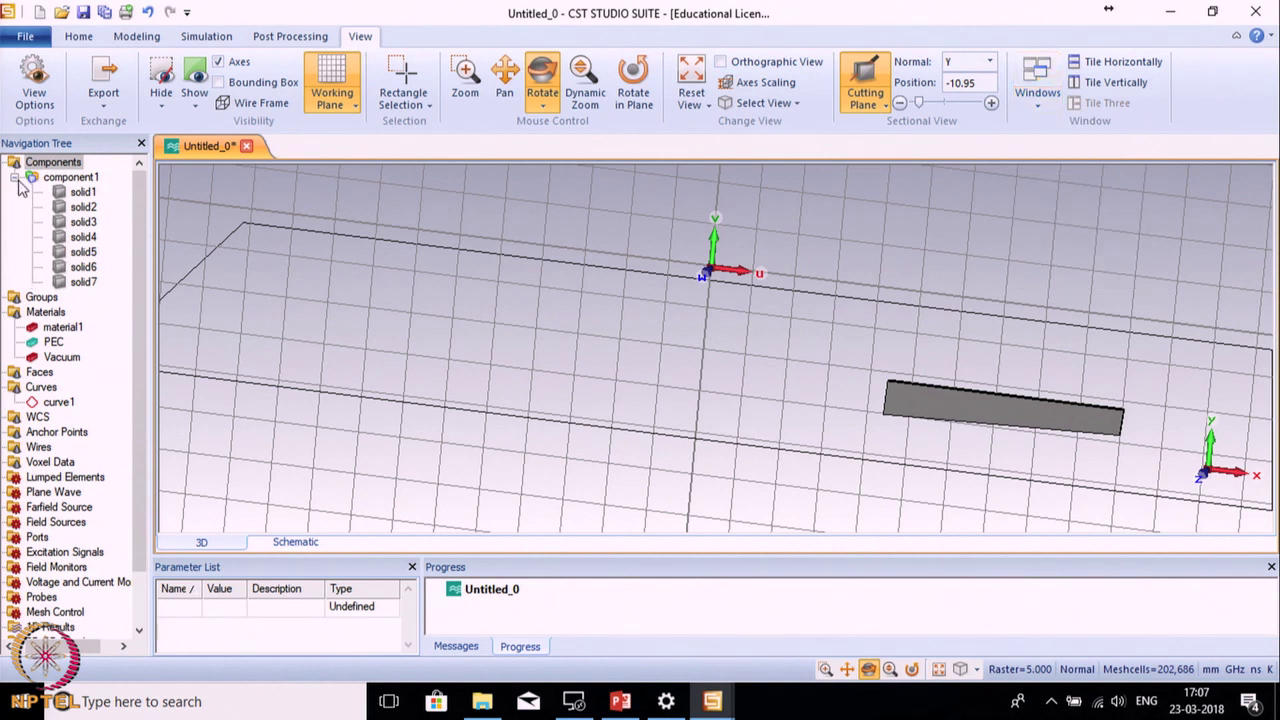
click(15, 178)
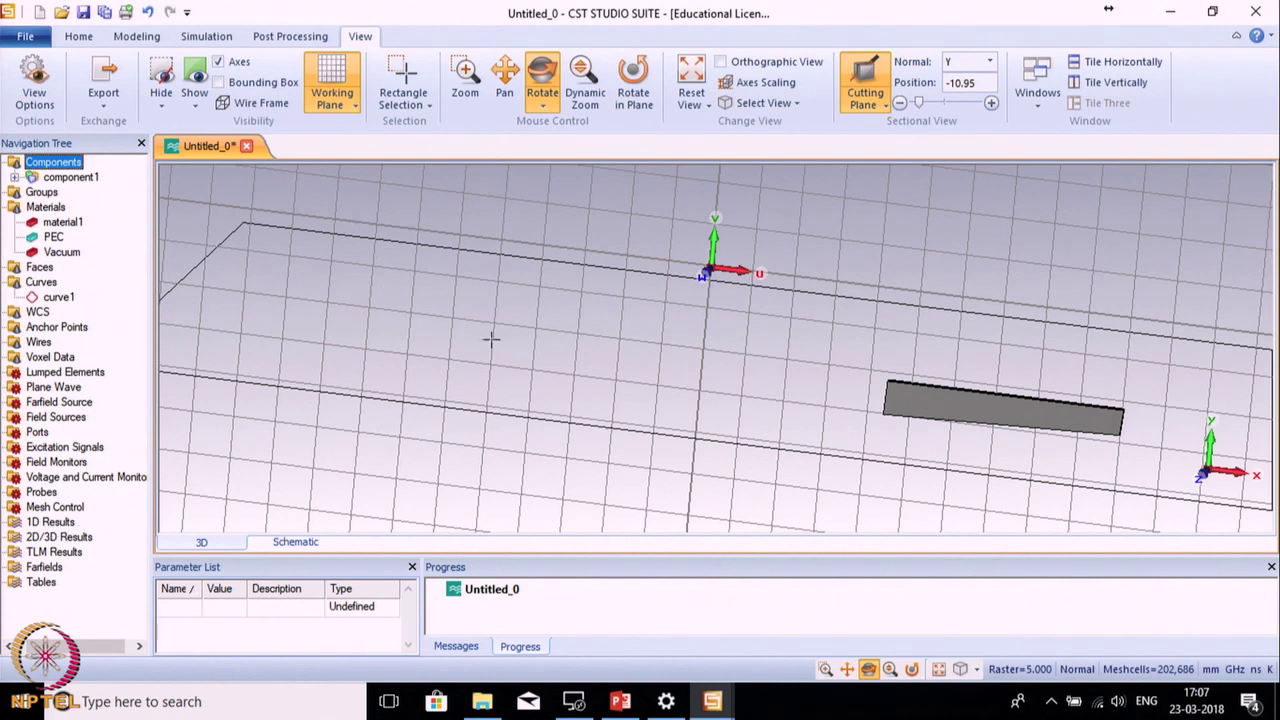
Step: Enlarge the parameter list and progress area below the 3D view
scroll(470, 335, down, 3)
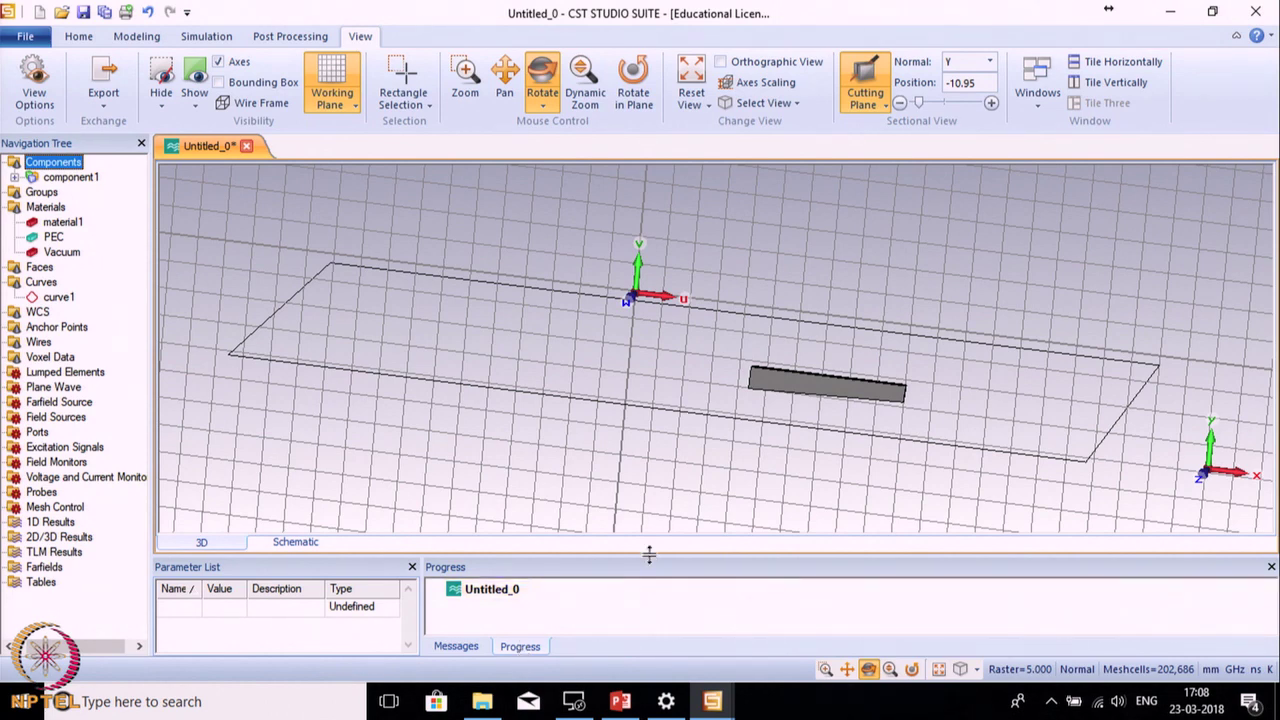
drag(649, 554, 650, 467)
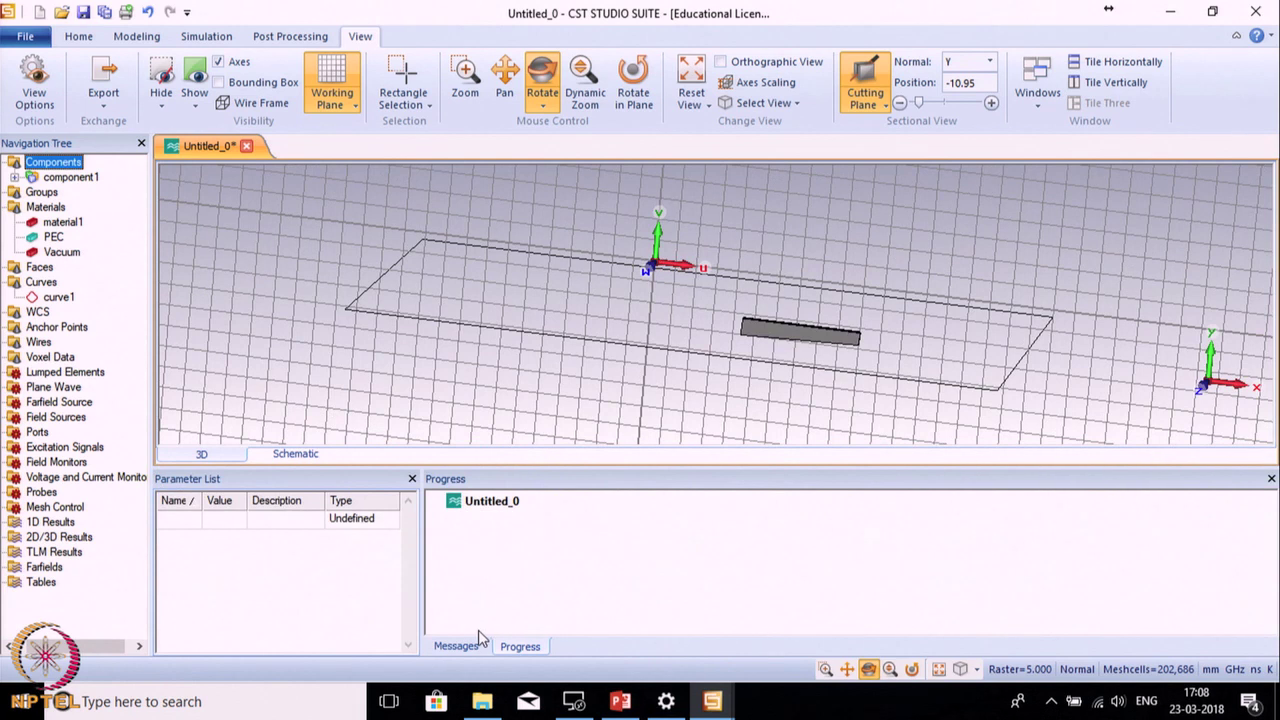
click(70, 38)
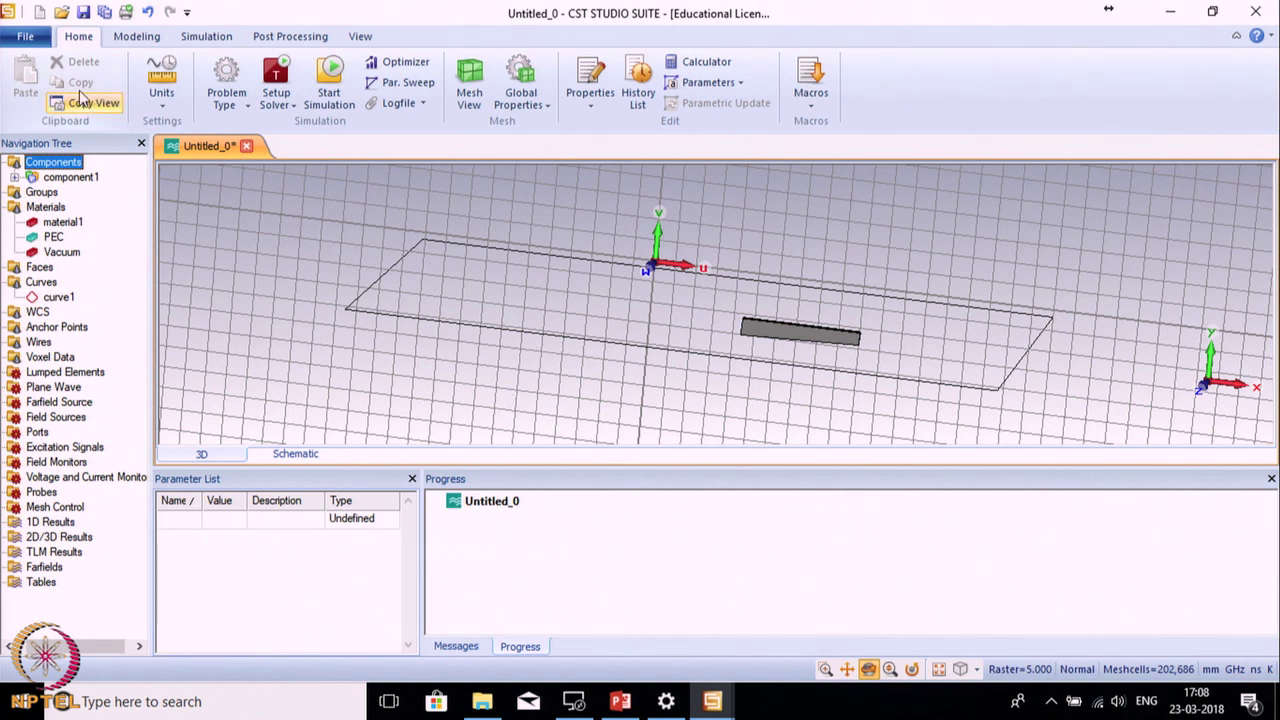
key(alt+f)
key(Escape)
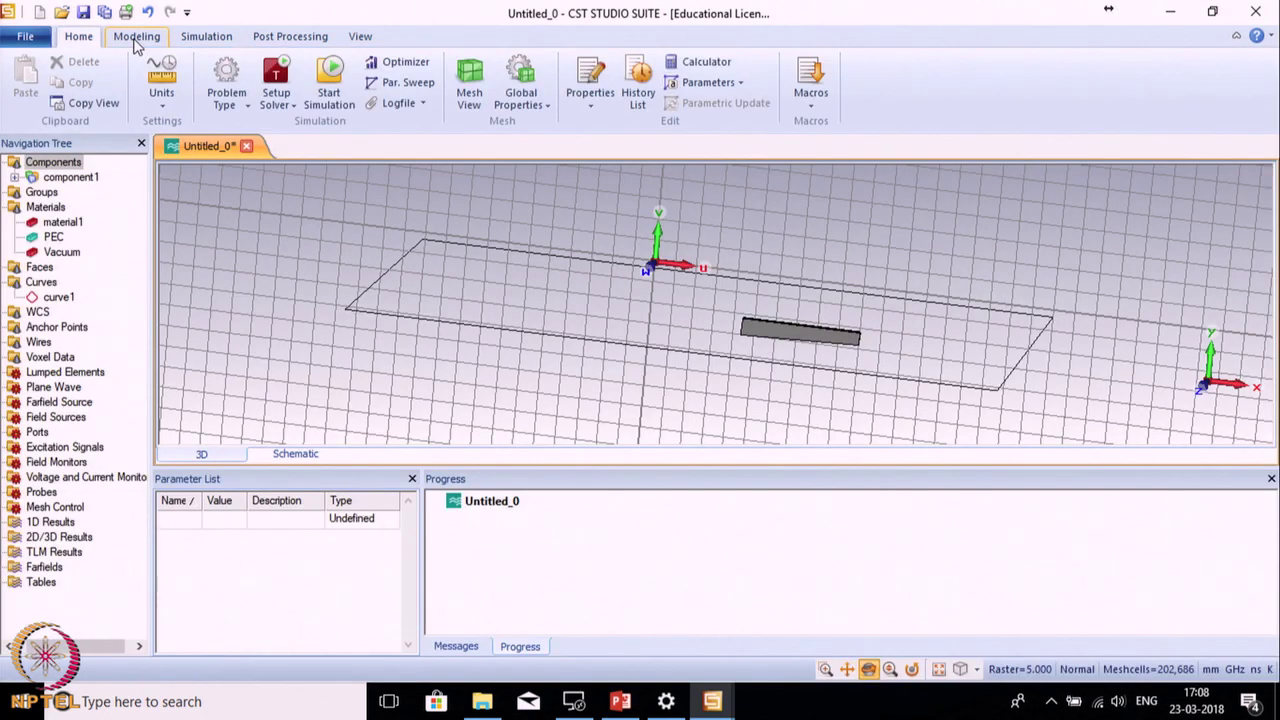
click(136, 40)
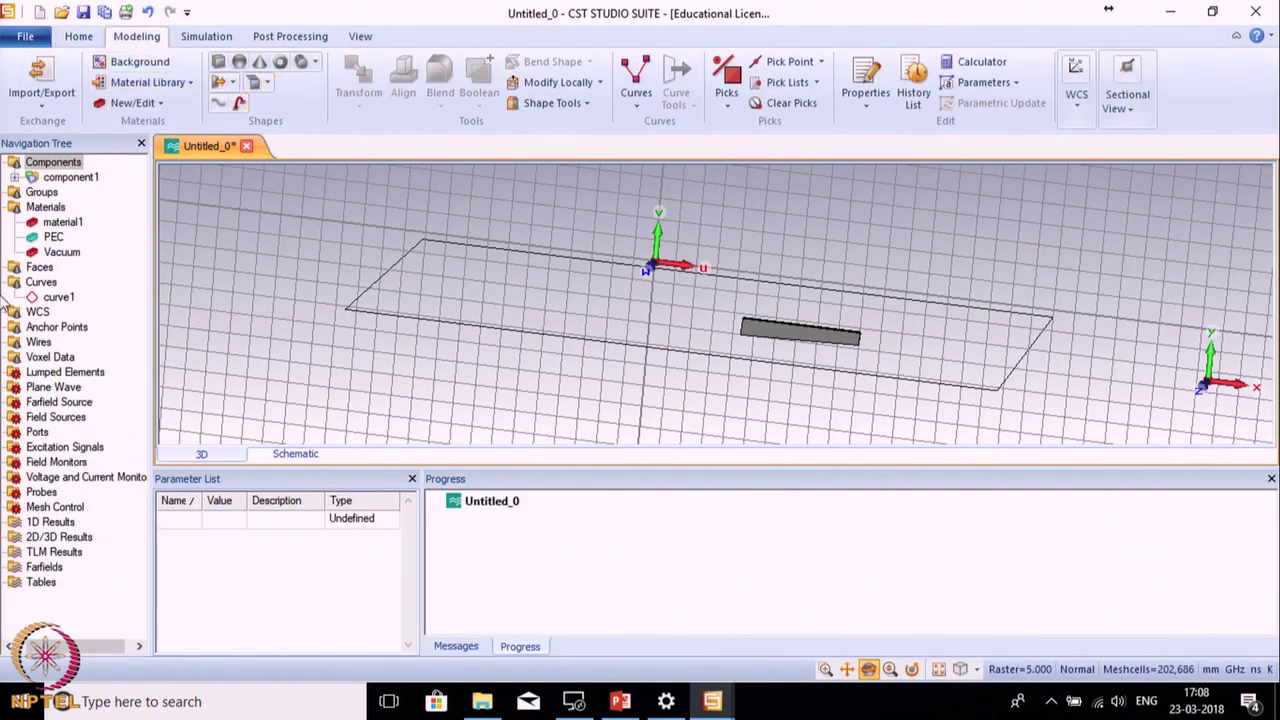
key(Escape)
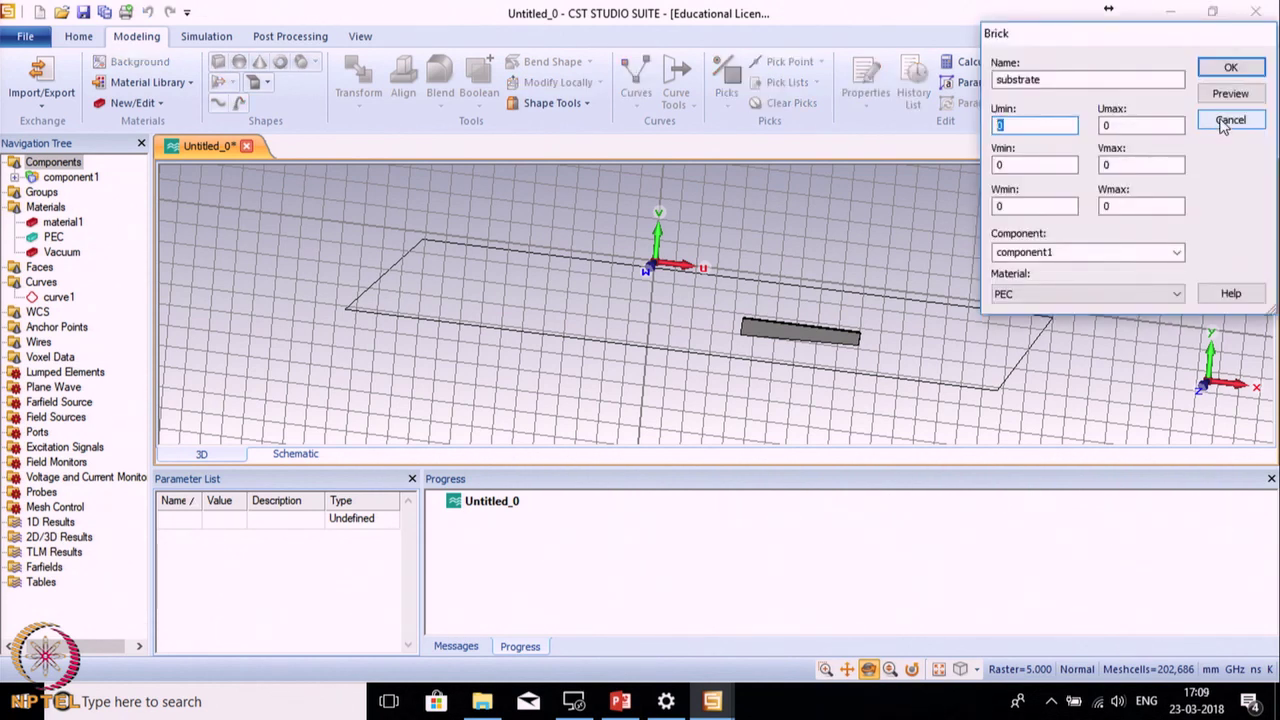
click(1232, 121)
Step: Delete all the solids from solid1 to solid7 in component1
click(14, 177)
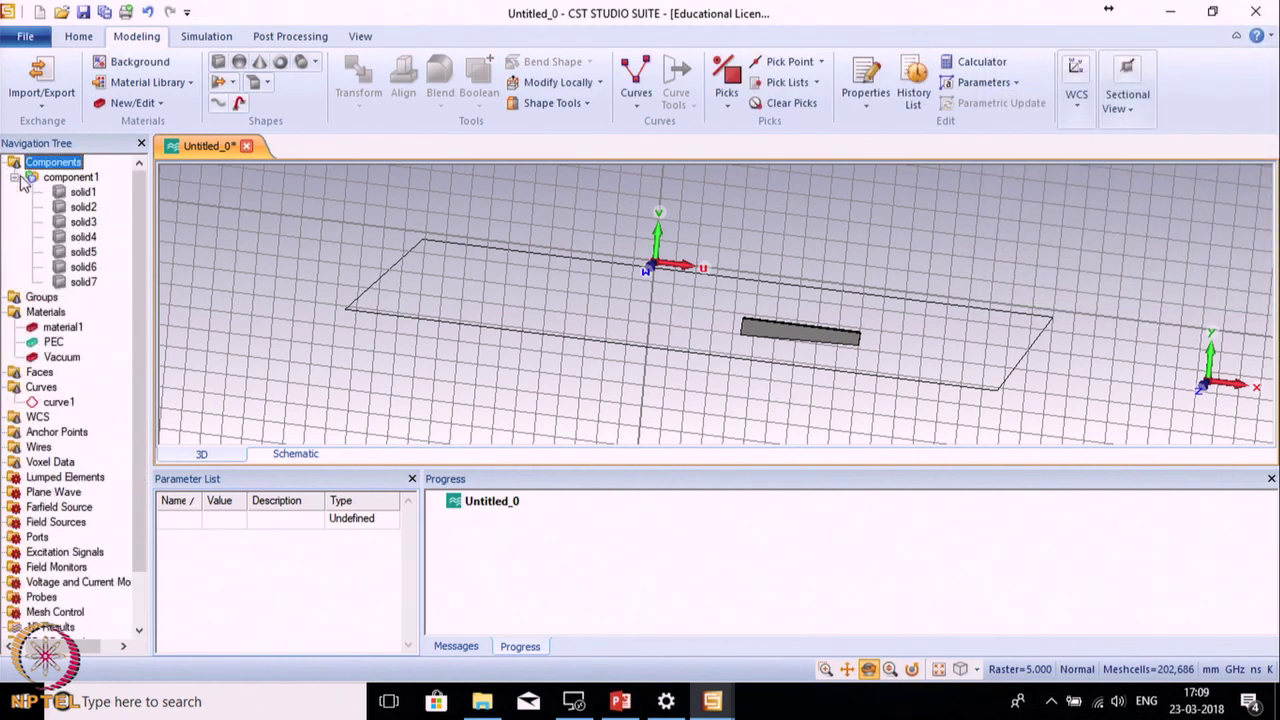
click(85, 194)
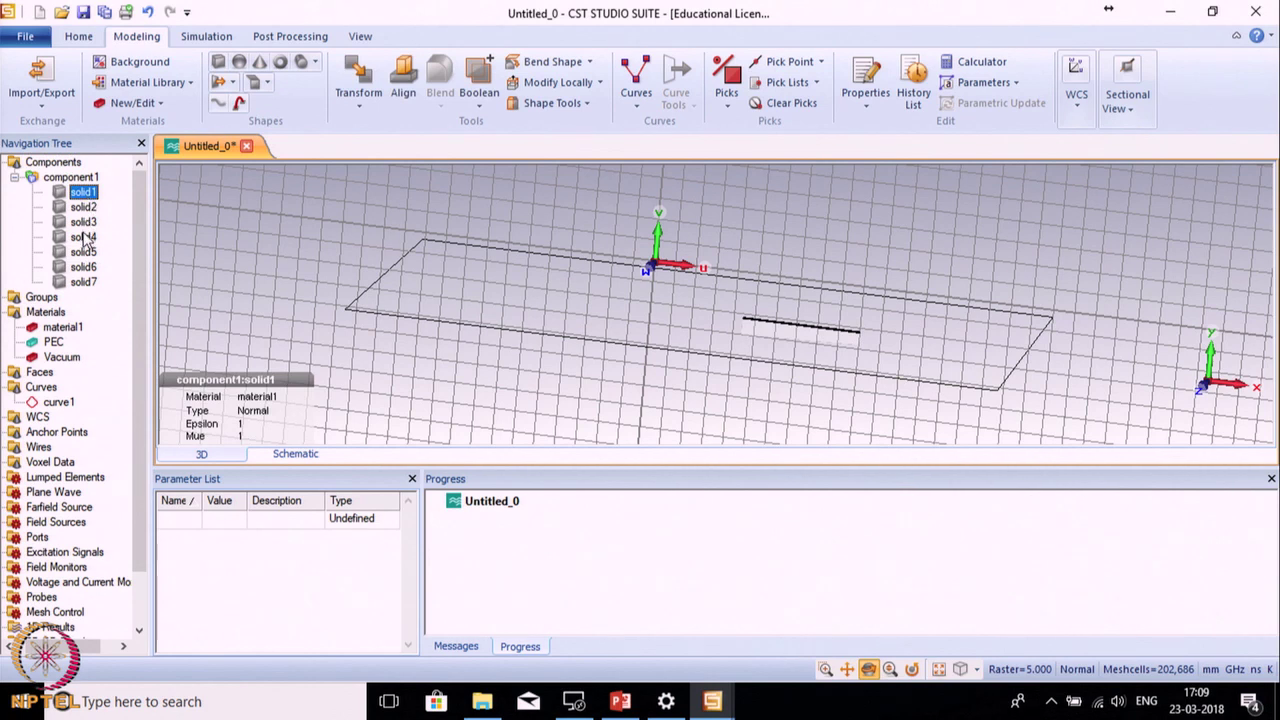
shift+click(88, 284)
right_click(88, 285)
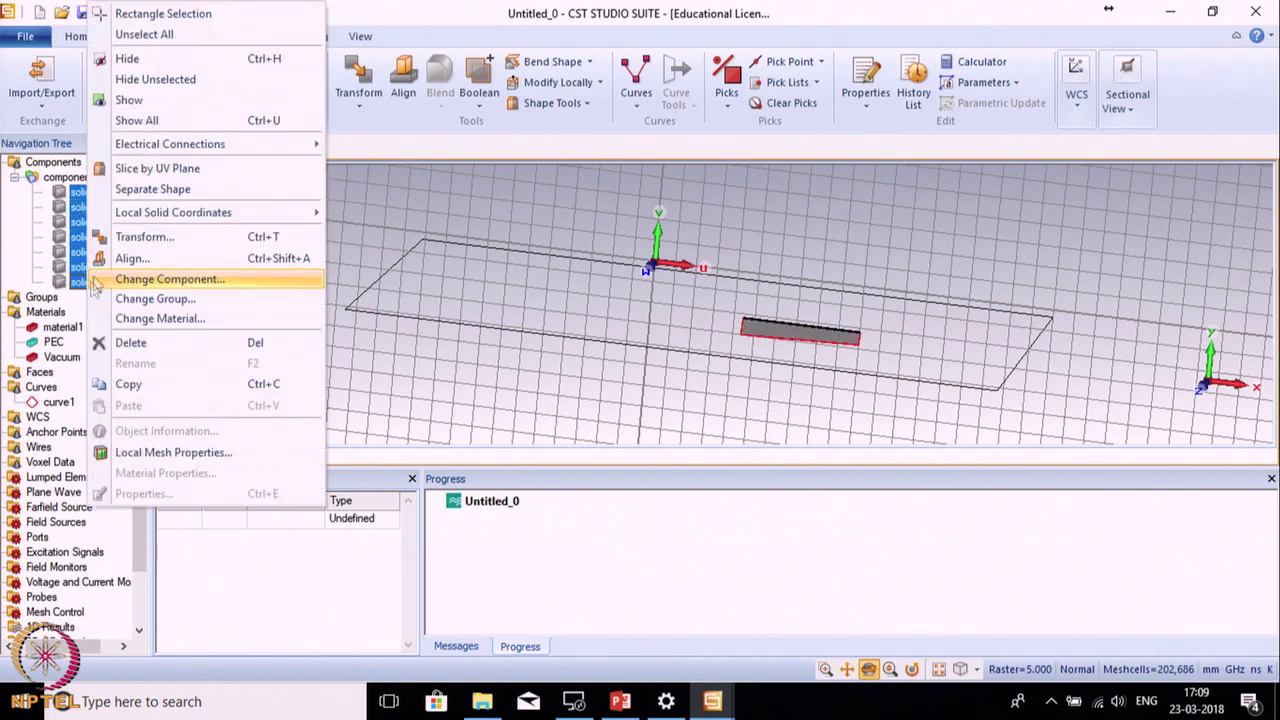
click(138, 347)
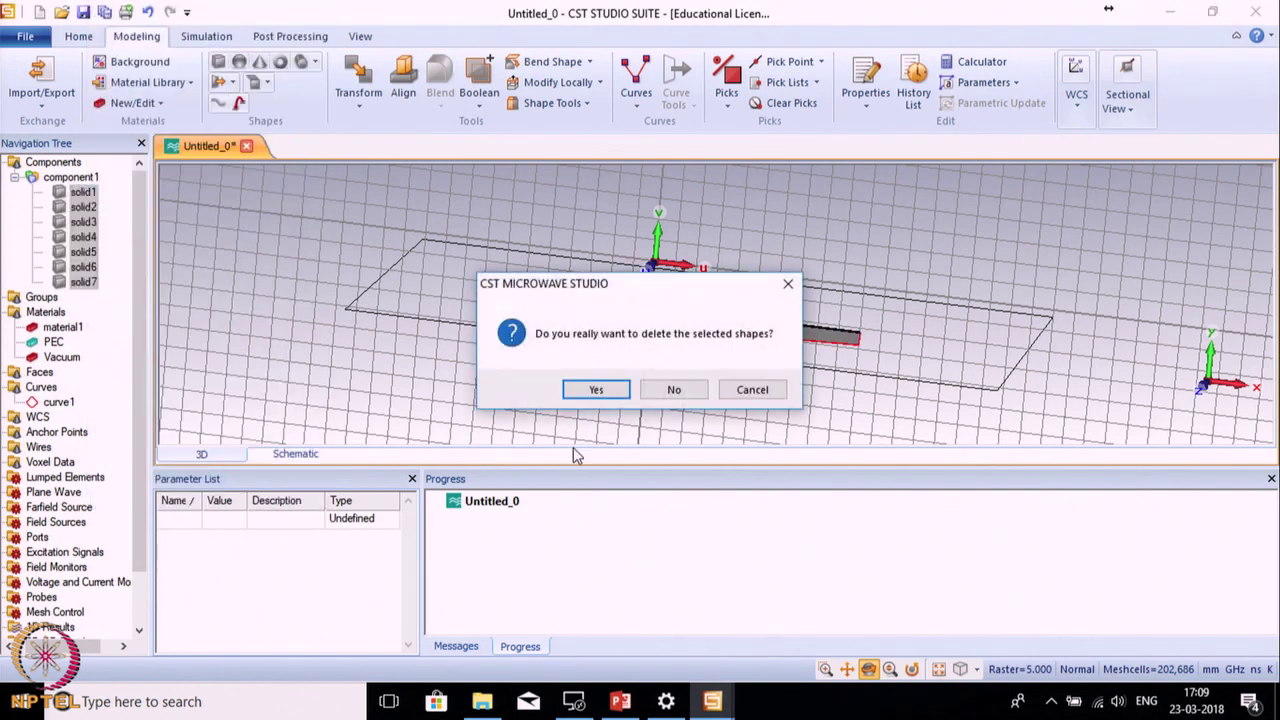
click(600, 391)
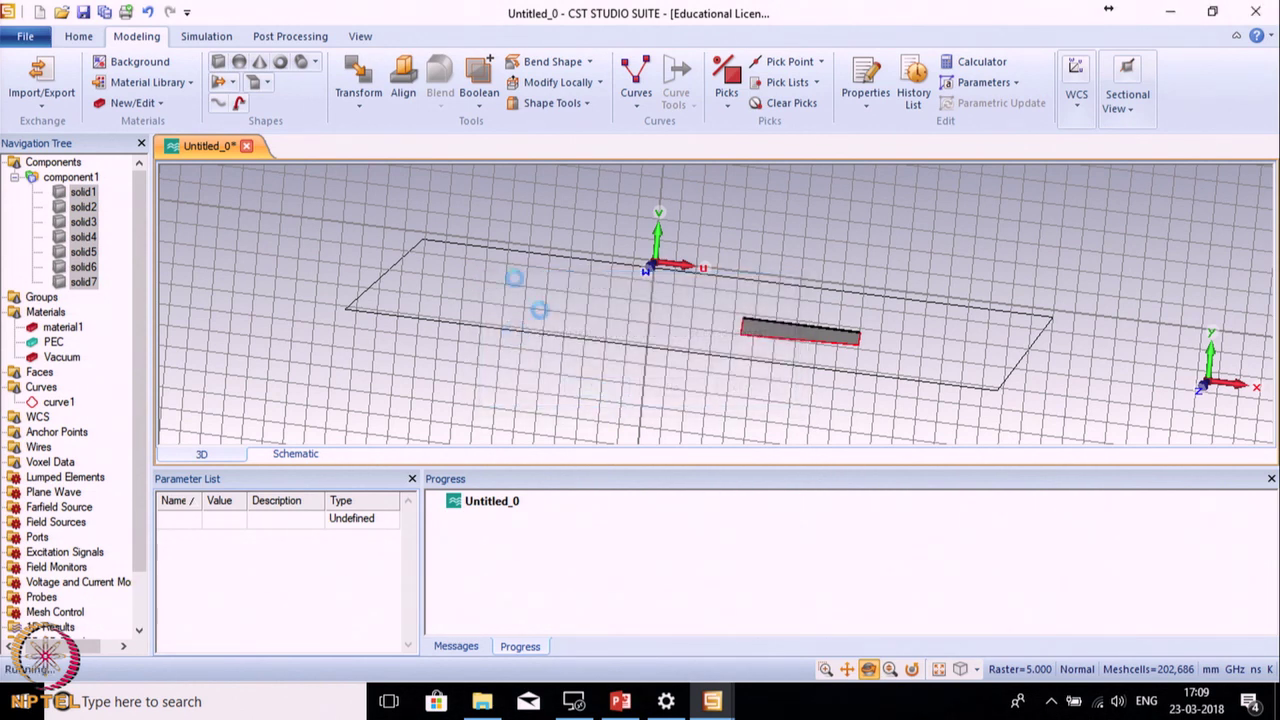
Step: Start a new brick by entering its dimensions numerically, with Umin -lsub/2 and Umax lsub/2
click(218, 61)
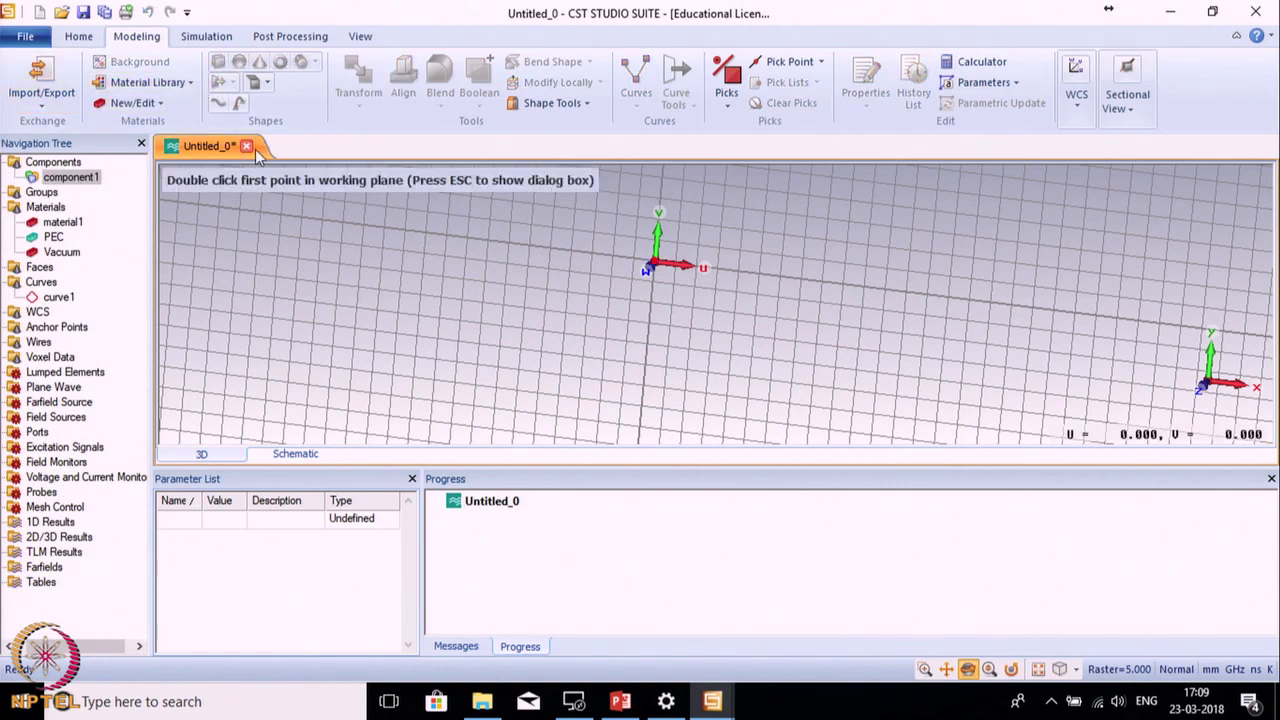
key(Escape)
key(Tab)
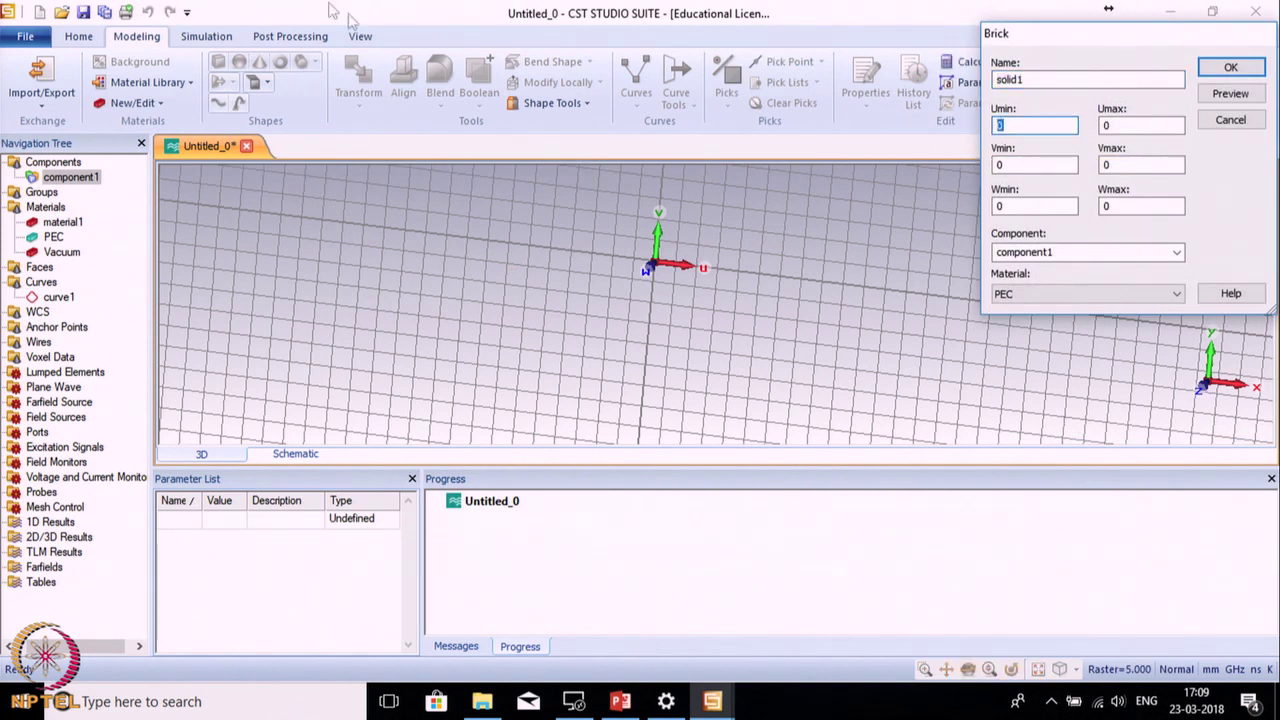
scroll(648, 268, up, 3)
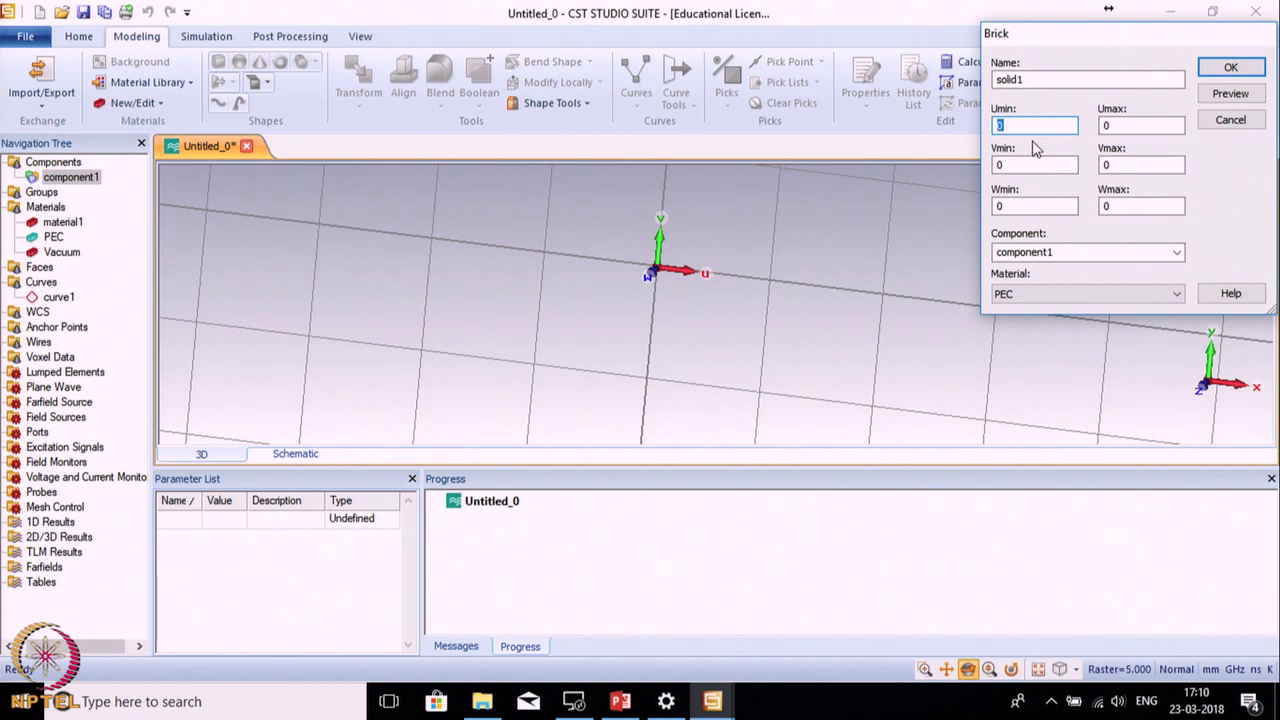
text(-)
double_click(1039, 125)
double_click(1138, 125)
text(lsub/2)
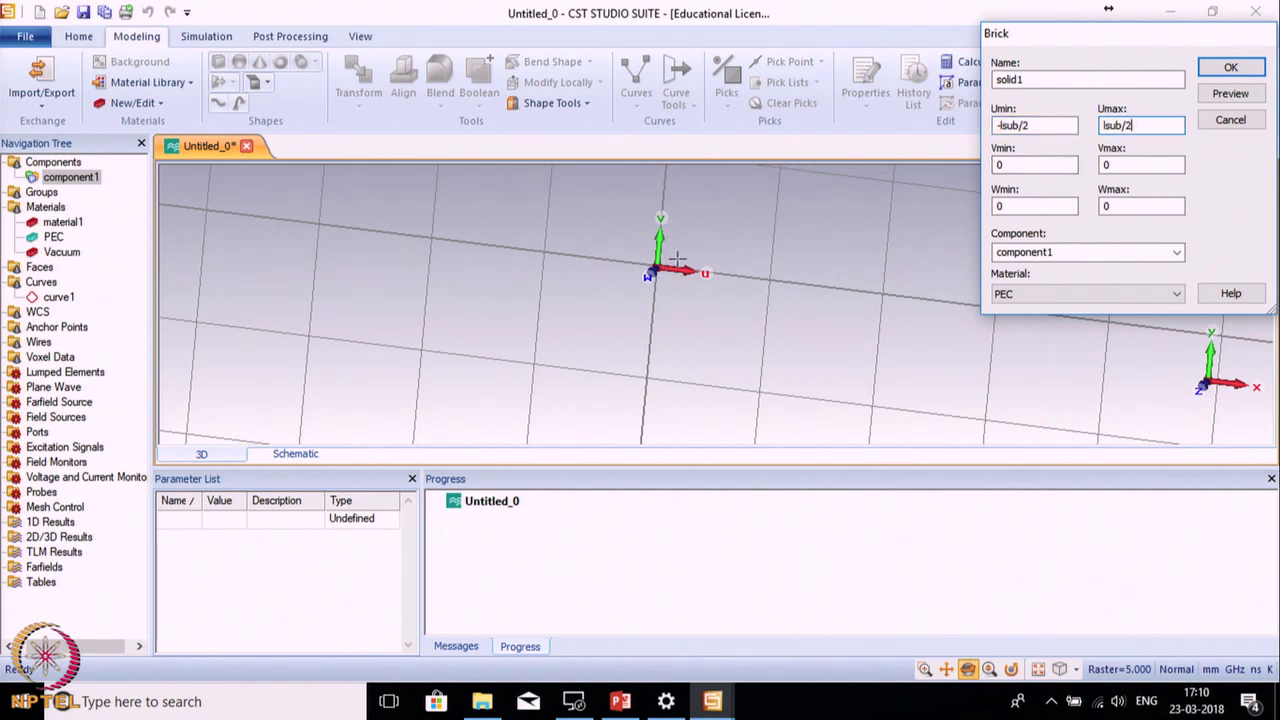
Step: Set the brick's Vmax to wsub and its Wmax to hsub
double_click(1108, 165)
text(wsub)
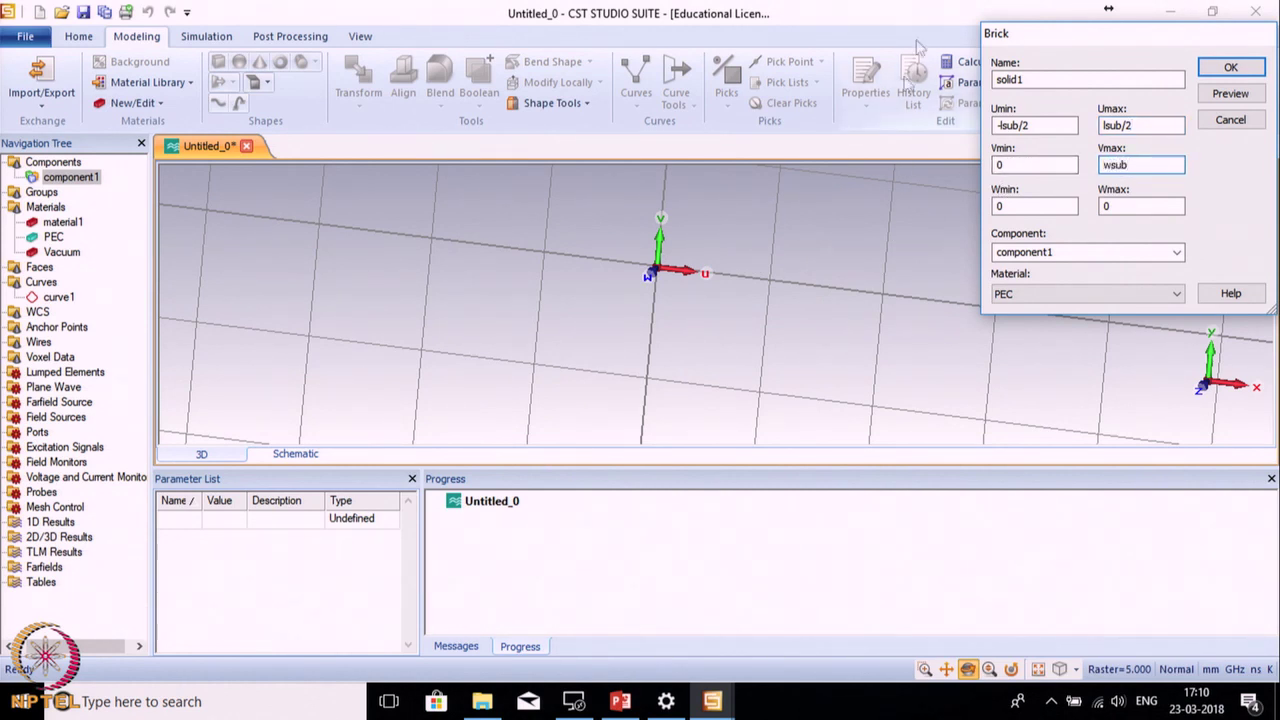
key(Tab)
key(Tab)
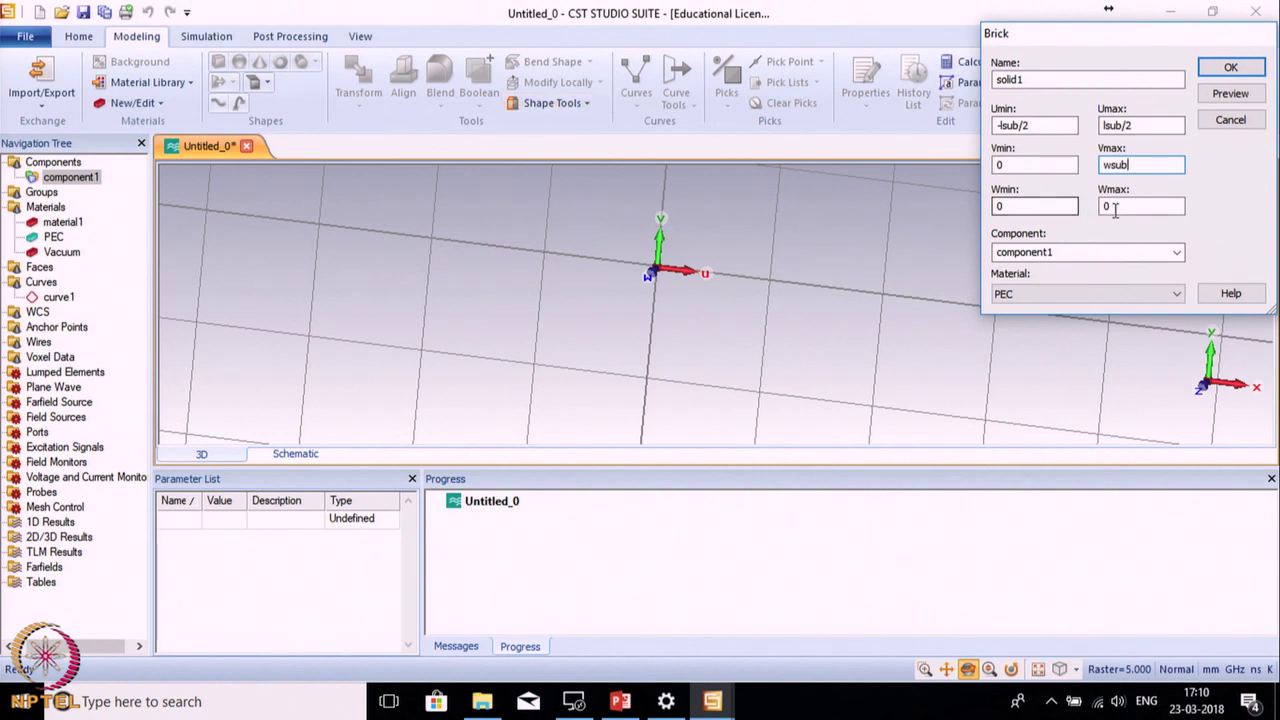
text(hsub)
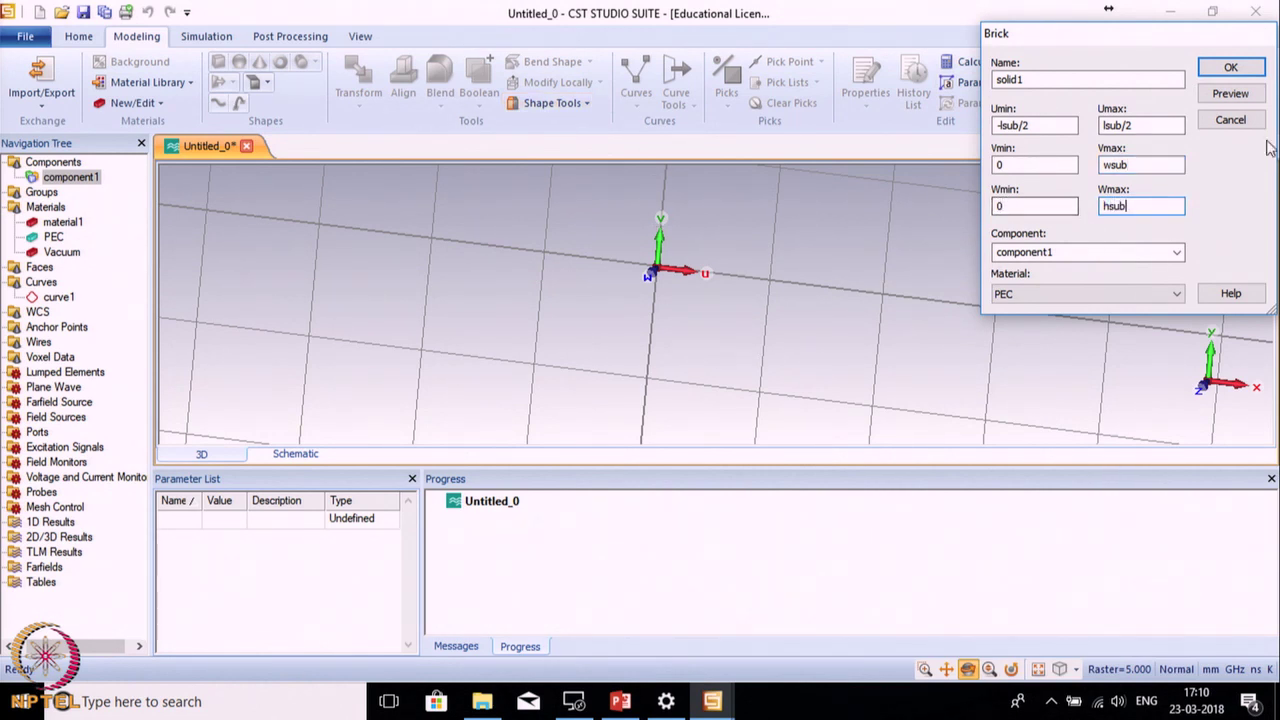
Step: Preview the brick and define its missing parameters as lsub = 20, wsub = 70 and hsub = 0.8
click(1240, 97)
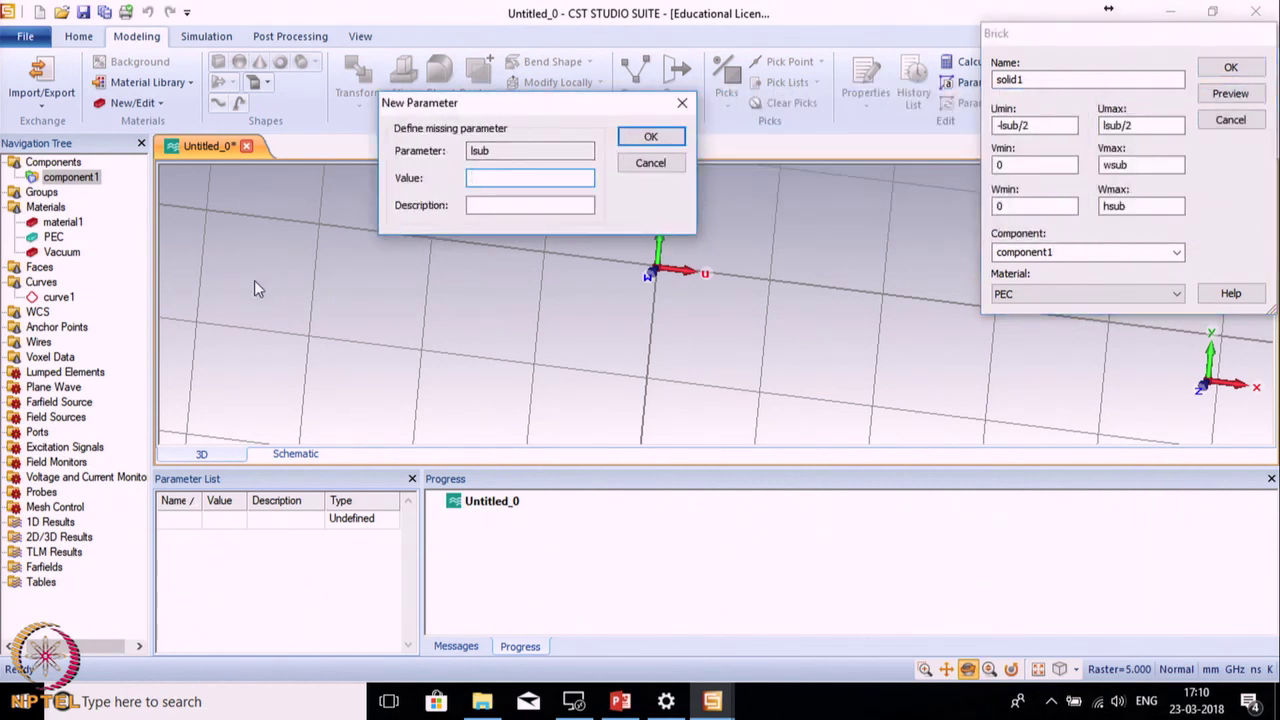
text(20)
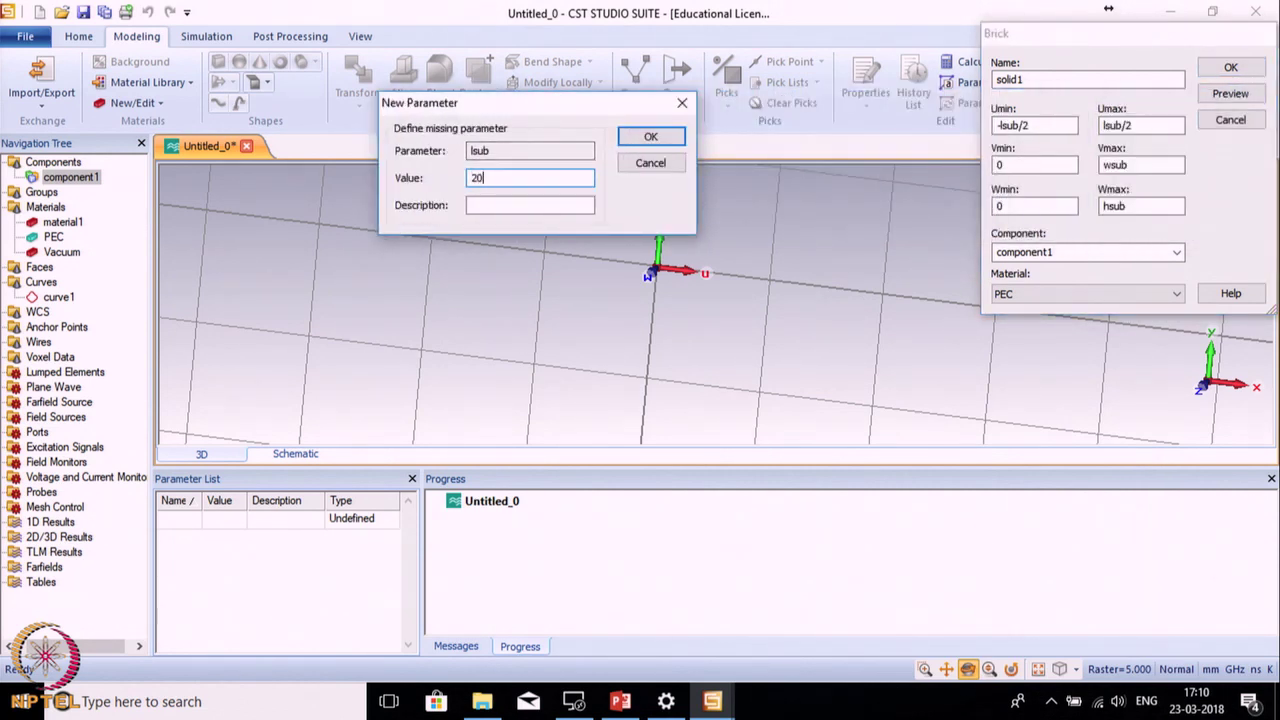
click(650, 137)
text(70)
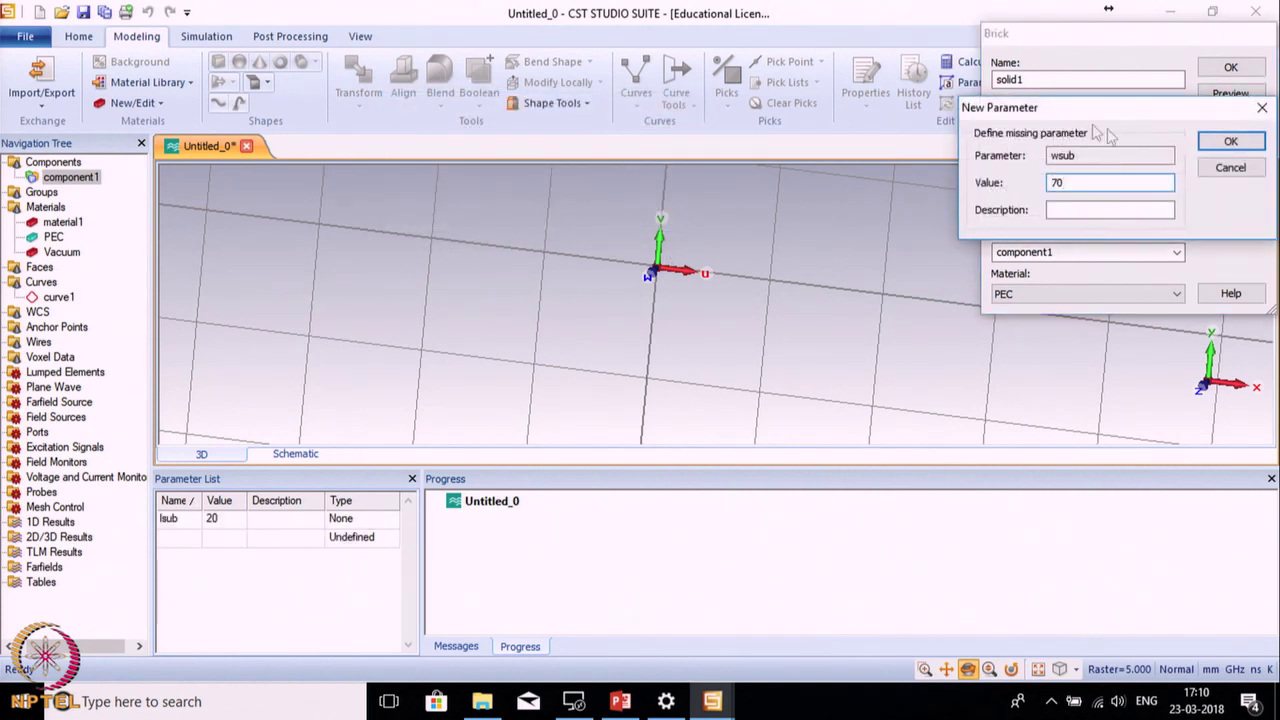
click(1229, 142)
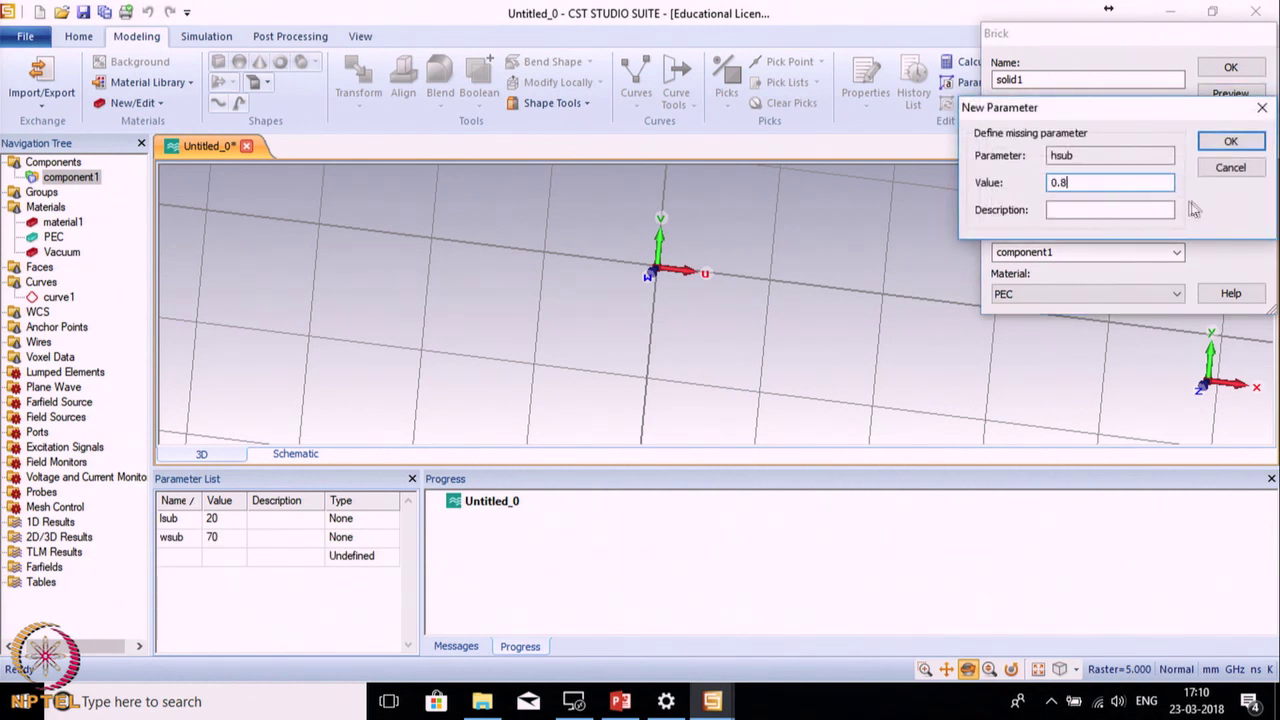
click(1231, 143)
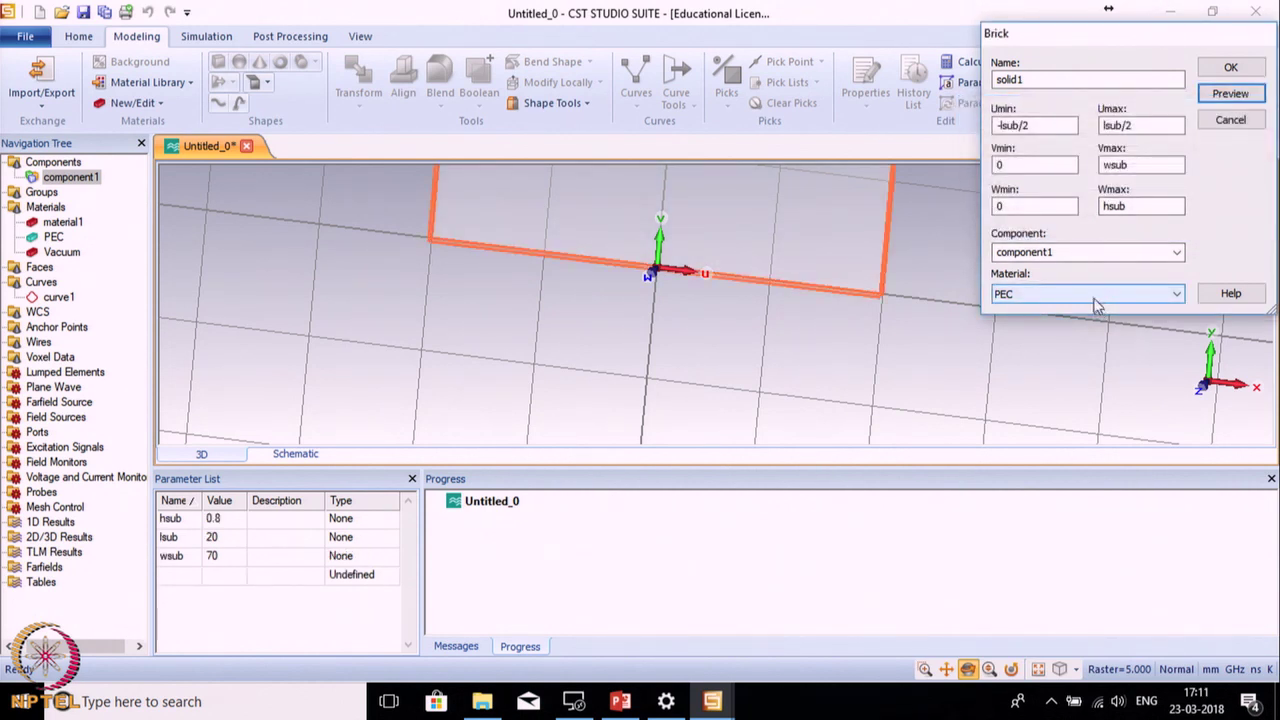
Step: Keep the brick in component1 and name it Substrate
click(1059, 251)
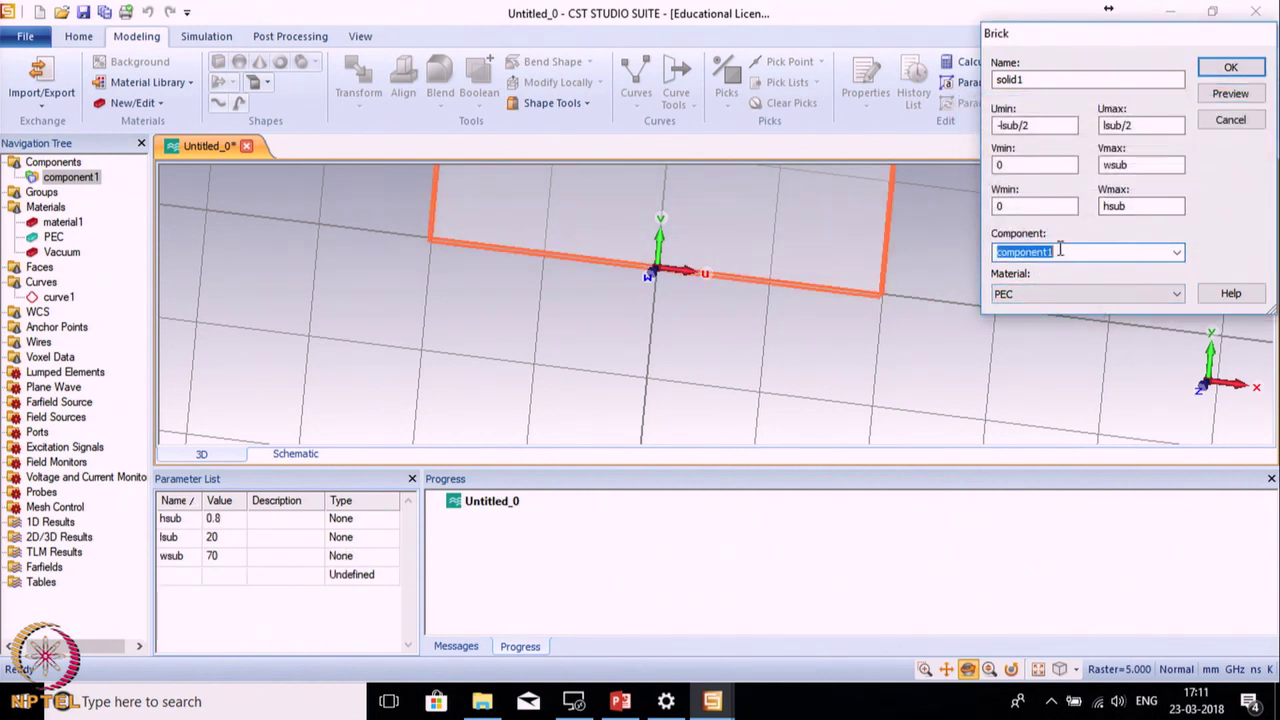
click(1176, 252)
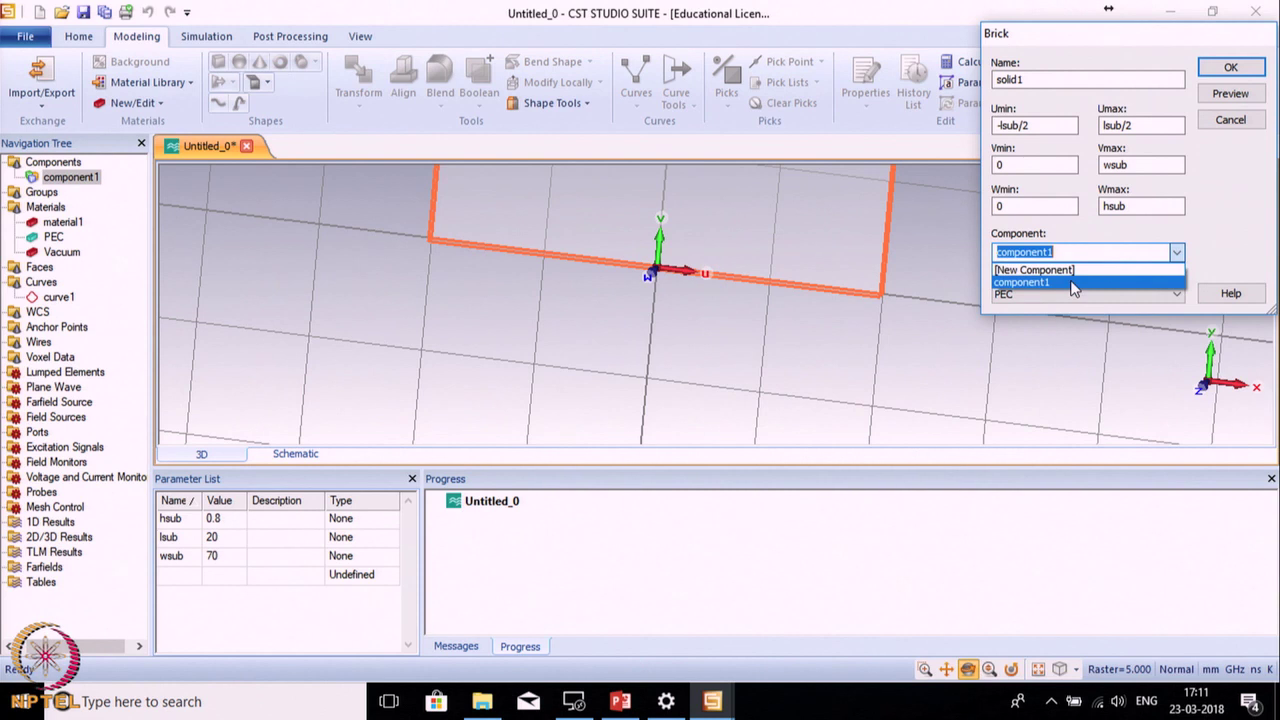
double_click(1041, 79)
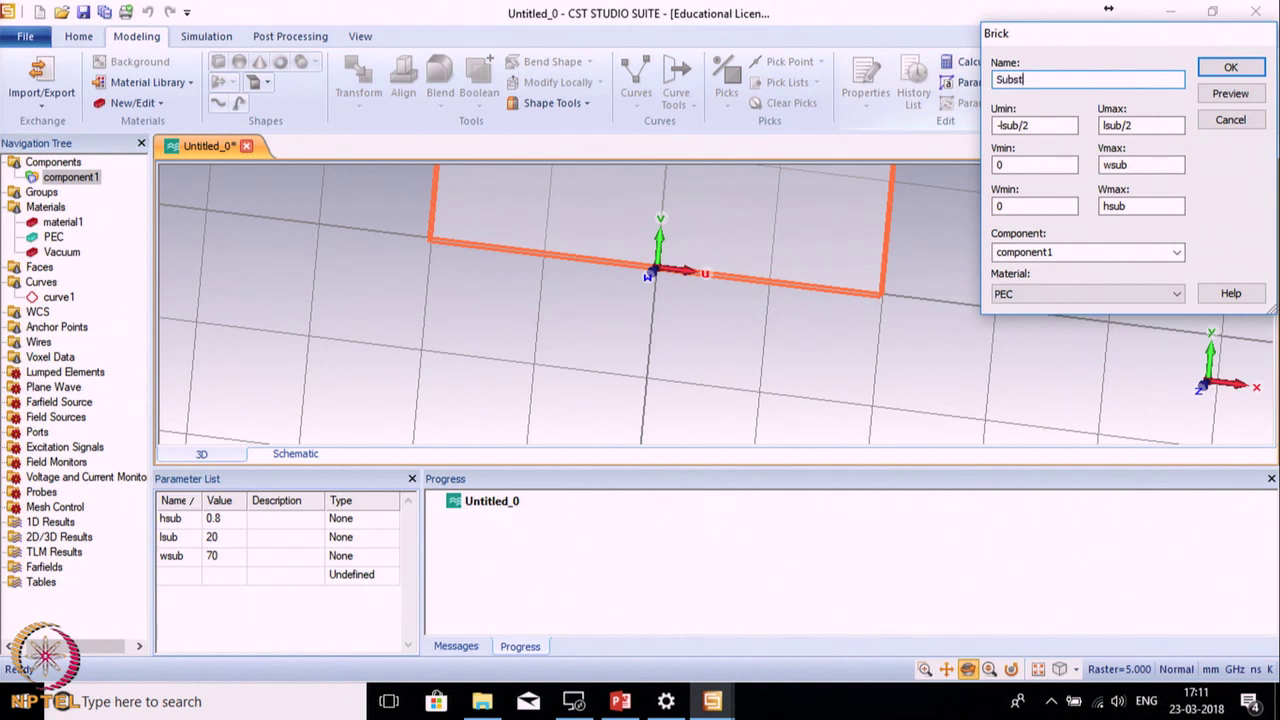
Step: Load FR-4 (lossy) from the material library as the Substrate brick's material and create the brick
click(1137, 296)
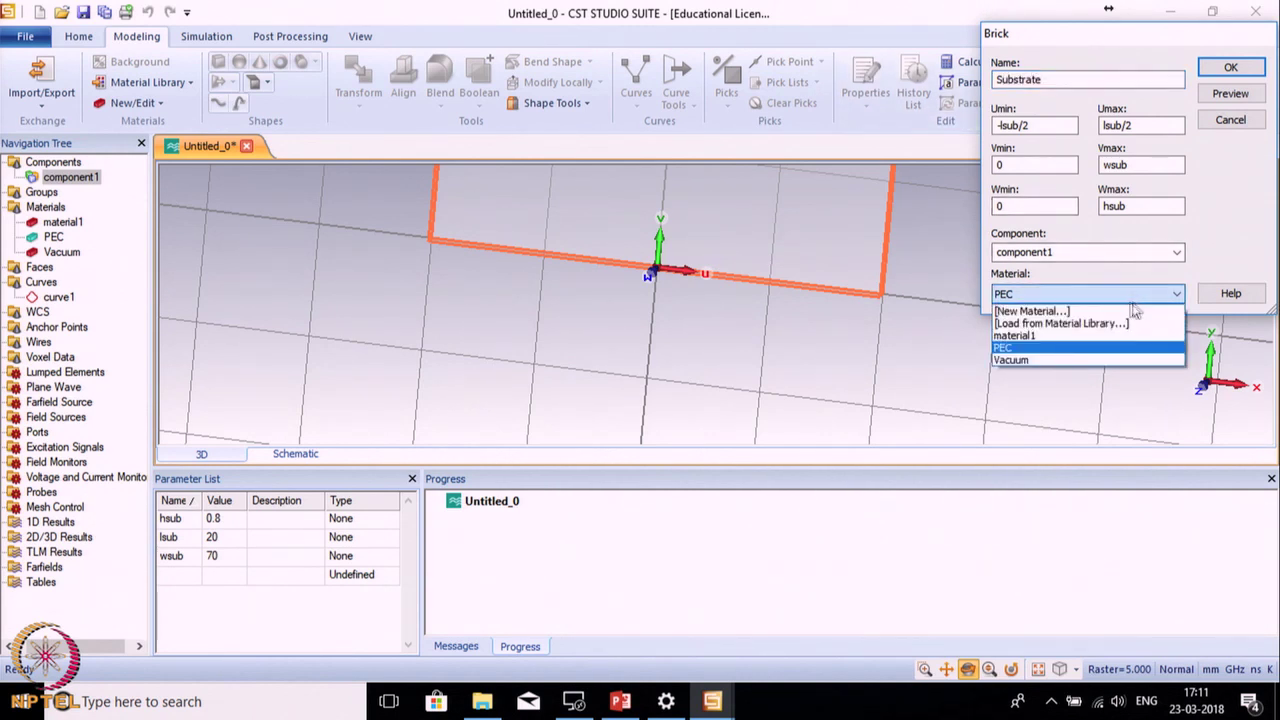
click(1210, 265)
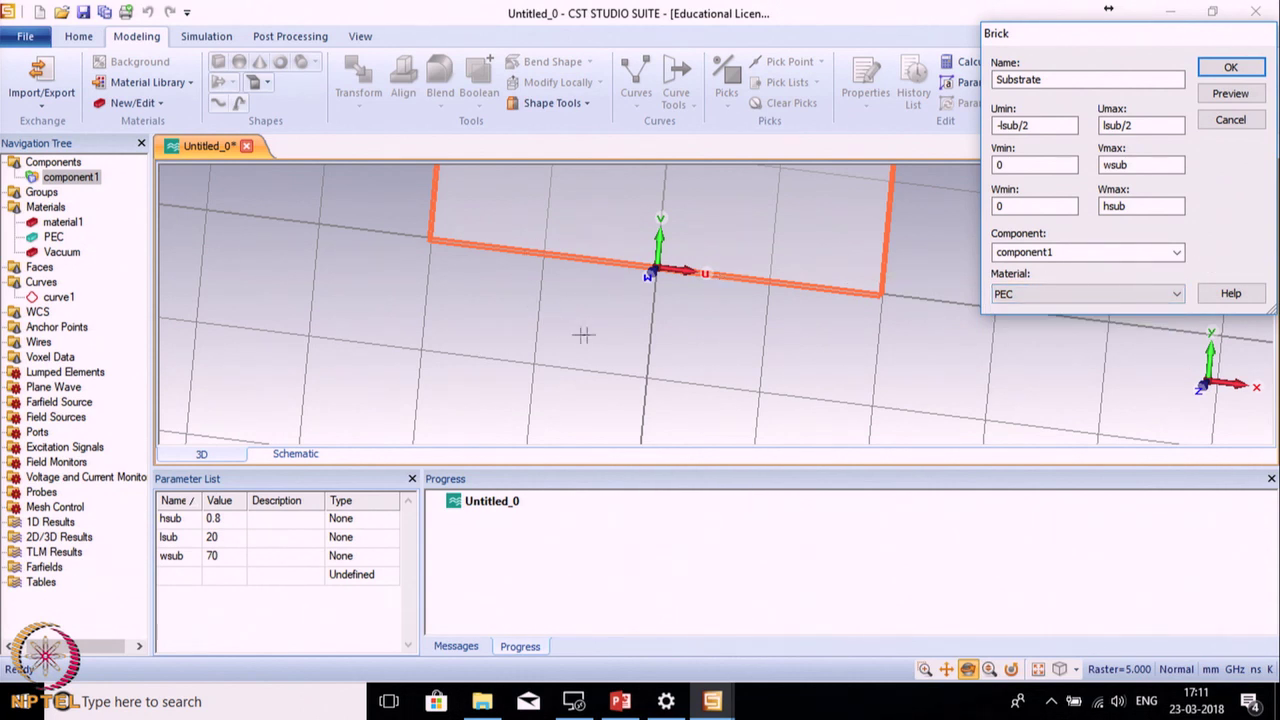
click(1050, 294)
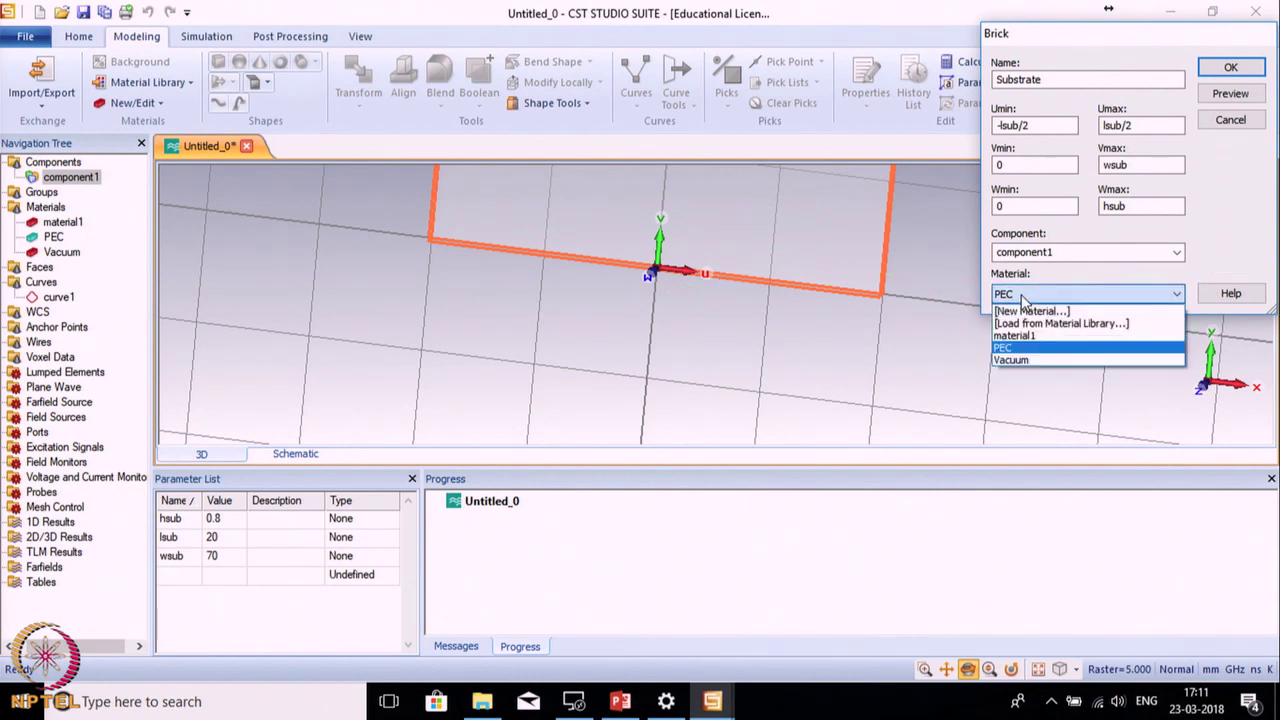
click(1062, 324)
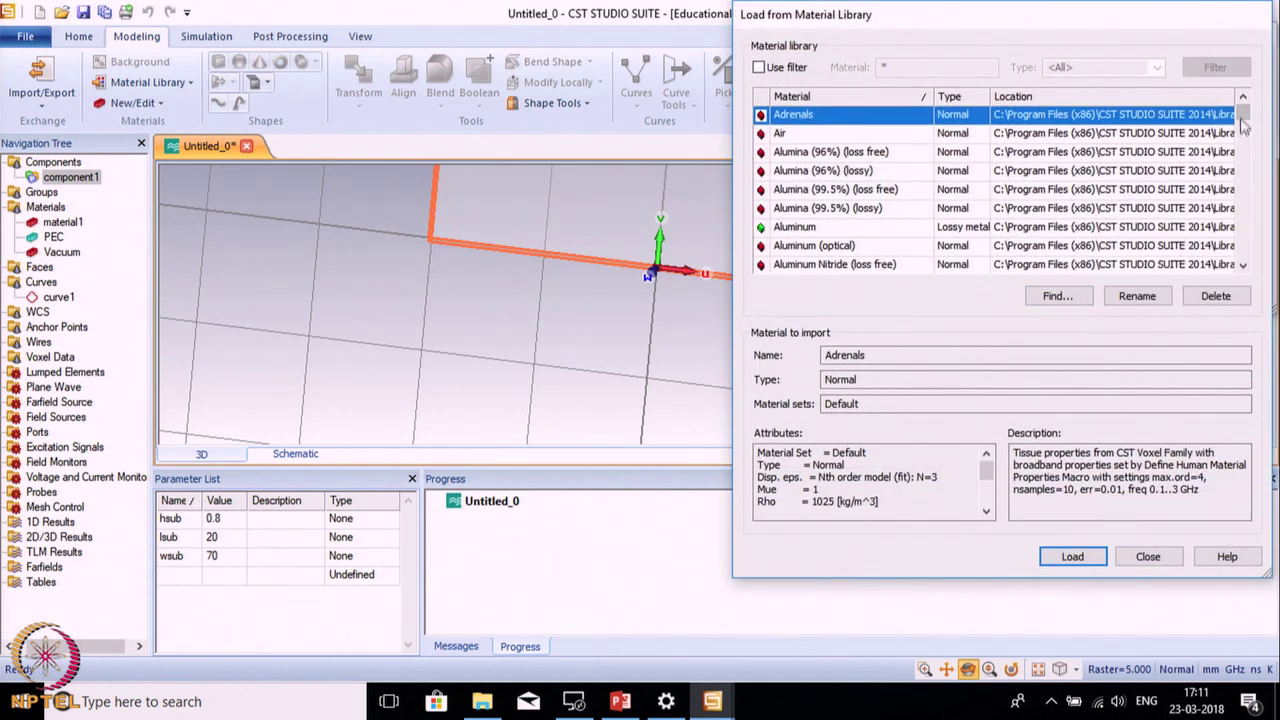
click(1243, 265)
drag(1243, 265, 1243, 265)
scroll(1080, 228, down, 10)
scroll(1078, 230, down, 7)
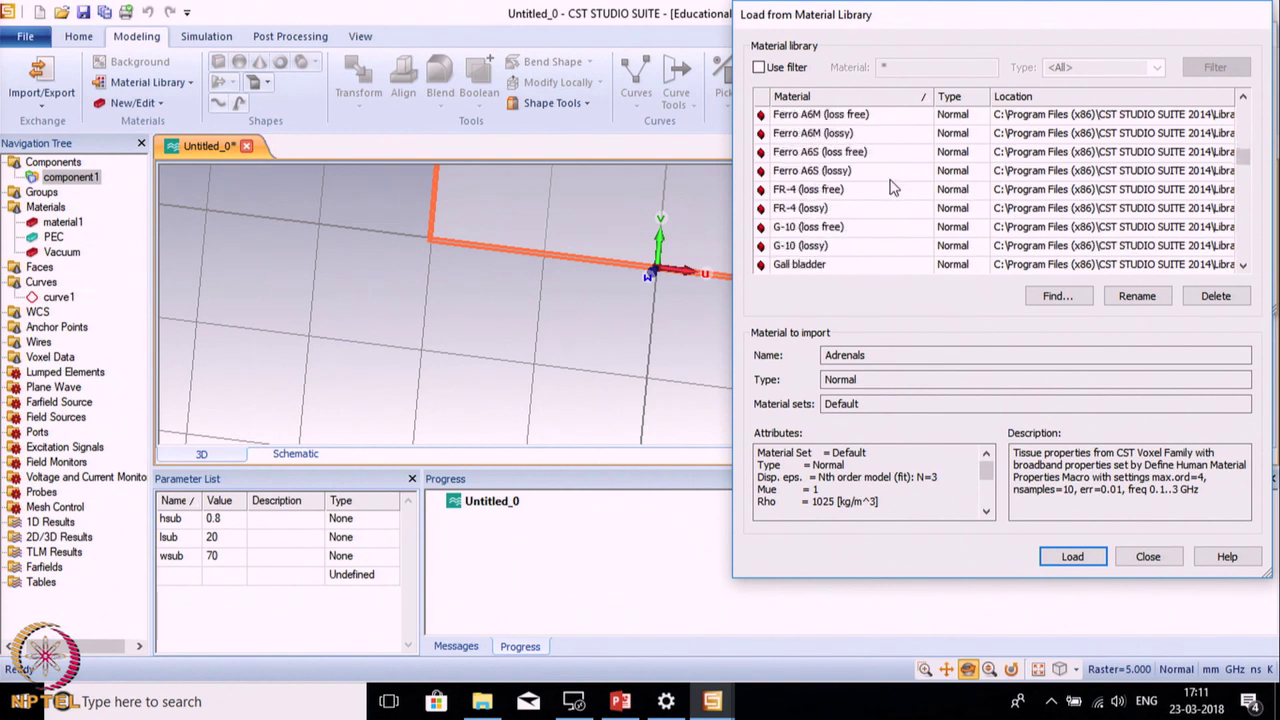
click(815, 208)
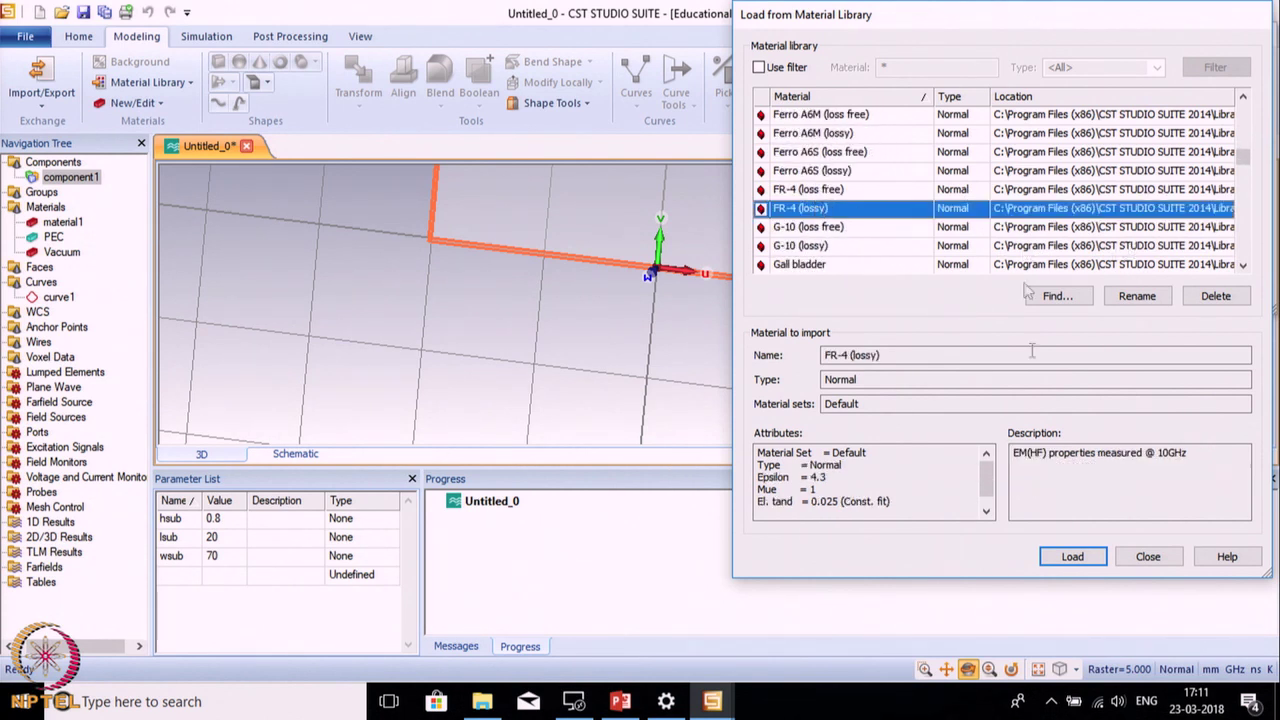
click(1072, 556)
click(1226, 66)
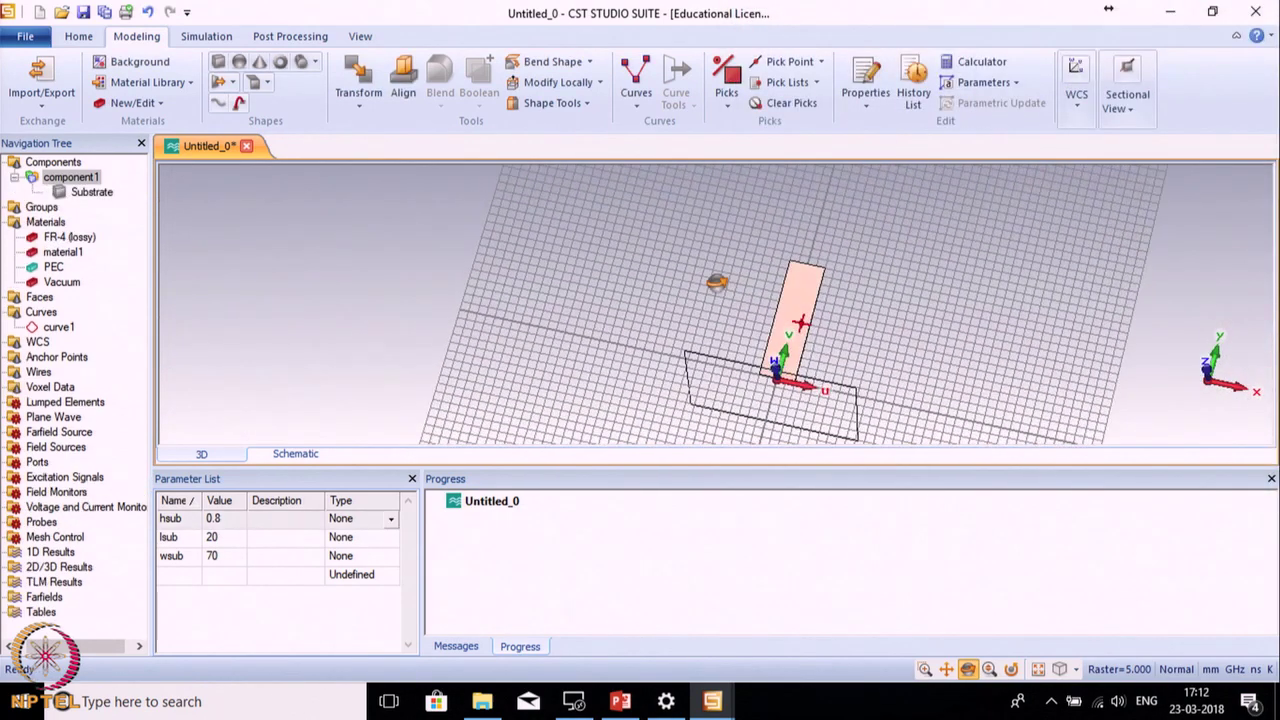
scroll(800, 322, up, 5)
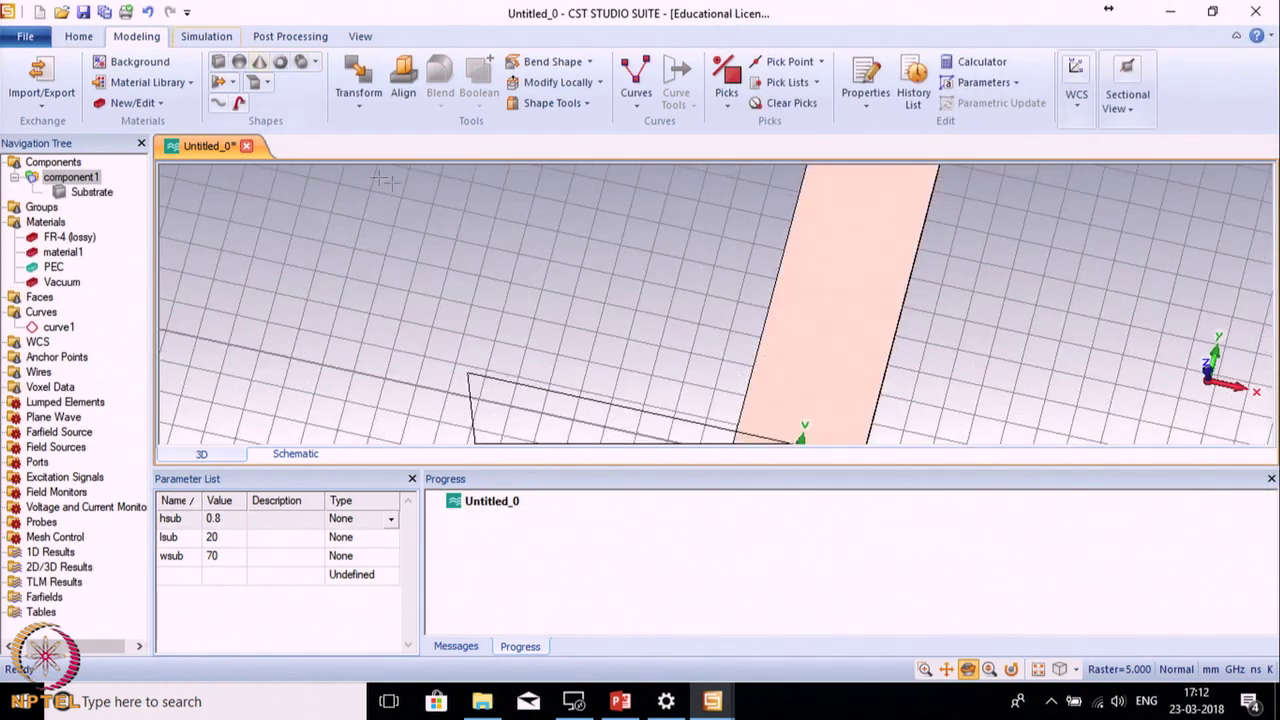
scroll(628, 292, down, 2)
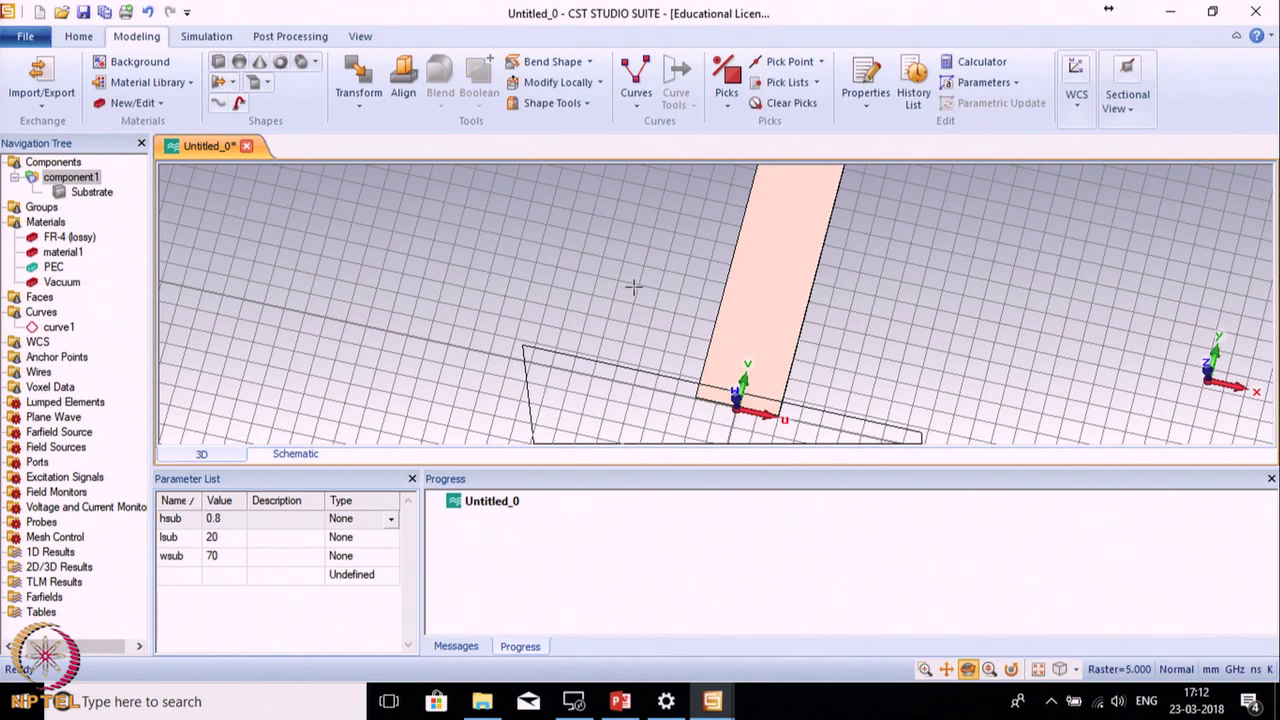
Step: Pick the Substrate's large face with normal 0, 0, 1 and start extruding it as a solid named ground
click(726, 78)
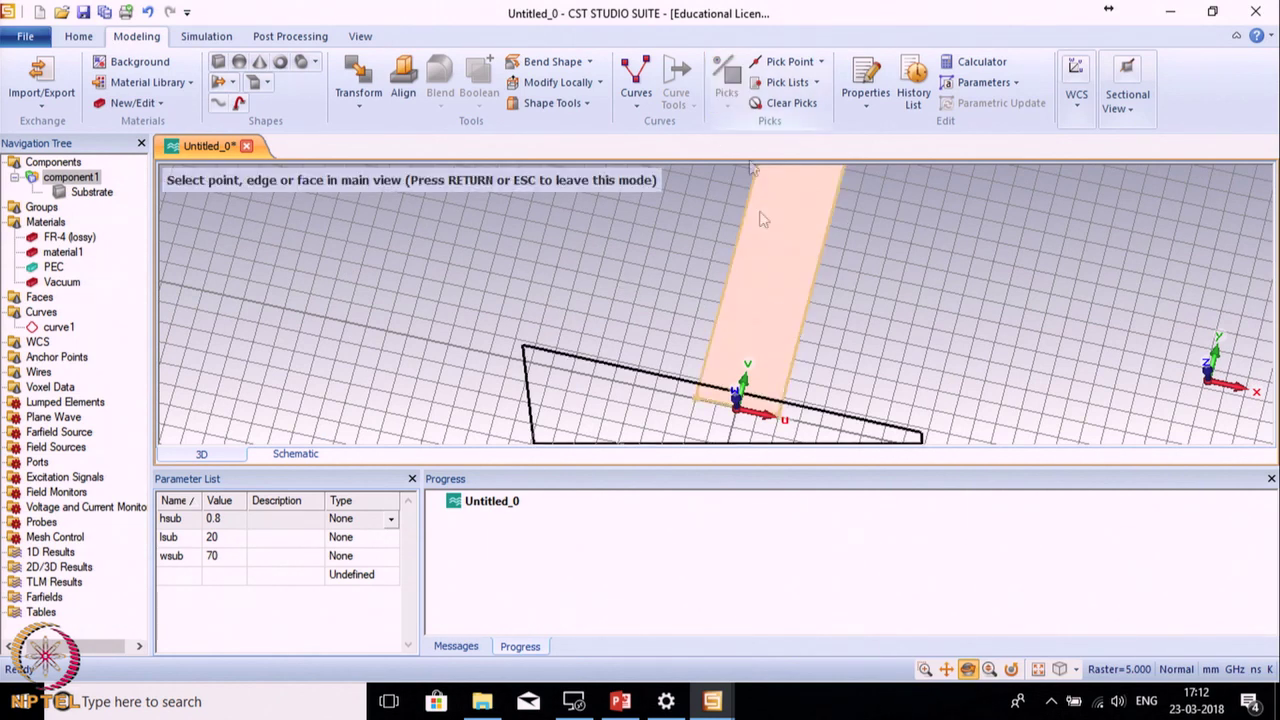
click(770, 296)
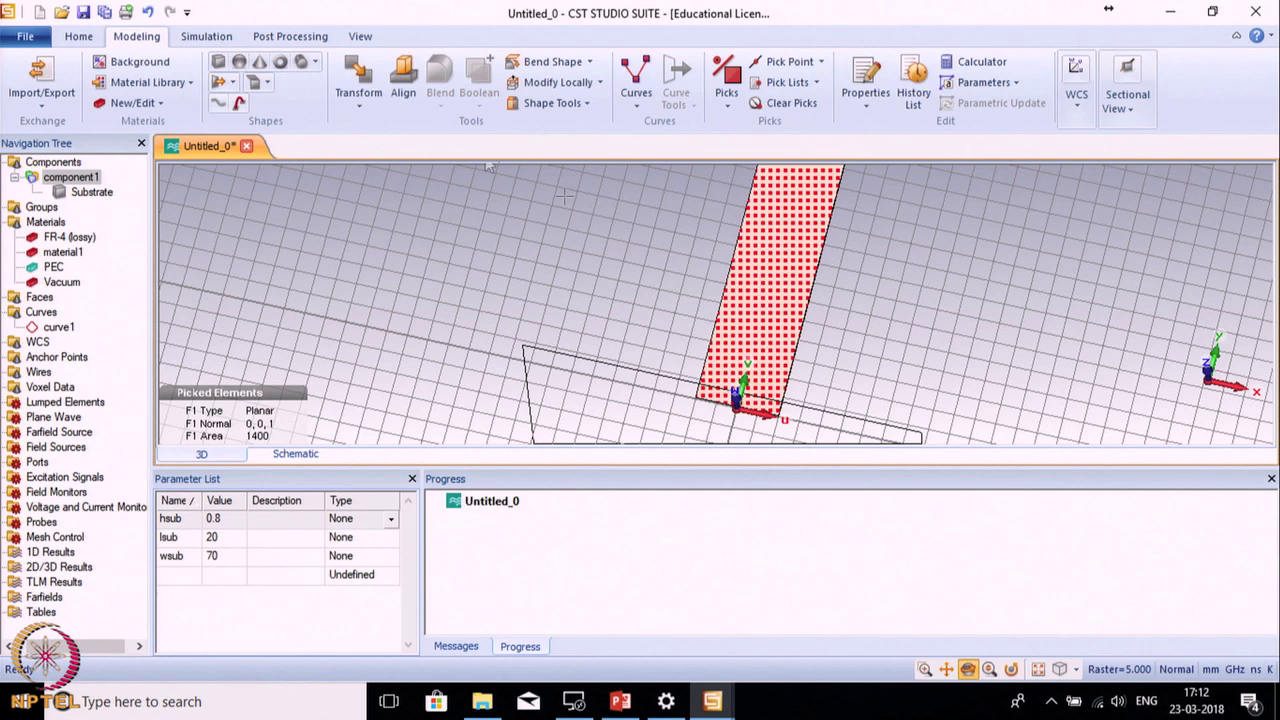
click(222, 84)
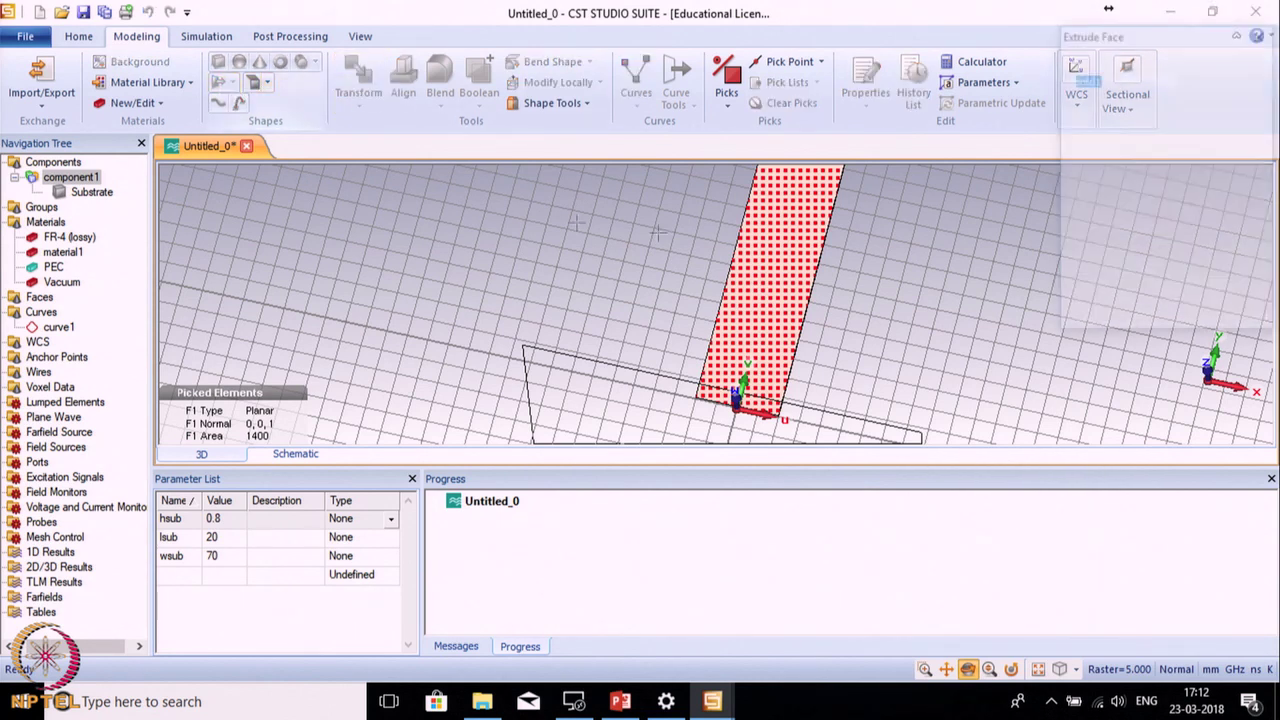
text(ground)
key(Tab)
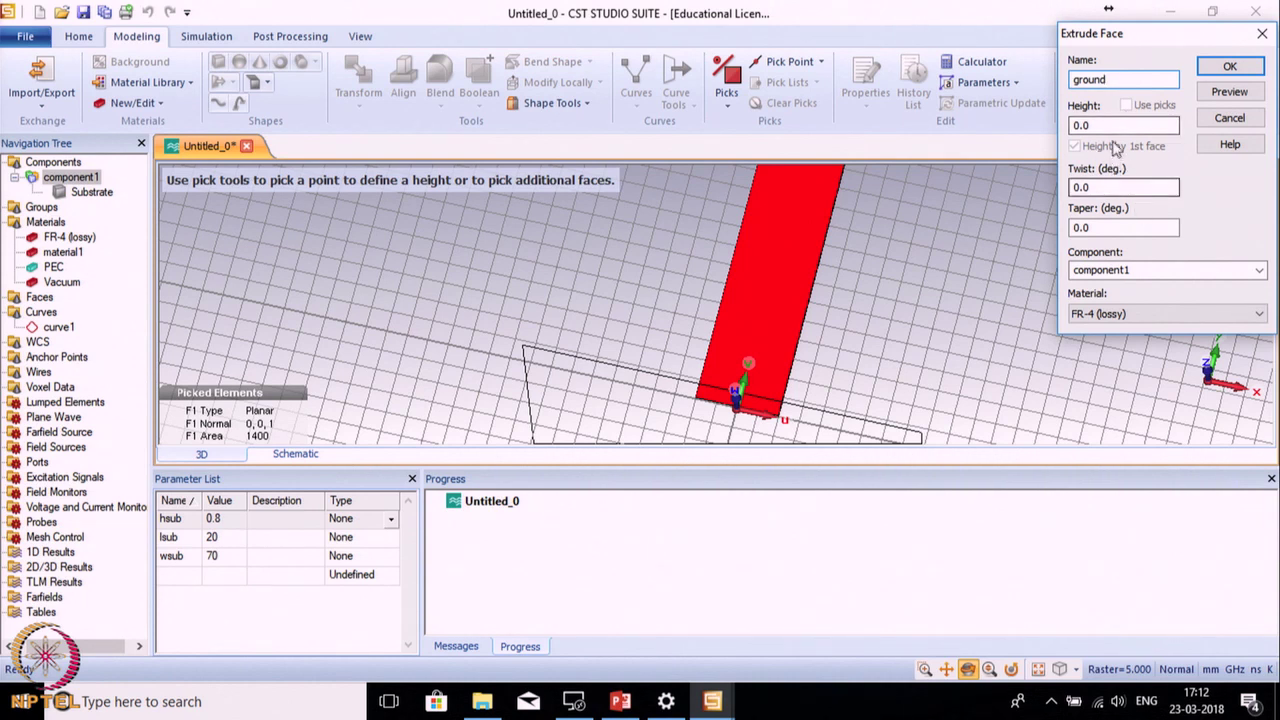
Step: Set the ground extrusion height to parameter t, define t as 0.035, assign PEC as the material and create the solid
text(t)
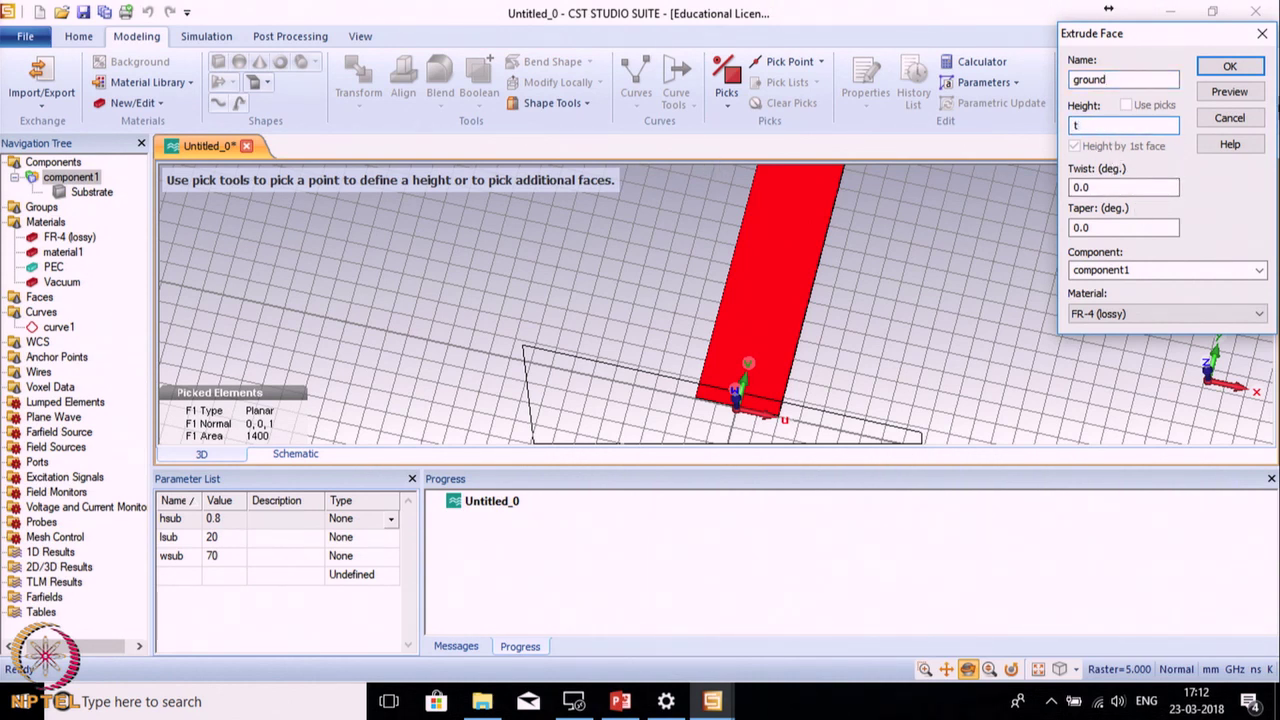
click(1232, 92)
text(0.035)
key(Return)
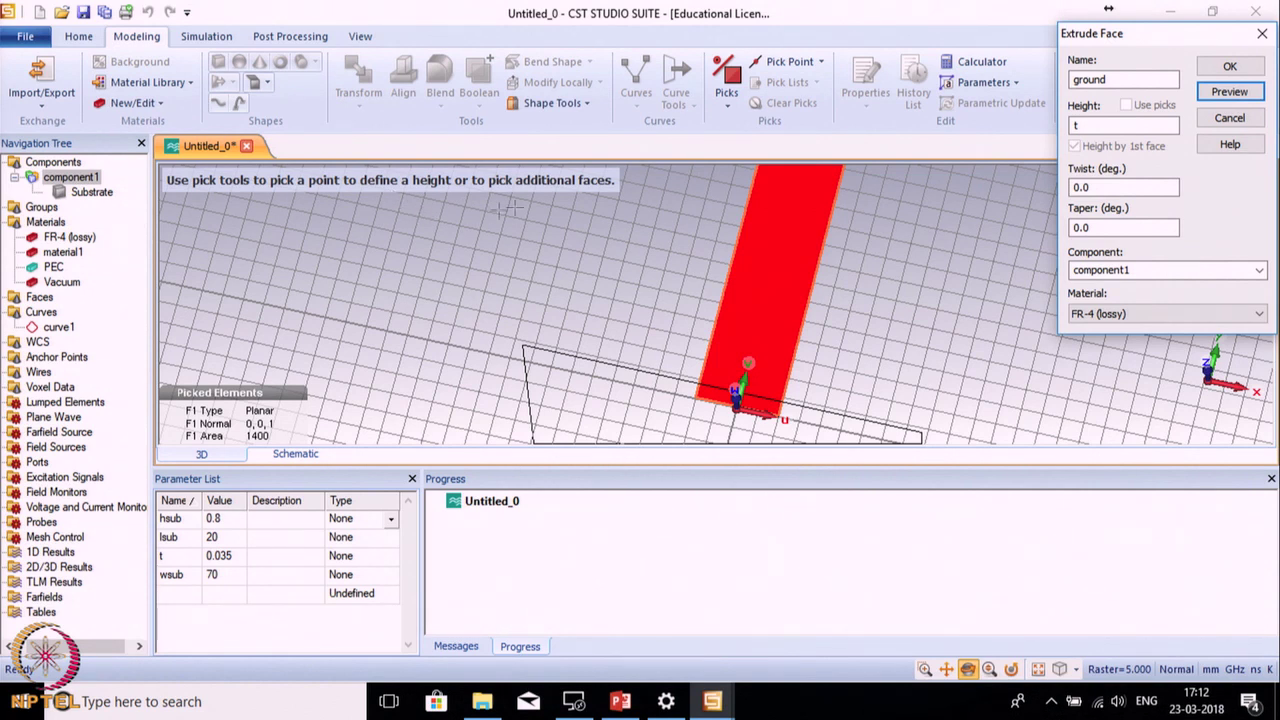
click(1143, 314)
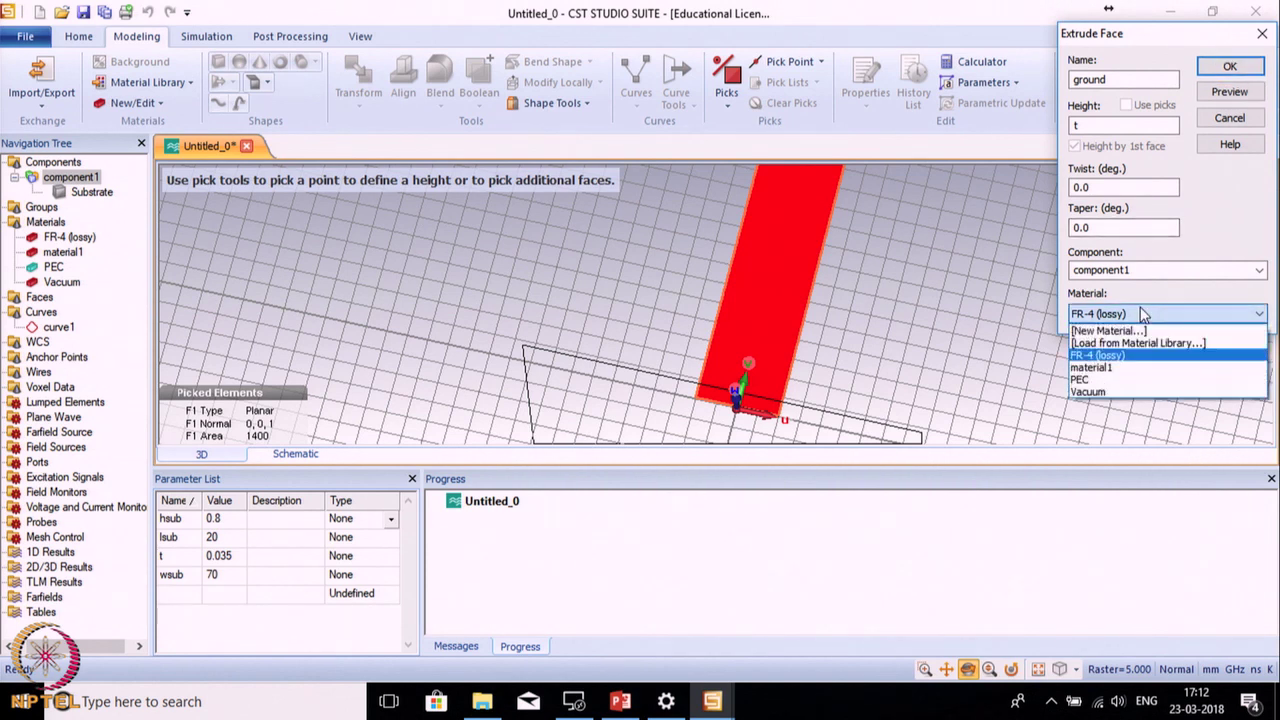
click(1100, 381)
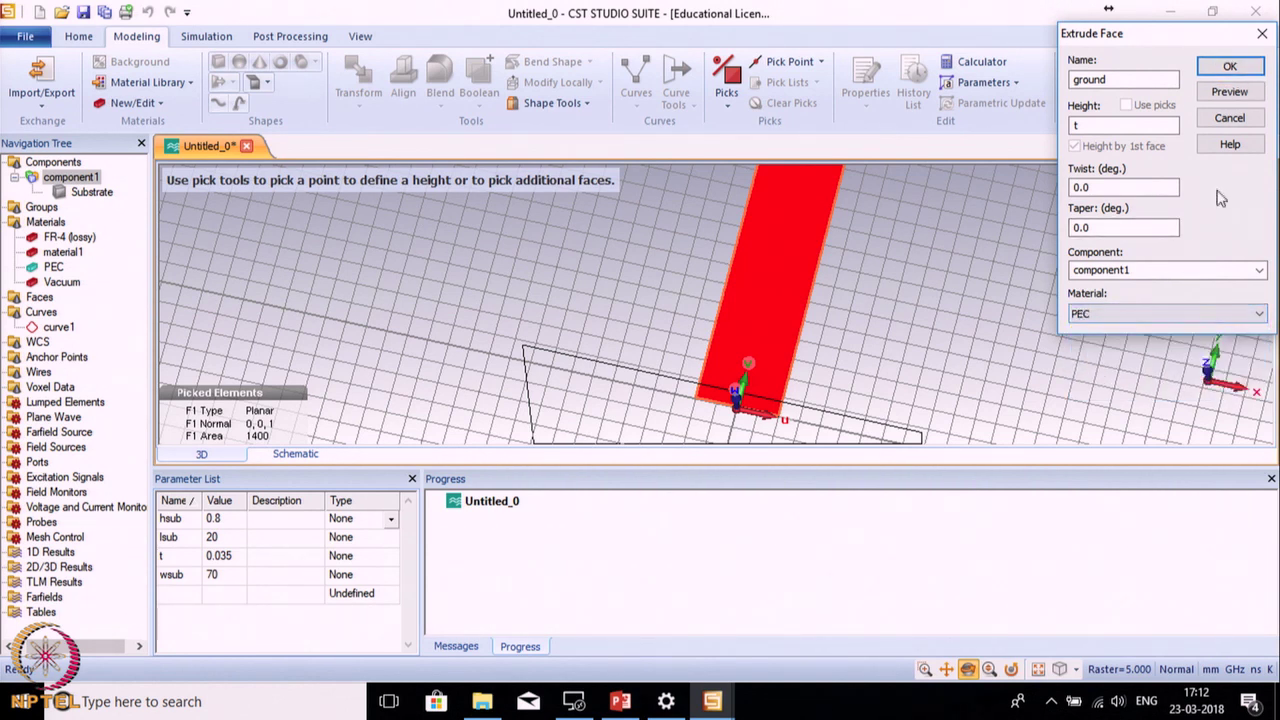
click(1230, 70)
Step: Pick the midpoint of the Substrate's short end edge on the side opposite the ground and align the WCS with it
drag(766, 271, 789, 314)
scroll(733, 327, up, 2)
click(70, 177)
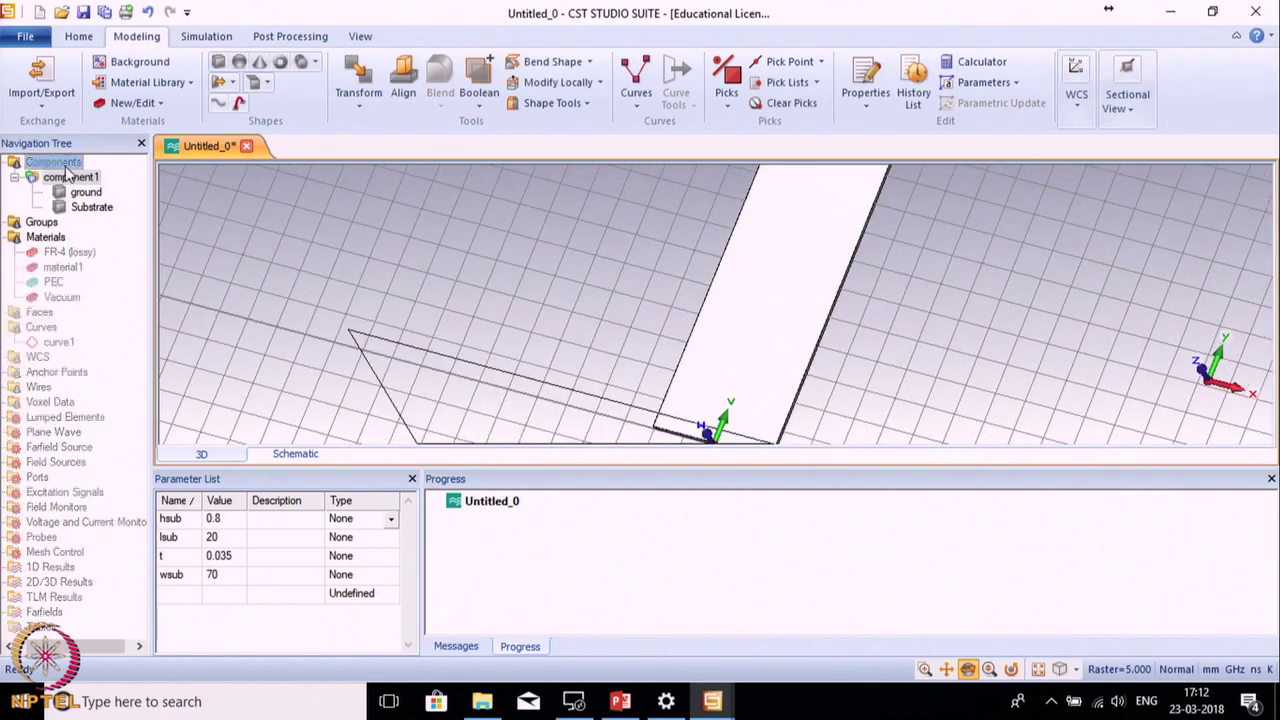
drag(525, 292, 846, 383)
scroll(846, 383, up, 1)
scroll(850, 388, down, 3)
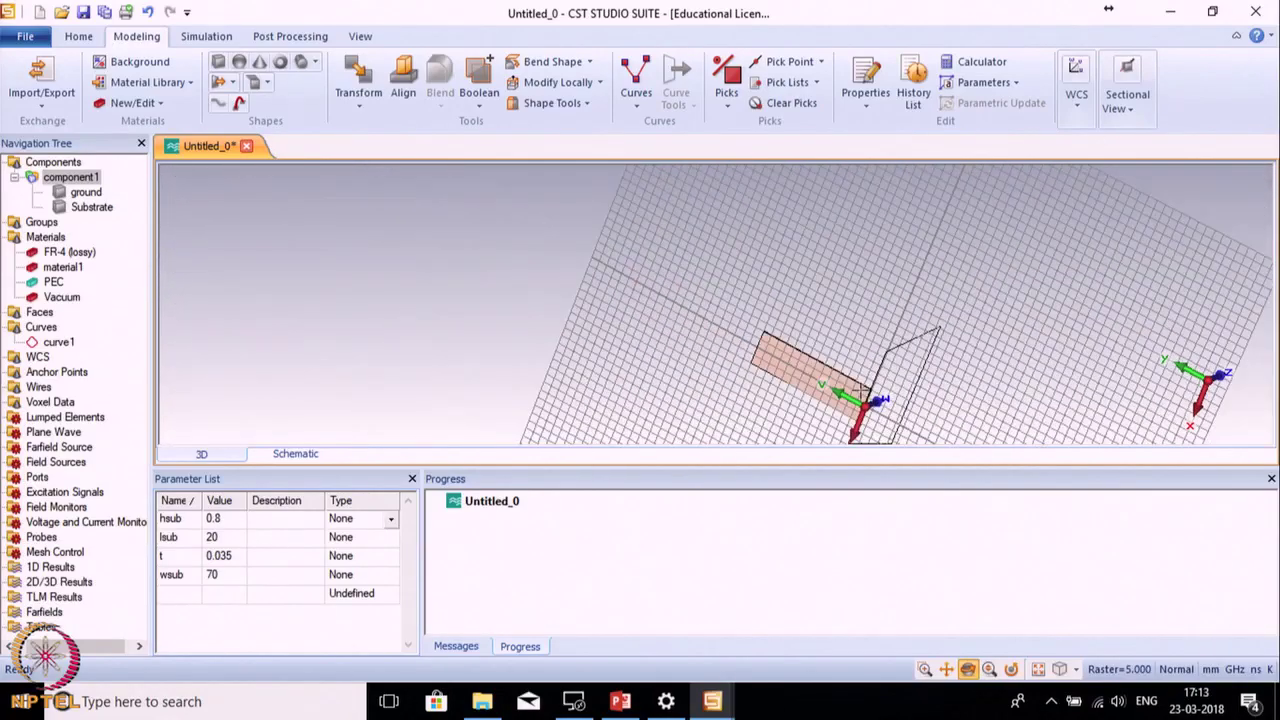
scroll(858, 394, up, 4)
scroll(861, 375, down, 2)
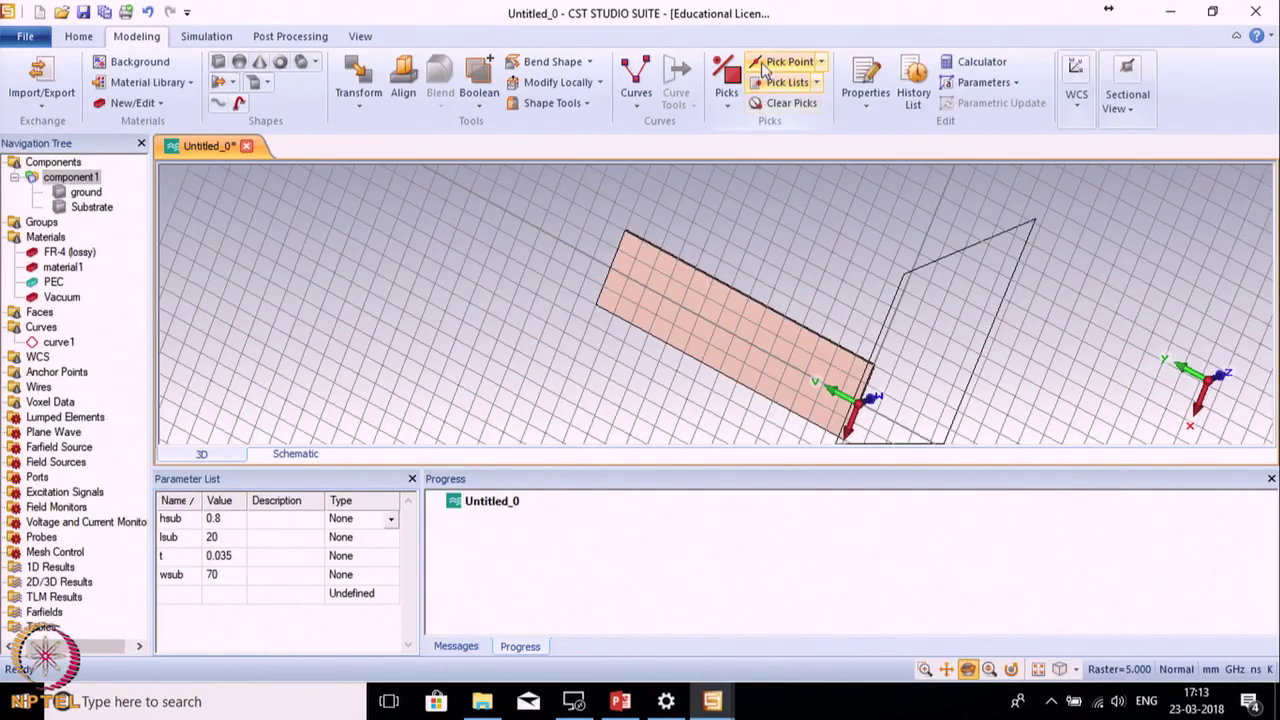
key(e)
scroll(830, 447, up, 4)
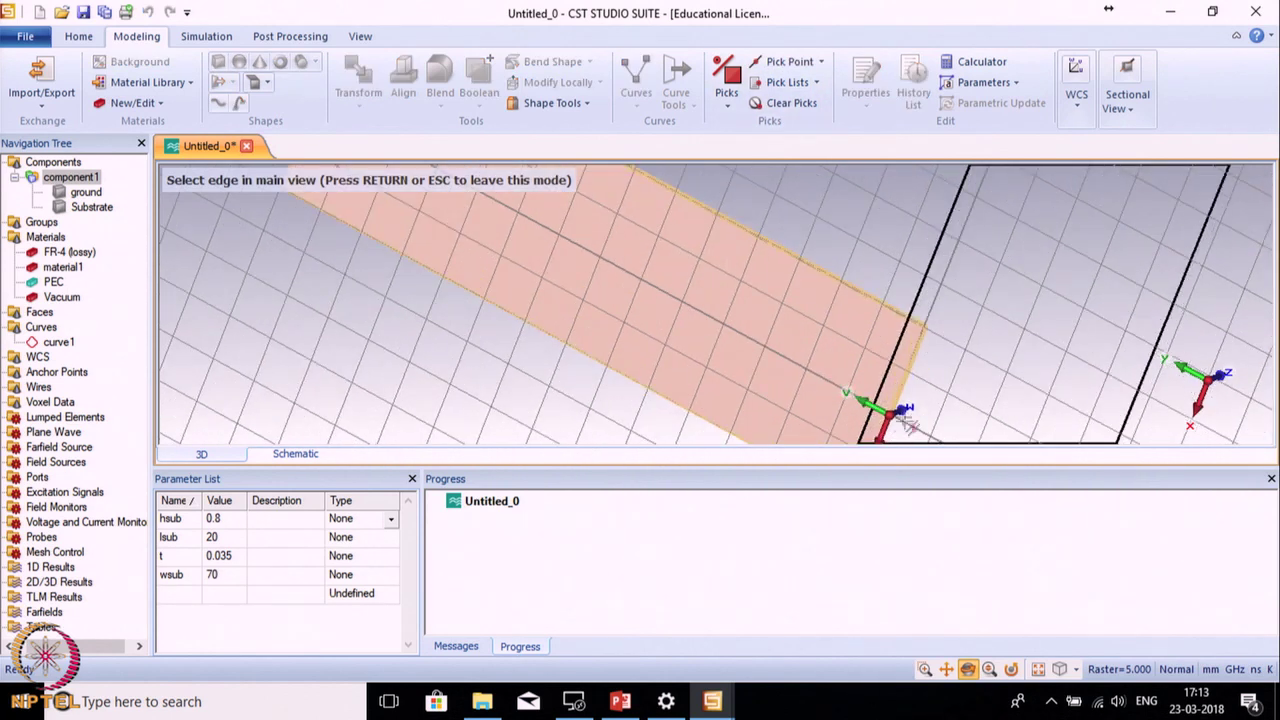
click(897, 408)
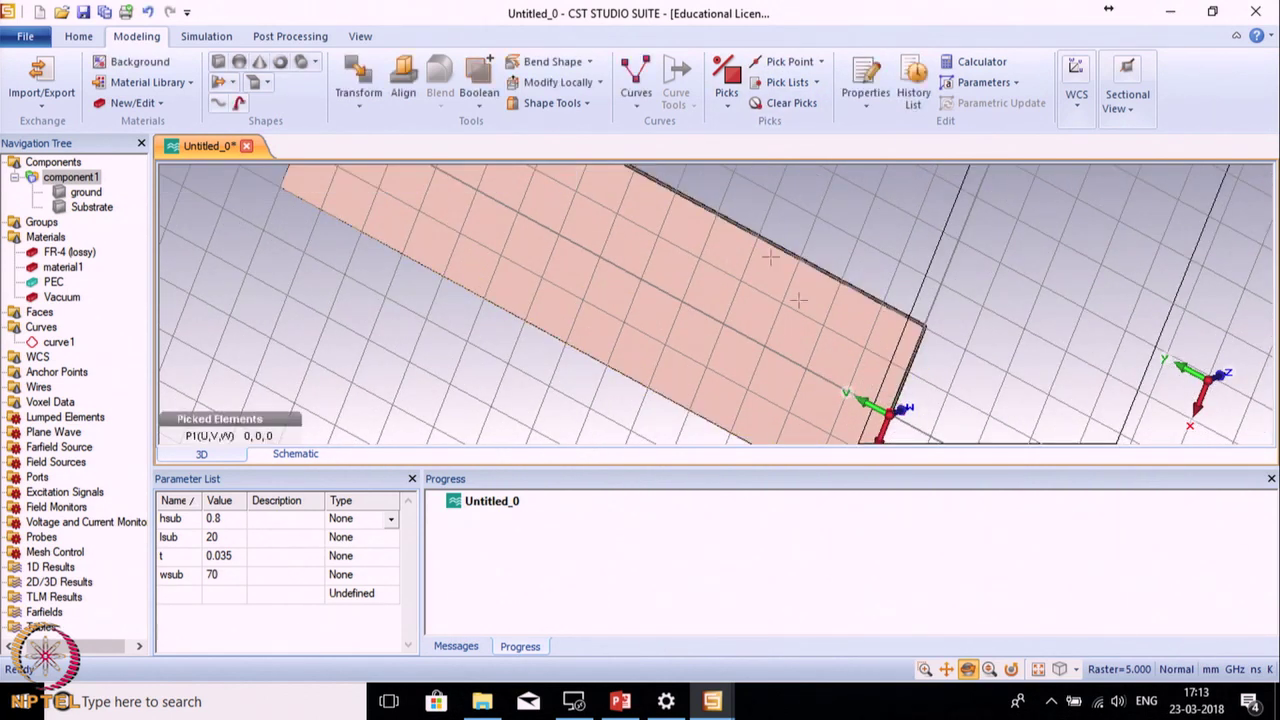
click(1077, 100)
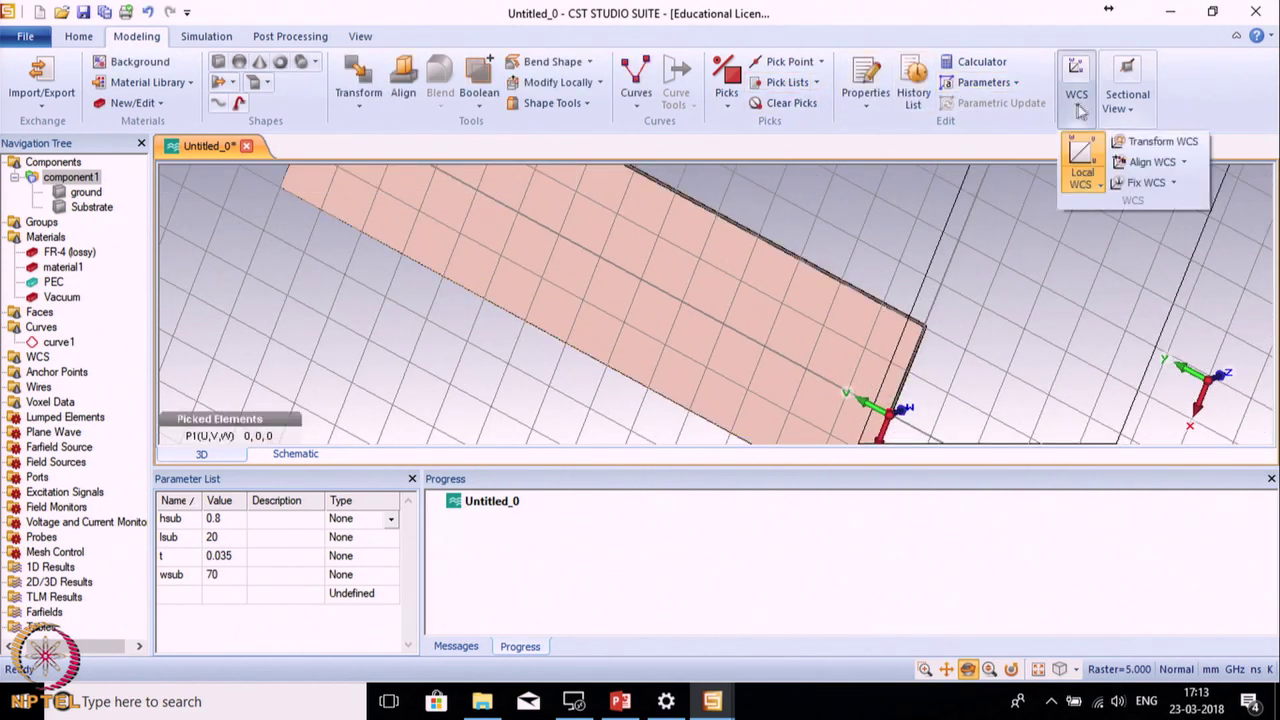
click(1150, 162)
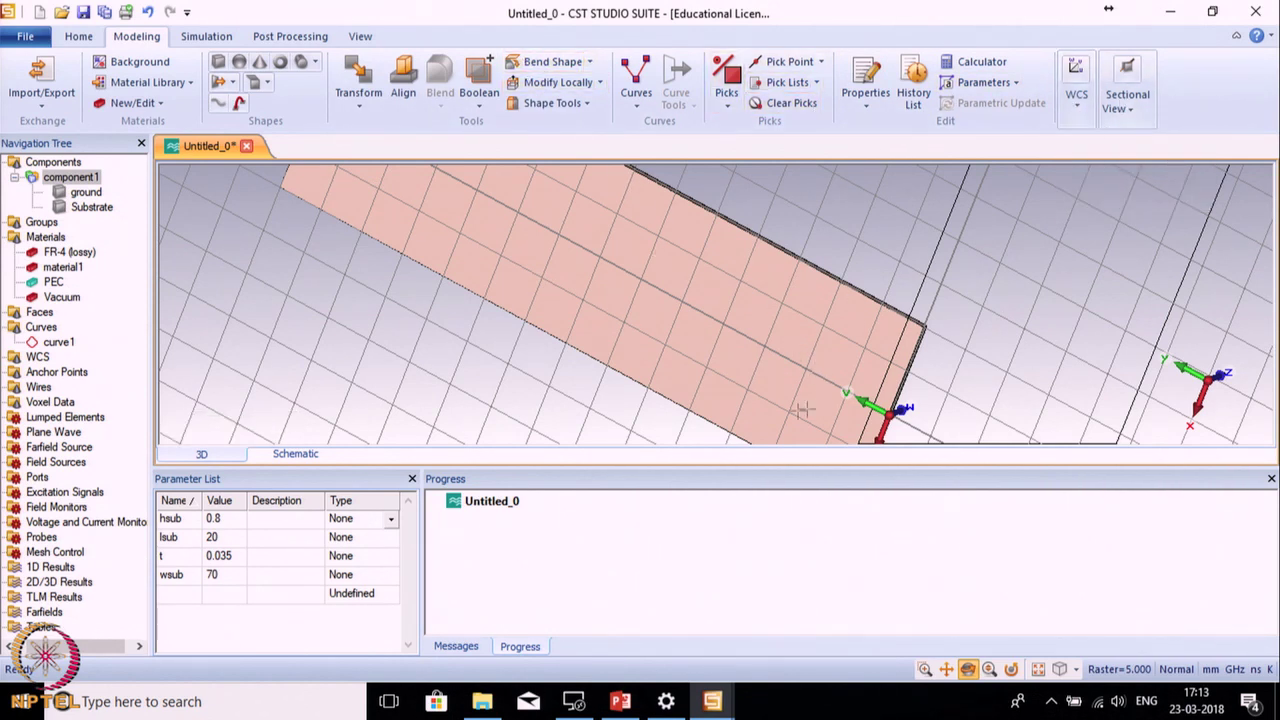
Step: Start a move transform of the local WCS and set its DV offset to ytransfer
click(1077, 100)
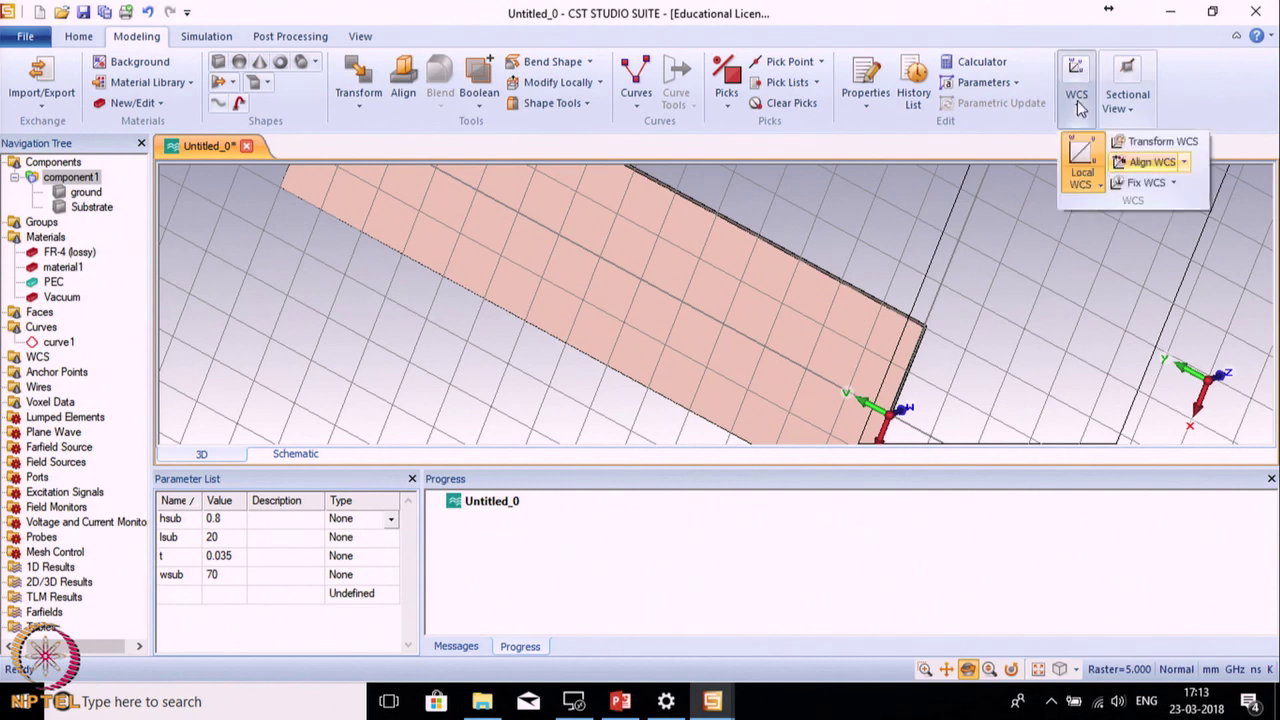
click(1150, 142)
text(ytrsnfer)
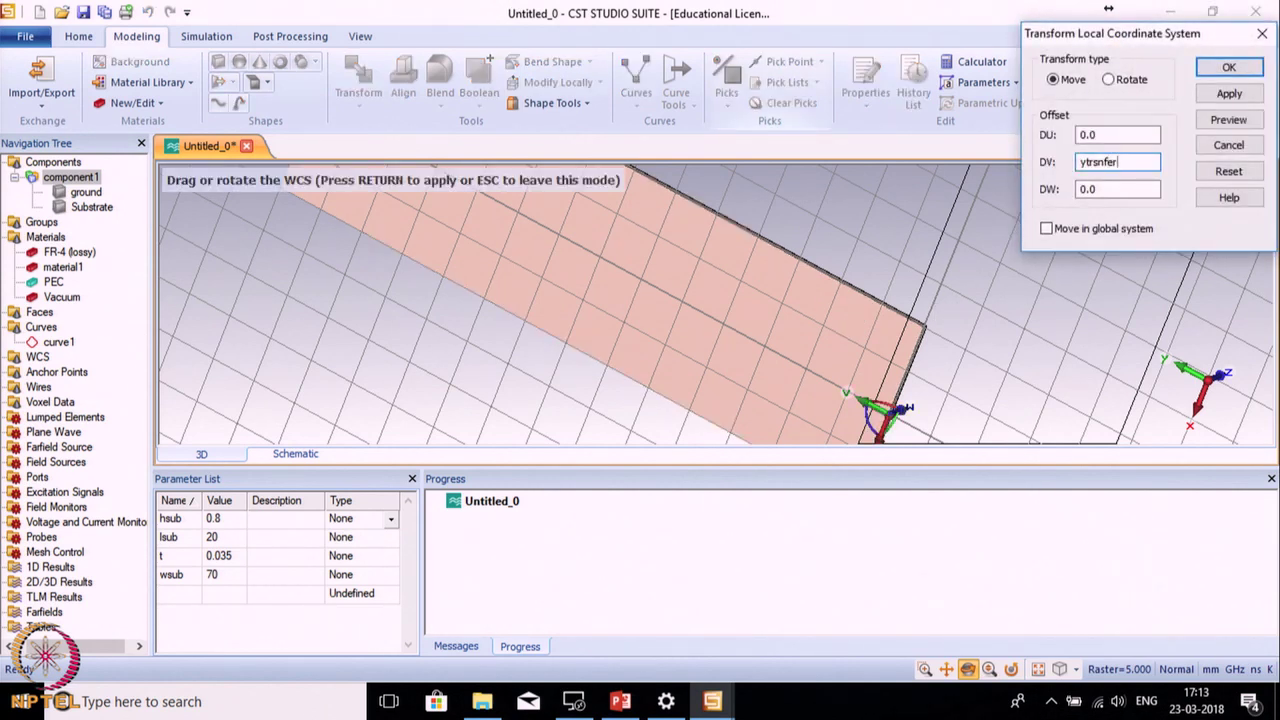
click(1104, 162)
key(BackSpace)
key(BackSpace)
text(ans)
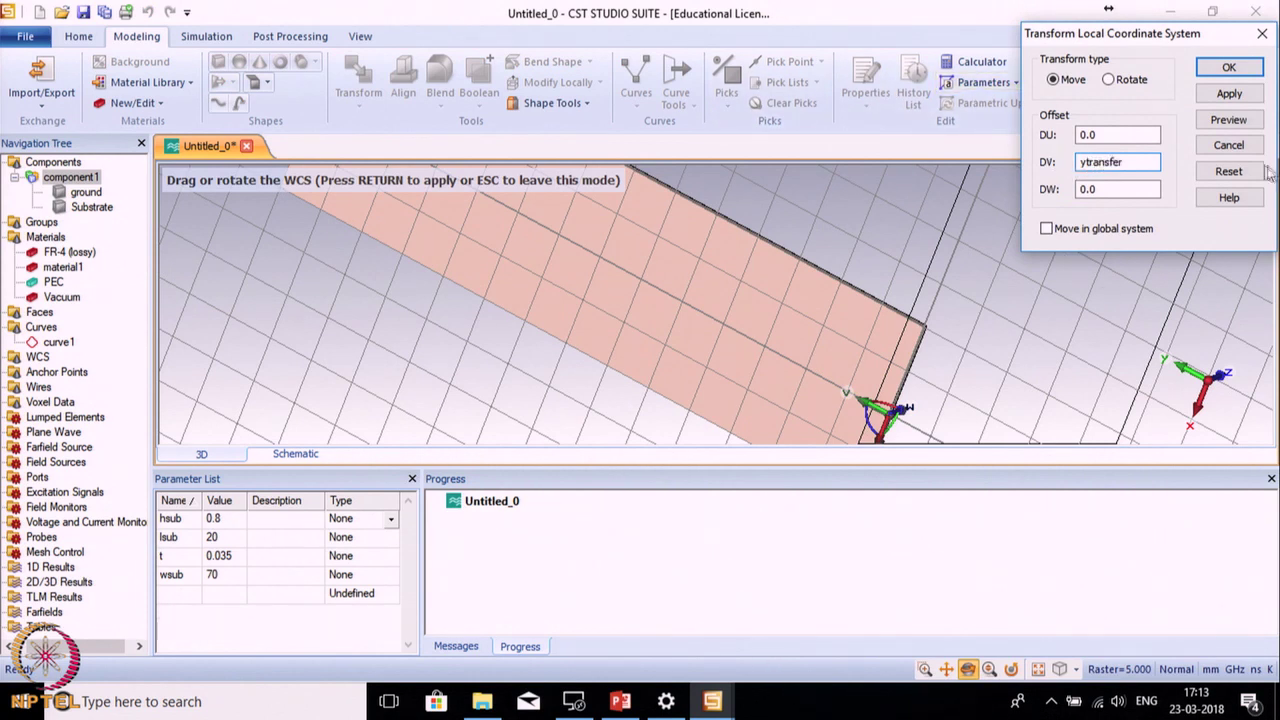
Step: Preview the WCS move, define the missing parameter ytransfer as 10 and apply the move
click(1236, 122)
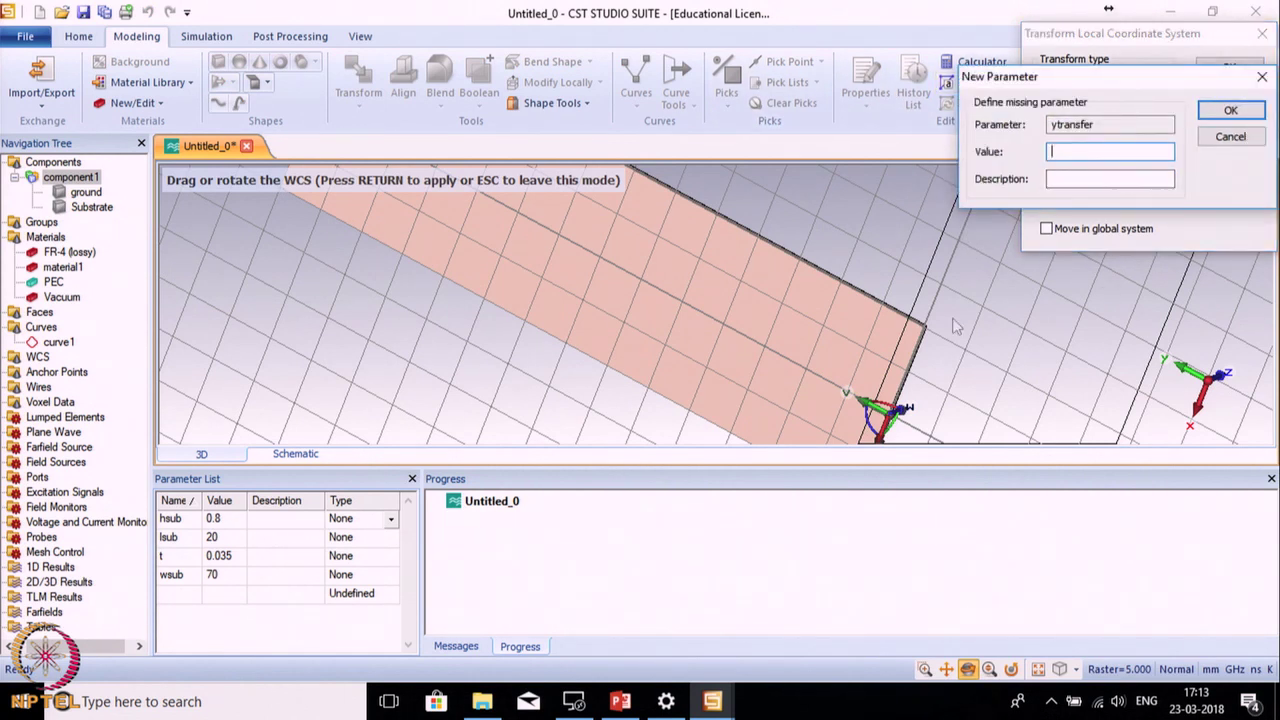
text(10)
click(1230, 110)
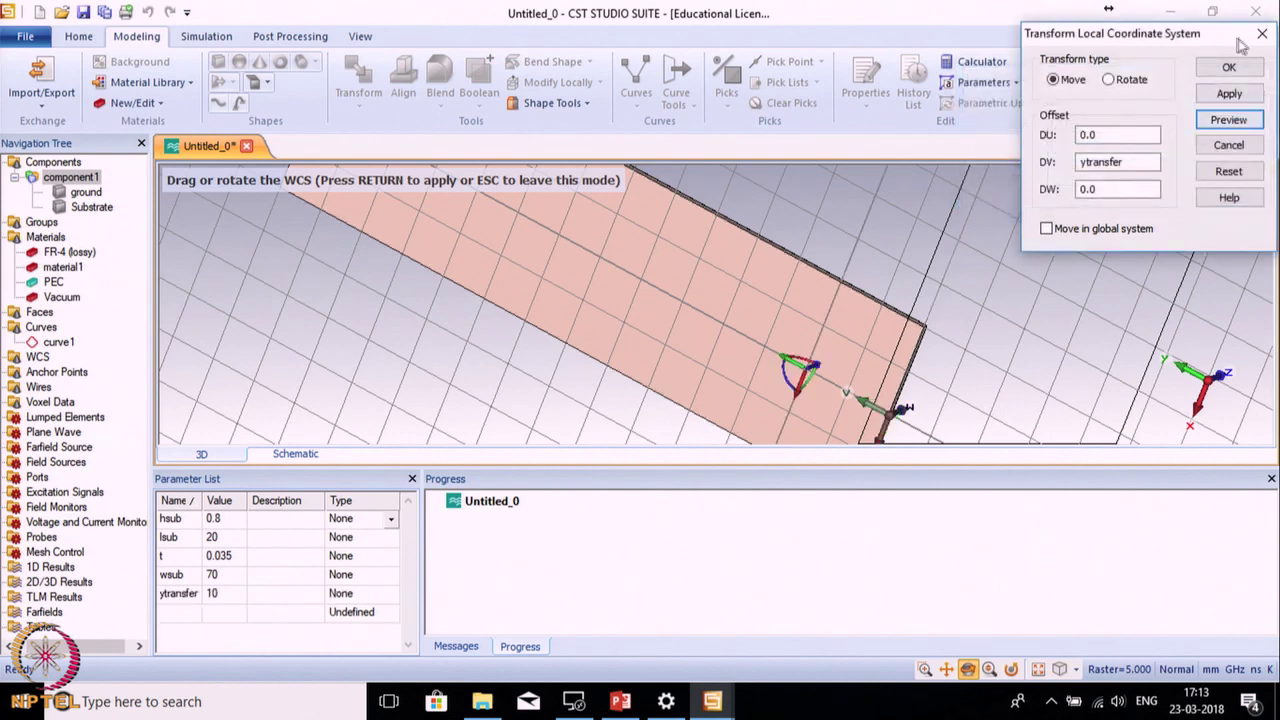
click(1229, 69)
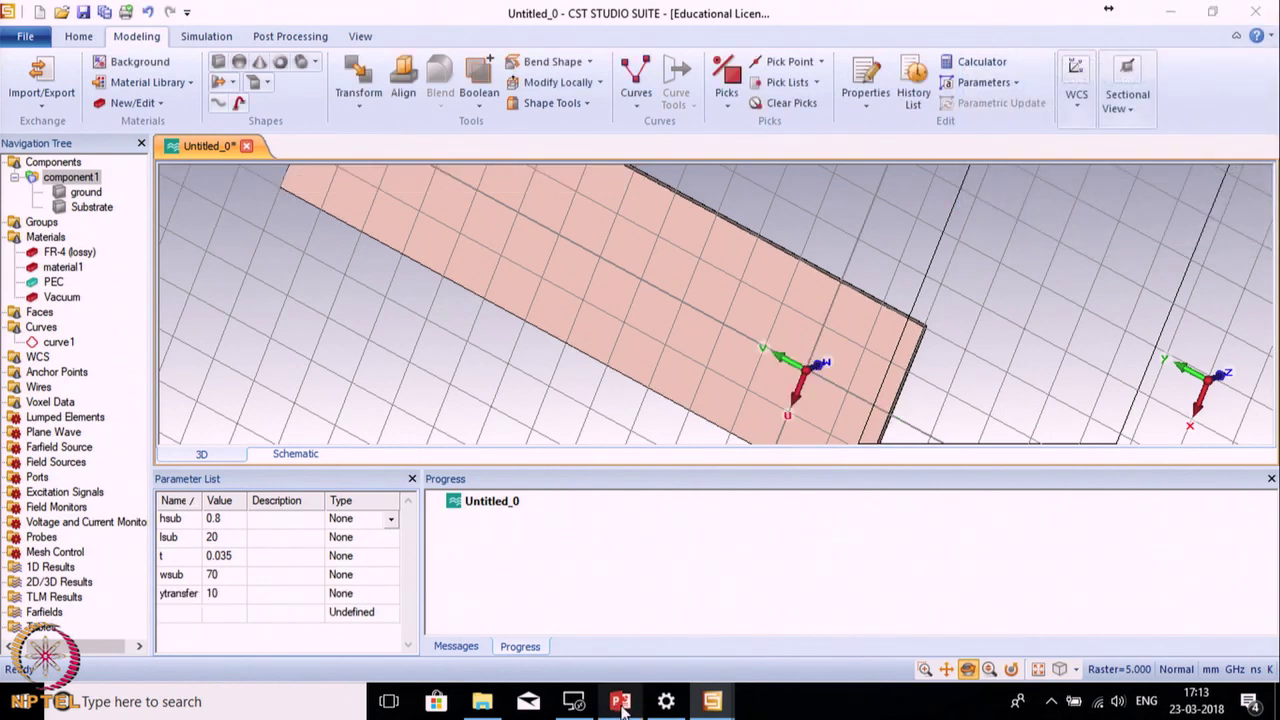
Step: Switch to the PowerPoint presentation, check the line widths and length on slide 3, and return to CST Studio Suite
click(621, 704)
click(84, 414)
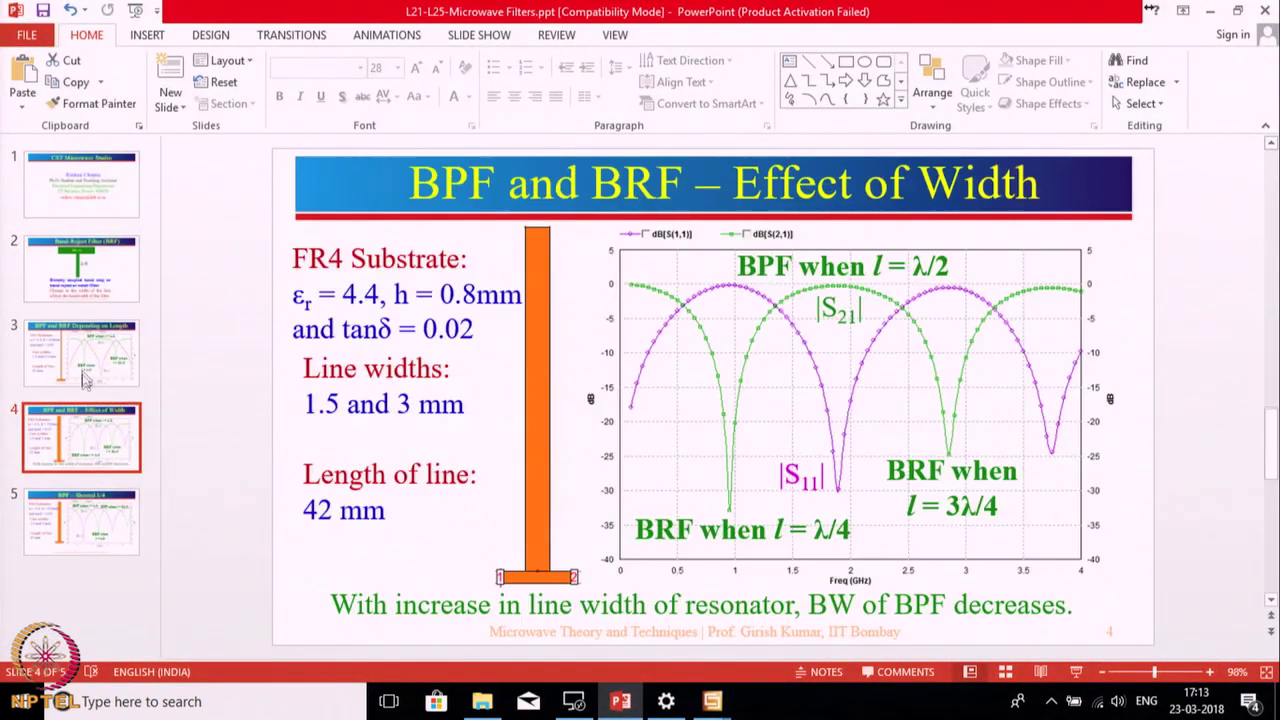
click(84, 378)
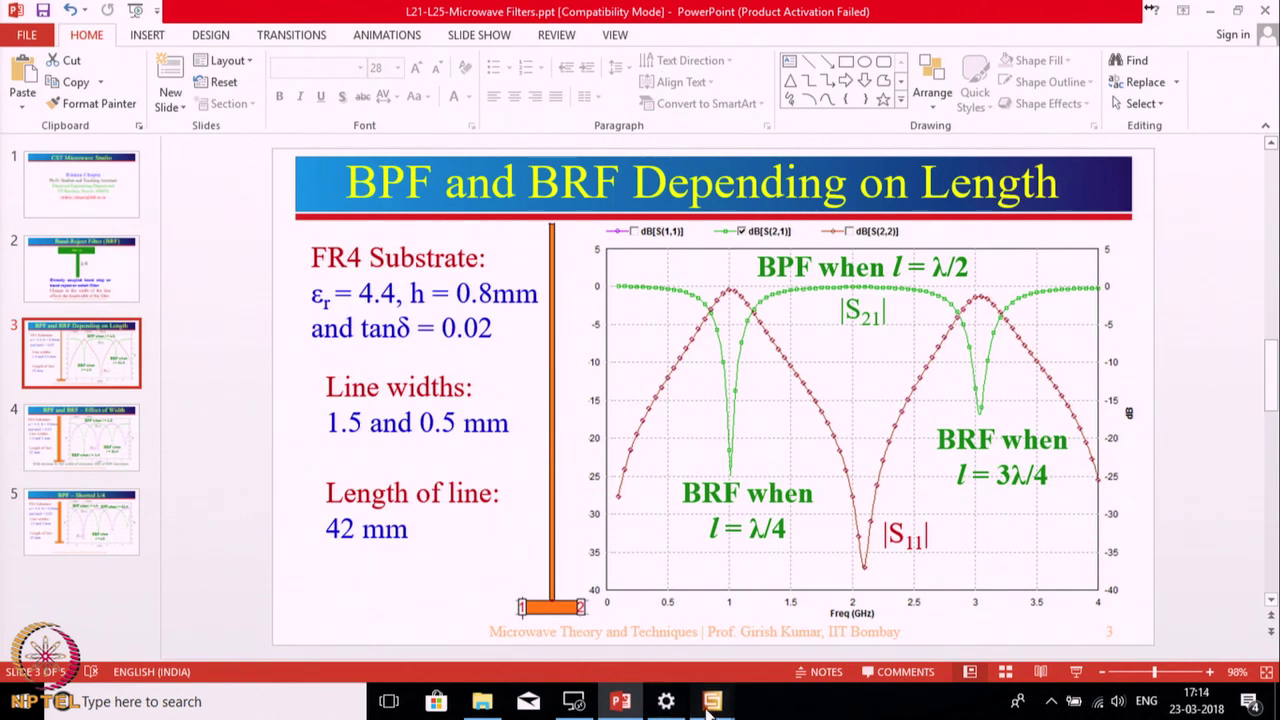
mouse_move(708, 706)
click(598, 625)
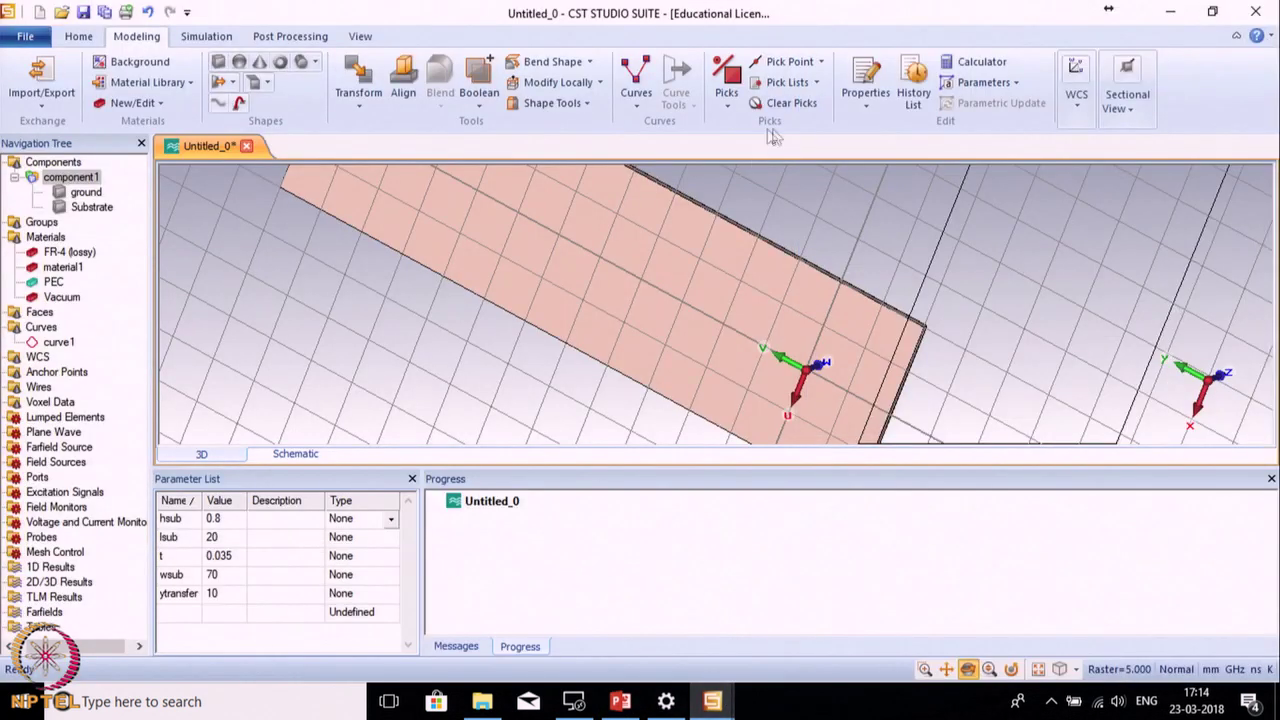
Step: Run the Calculate analytical Line Impedance macro and set its line type to Thin Microstrip
click(80, 37)
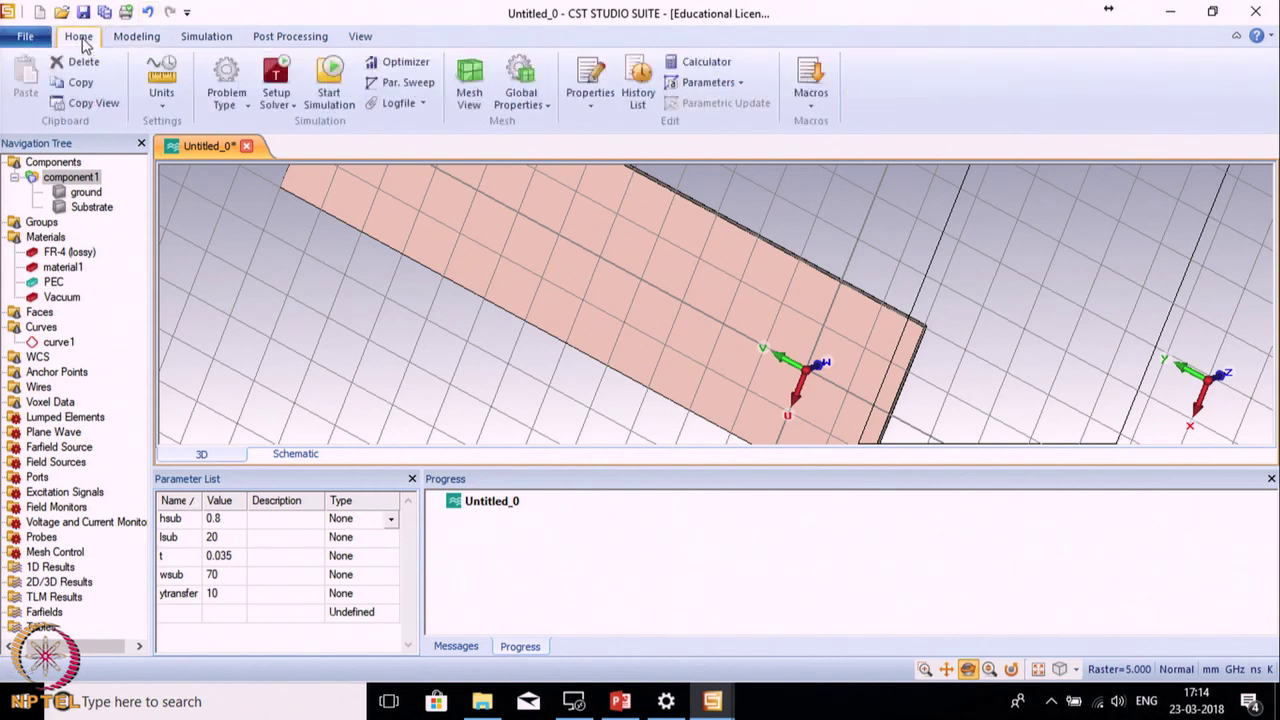
click(811, 100)
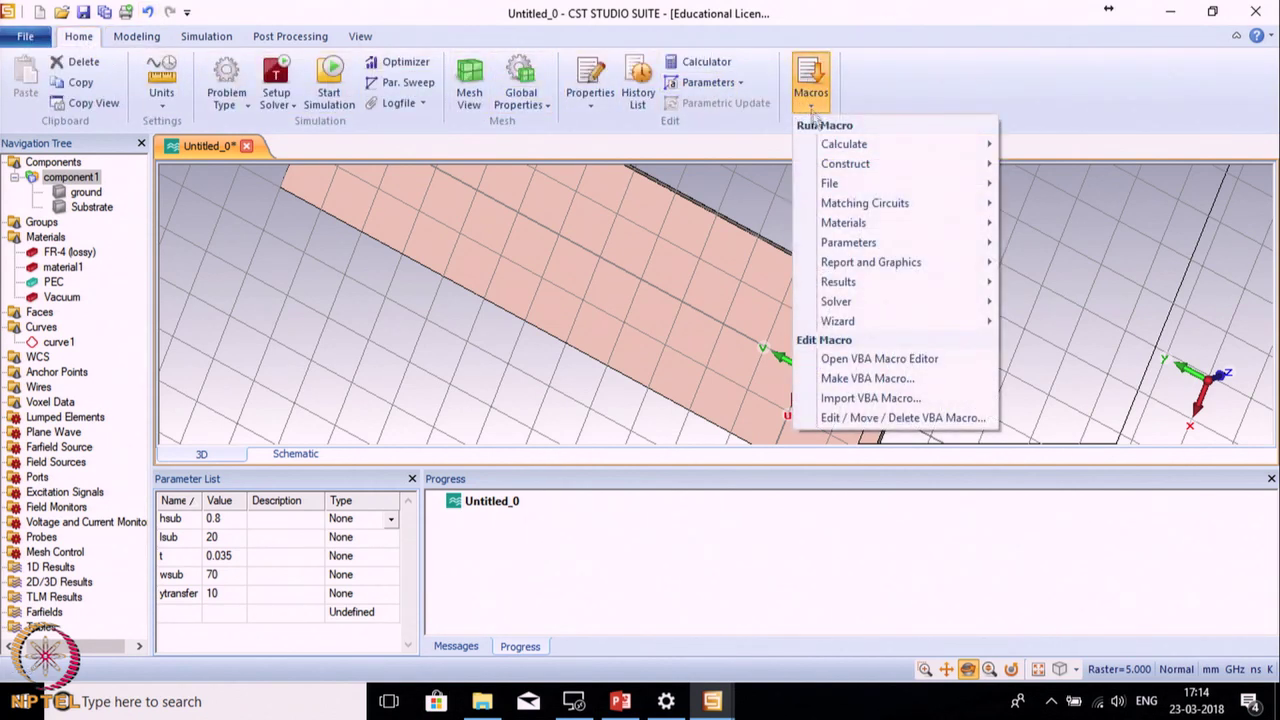
mouse_move(828, 145)
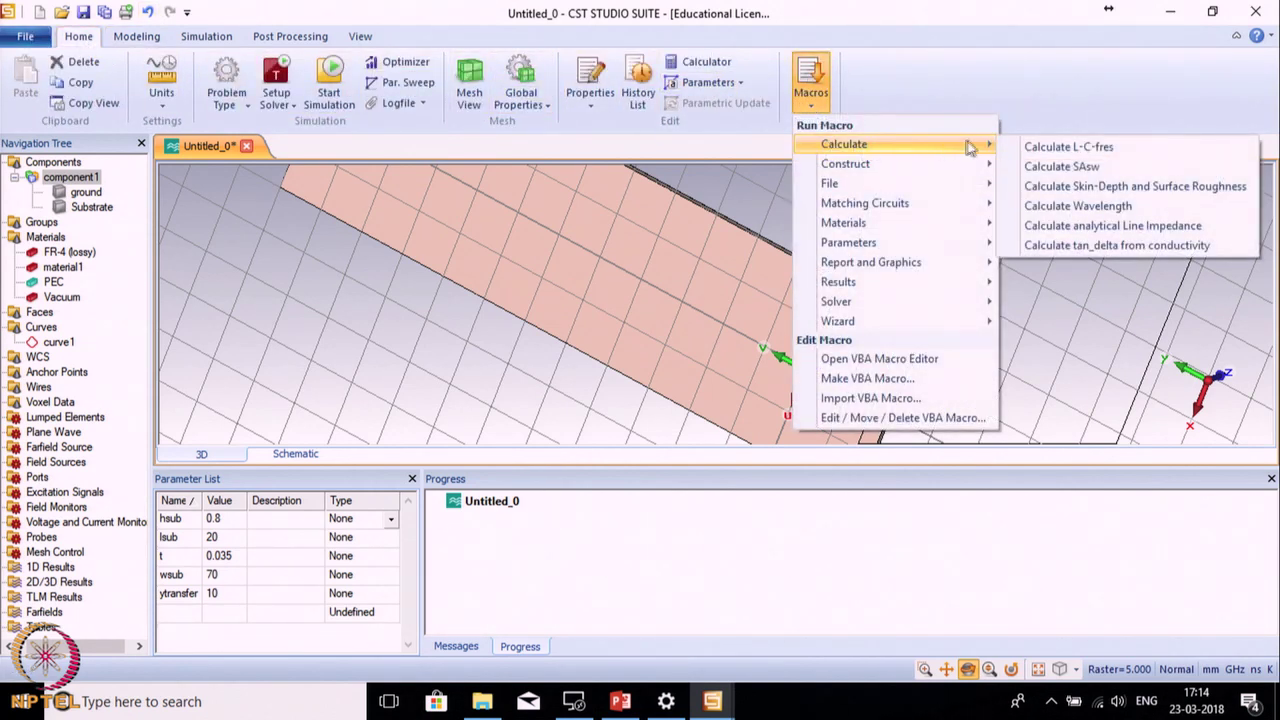
click(1121, 228)
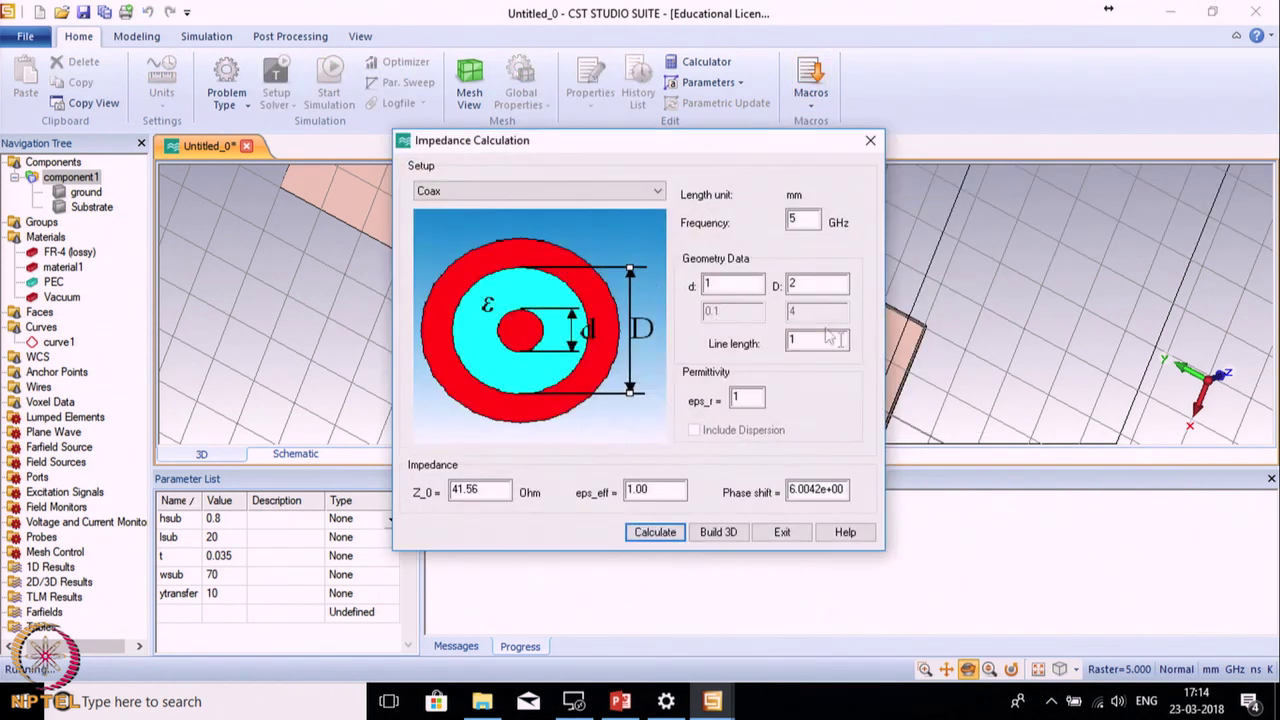
click(495, 192)
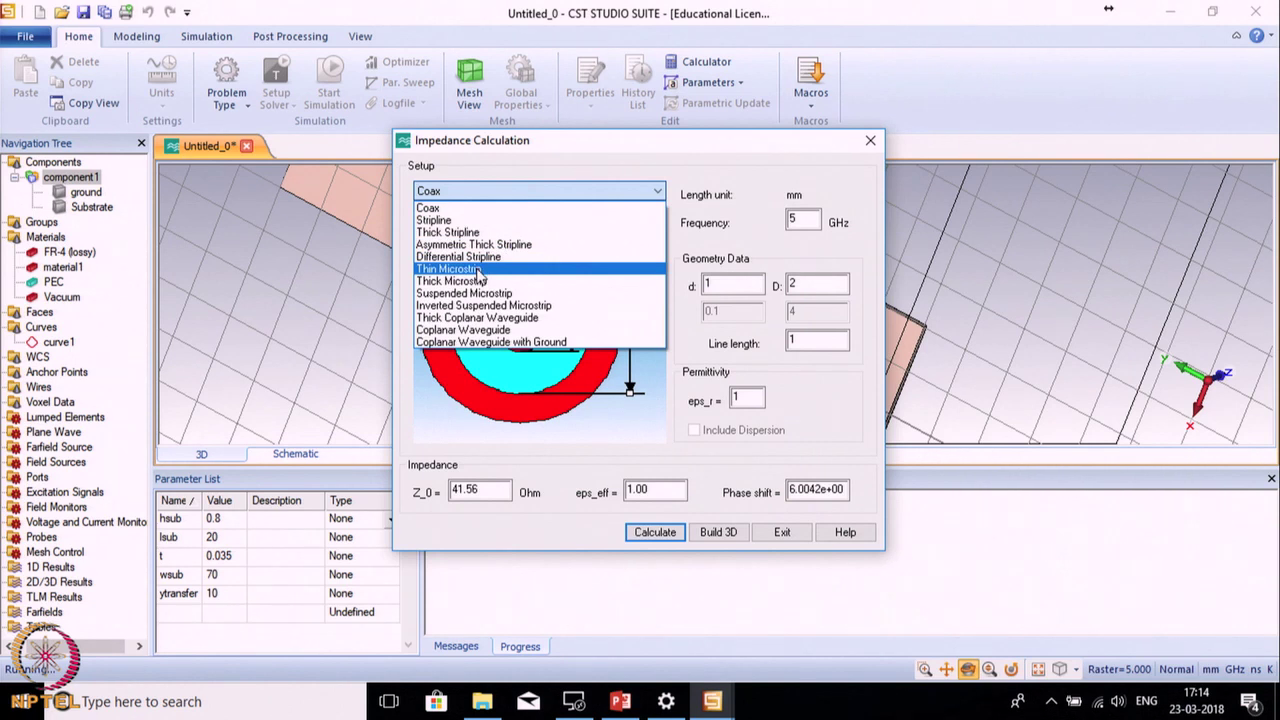
click(479, 270)
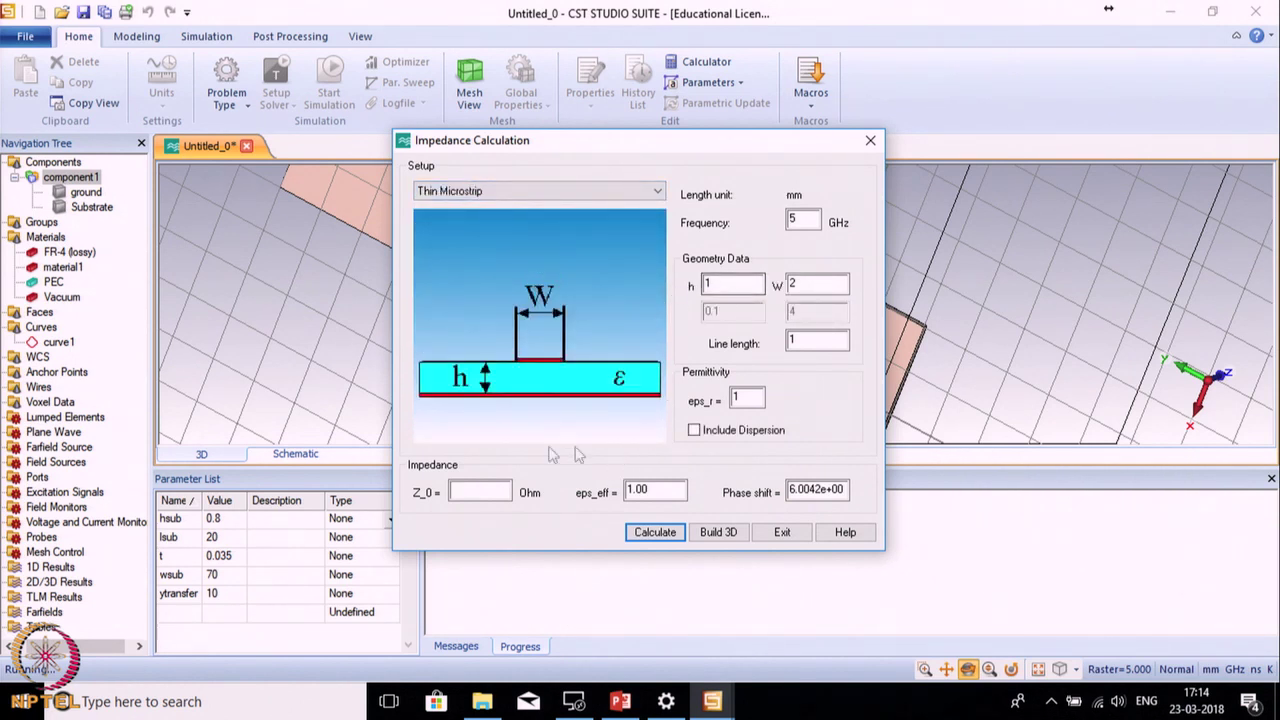
Step: Calculate the thin microstrip's impedance with eps_r 4.4 and h 0.8 mm, and recalculate it with W set to 1.5 mm
key(Tab)
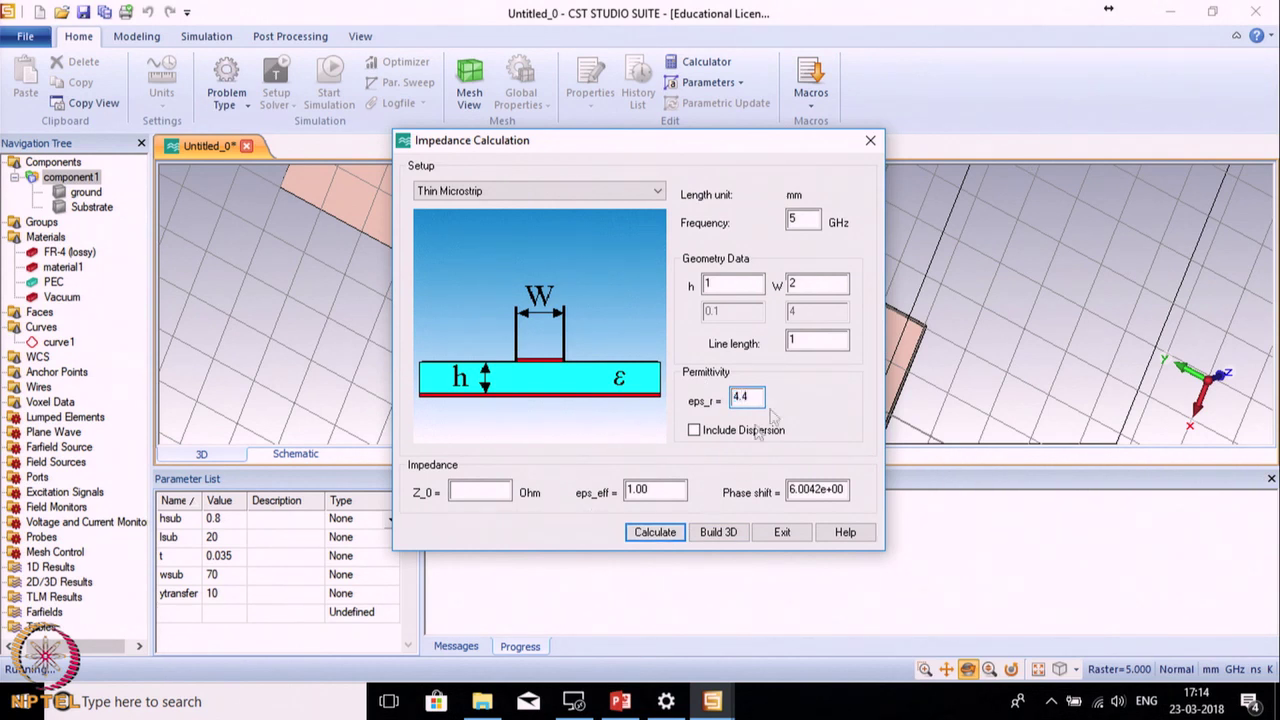
double_click(740, 284)
text(0.8)
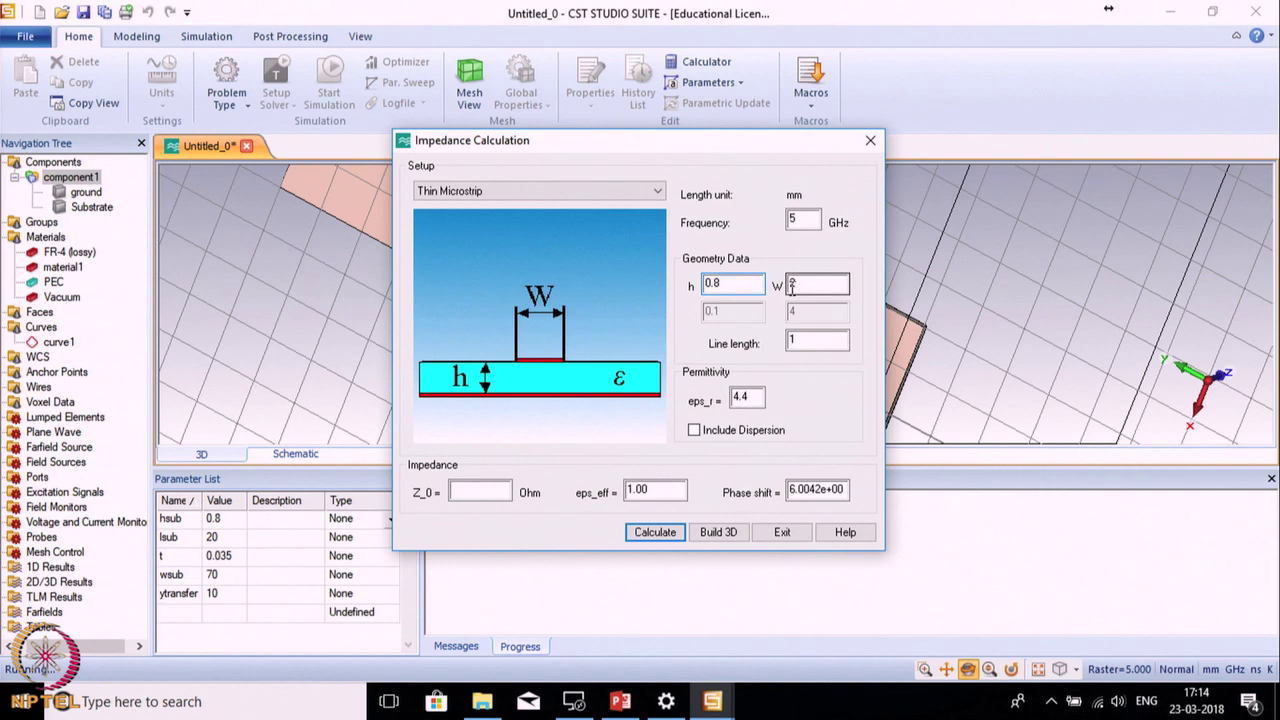
click(655, 533)
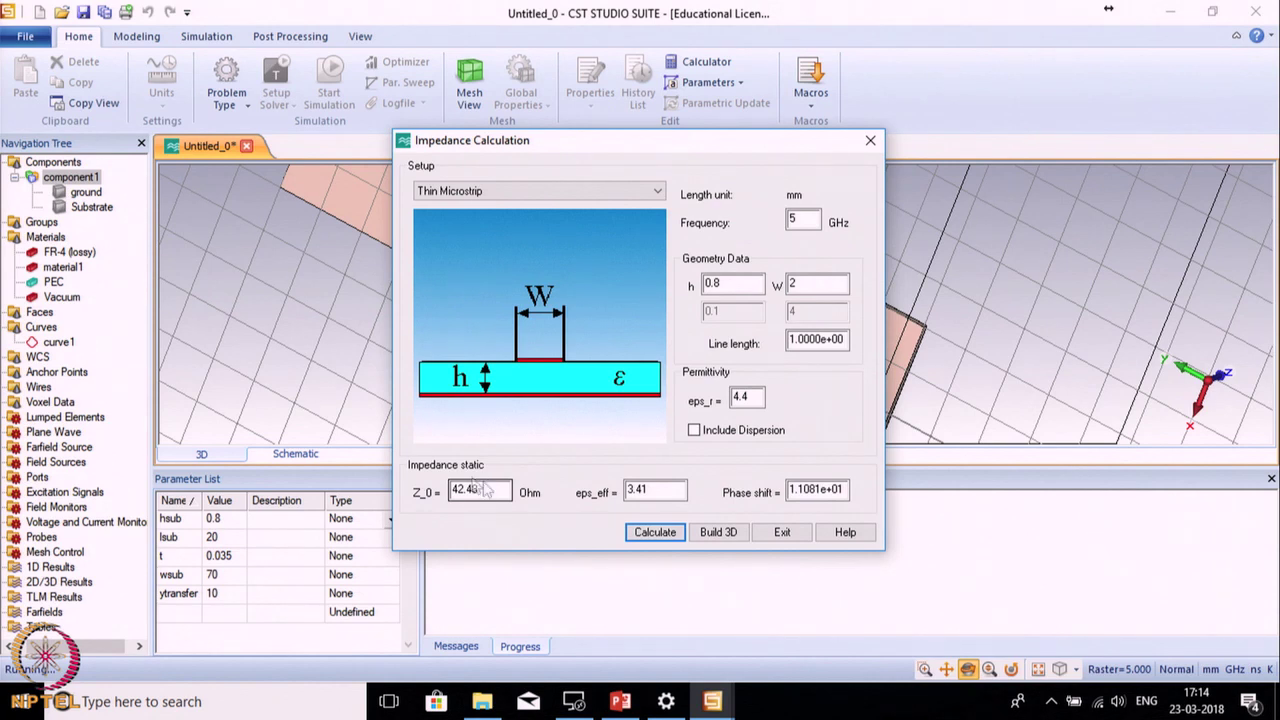
double_click(818, 284)
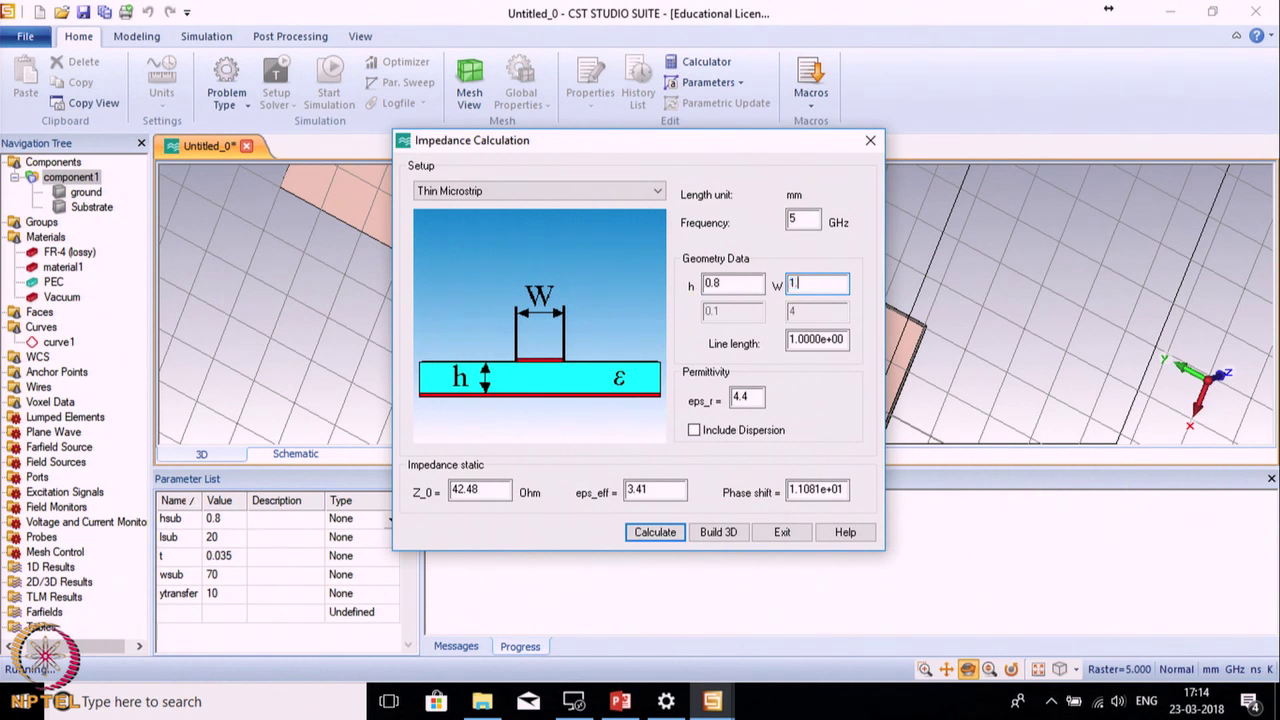
click(662, 532)
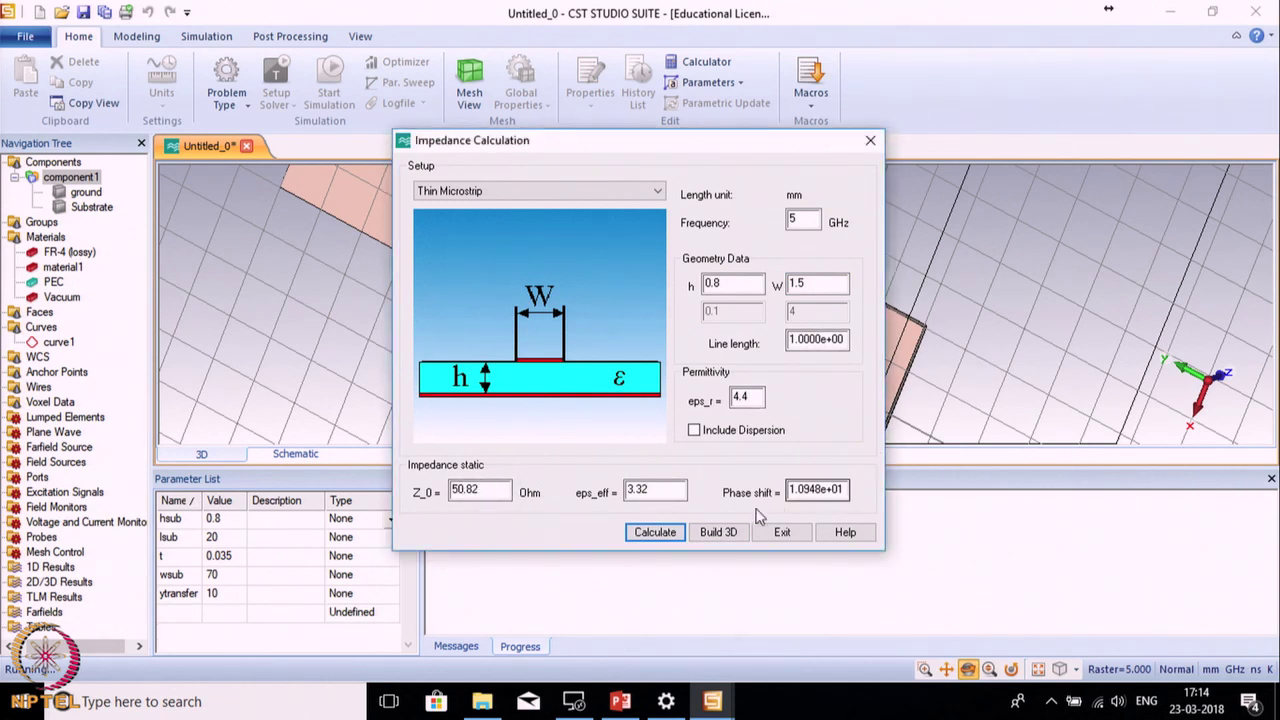
Step: Close the impedance calculation and begin a brick named strip with U running from -lsub/2 to lsub/2
click(788, 534)
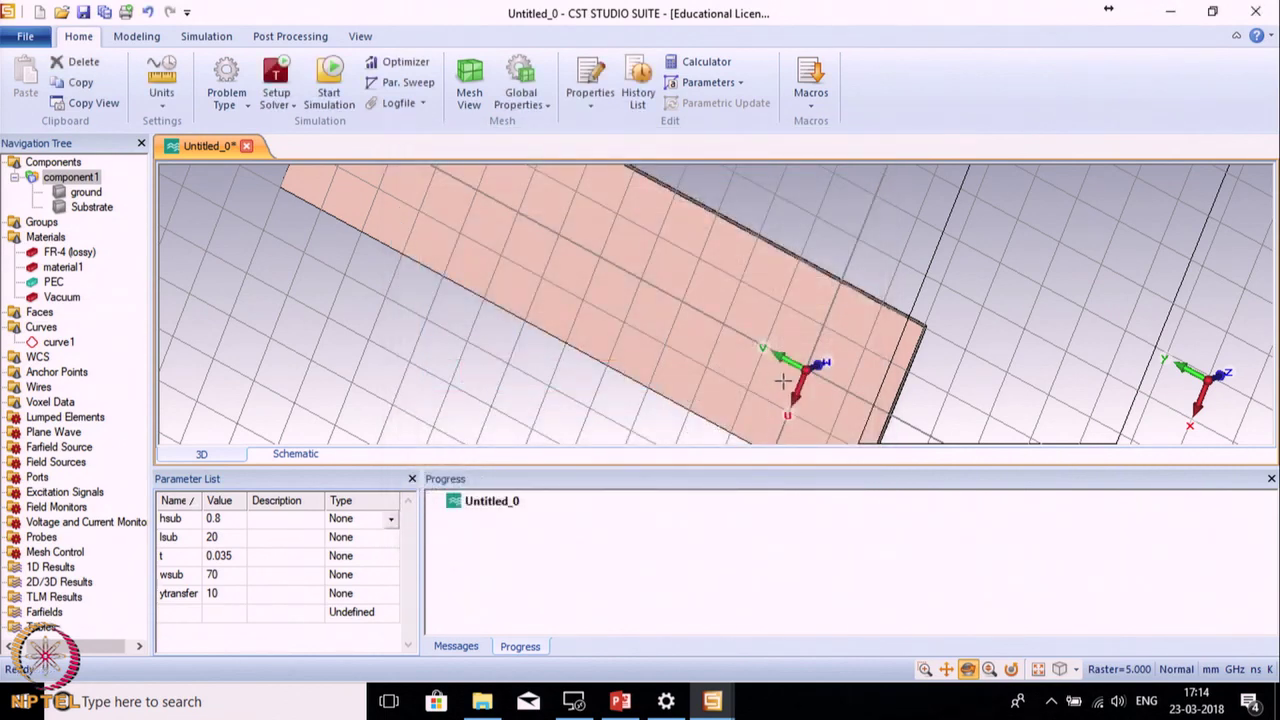
scroll(782, 380, up, 5)
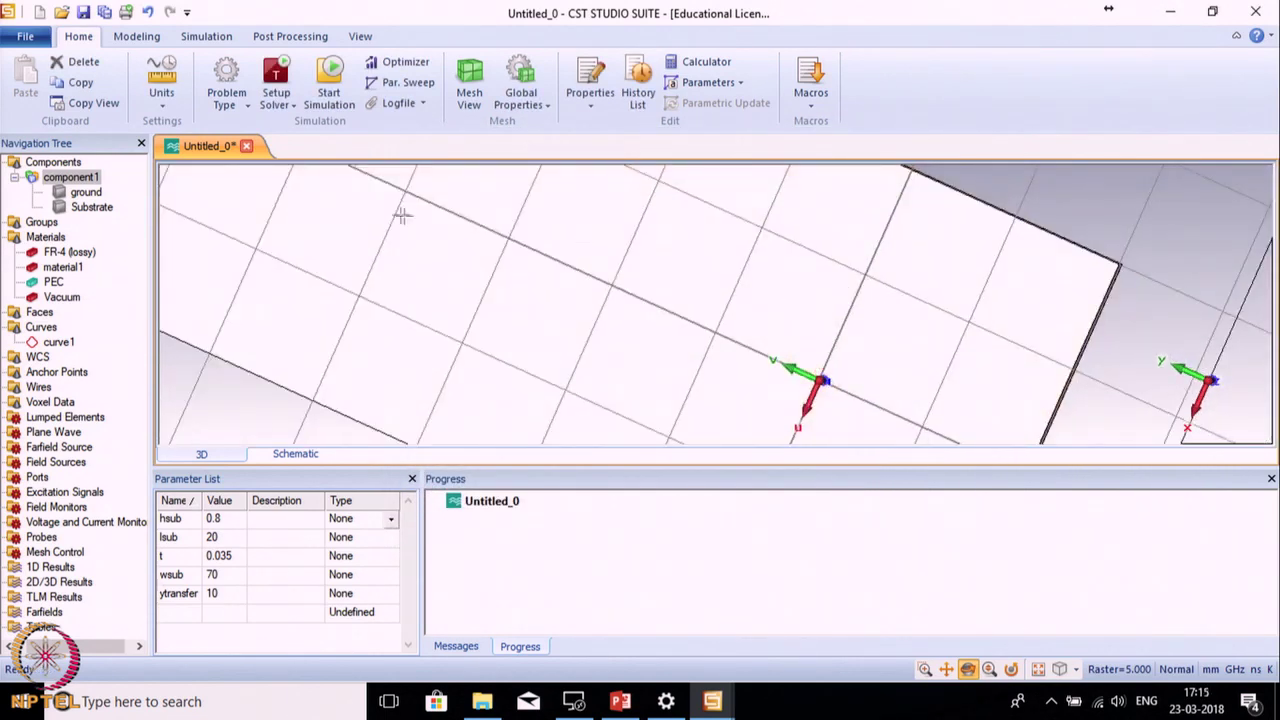
click(136, 36)
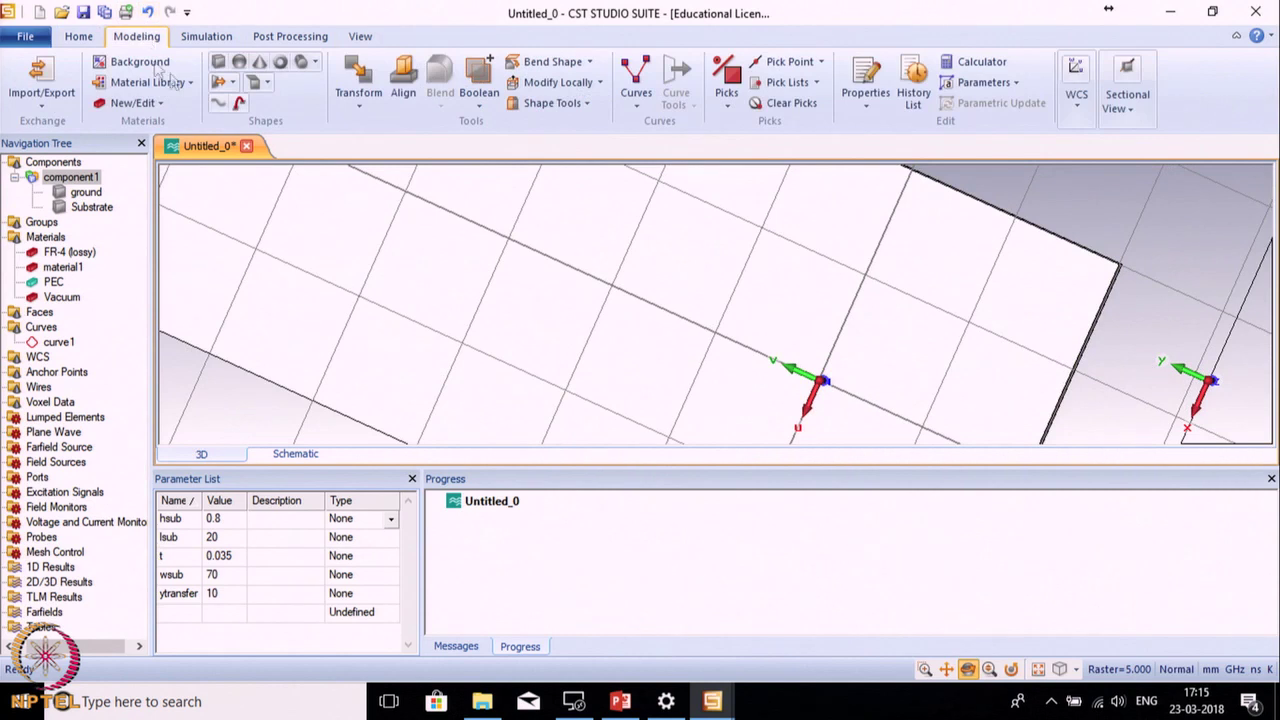
click(220, 62)
key(Escape)
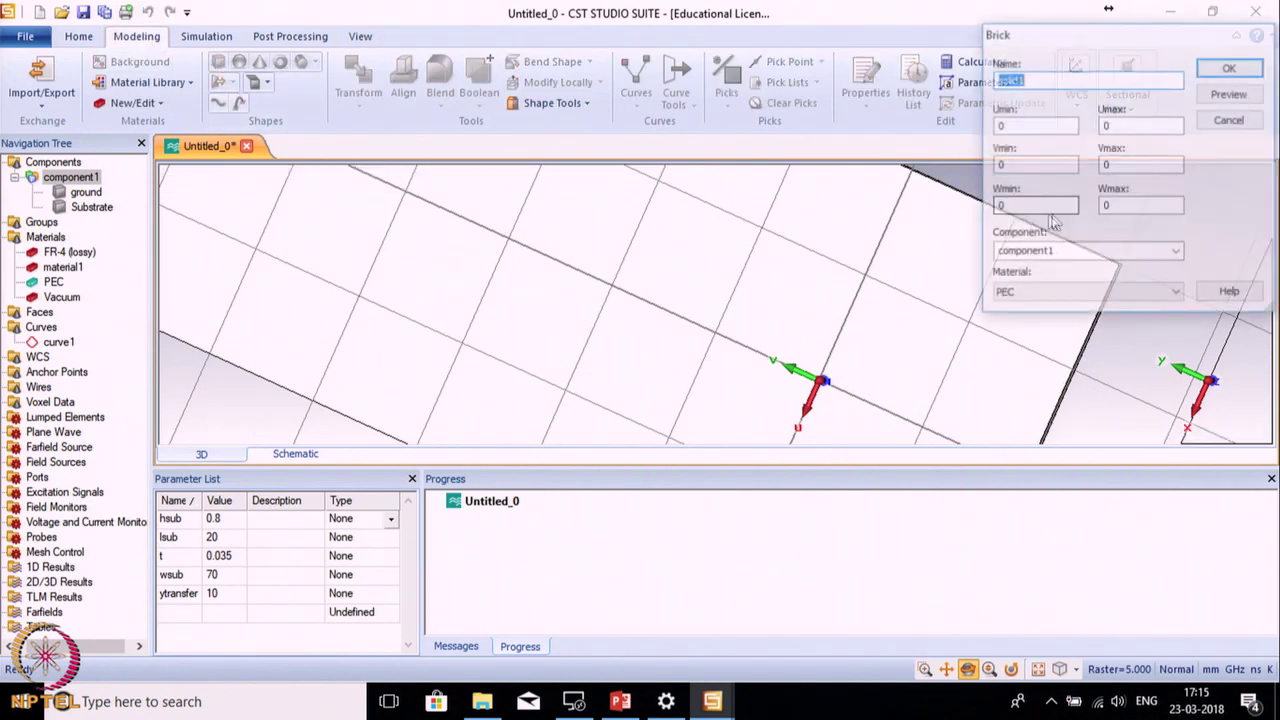
text(strip)
key(Tab)
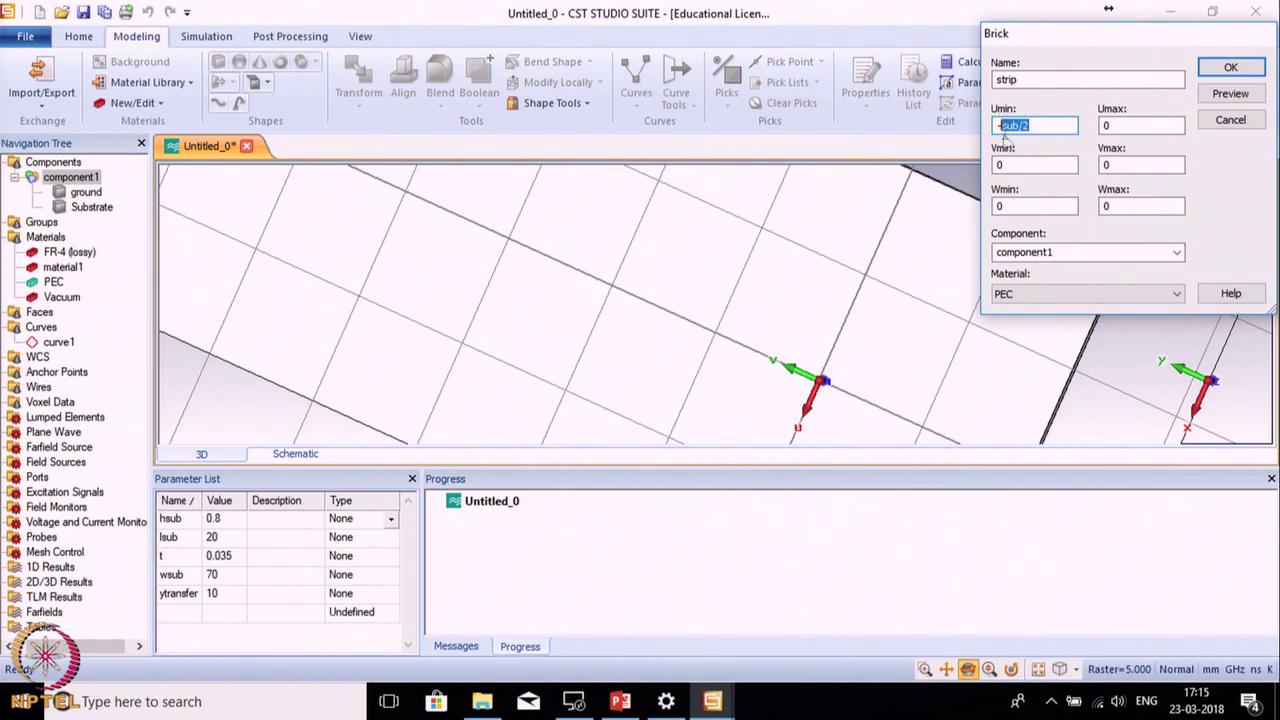
key(Tab)
text(lsub/2)
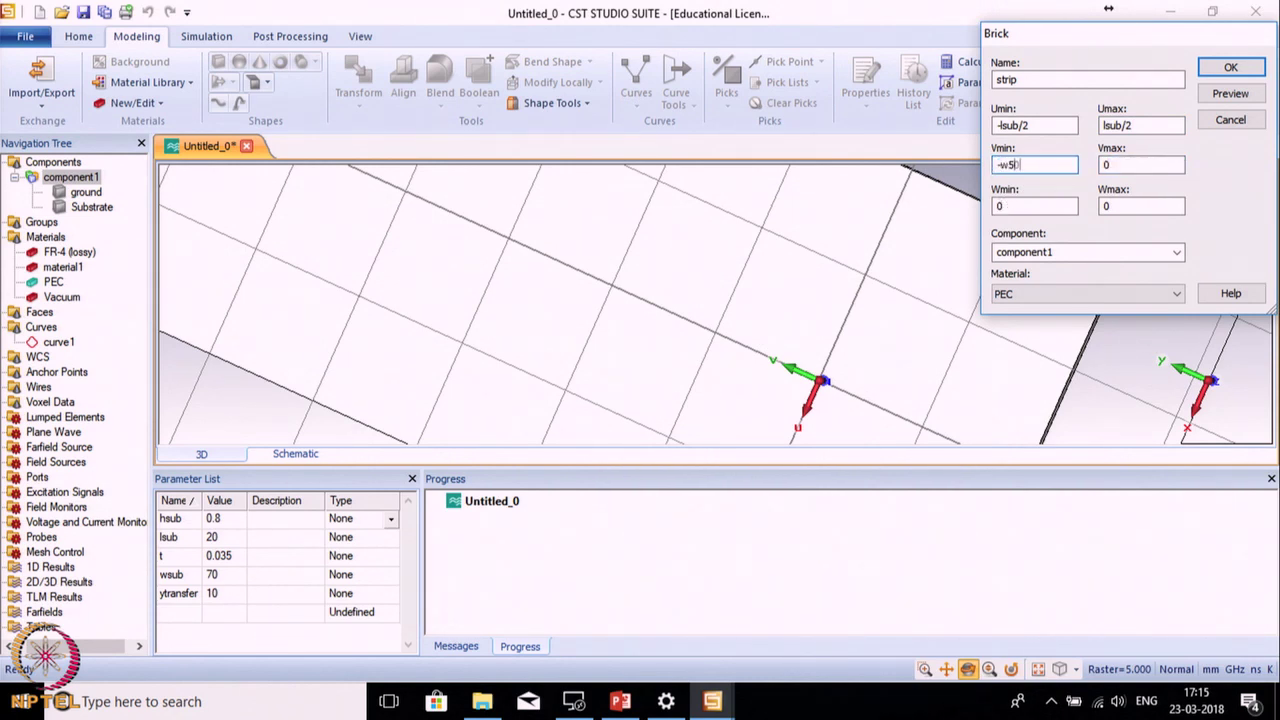
Step: Set the strip's V range from -w50/2 to w50/2 and its Wmax to t
drag(1031, 165, 1003, 165)
key(ctrl+c)
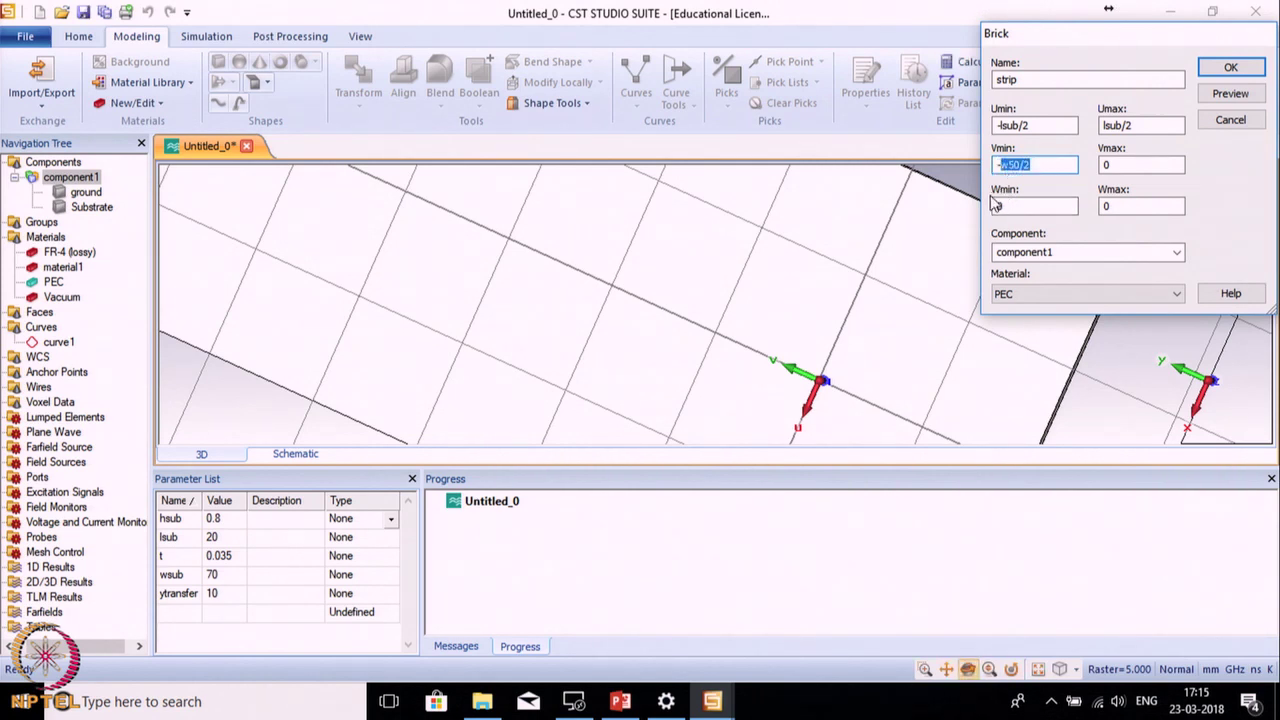
double_click(1150, 165)
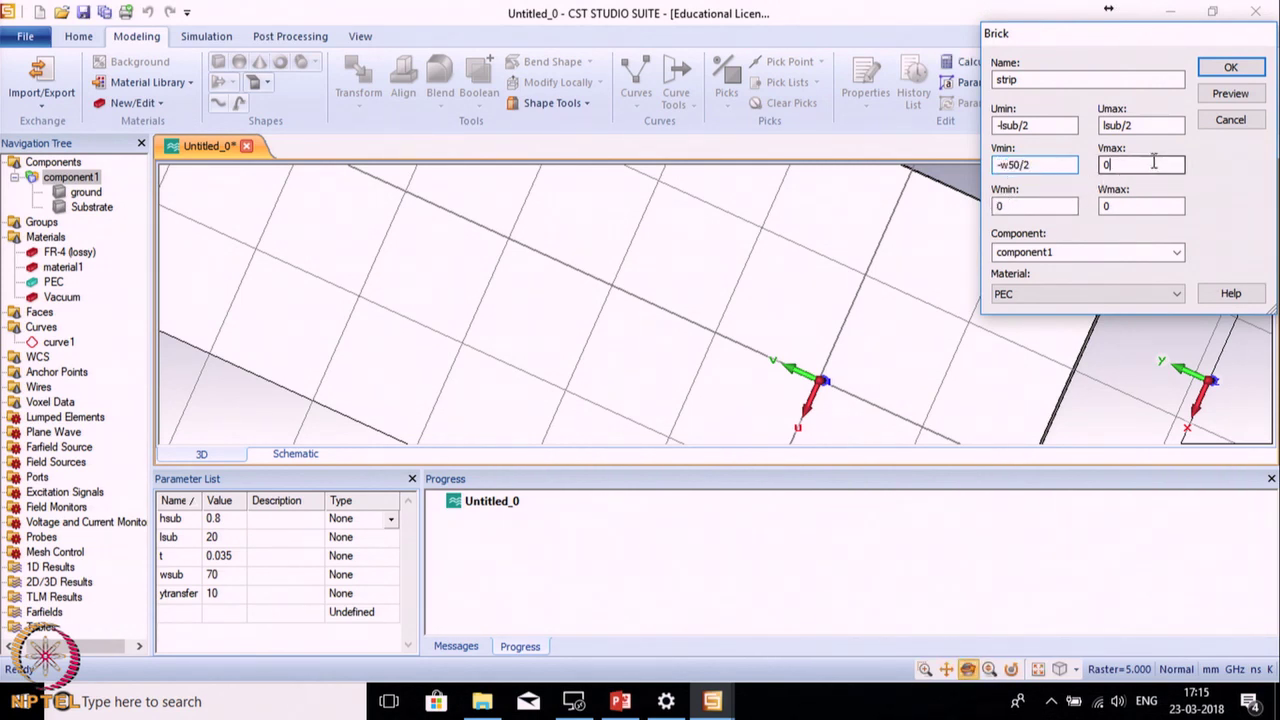
key(ctrl+v)
double_click(1137, 206)
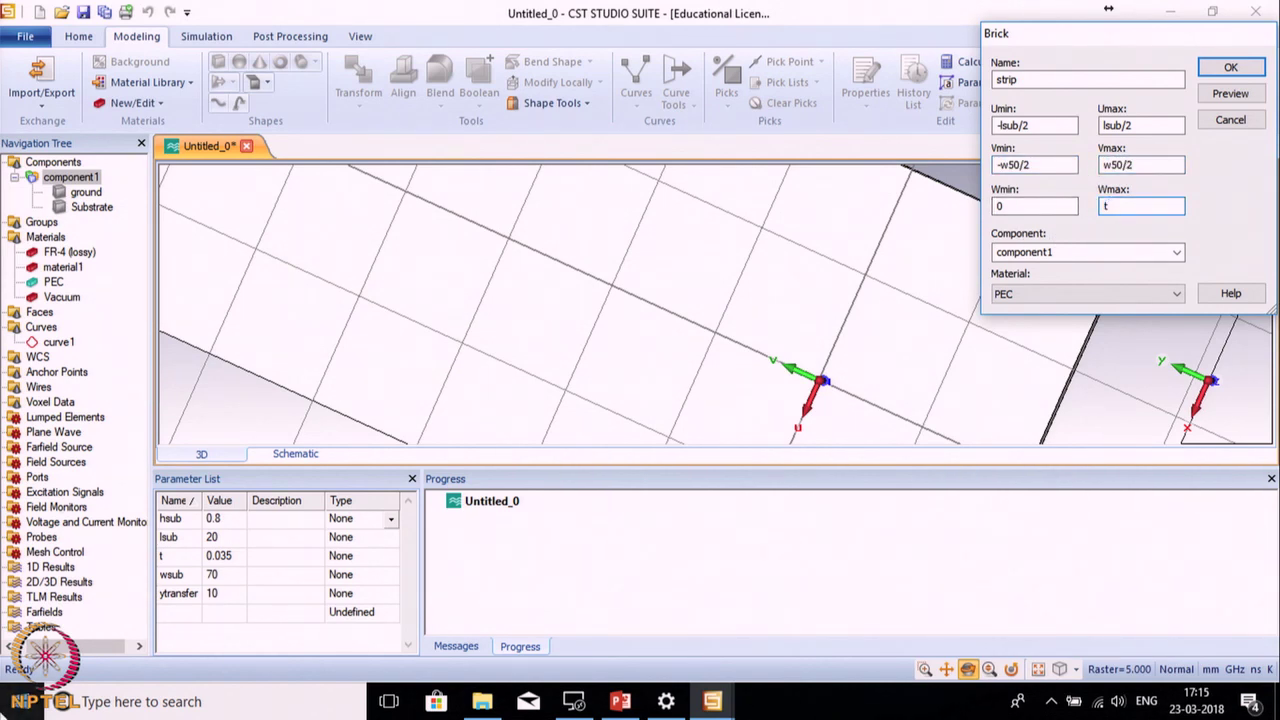
Step: Preview the strip, define the missing parameter w50 as 1.5, and create the PEC brick in component1
click(1222, 92)
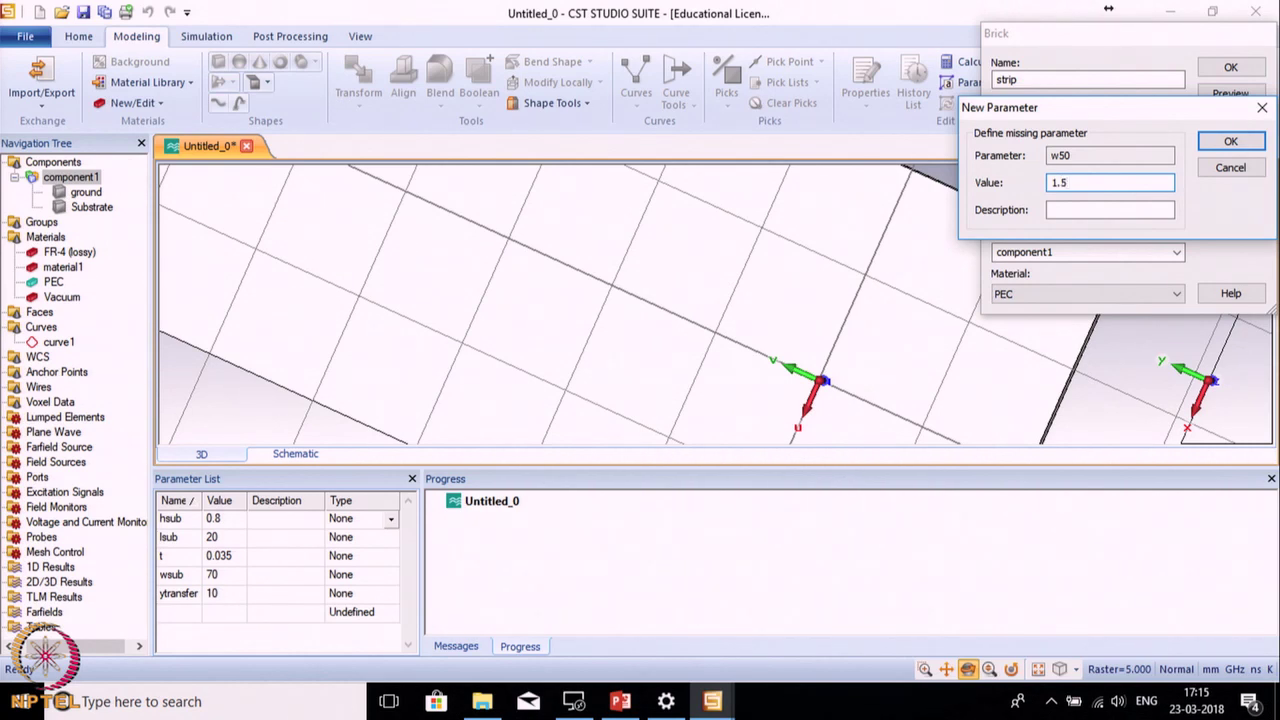
click(1233, 141)
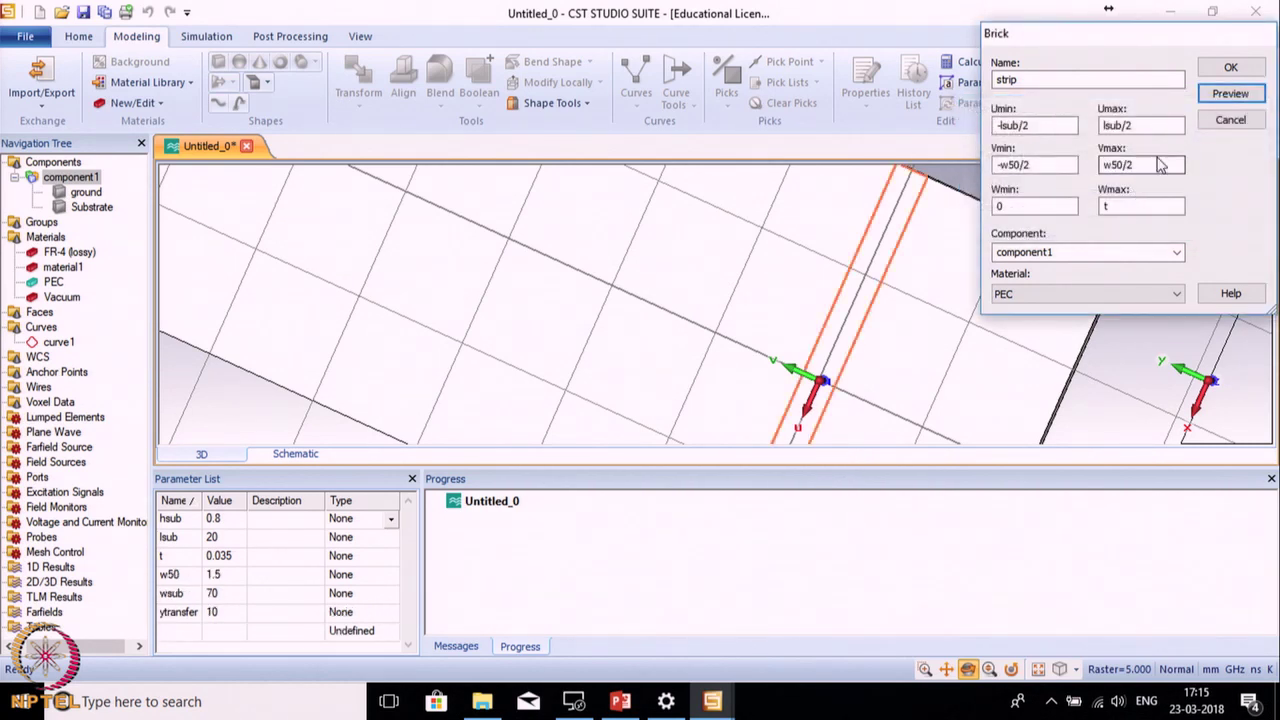
scroll(851, 306, down, 3)
scroll(849, 310, up, 3)
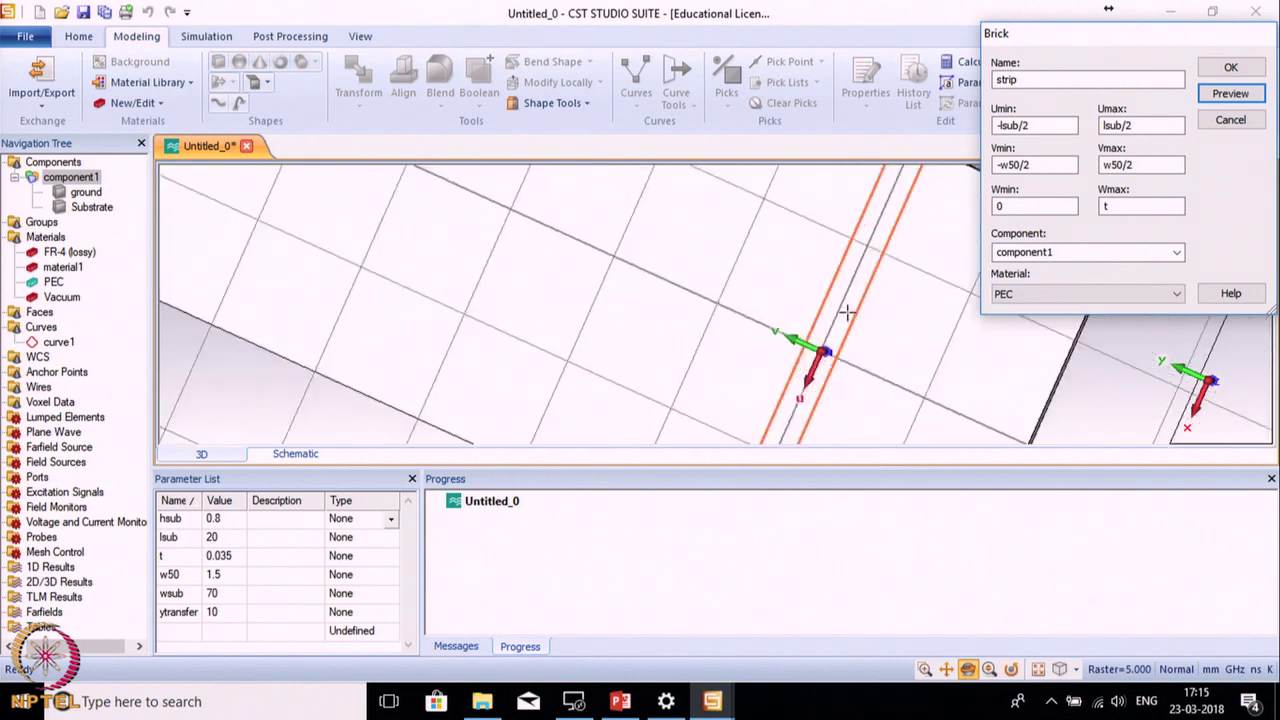
scroll(846, 313, down, 1)
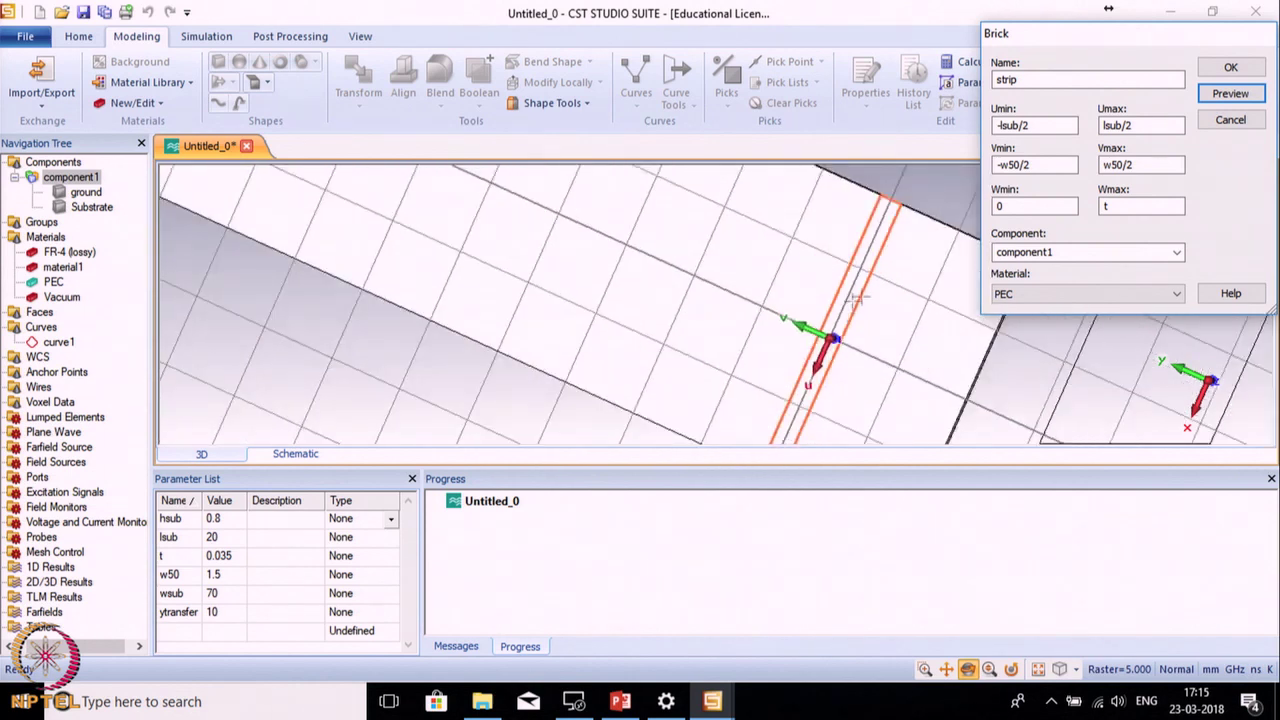
click(1231, 69)
scroll(925, 297, down, 1)
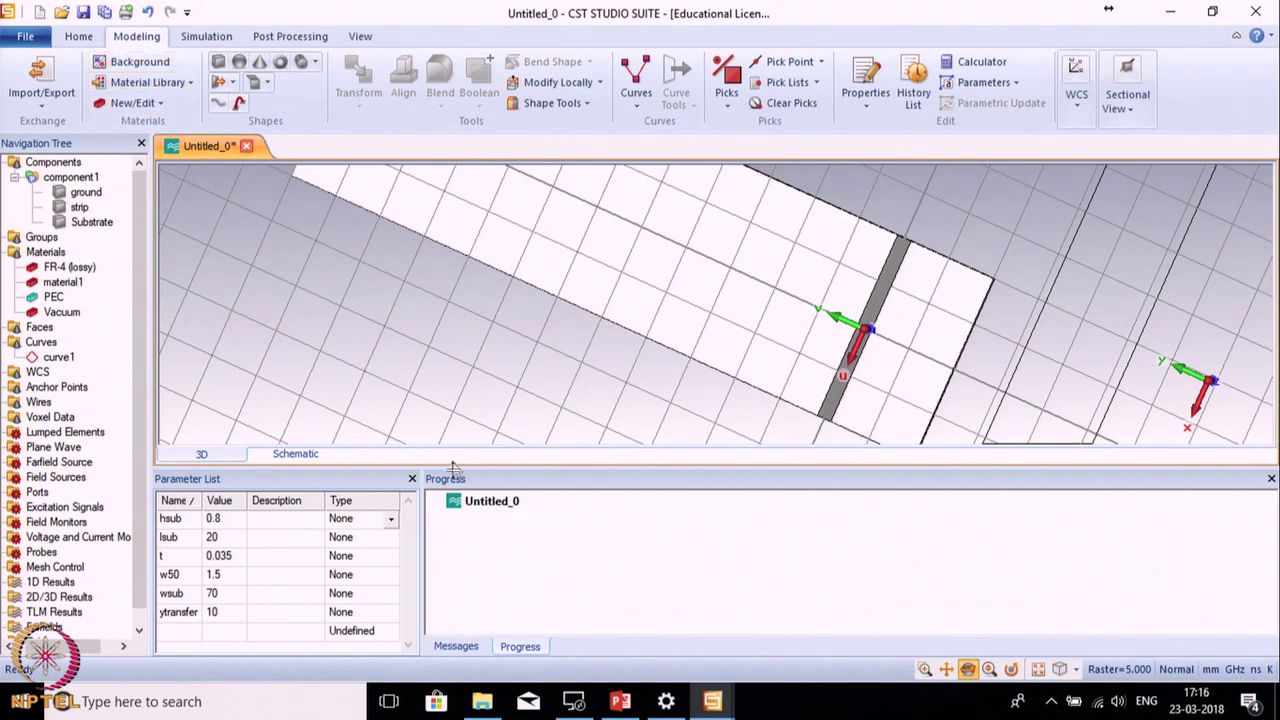
Step: Switch to the PowerPoint presentation, check the stub's line width and length on slide 3, and return to CST Studio Suite
click(620, 701)
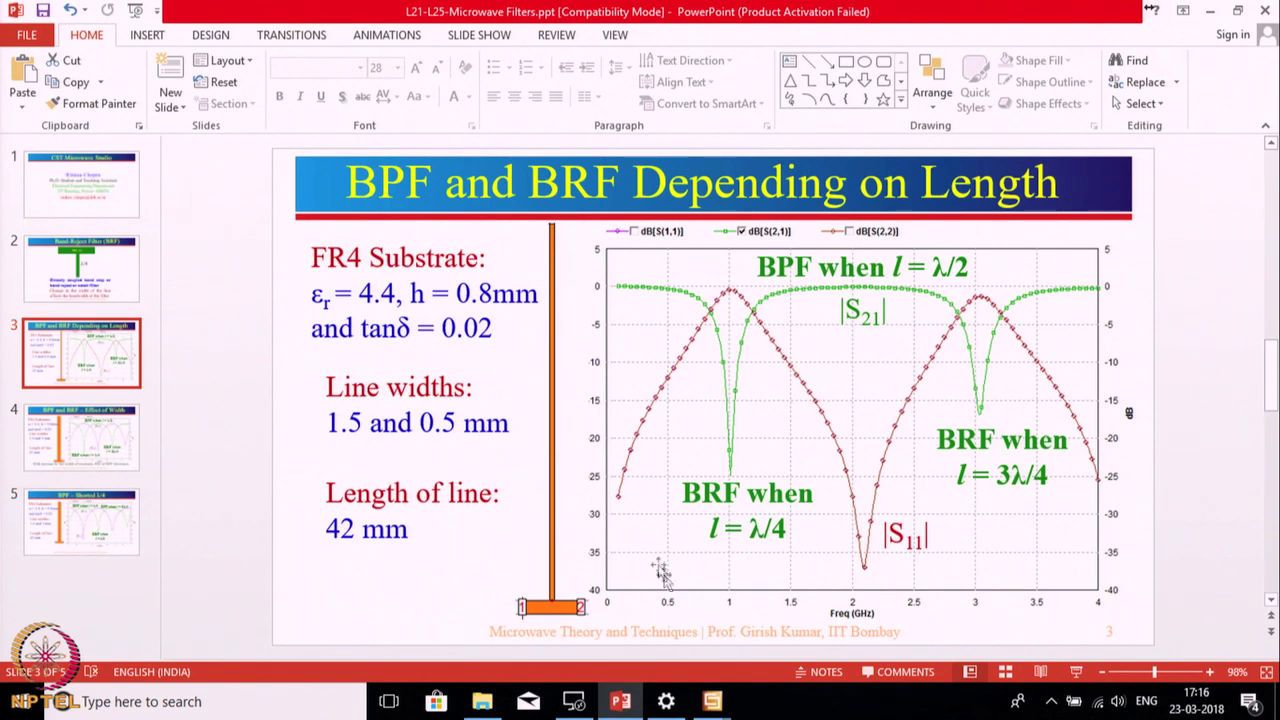
mouse_move(712, 701)
click(778, 665)
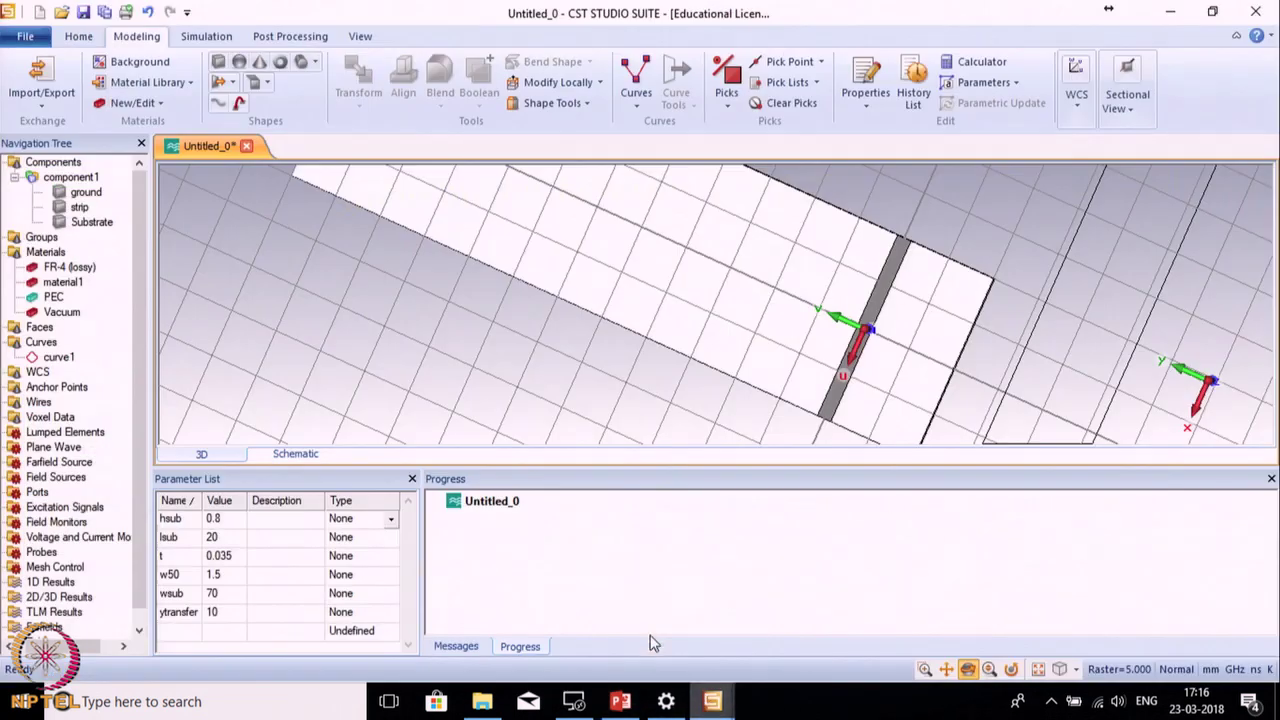
Step: Begin a brick named stub with U running from -wstub/2 to wstub/2
click(219, 62)
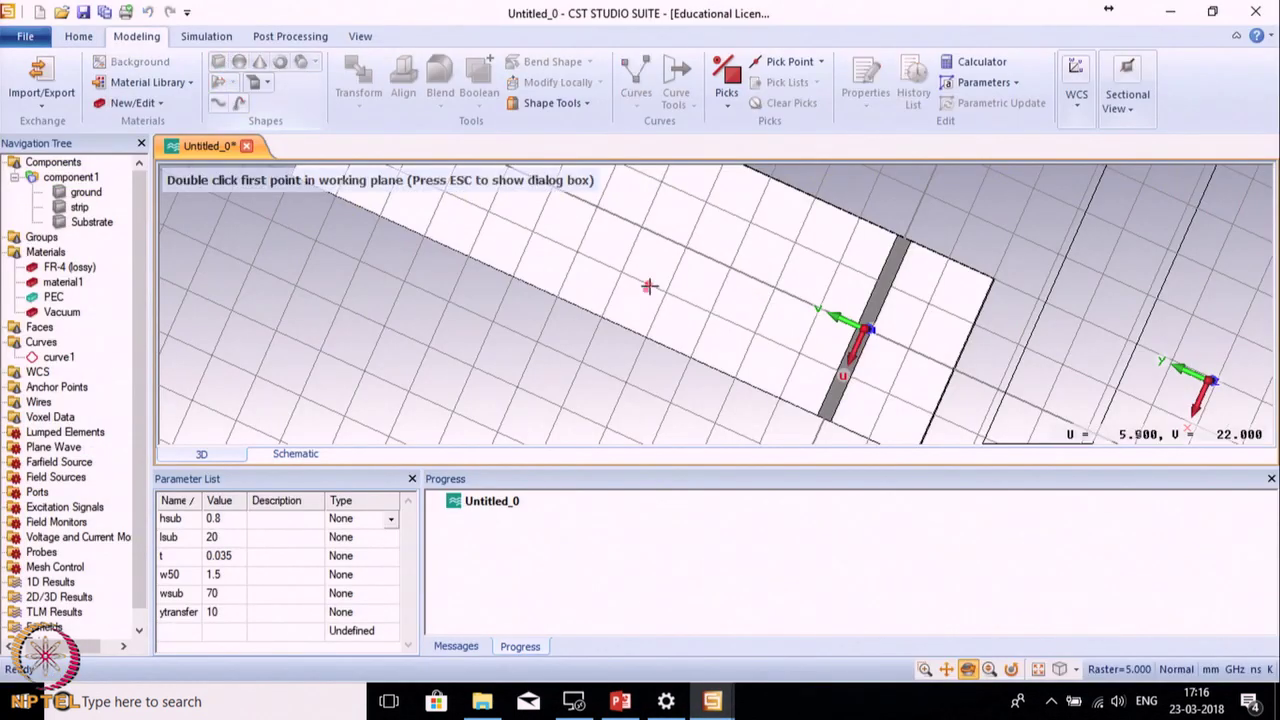
key(Escape)
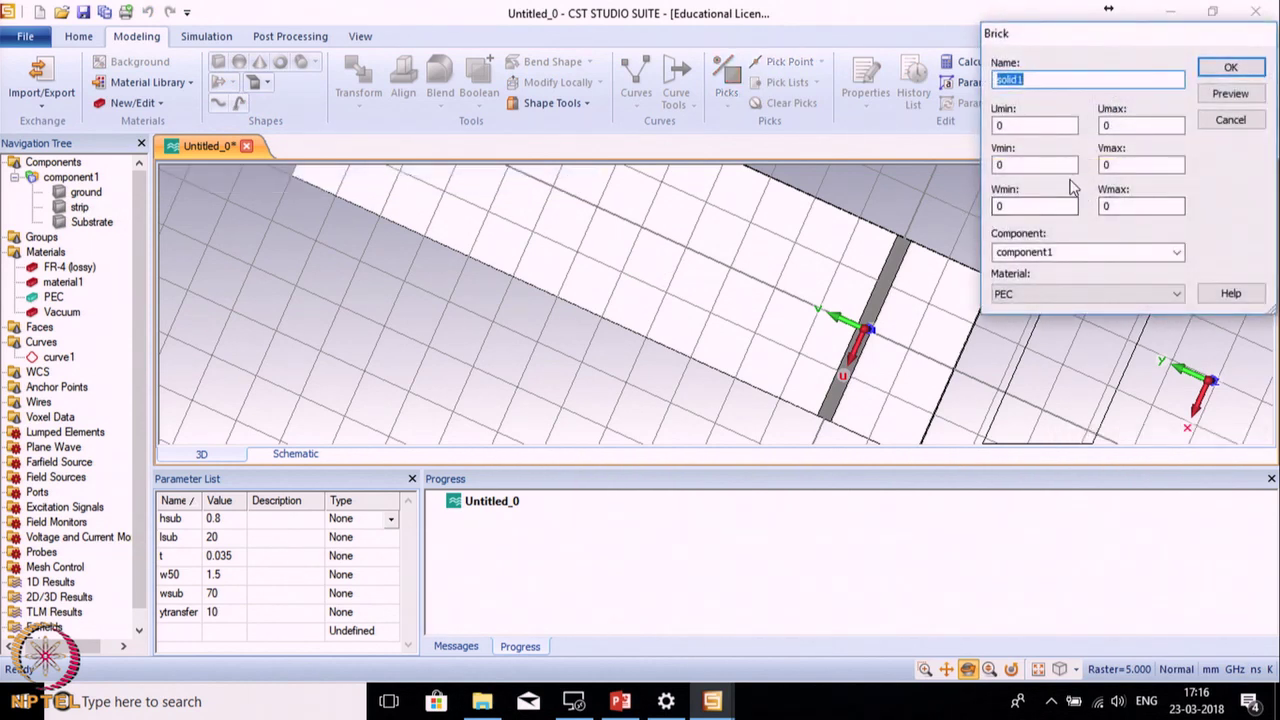
text(stub)
double_click(1030, 125)
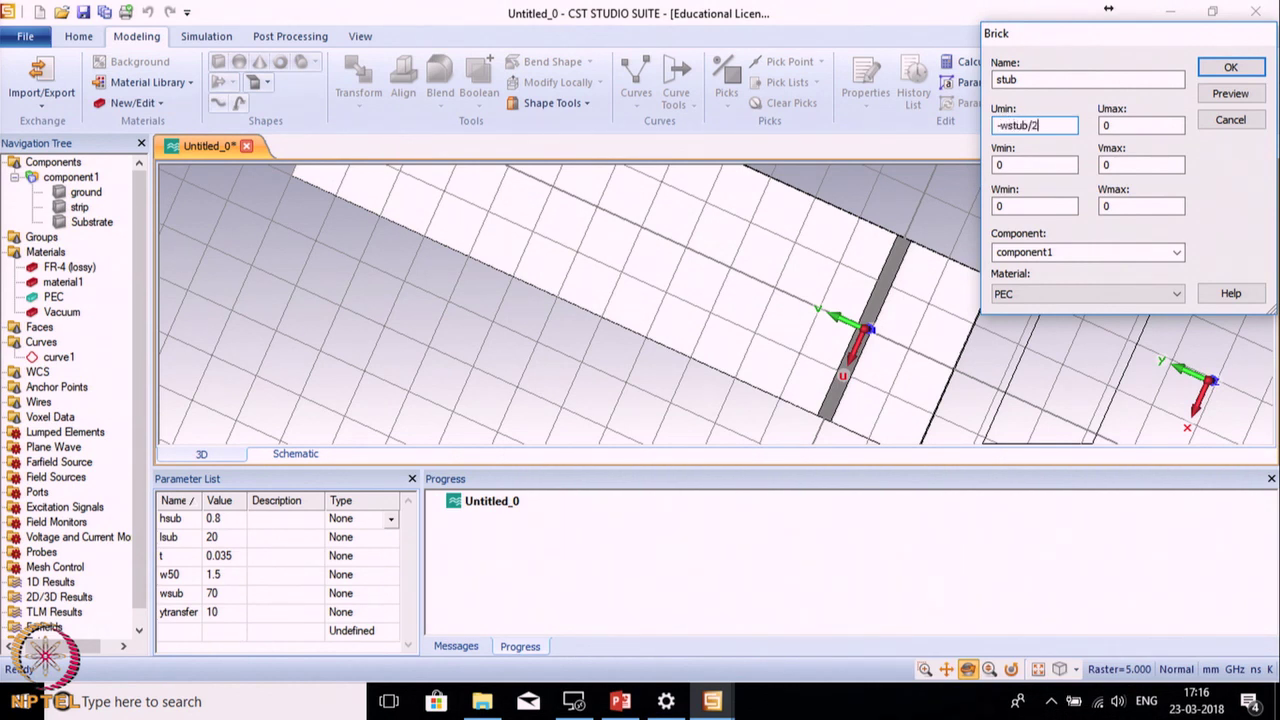
drag(1035, 125, 1002, 125)
key(ctrl+c)
key(Tab)
key(ctrl+v)
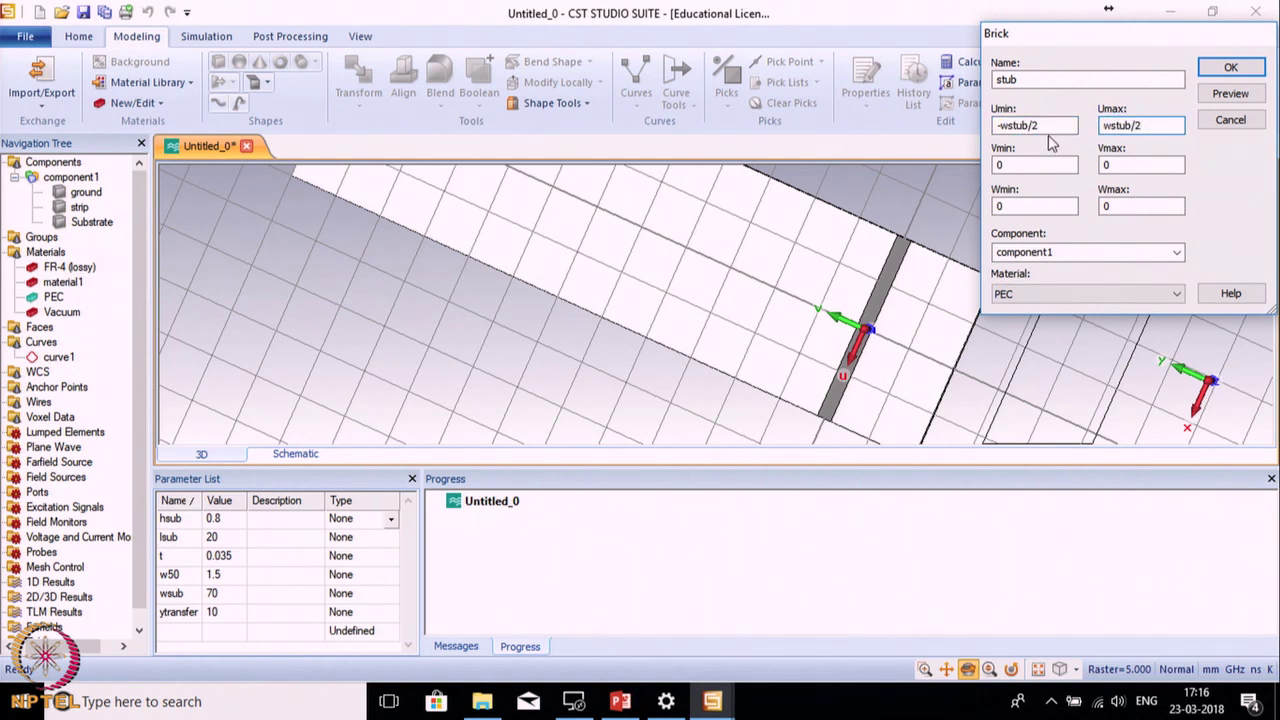
Step: Set the stub's Vmax to lstub and fill in its Wmax
key(Tab)
key(Tab)
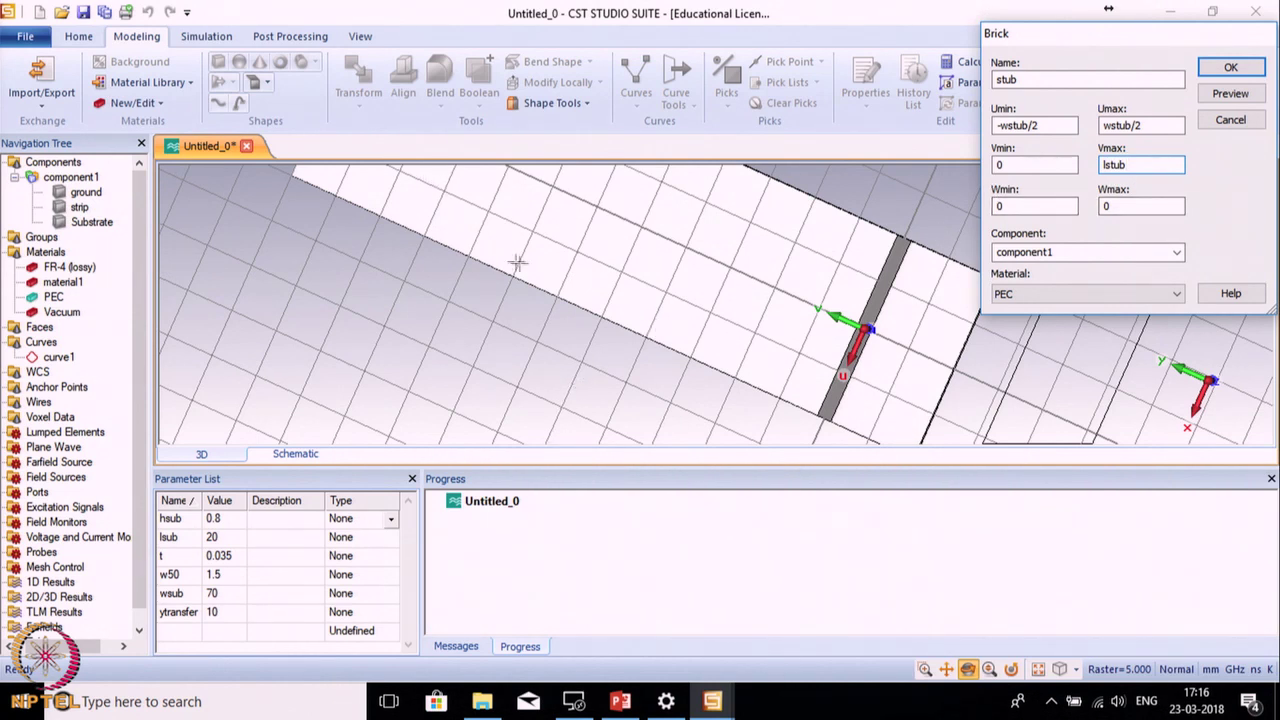
click(1118, 206)
Step: Preview the stub, define the missing parameters wstub as 0.5 and lstub as 42, and create the PEC brick
click(1230, 93)
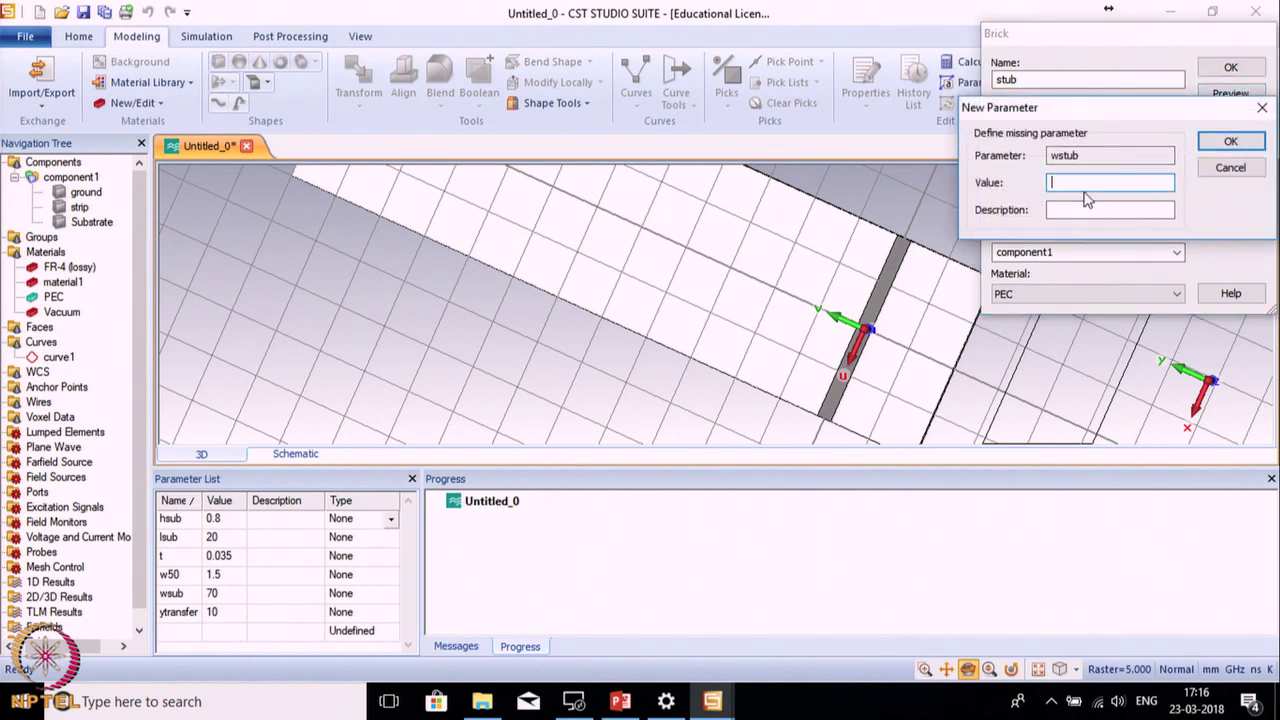
click(1230, 141)
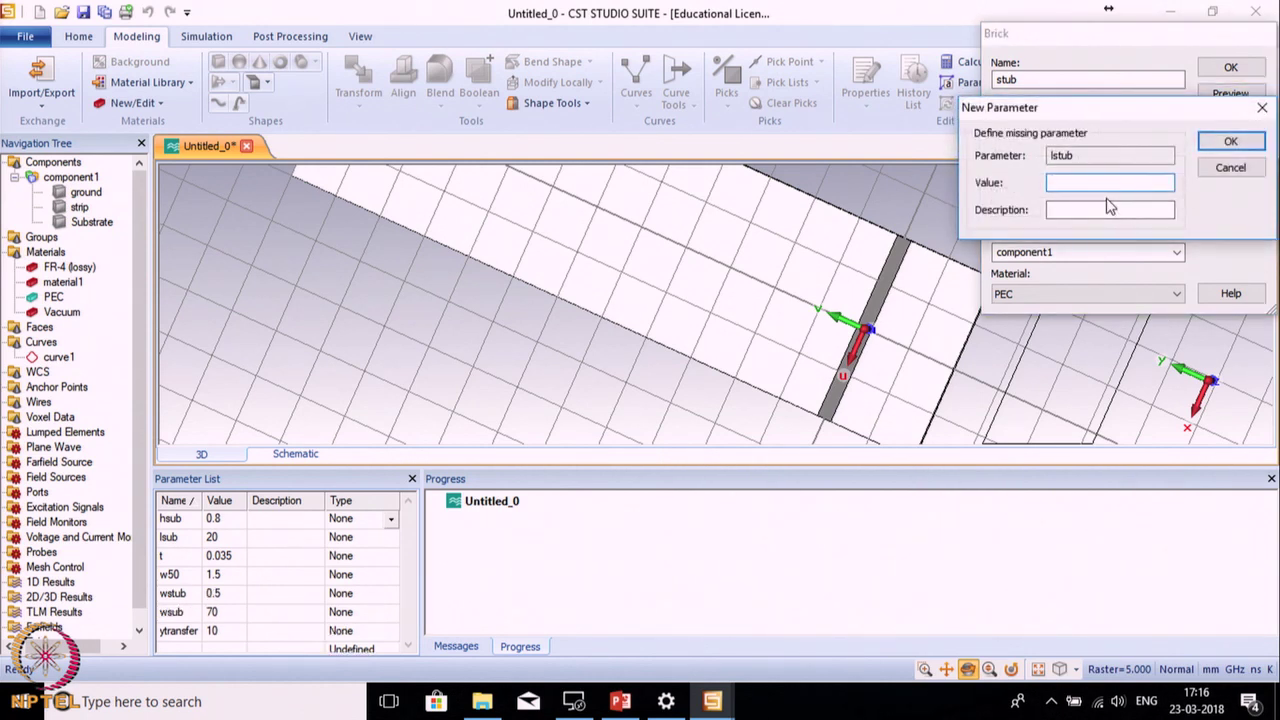
text(42)
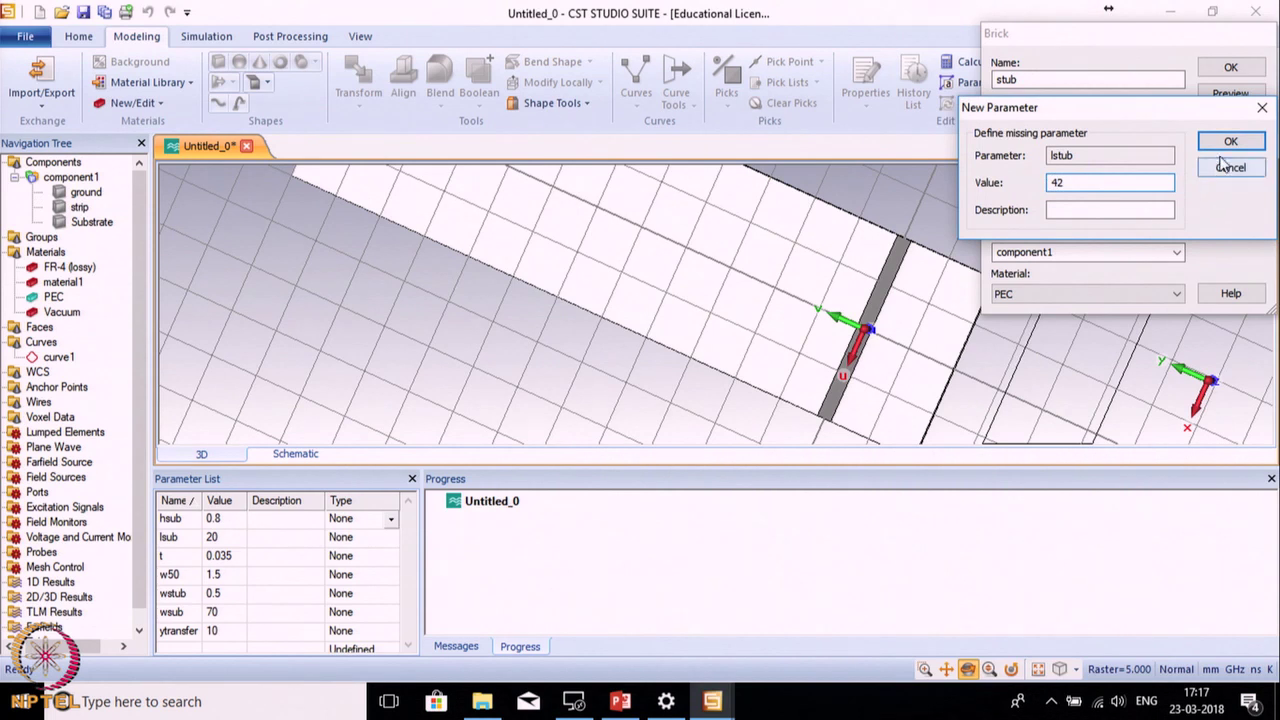
click(1230, 141)
click(1229, 66)
scroll(920, 320, down, 3)
scroll(884, 392, up, 5)
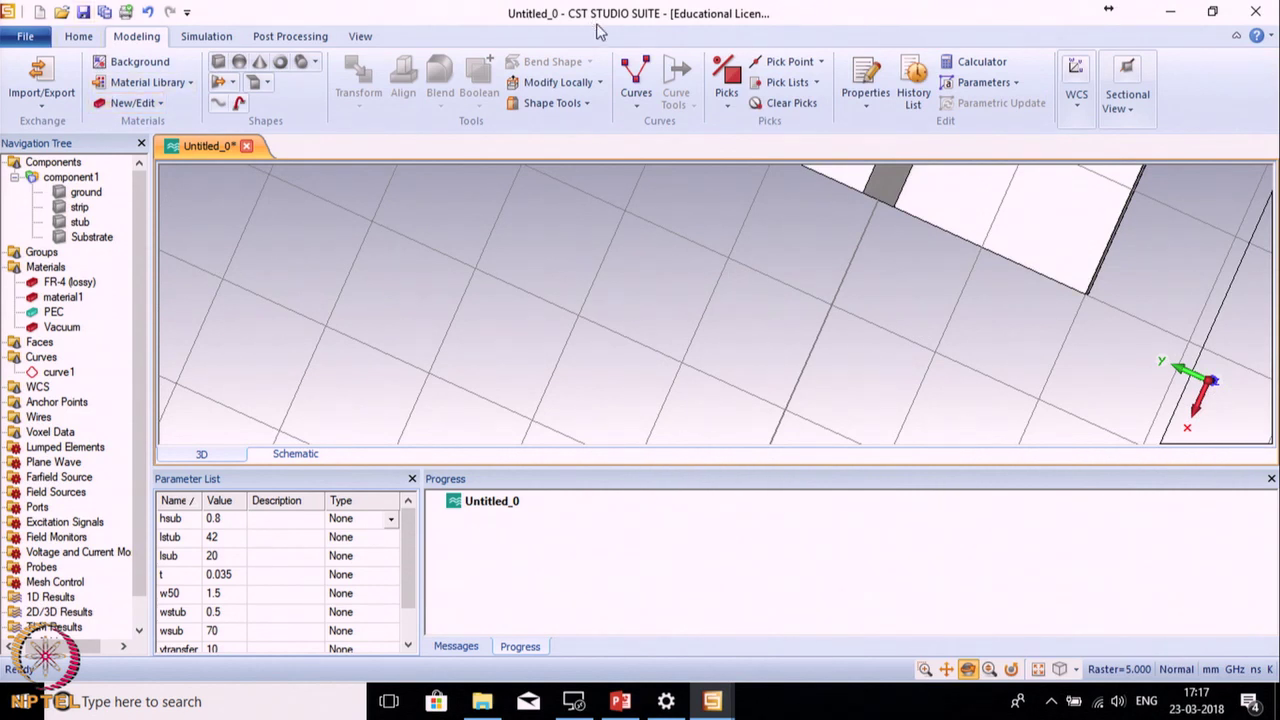
Step: Pick the end face of the strip at the substrate's positive-x edge
click(726, 80)
scroll(871, 210, down, 3)
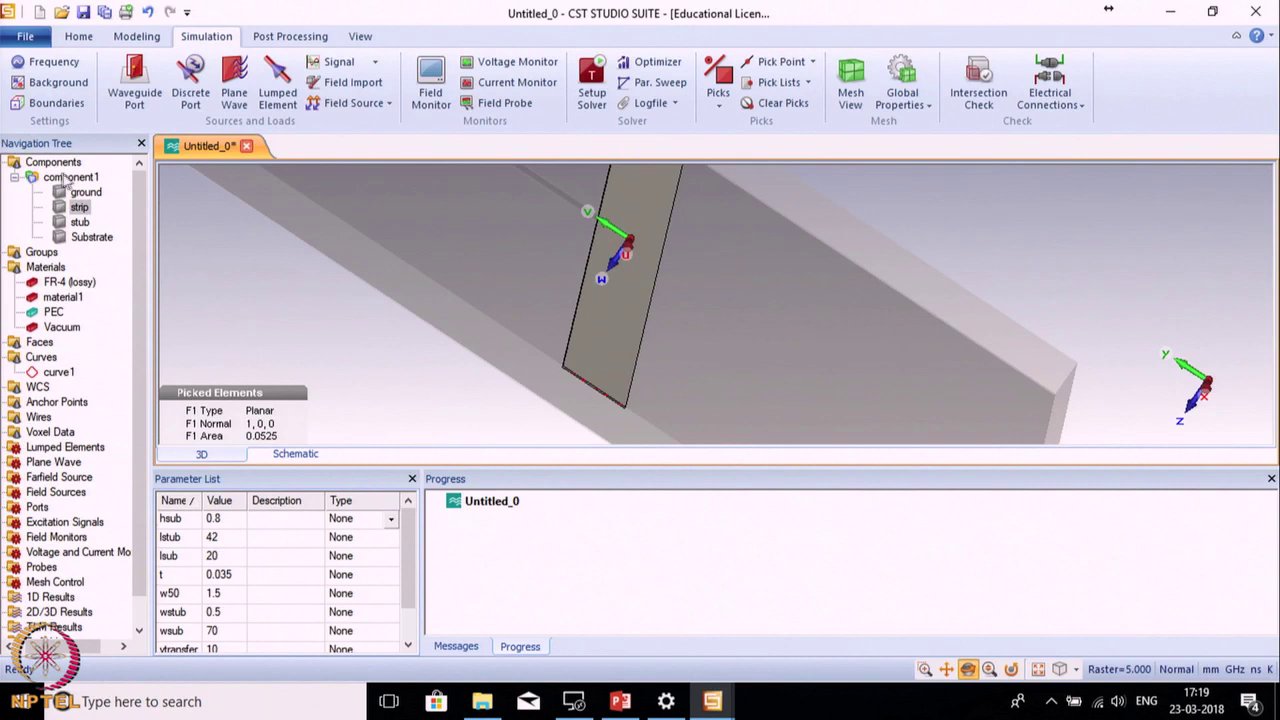
scroll(512, 428, up, 3)
scroll(545, 400, up, 3)
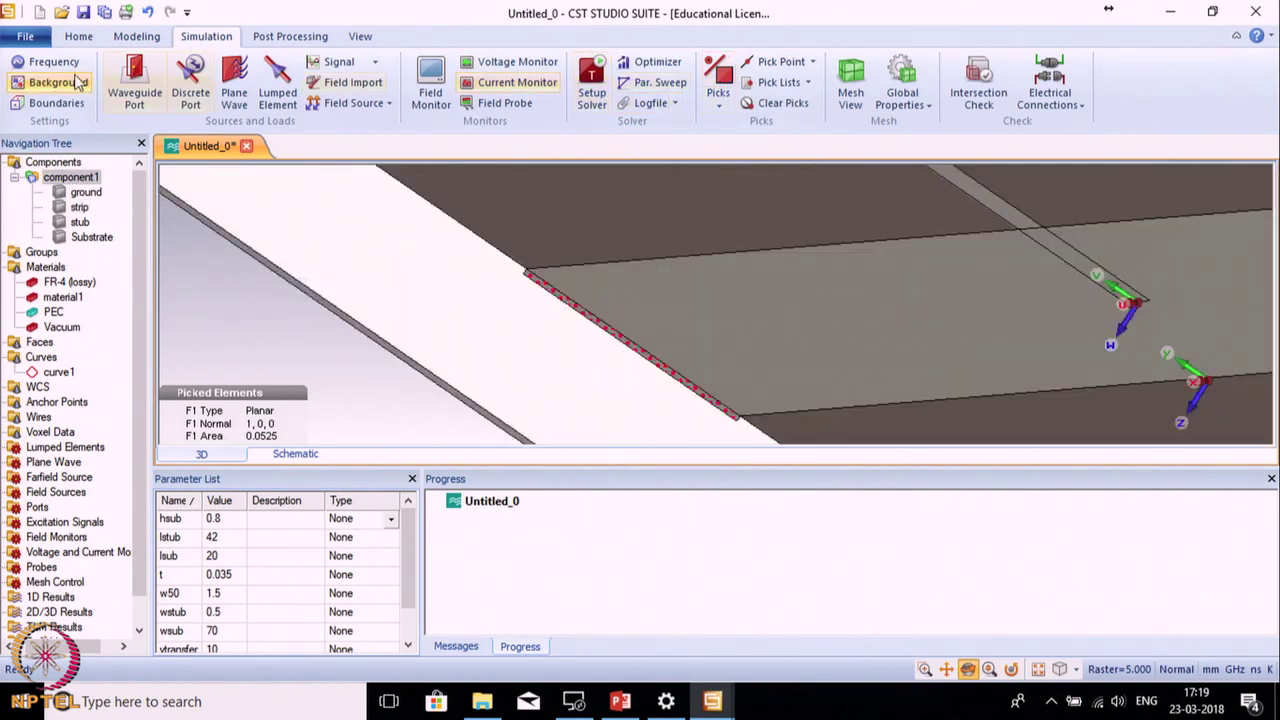
Step: Begin waveguide port 1 on the picked face, extending Zmax by hsub and Zmin by an expression starting with 3*(w50
click(134, 82)
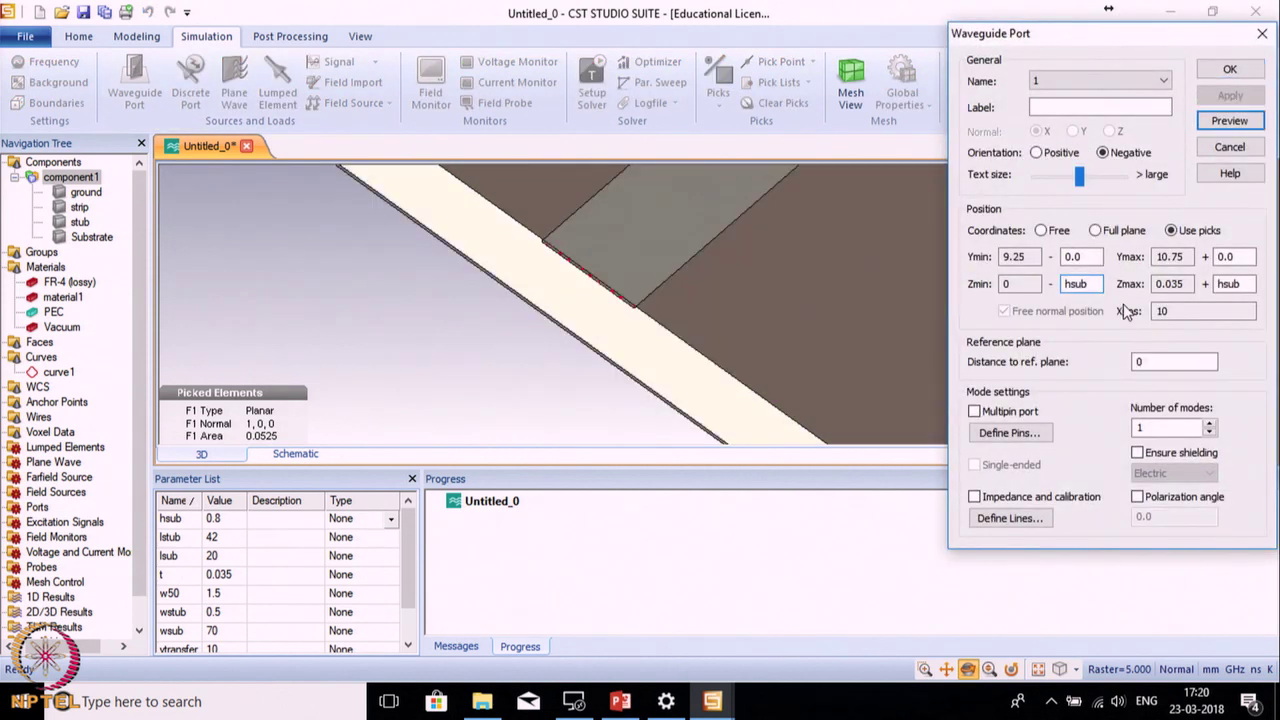
click(1066, 284)
text(3*)
text(ub)
drag(1102, 284, 903, 281)
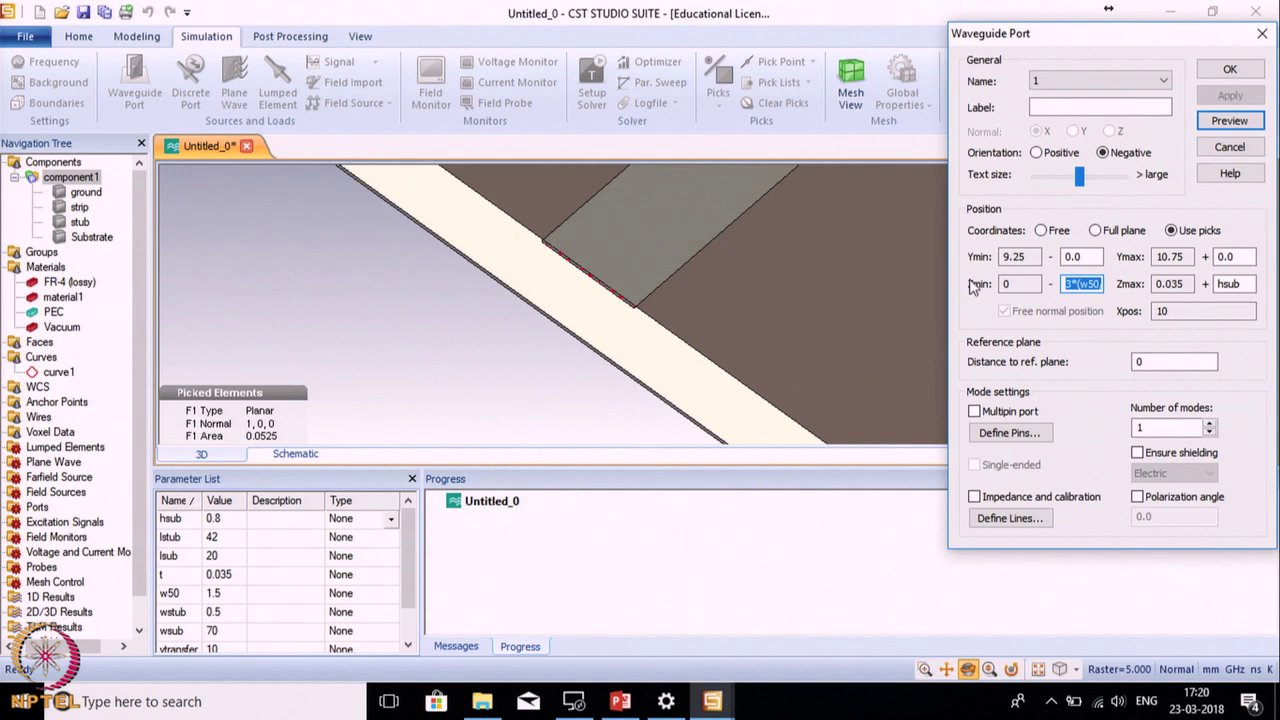
click(1230, 121)
Step: Extend port 1's Ymin and Ymax by the expression copied from Zmin, preview the port and create it
double_click(1085, 257)
key(ctrl+v)
double_click(1240, 257)
key(ctrl+v)
click(1230, 121)
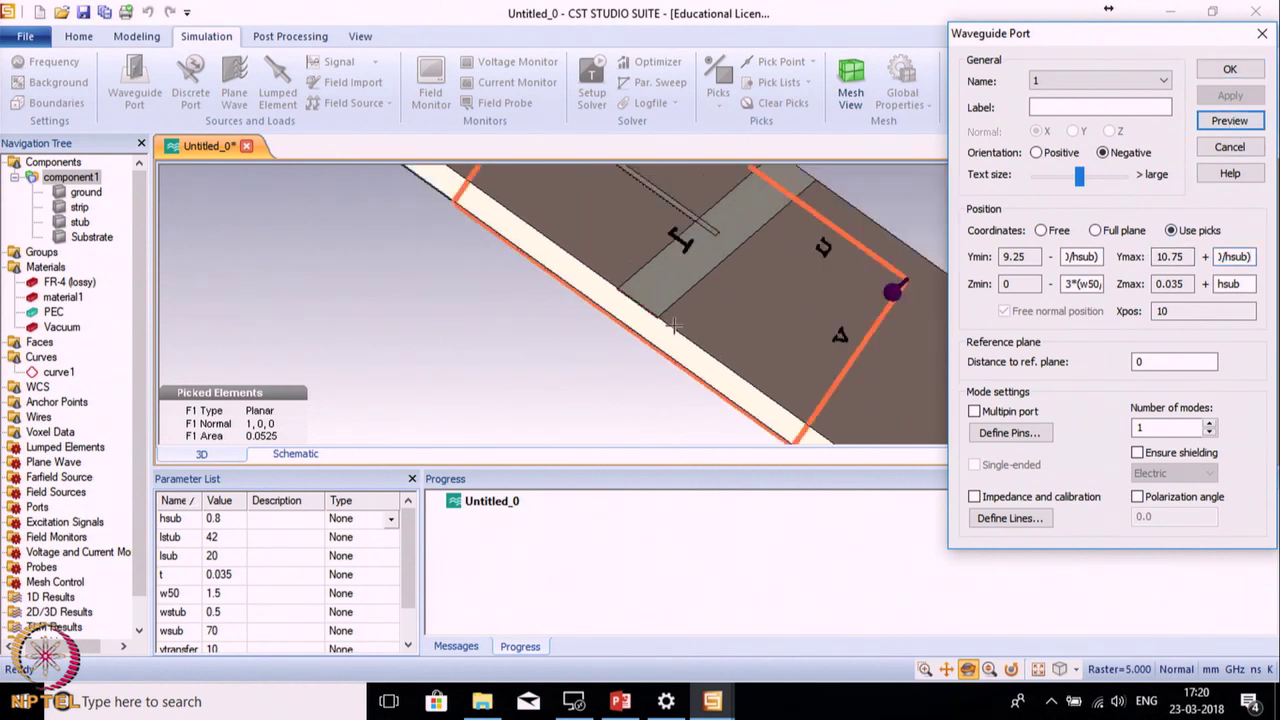
scroll(674, 326, down, 3)
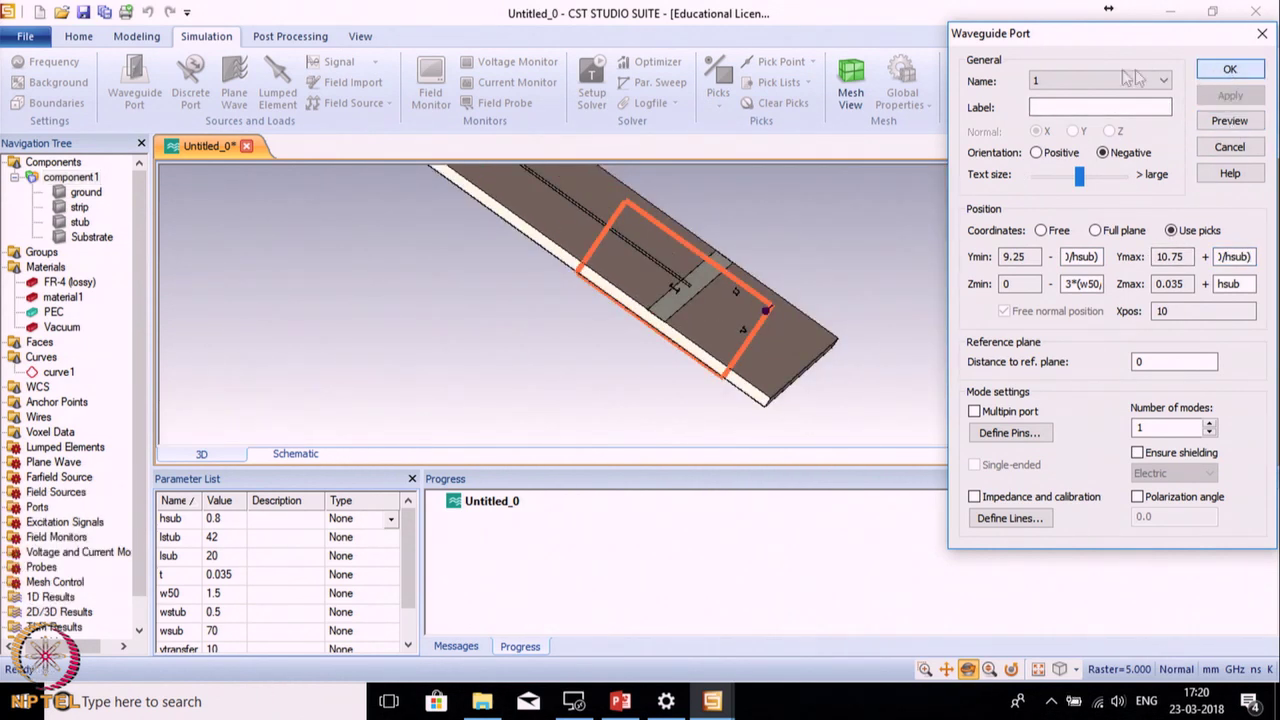
click(1230, 69)
Step: Pick the strip's opposite end face and create waveguide port 2 there with the same extensions as port 1
drag(760, 395, 276, 368)
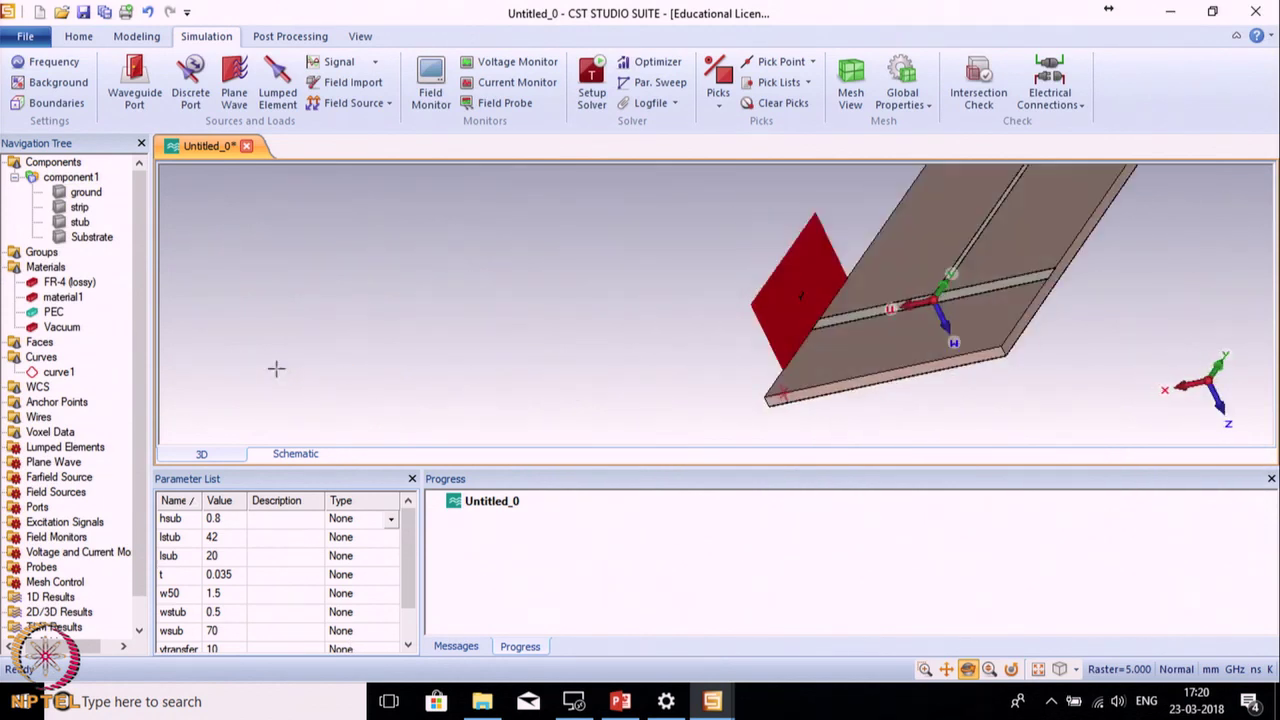
scroll(1000, 322, up, 5)
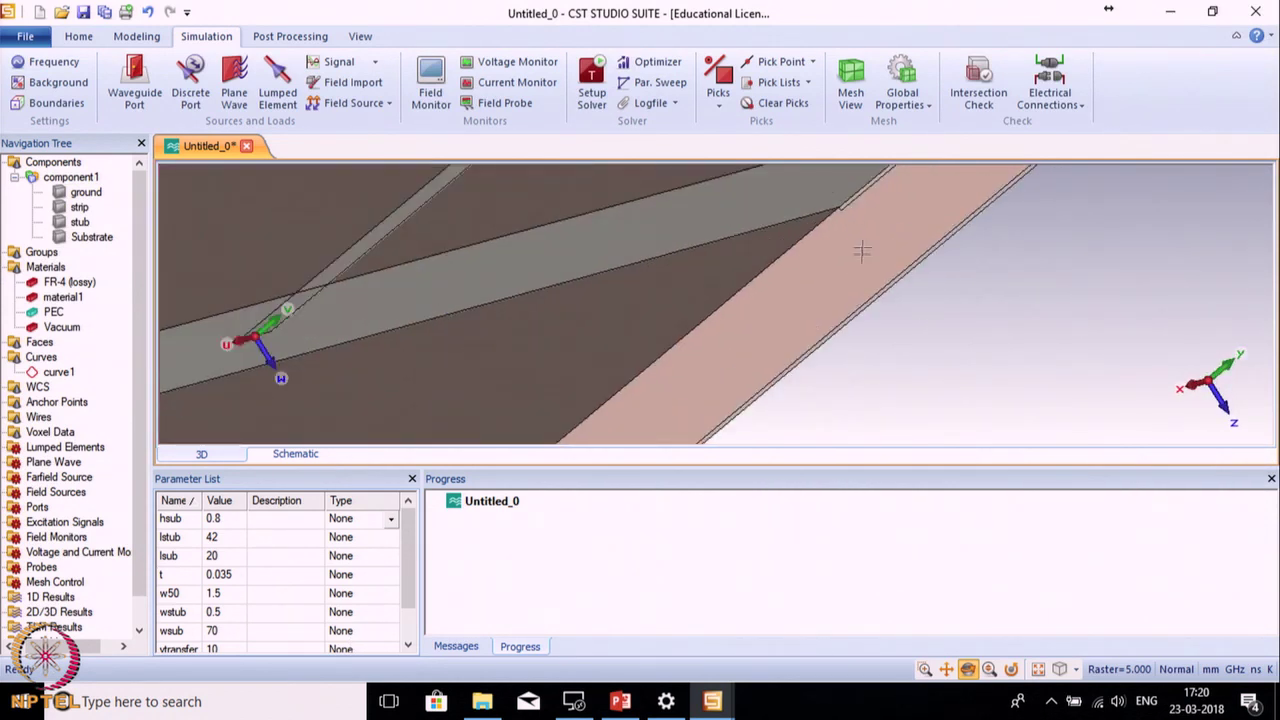
scroll(836, 245, up, 1)
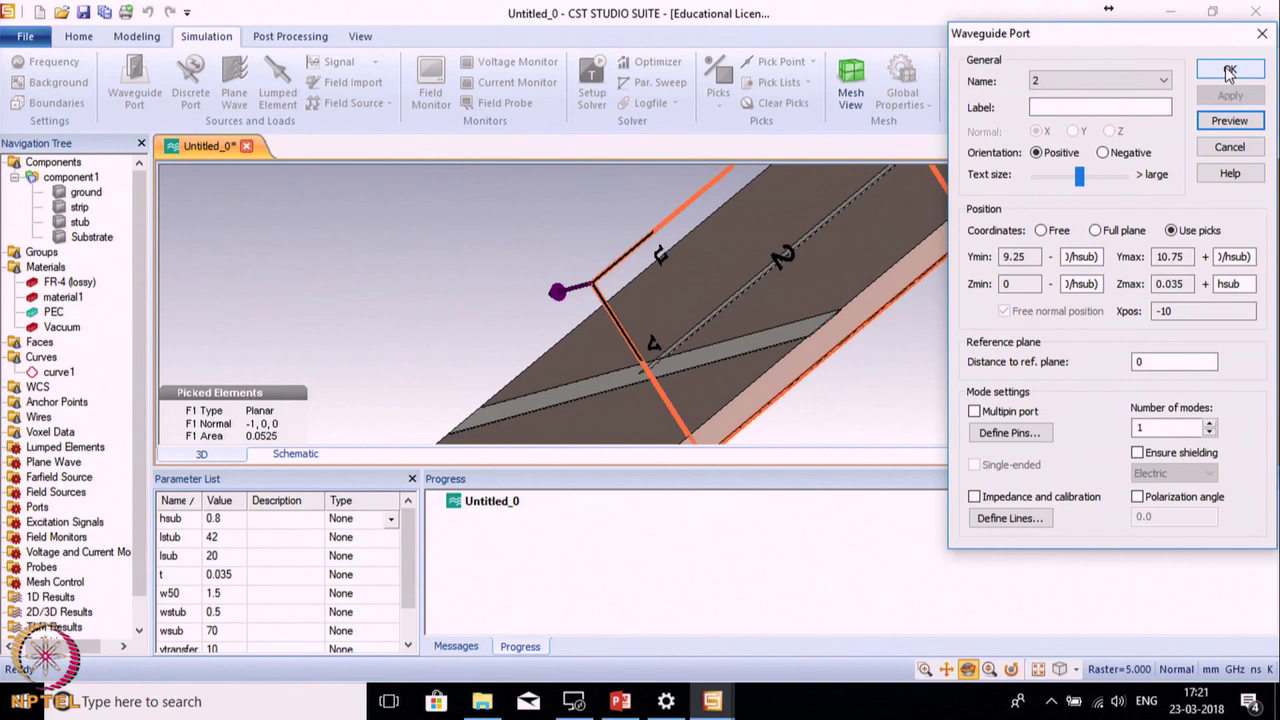
click(1230, 72)
scroll(940, 325, up, 3)
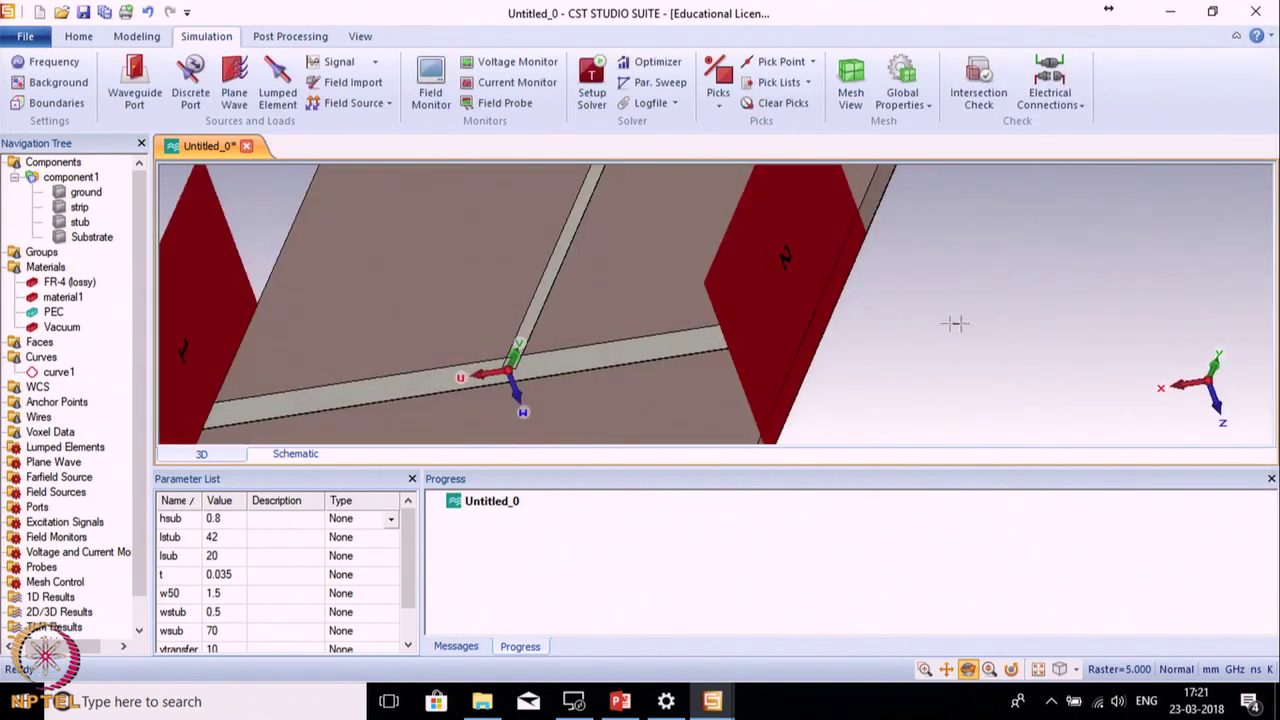
Step: Open the solver setup and start simulating the stub filter with its two waveguide ports
scroll(786, 290, down, 3)
click(592, 85)
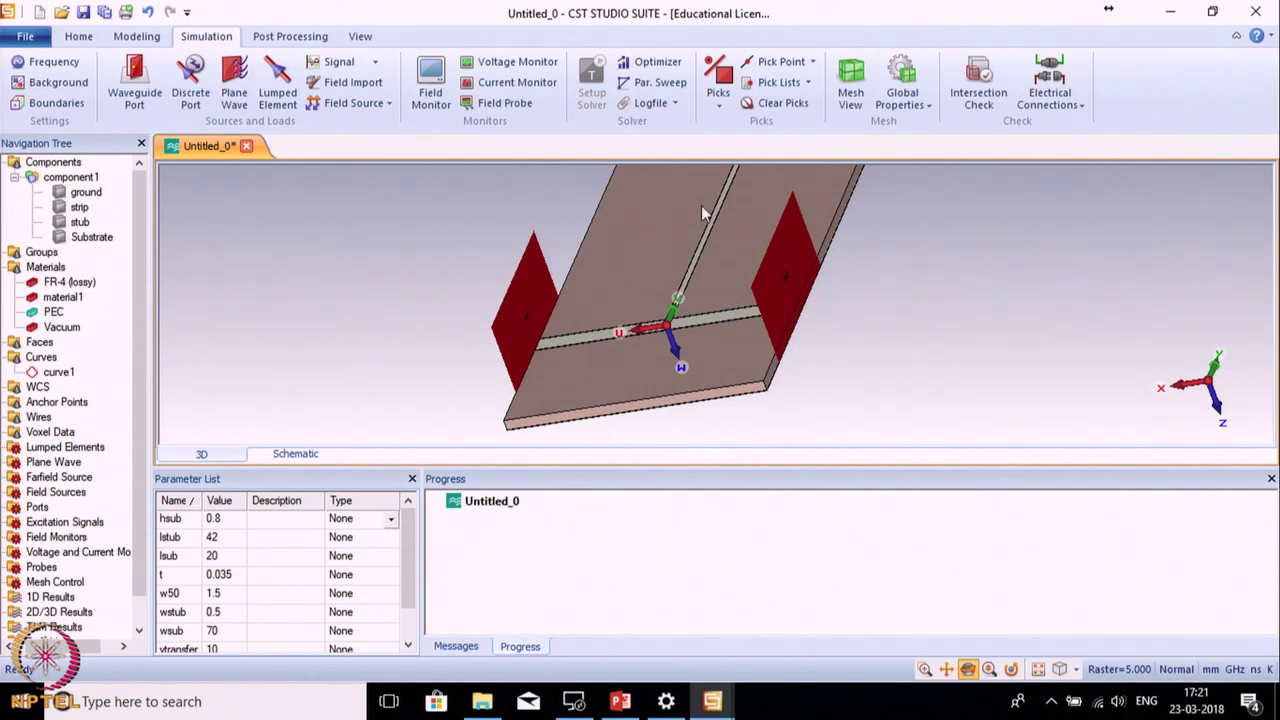
click(801, 188)
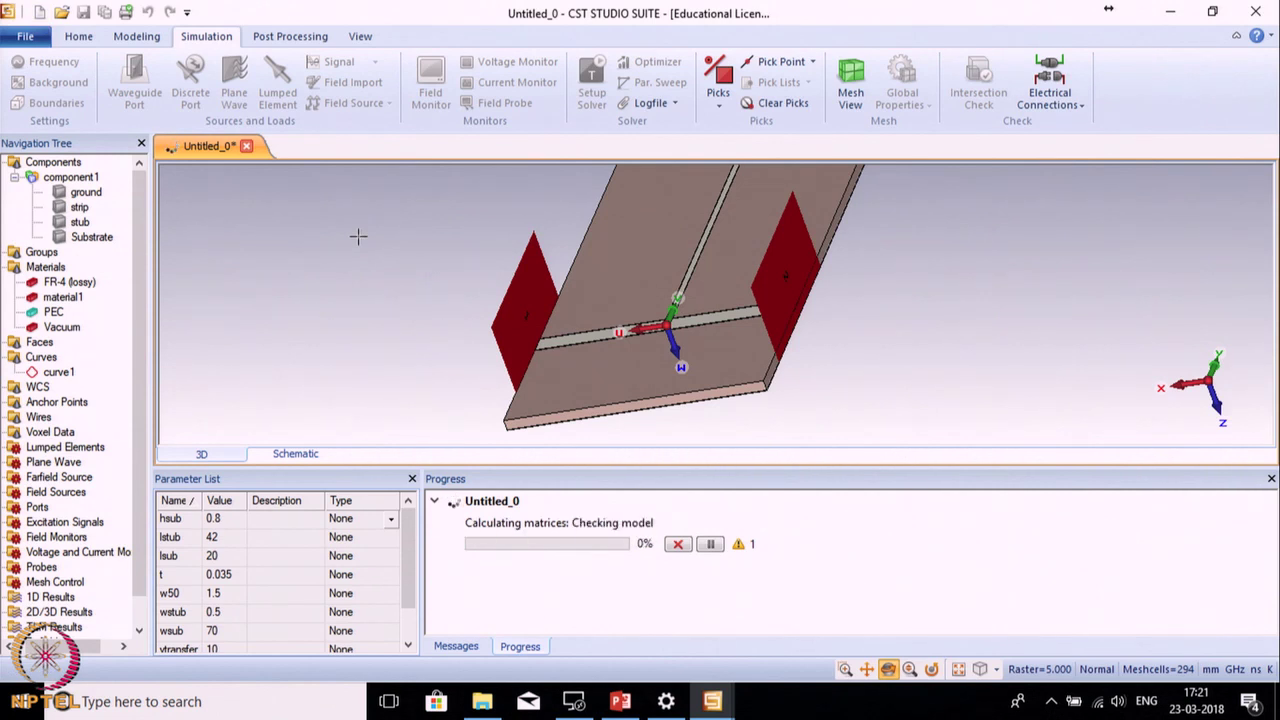
scroll(358, 236, down, 4)
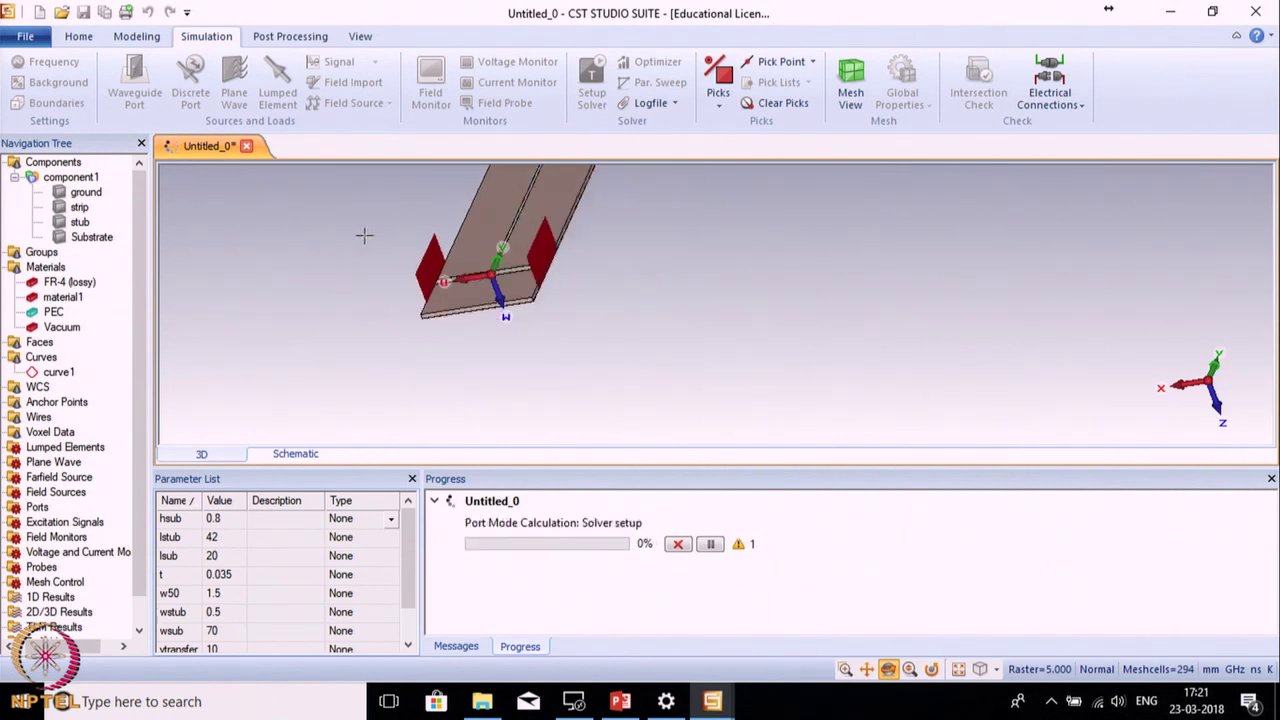
scroll(472, 380, up, 2)
scroll(500, 224, down, 2)
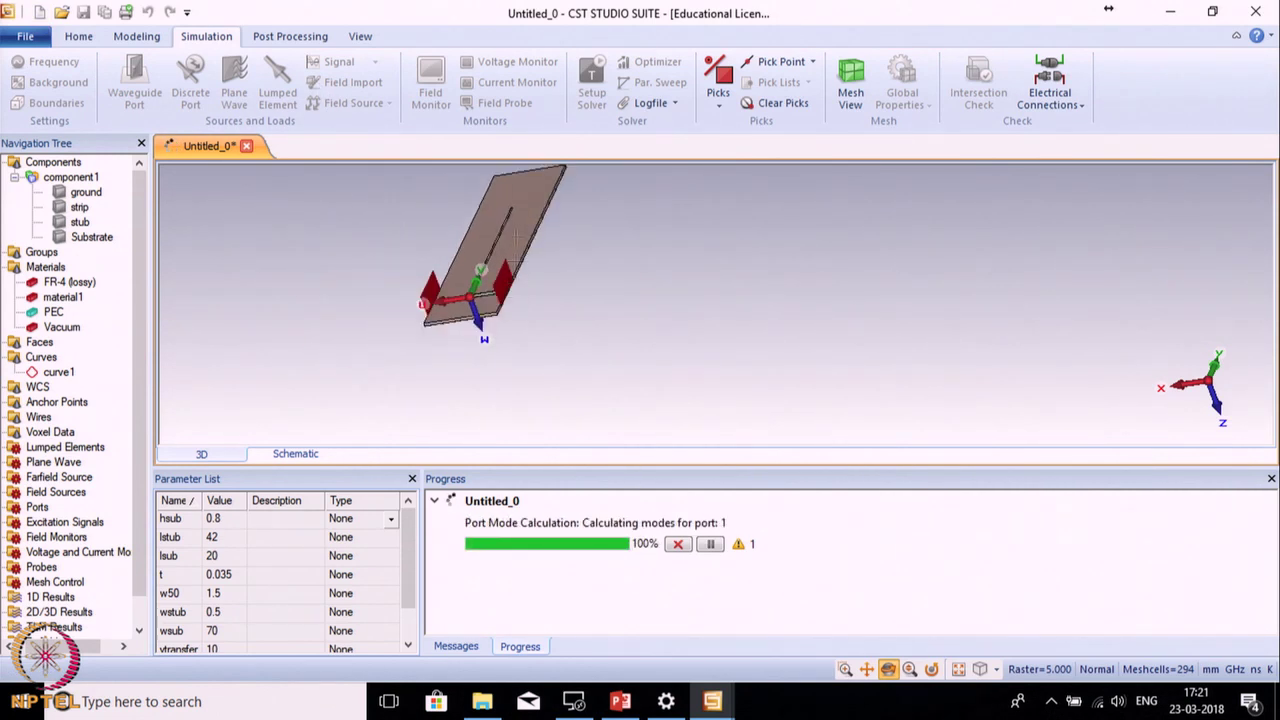
scroll(500, 224, up, 2)
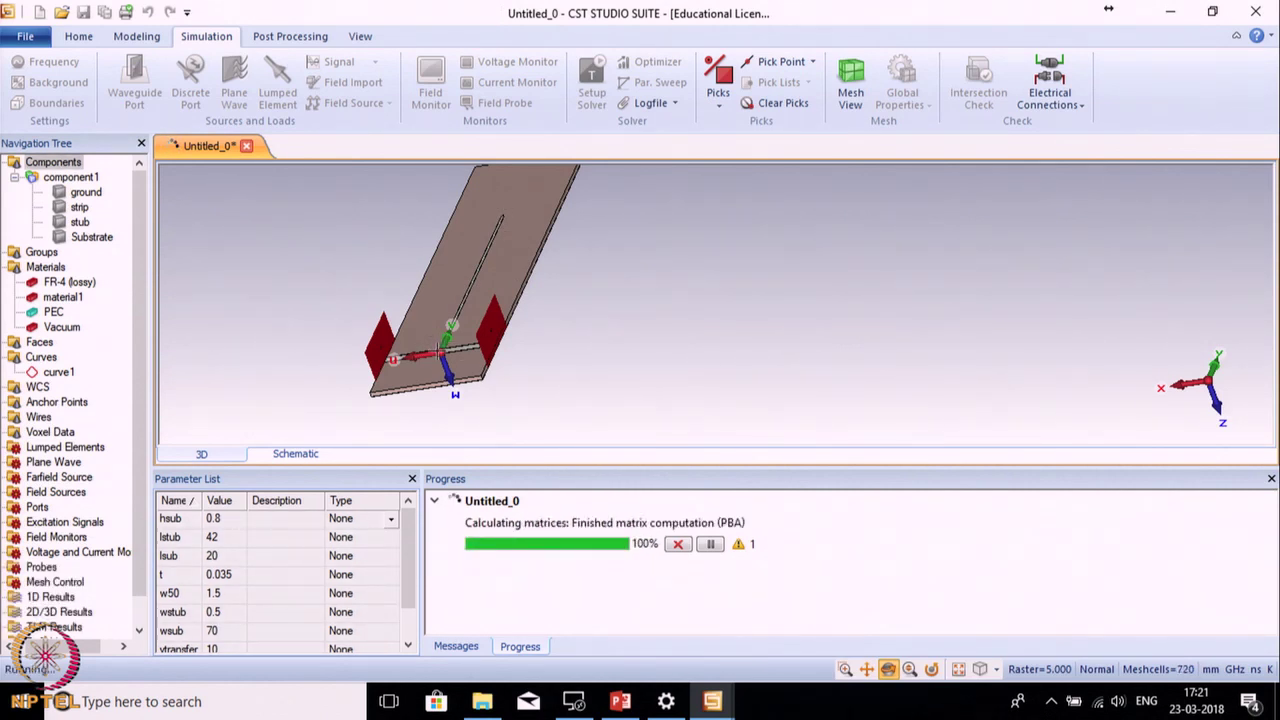
scroll(440, 348, up, 2)
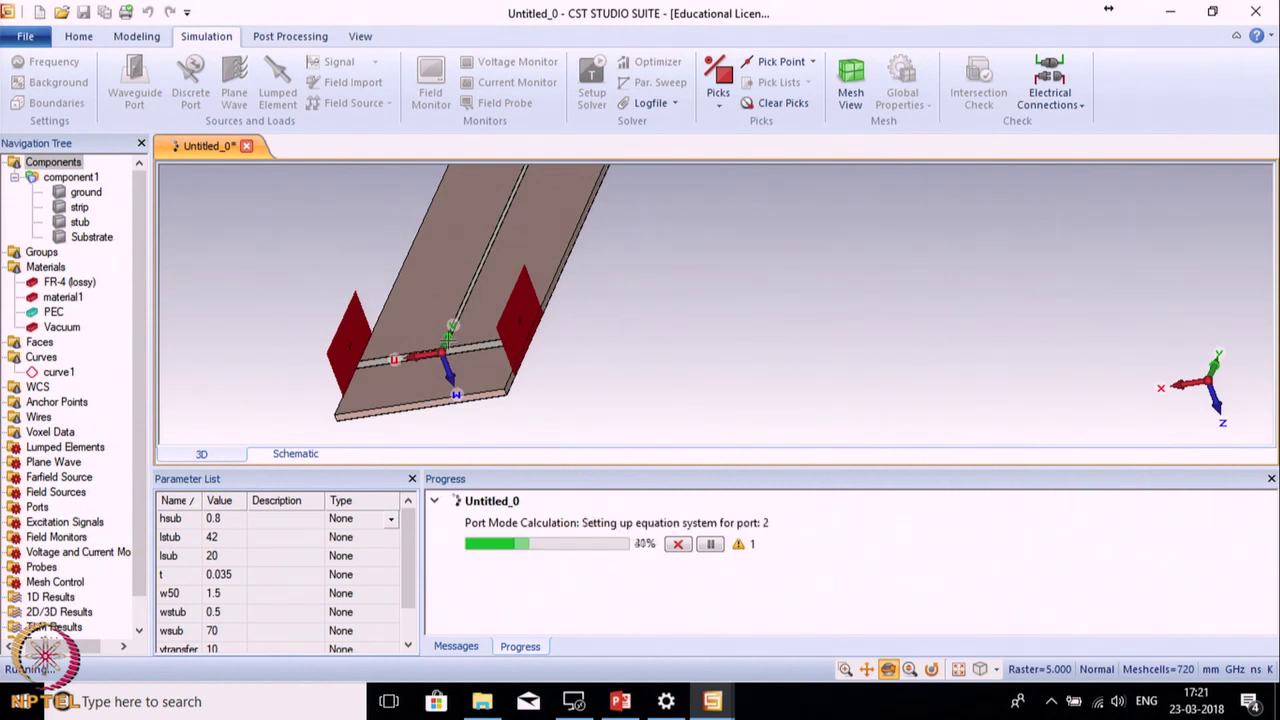
scroll(445, 350, up, 1)
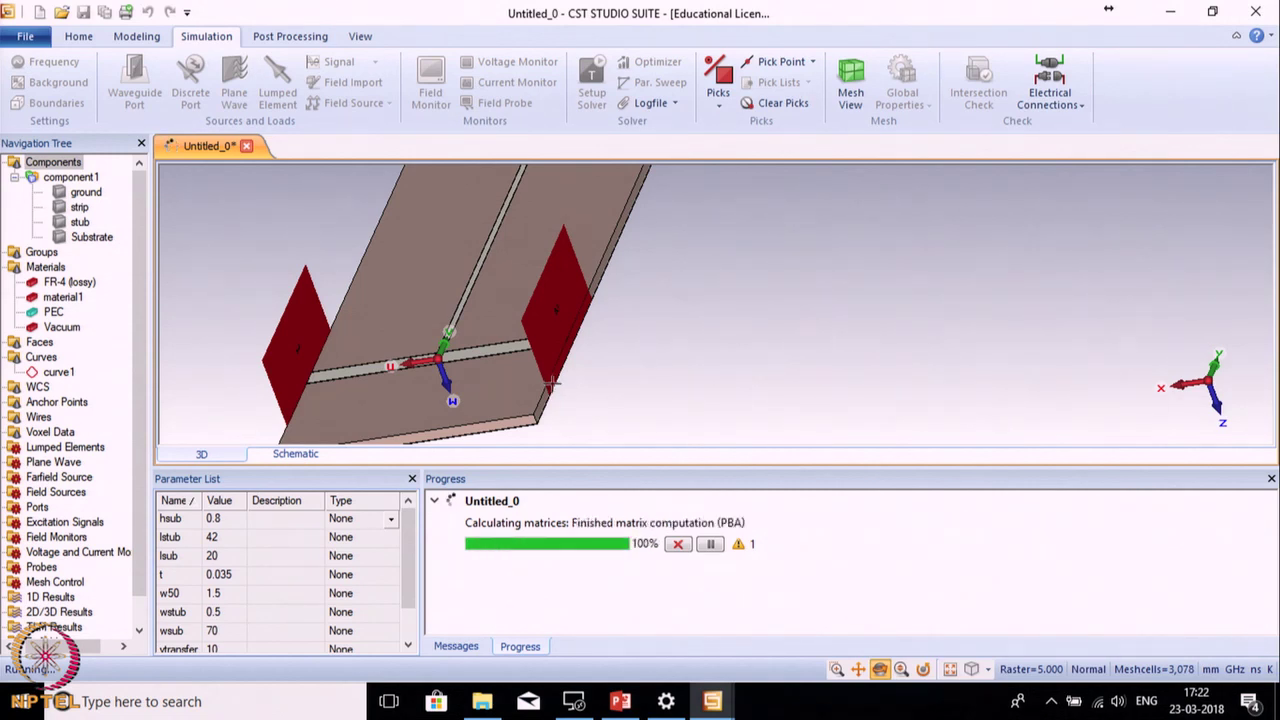
scroll(143, 597, down, 1)
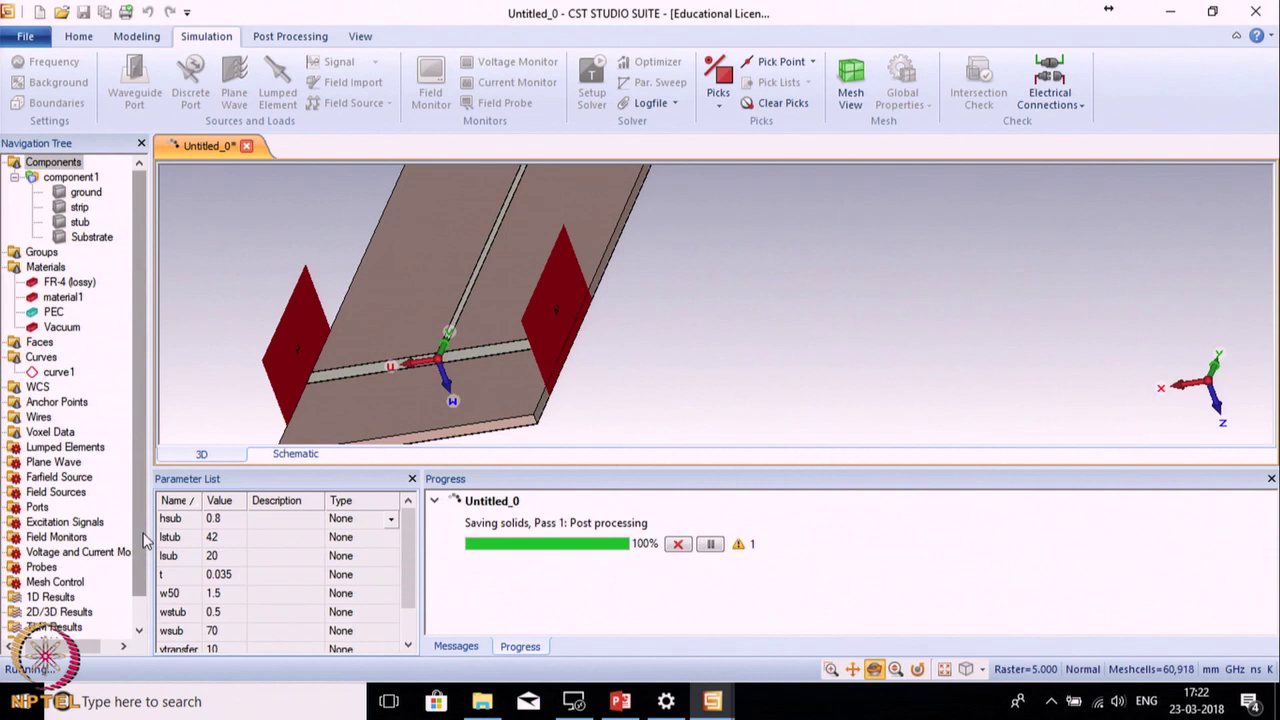